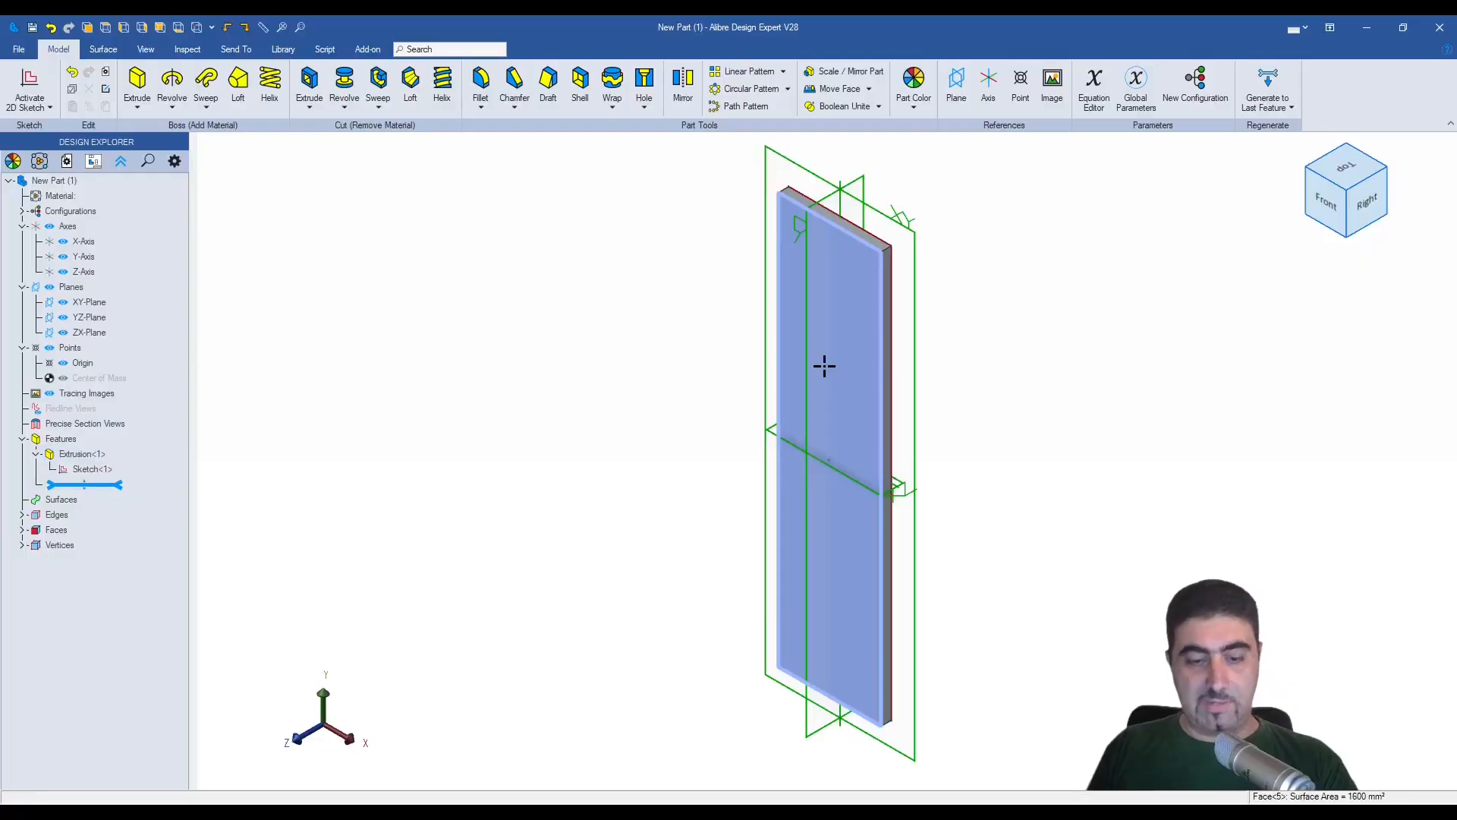
# - Sketch a 20 by 20 mm rectangle centred on the origin on the plate's front face
pyautogui.press('r')
pyautogui.click(827, 461)
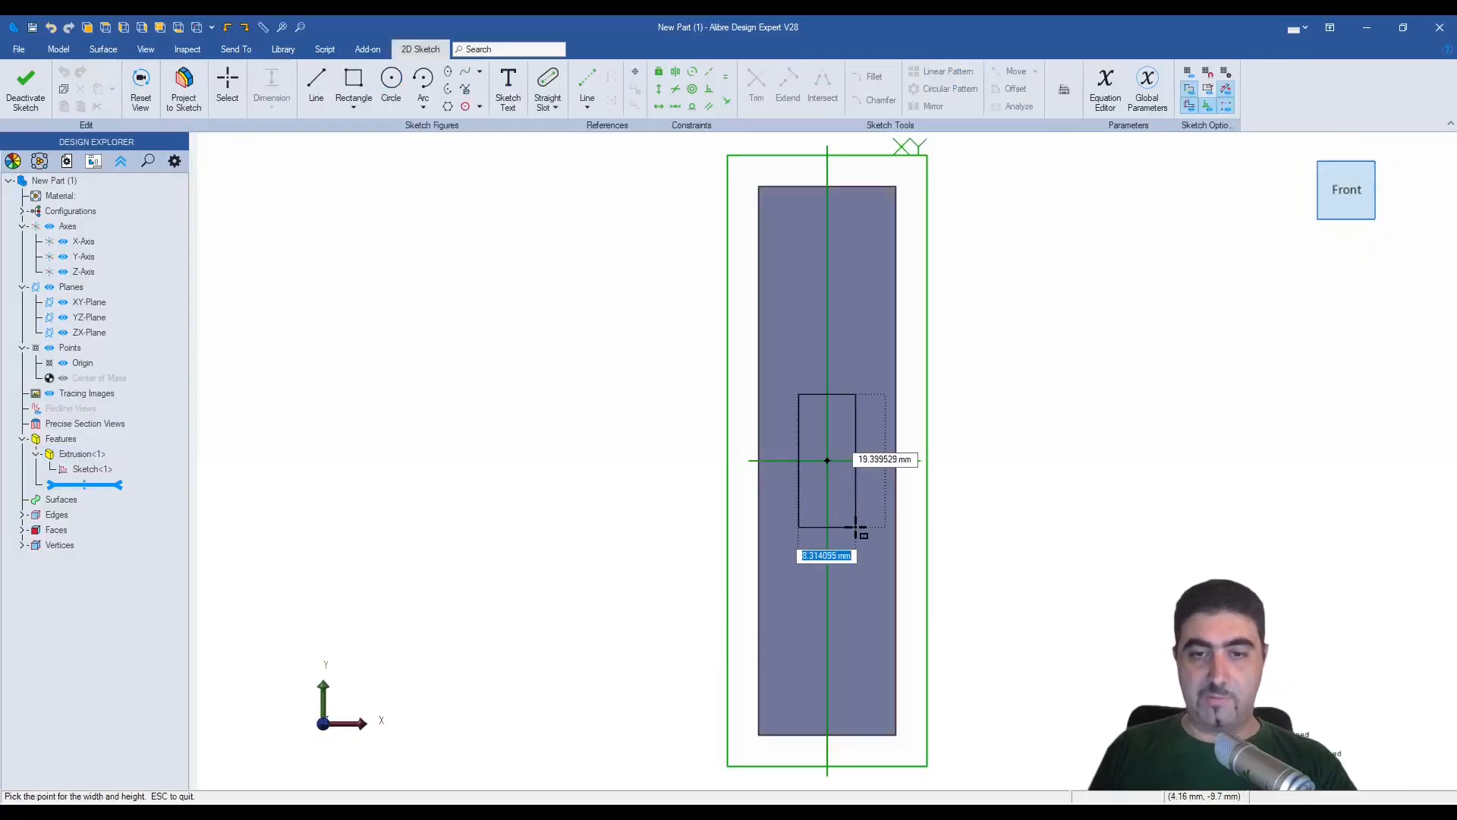
pyautogui.write('20')
pyautogui.press('Tab')
pyautogui.write('20')
pyautogui.press('Return')
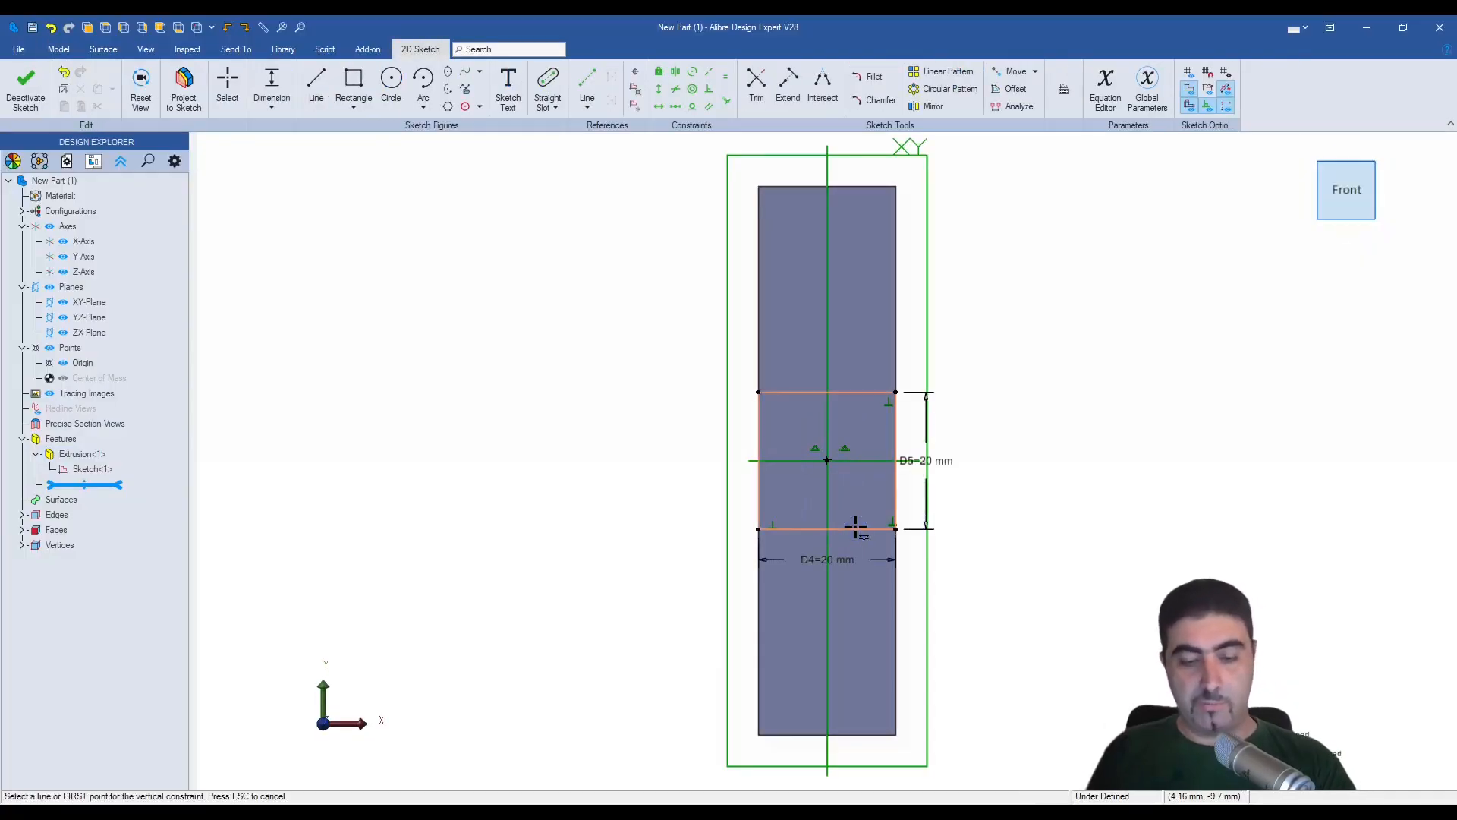
pyautogui.press('Escape')
# - Reposition the square's height and width dimensions so they sit clear of the outline
pyautogui.scroll(5, 844, 425)
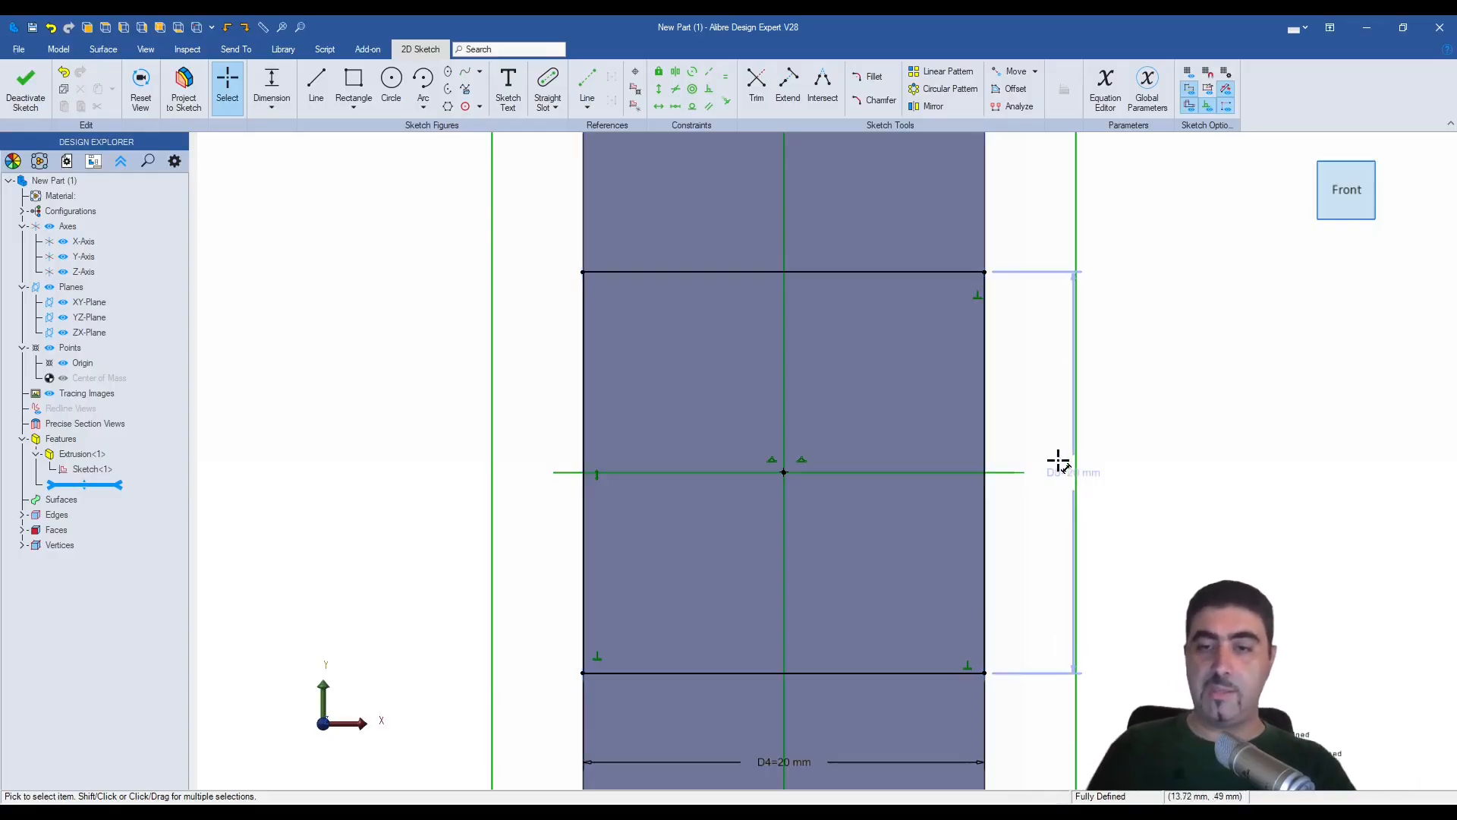
pyautogui.moveTo(1058, 461); pyautogui.dragTo(1044, 413)
pyautogui.moveTo(807, 765); pyautogui.dragTo(1119, 708)
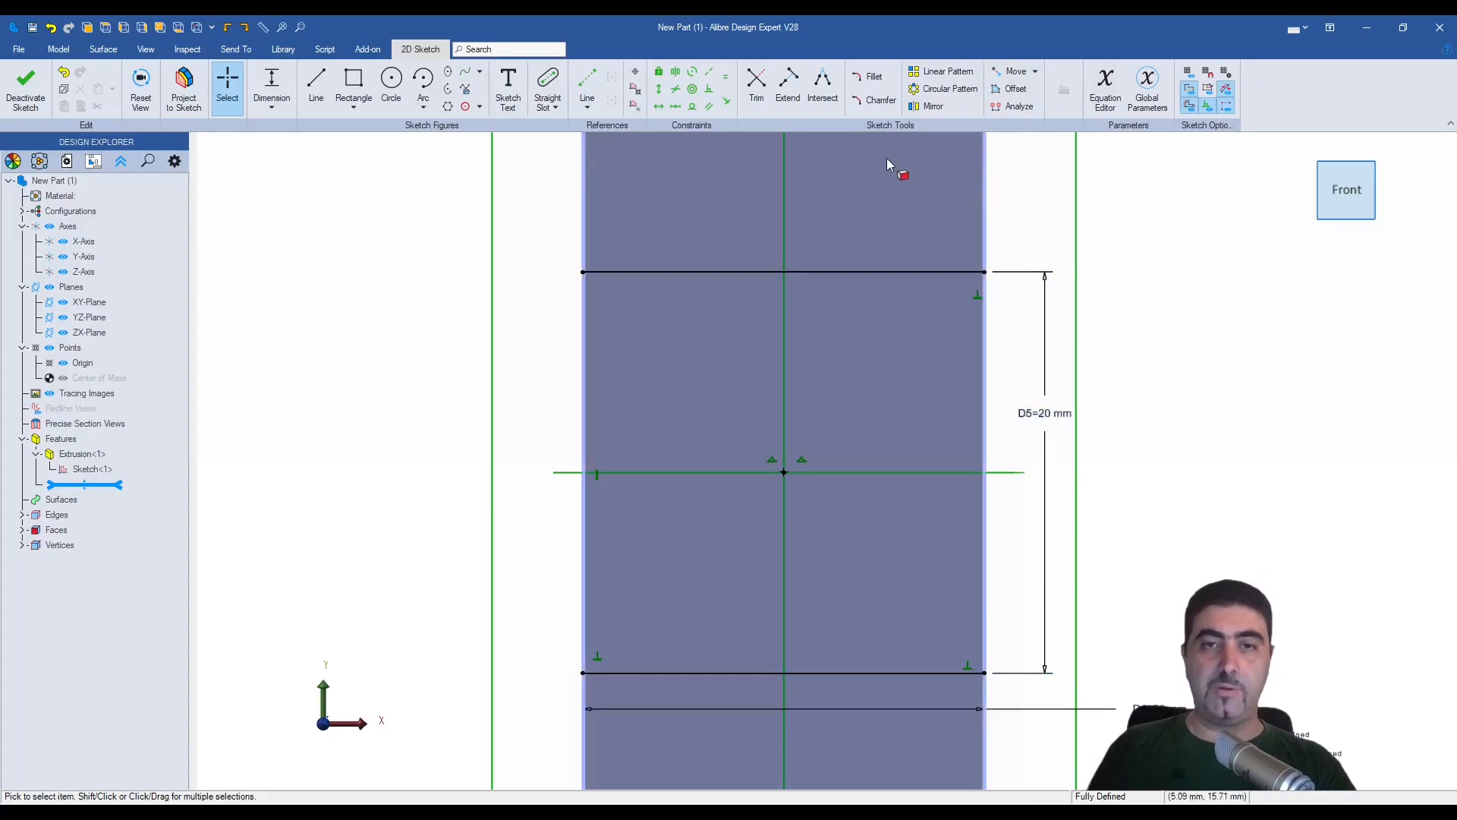
# - Fillet the upper-left corner of the sketched square with a 2 mm radius
pyautogui.click(871, 76)
pyautogui.click(668, 272)
pyautogui.click(584, 305)
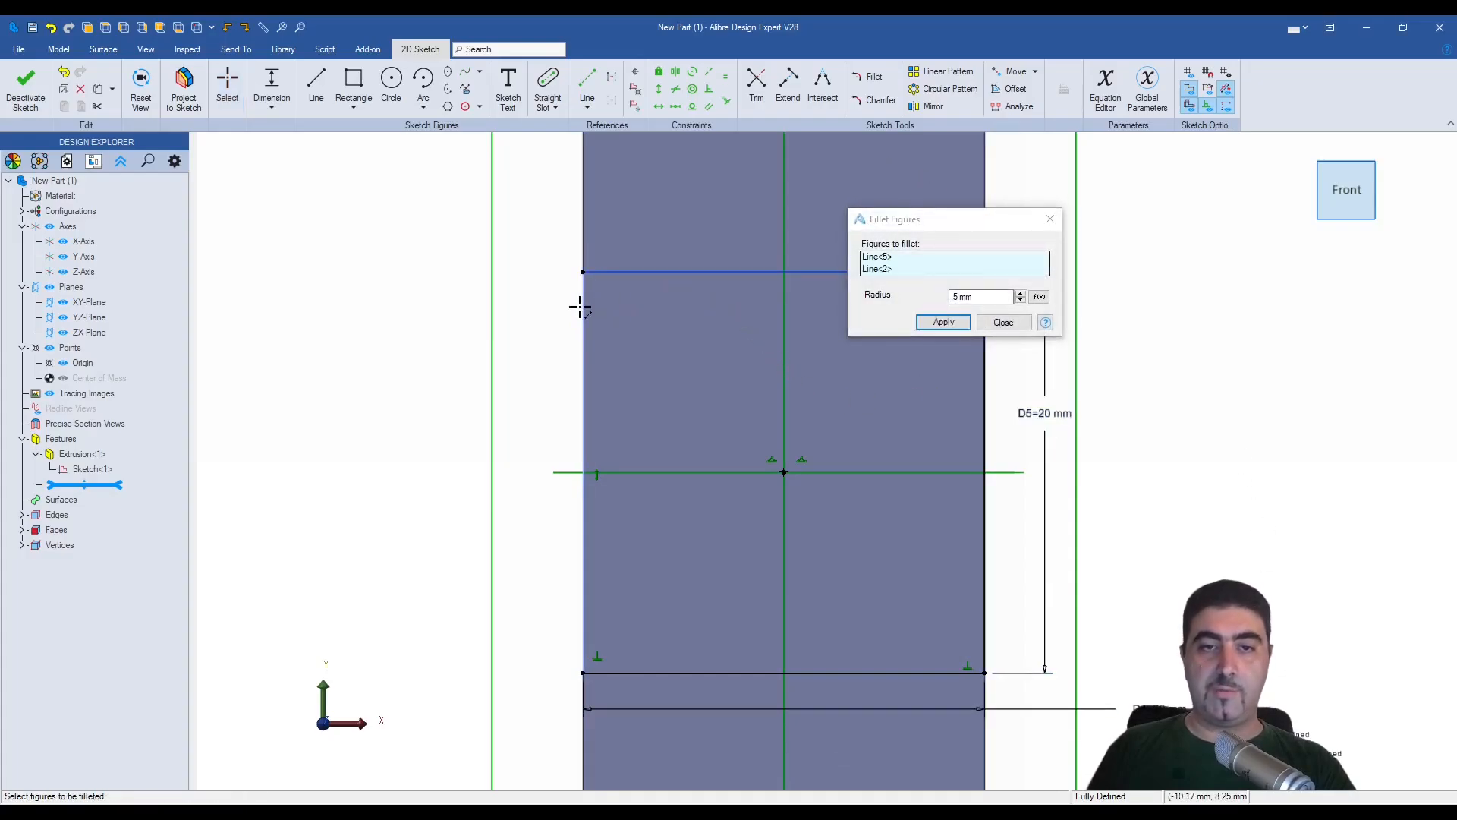
pyautogui.doubleClick(979, 297)
pyautogui.write('2')
pyautogui.click(944, 322)
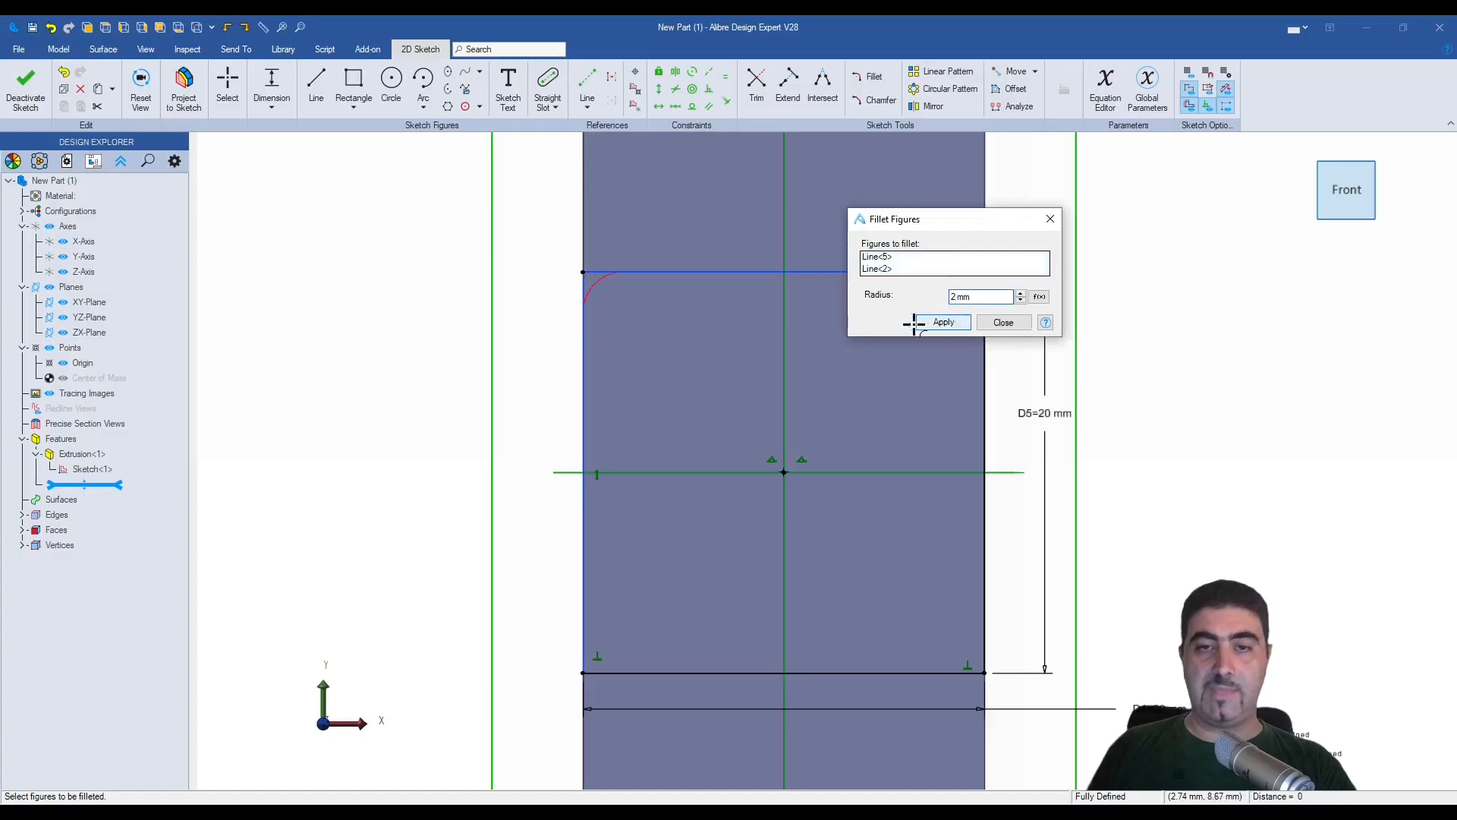
# - Fillet the square's remaining three corners with the same 2 mm radius
pyautogui.click(584, 617)
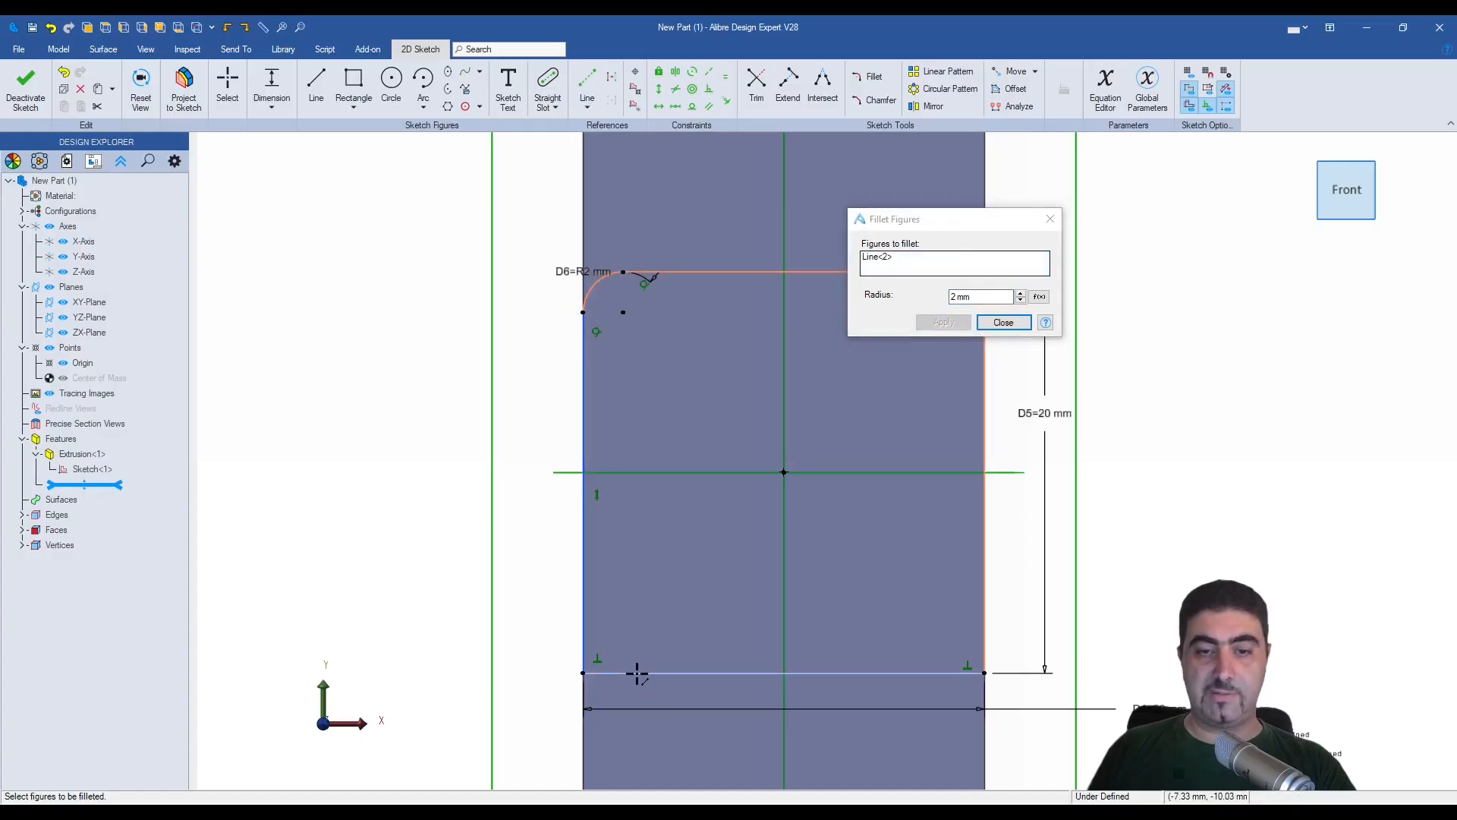
pyautogui.click(637, 672)
pyautogui.click(943, 322)
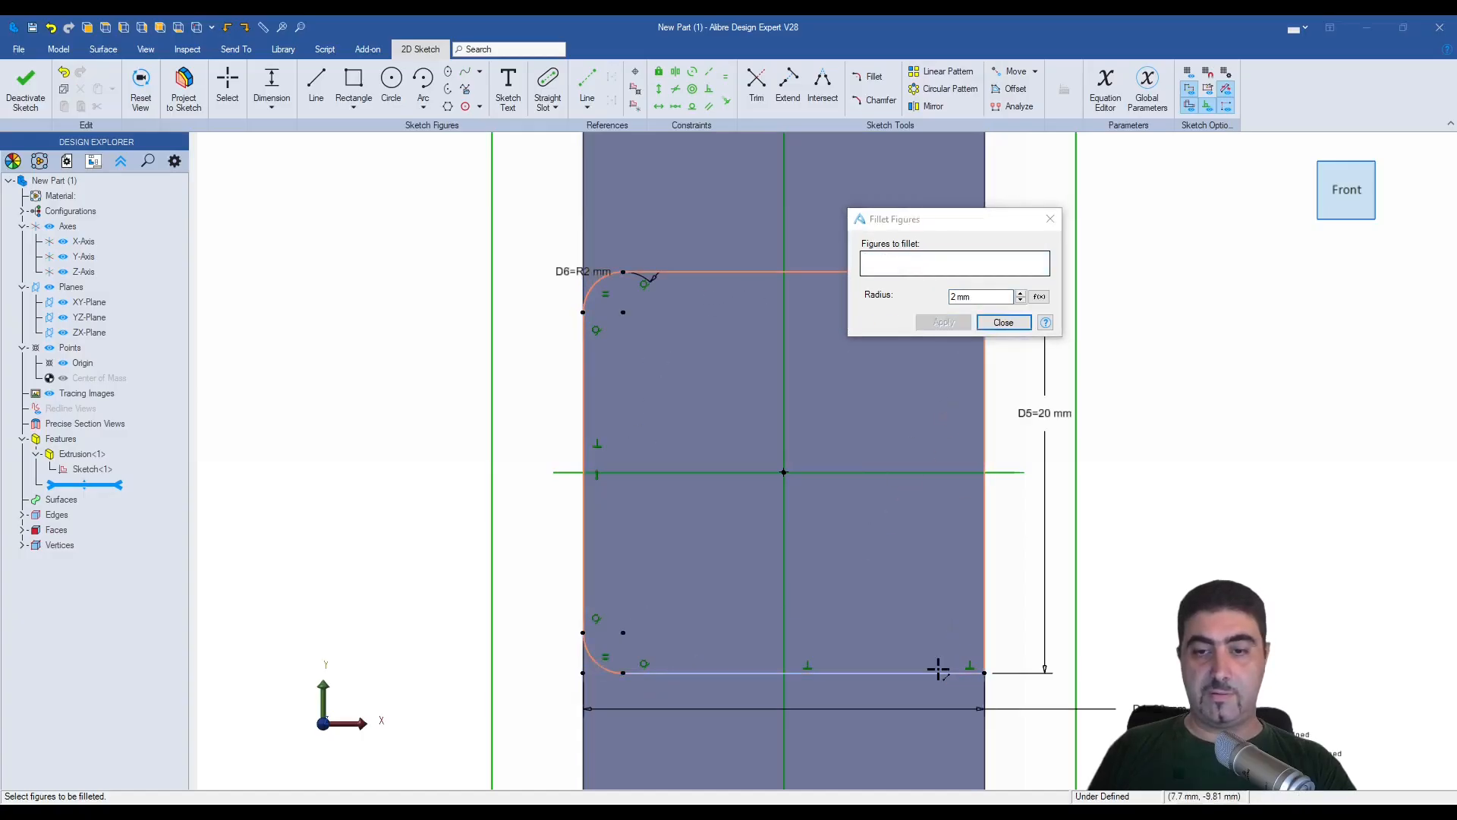
pyautogui.click(938, 671)
pyautogui.click(983, 605)
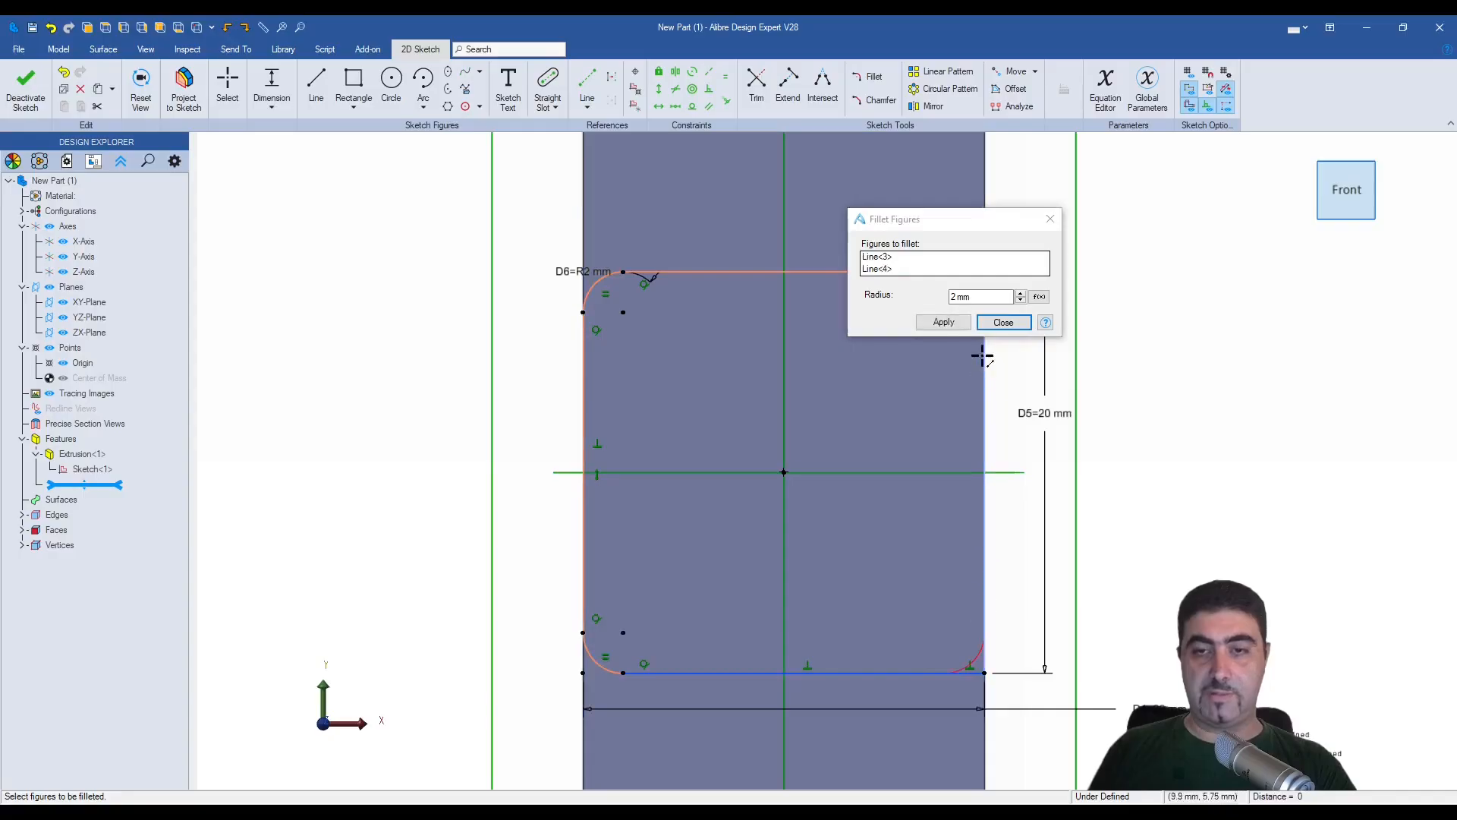
pyautogui.click(944, 322)
pyautogui.moveTo(911, 219); pyautogui.dragTo(1170, 175)
pyautogui.click(955, 272)
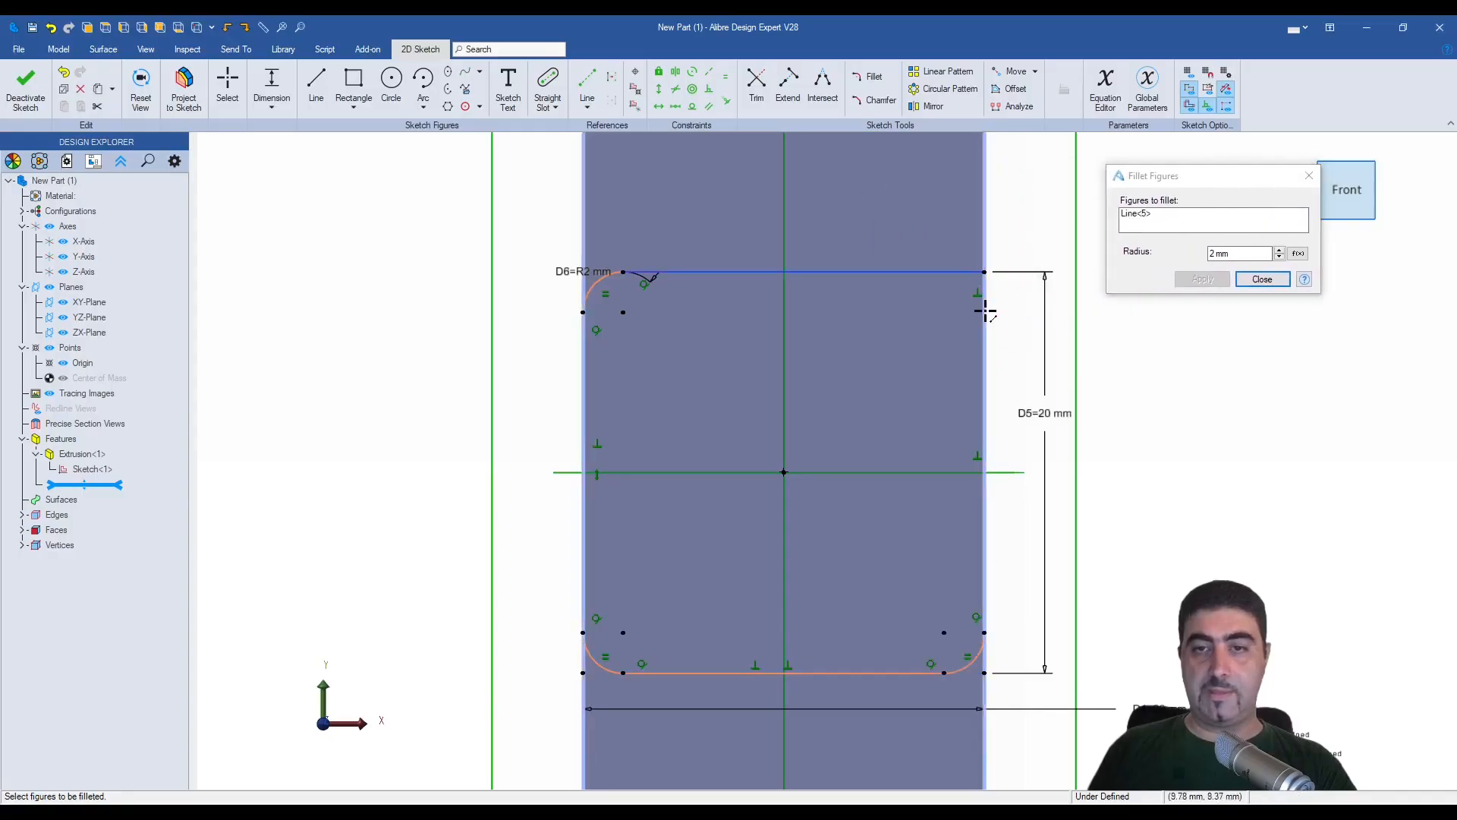
pyautogui.click(984, 309)
pyautogui.click(1225, 279)
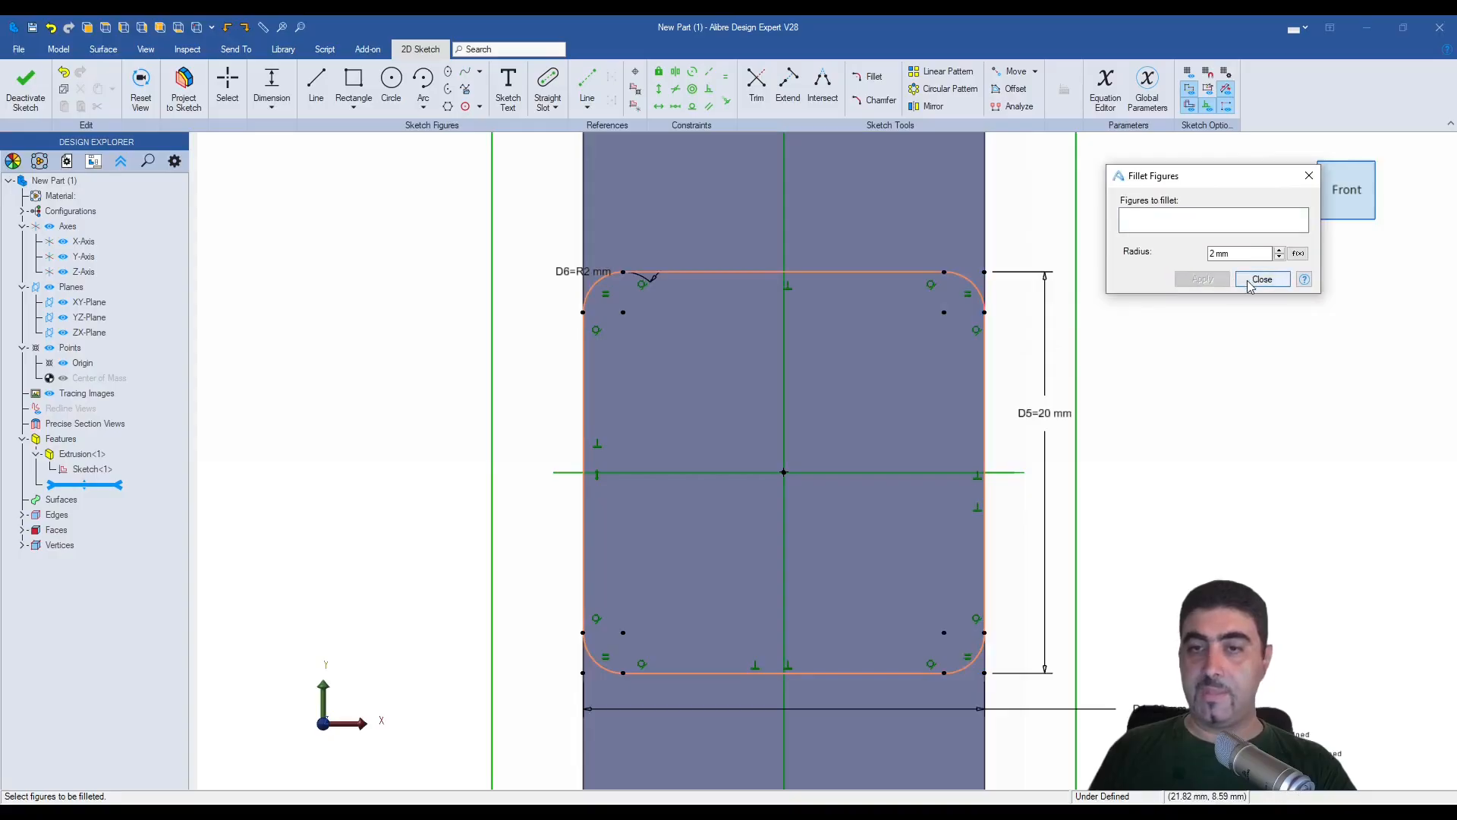
pyautogui.click(1262, 278)
# - Place the radius dimension outside the rounded square and shift the profile off centre to test its freedom of movement
pyautogui.rightClick(1187, 319)
pyautogui.moveTo(635, 260); pyautogui.dragTo(389, 242)
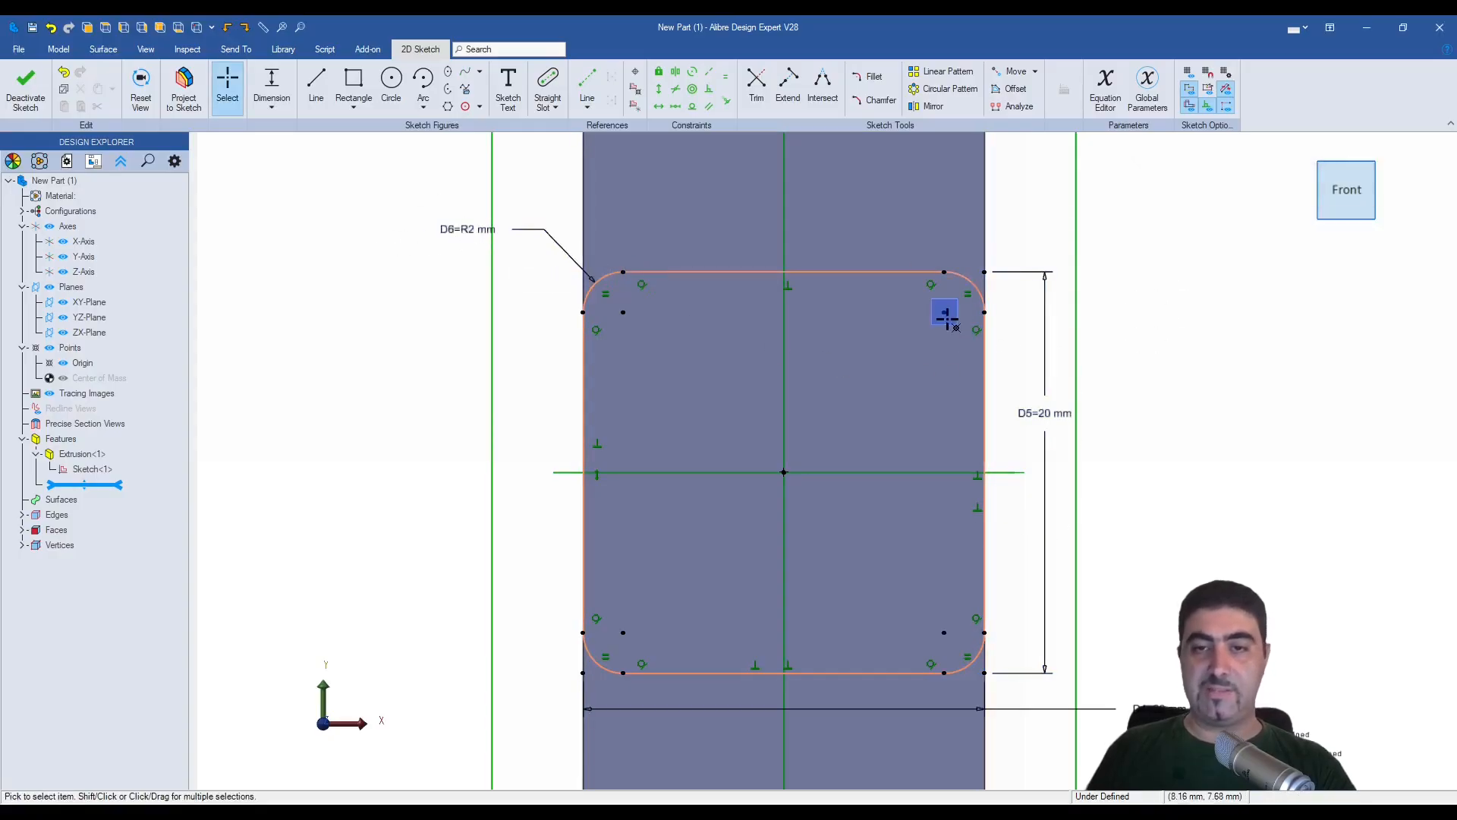
pyautogui.moveTo(944, 312)
pyautogui.mouseDown()
pyautogui.moveTo(1053, 353)
pyautogui.moveTo(1112, 262)
pyautogui.moveTo(1065, 280)
pyautogui.moveTo(1100, 296)
pyautogui.mouseUp()
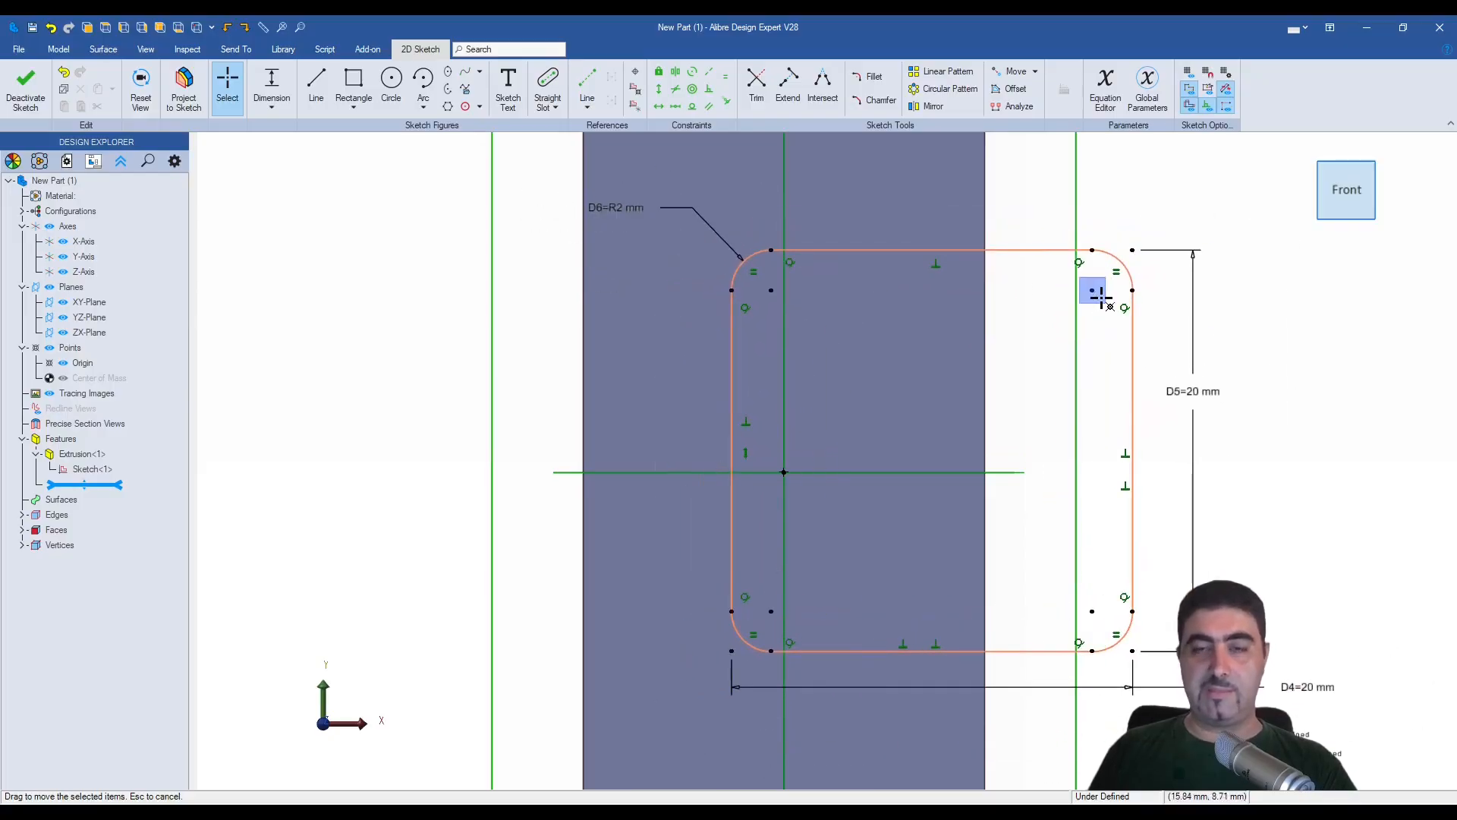
pyautogui.moveTo(1099, 296)
pyautogui.mouseDown()
pyautogui.moveTo(865, 277)
pyautogui.moveTo(949, 296)
pyautogui.moveTo(875, 299)
pyautogui.moveTo(924, 286)
pyautogui.moveTo(878, 315)
pyautogui.moveTo(760, 308)
pyautogui.moveTo(807, 309)
pyautogui.moveTo(832, 256)
pyautogui.mouseUp()
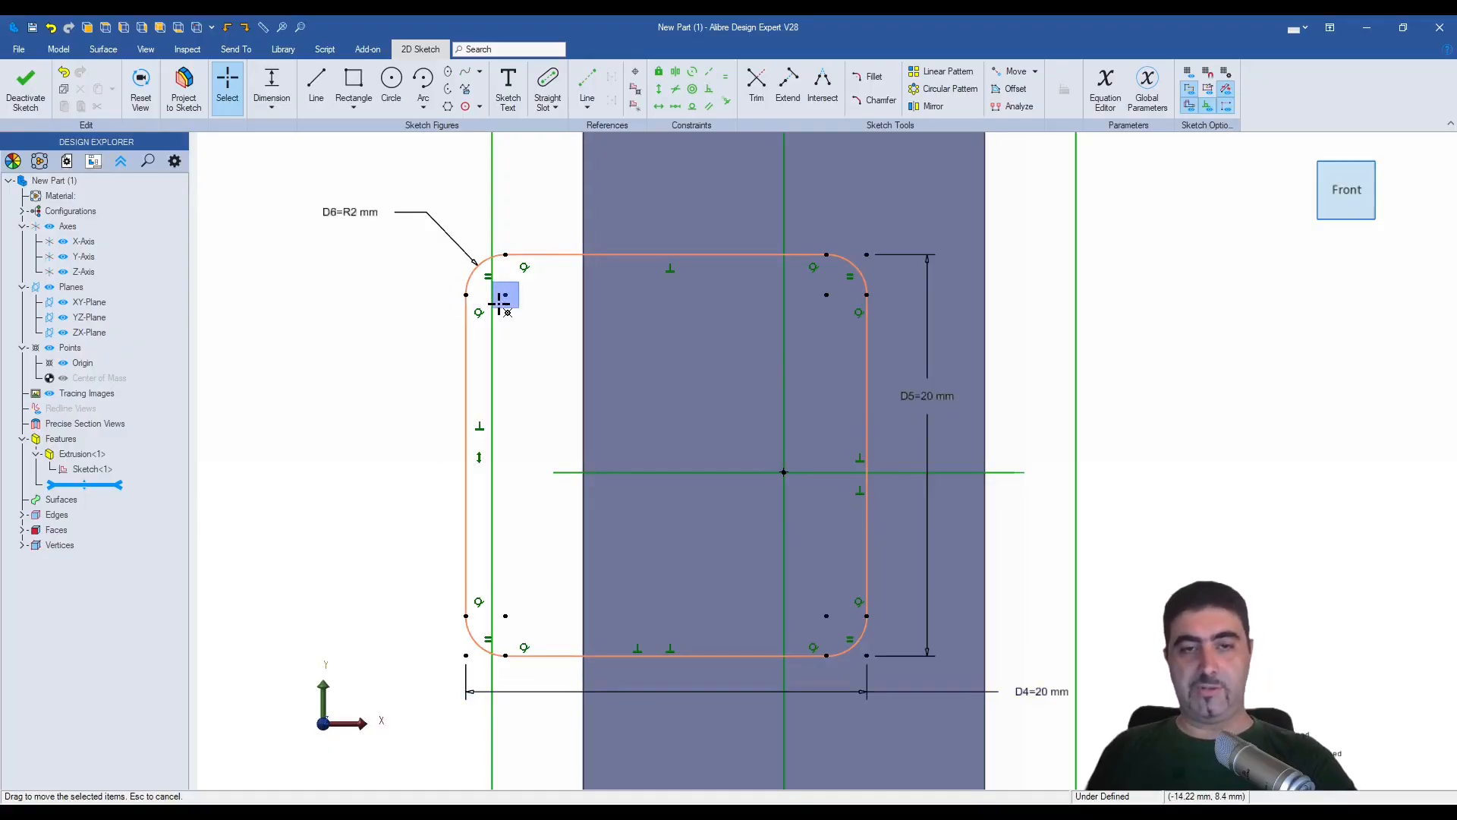
# - Recentre the rounded square by applying midline constraints between both pairs of diagonally opposite fillet centres and the origin
pyautogui.press('m')
pyautogui.click(499, 304)
pyautogui.click(825, 624)
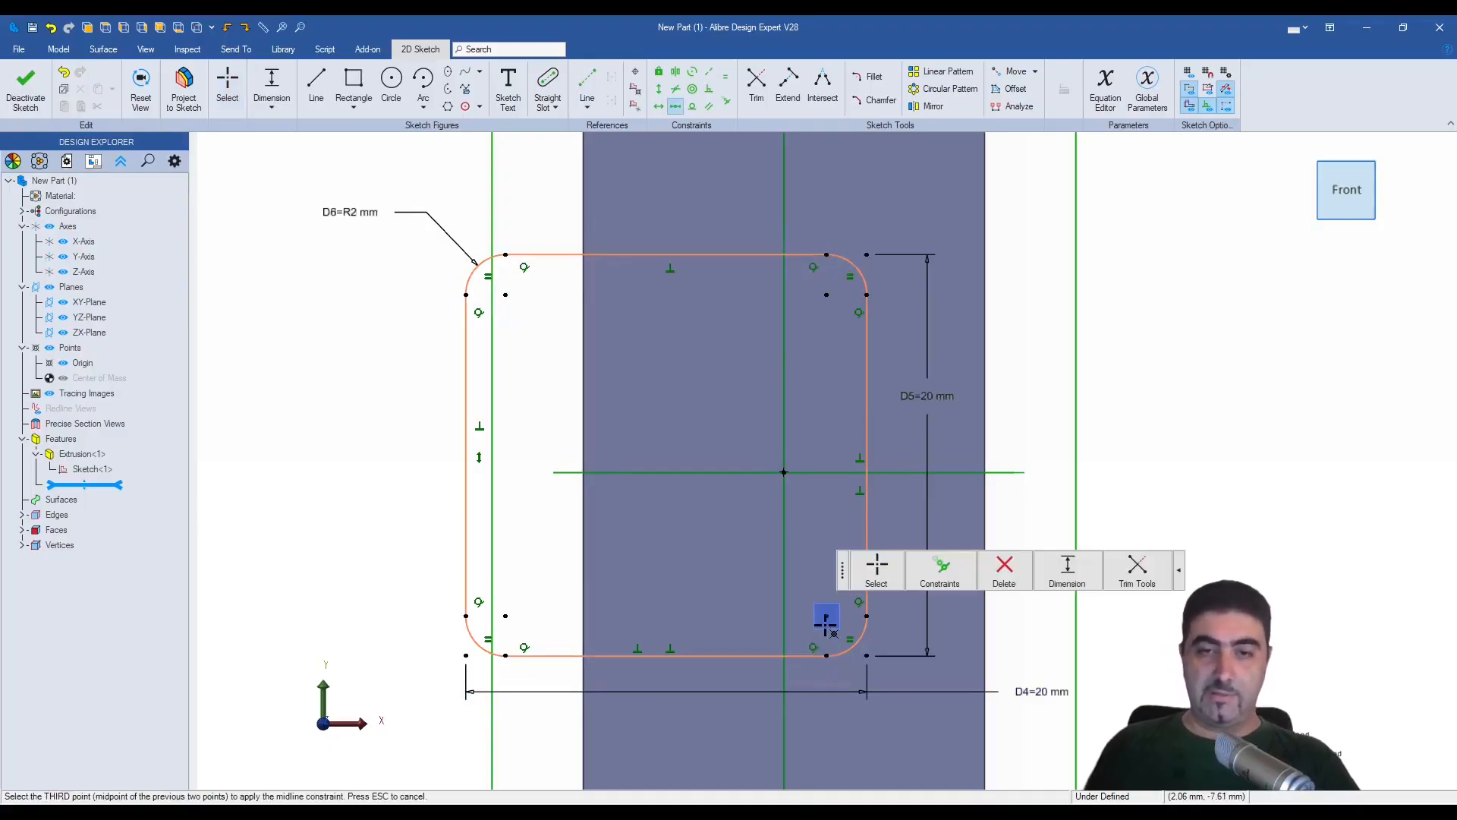
pyautogui.click(784, 472)
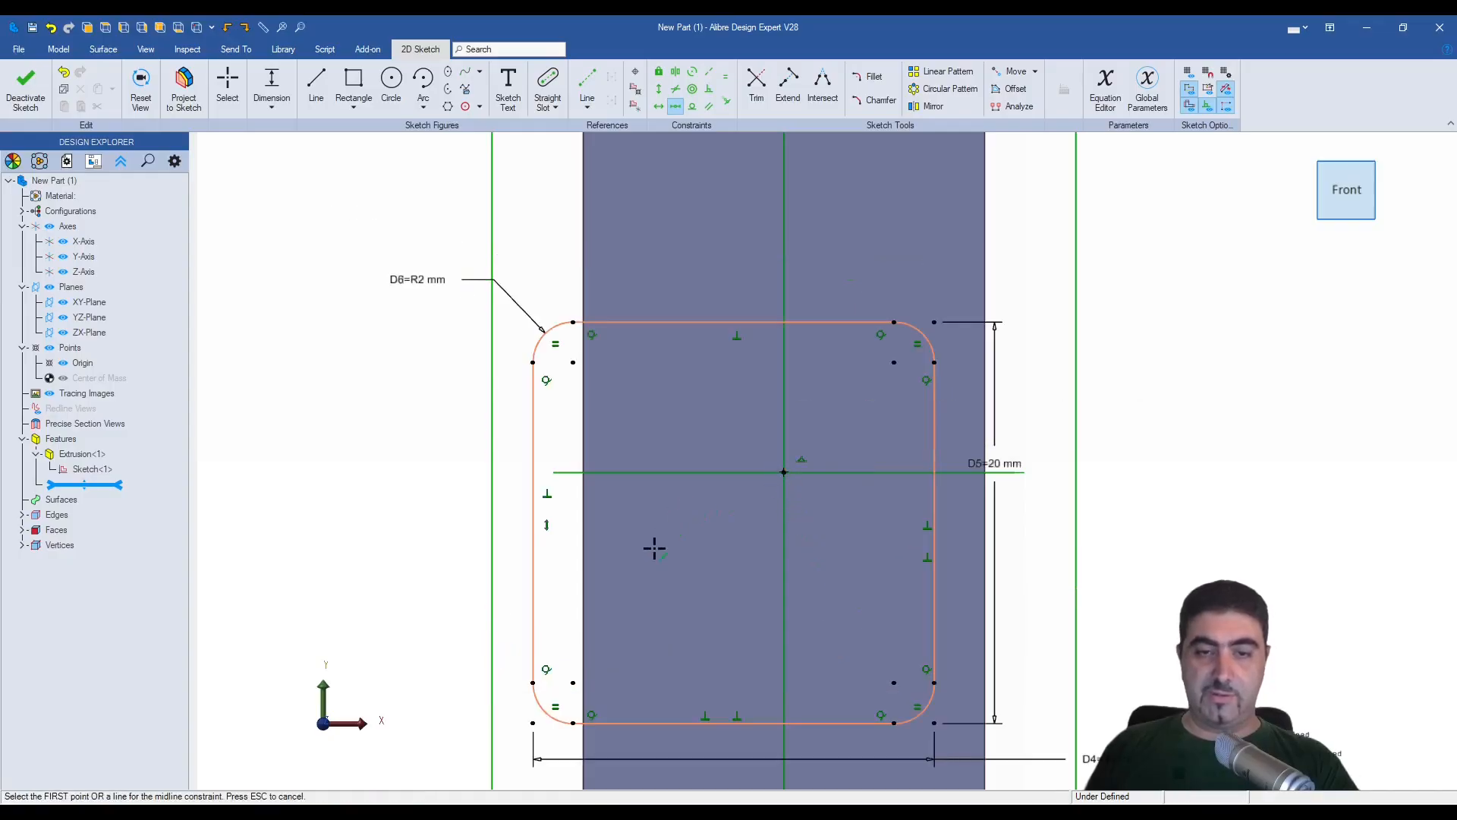
pyautogui.click(573, 682)
pyautogui.click(894, 362)
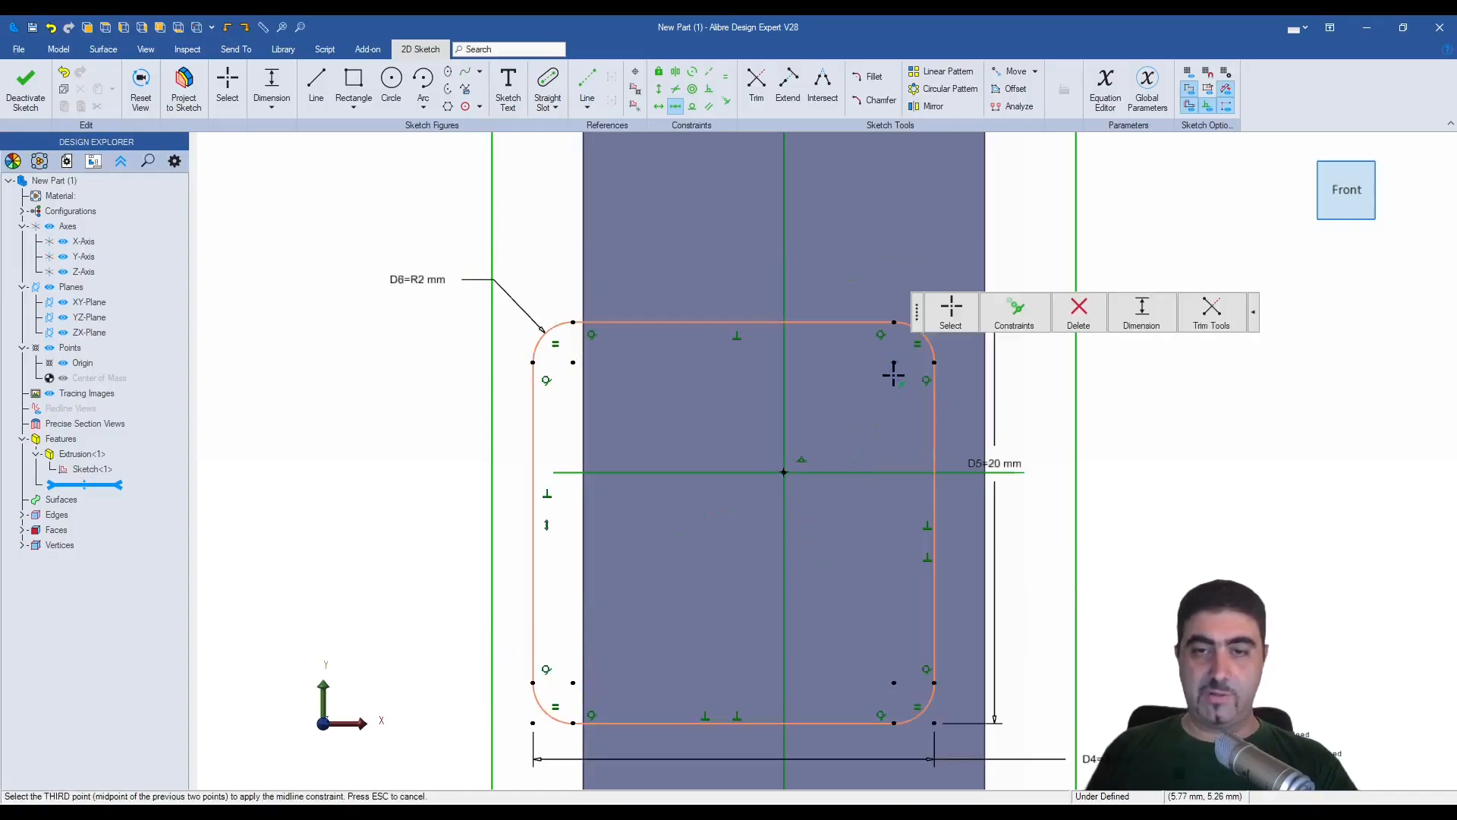
pyautogui.click(786, 472)
pyautogui.press('Escape')
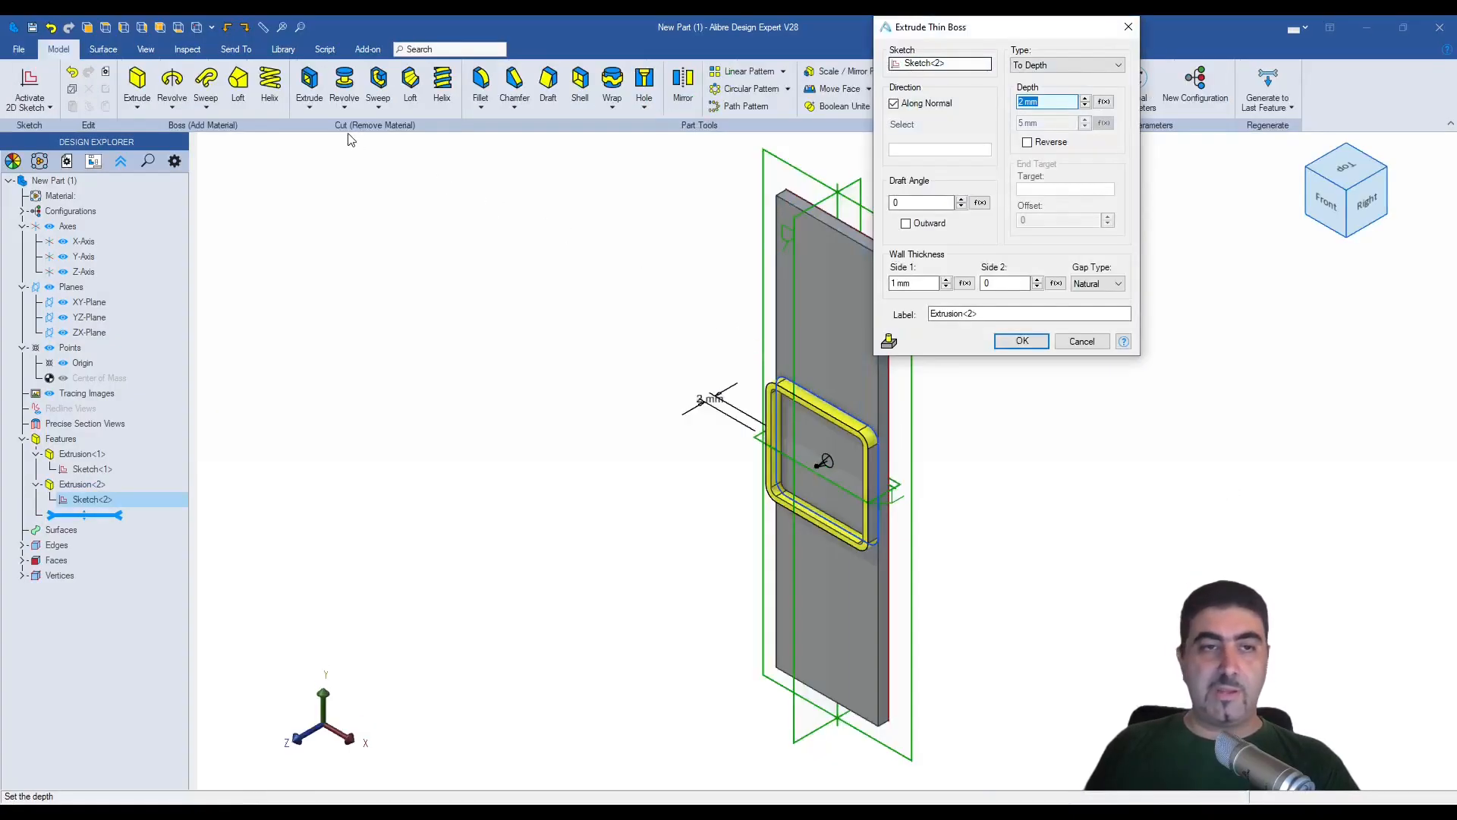
# - Extrude the rounded square as a thin boss 100 mm deep with a 1 mm side 1 wall thickness
pyautogui.click(1081, 341)
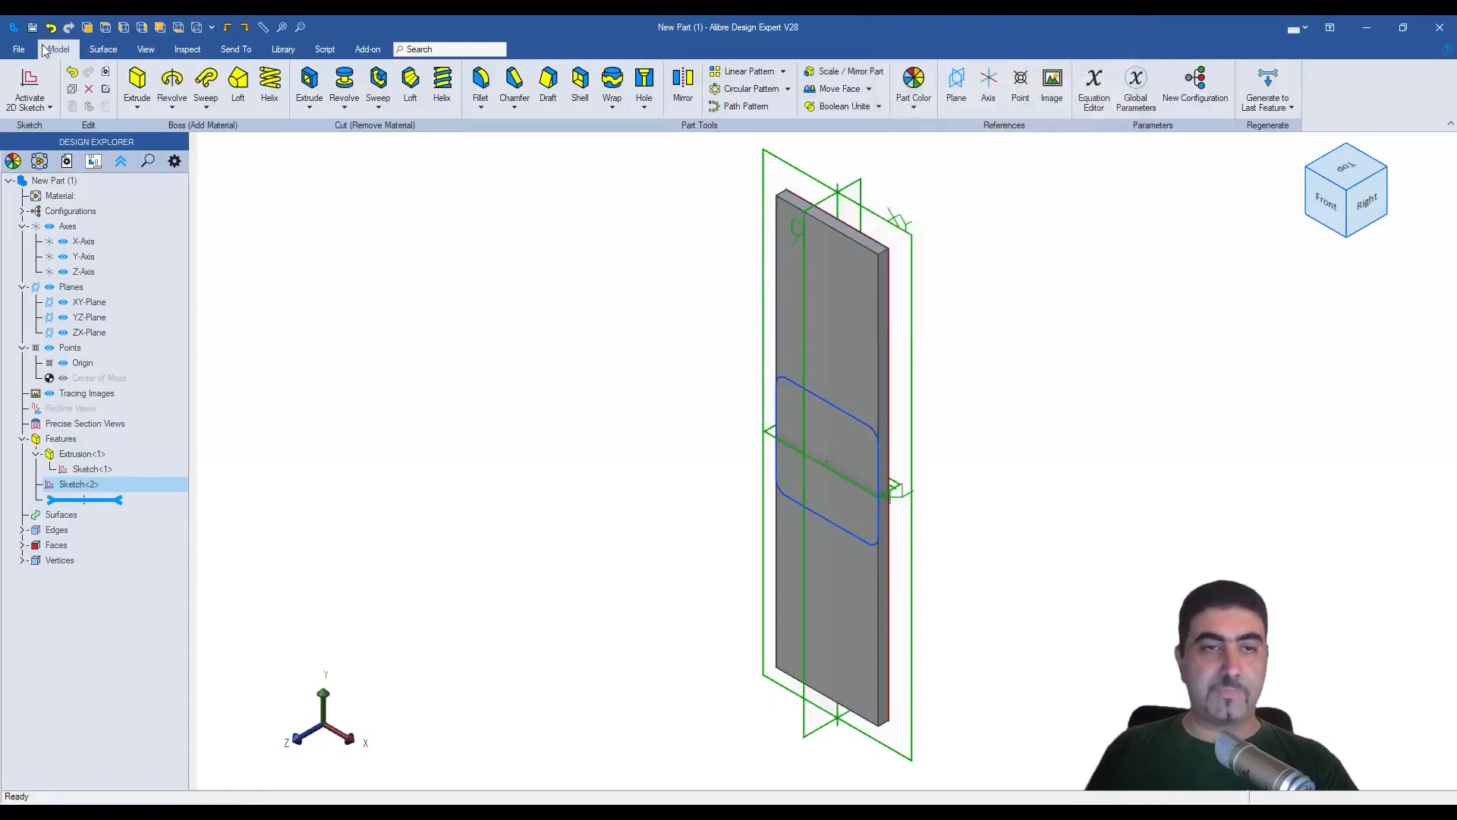
pyautogui.click(137, 106)
pyautogui.click(165, 155)
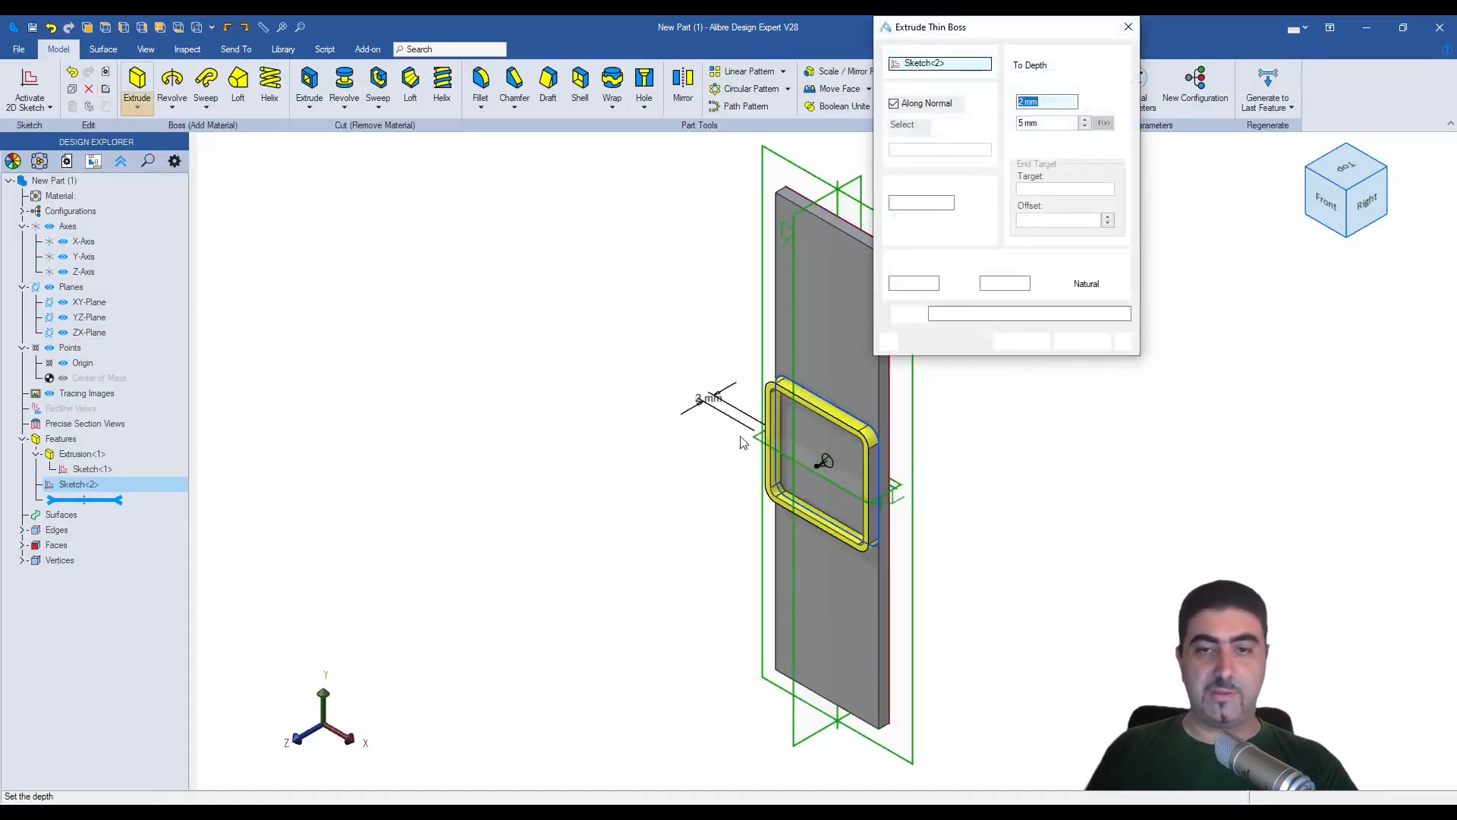
pyautogui.click(908, 283)
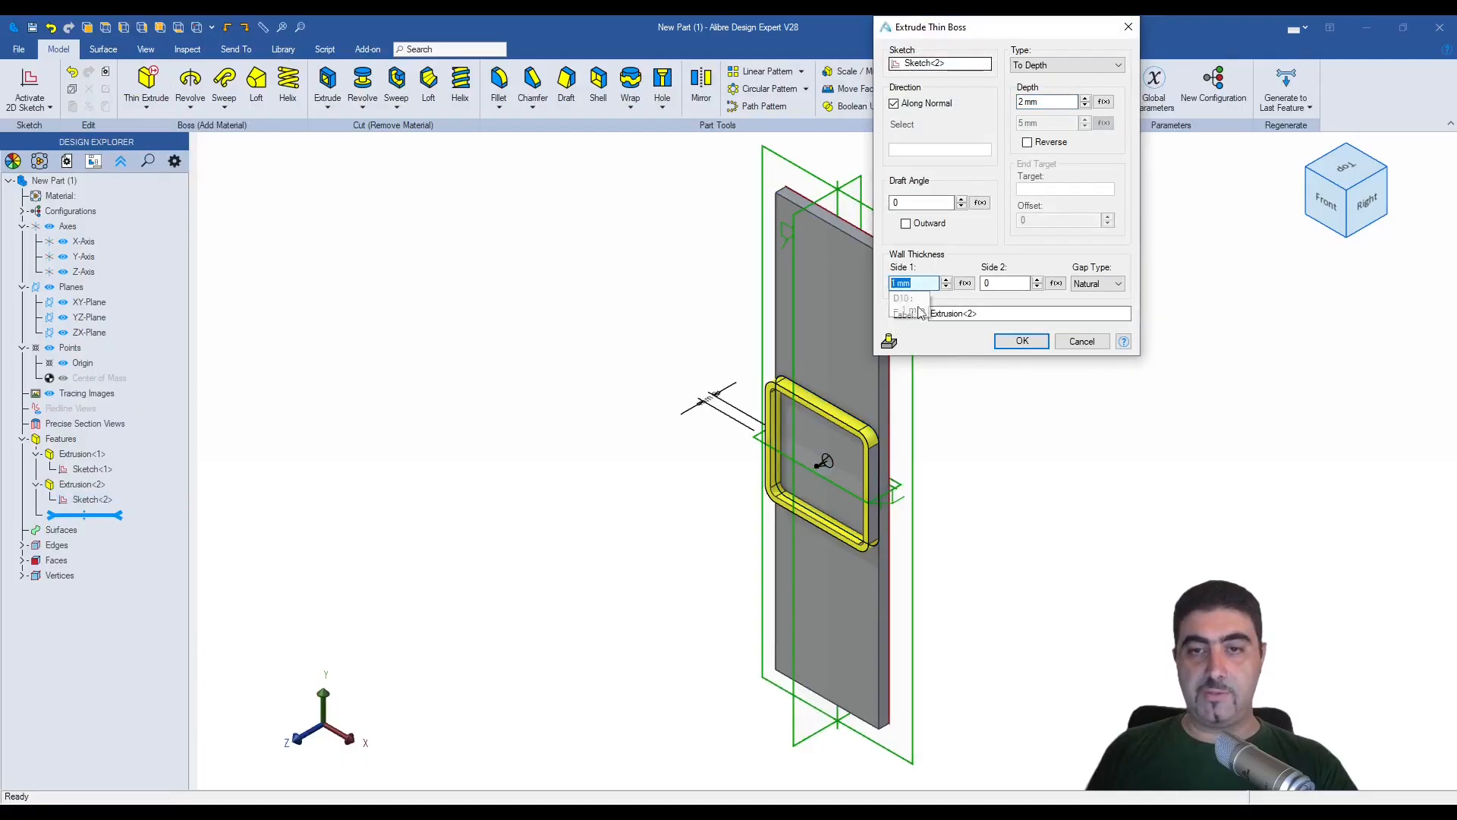
pyautogui.write('2 mm')
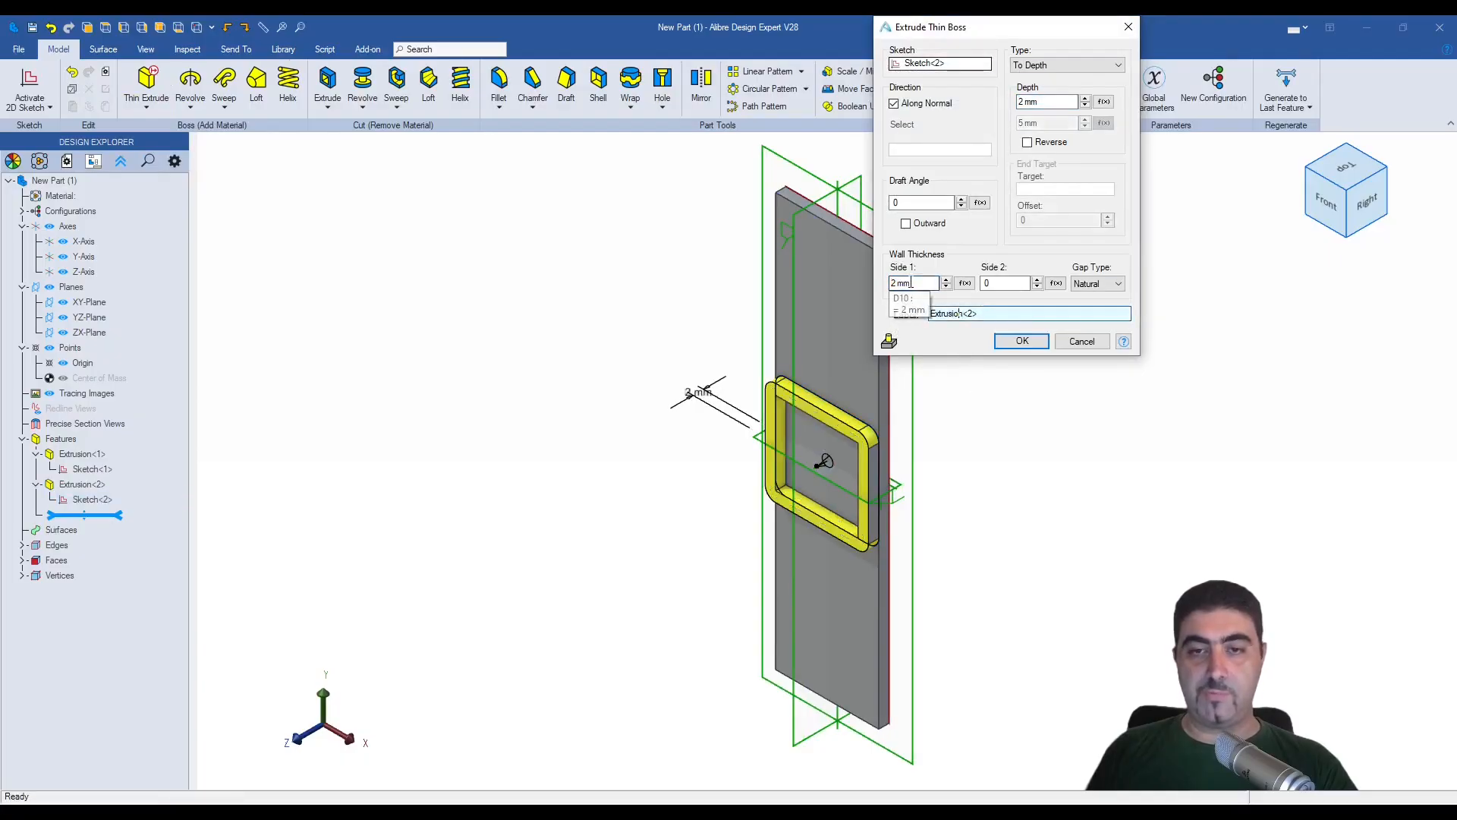
pyautogui.click(921, 285)
pyautogui.write('1')
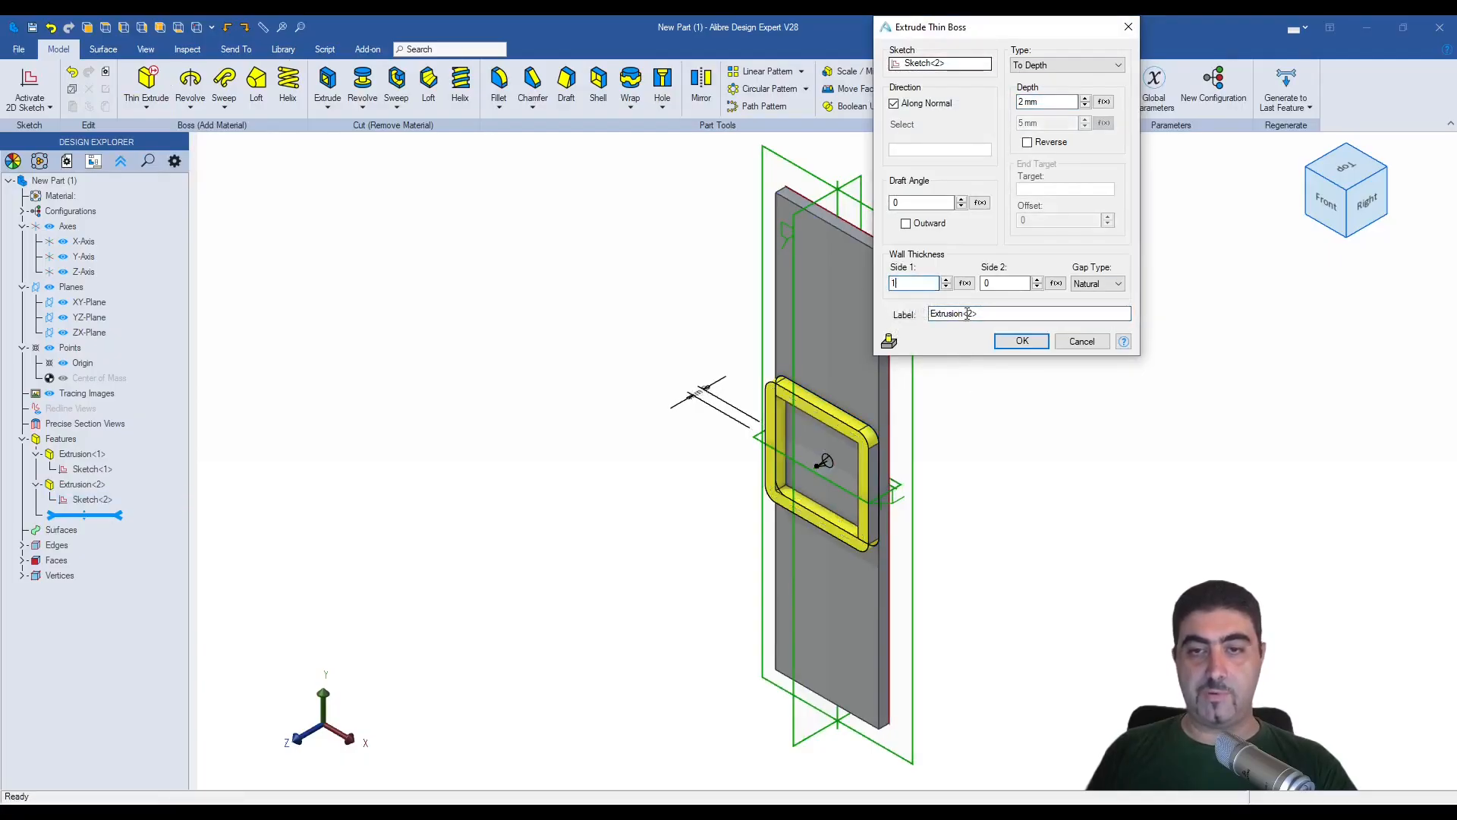
pyautogui.click(969, 313)
pyautogui.click(1047, 102)
pyautogui.write('100')
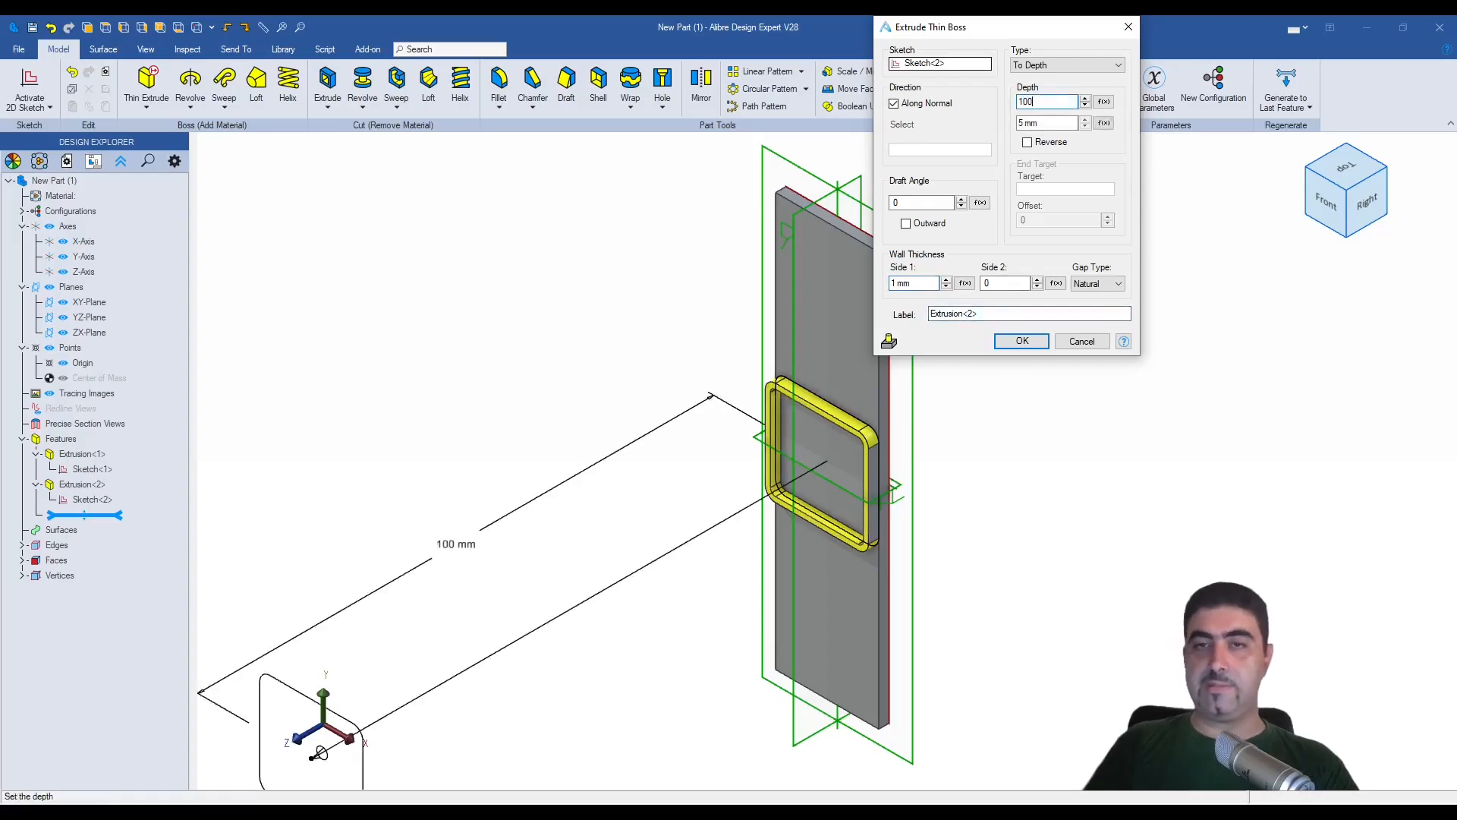
pyautogui.press('Return')
# - Place two countersunk holes on the plate's front face, one above and one below the square tube
pyautogui.scroll(-3, 531, 425)
pyautogui.moveTo(501, 433)
pyautogui.mouseDown(button='middle')
pyautogui.moveTo(696, 313)
pyautogui.moveTo(706, 375)
pyautogui.mouseUp(button='middle')
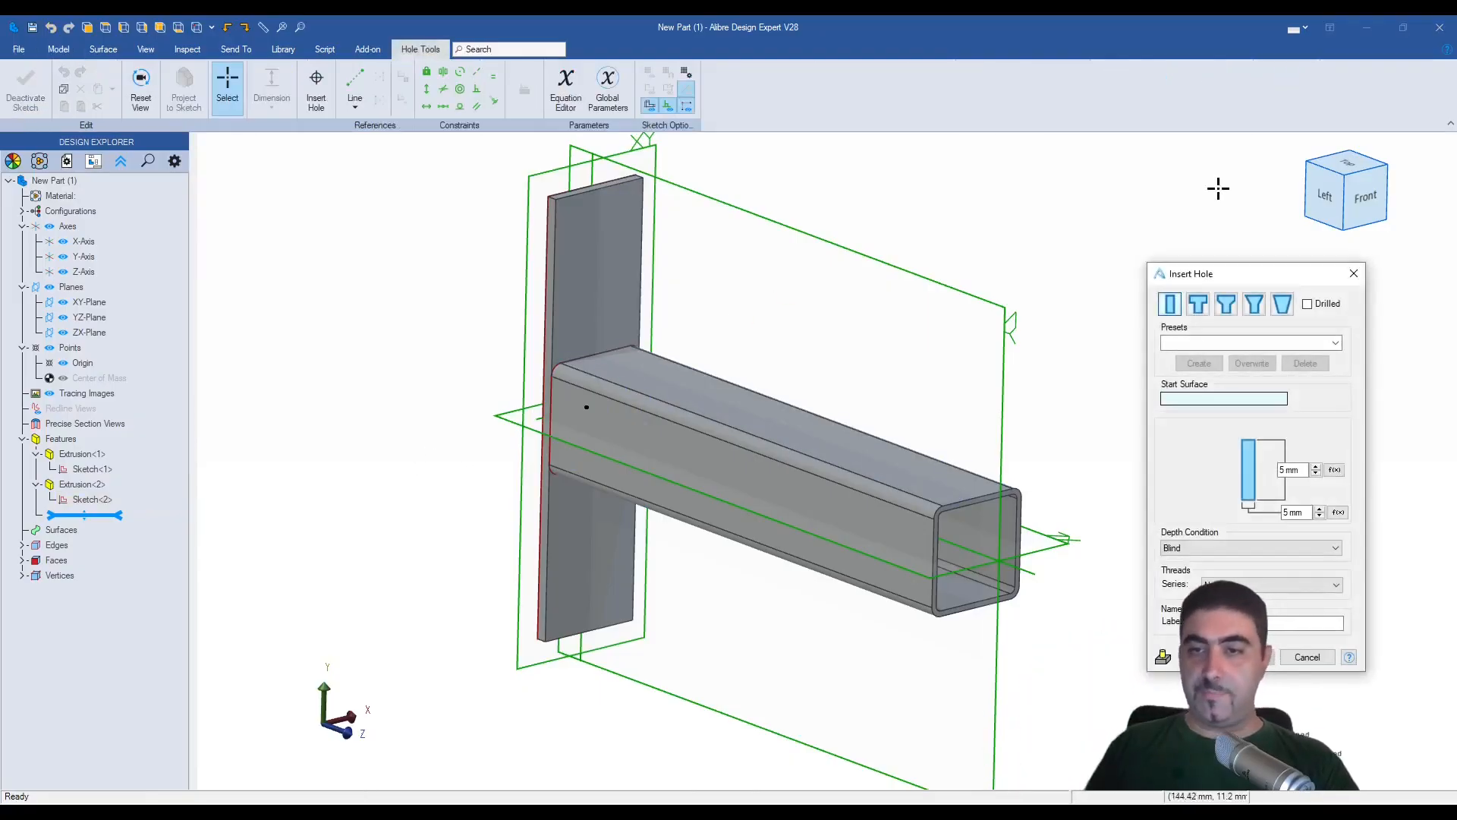
pyautogui.click(1254, 306)
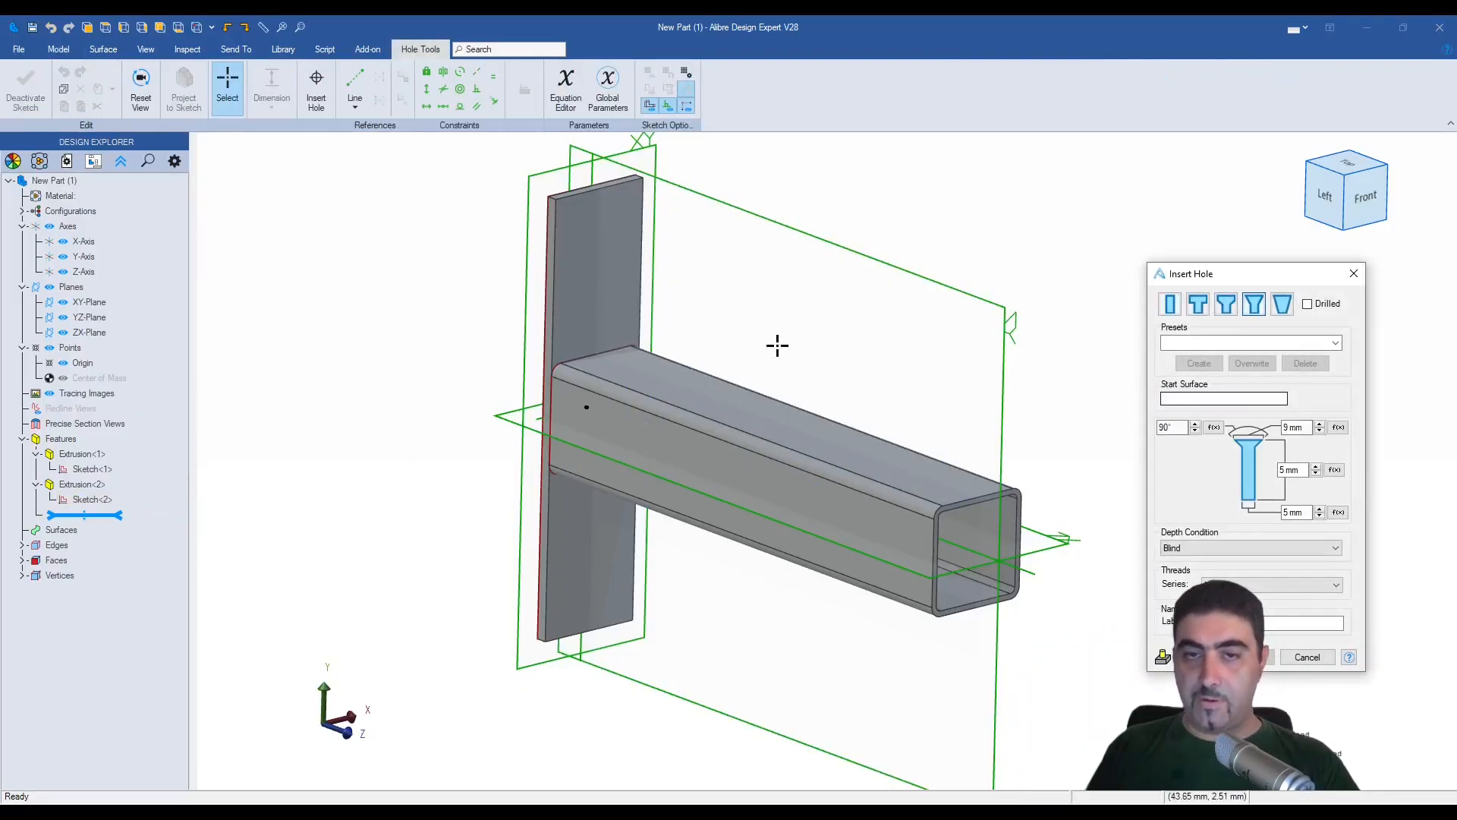
pyautogui.click(598, 255)
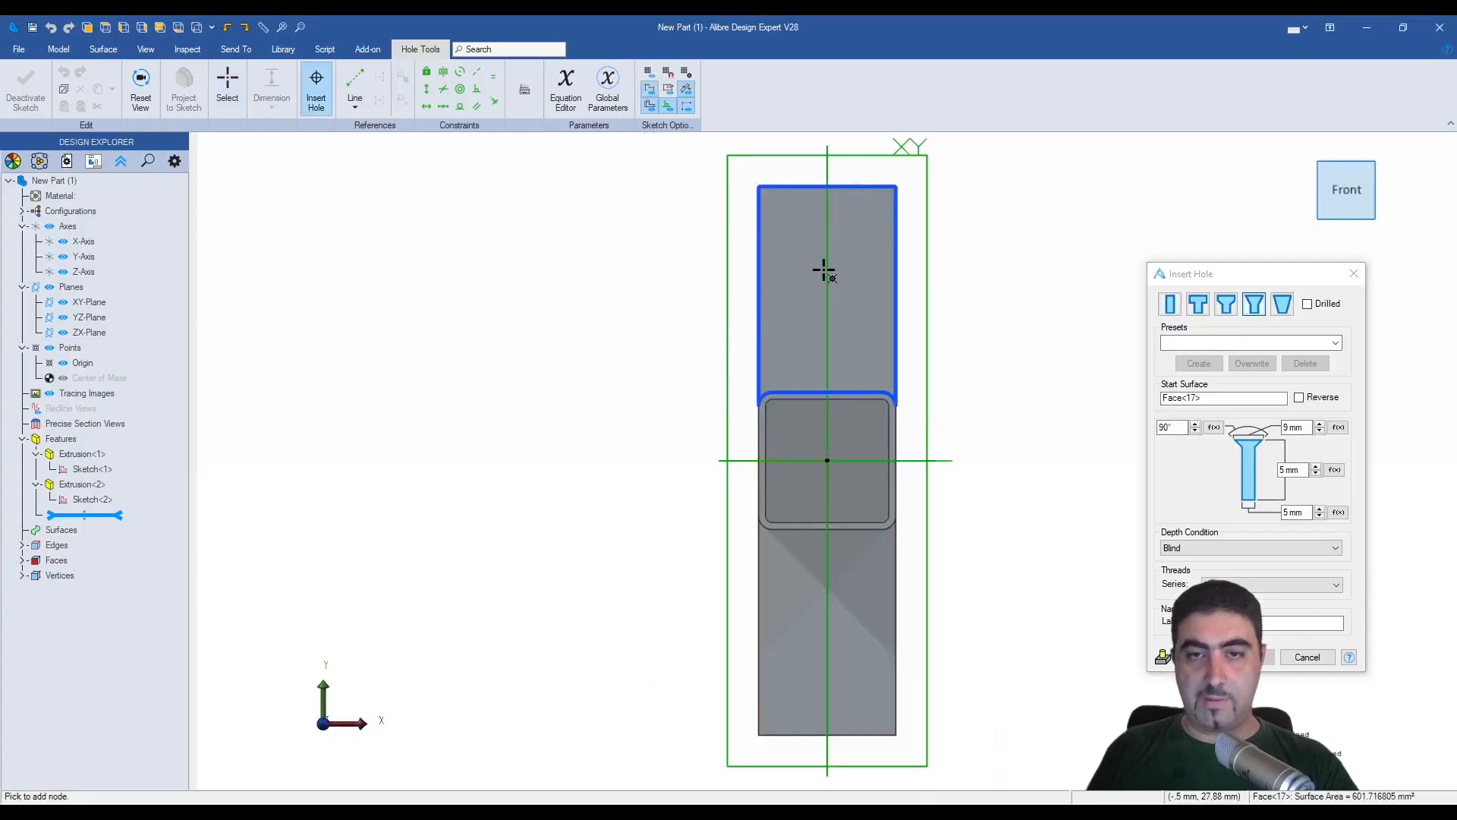
pyautogui.click(823, 270)
pyautogui.click(828, 651)
# - Apply the M3 CSINK CLEARANCE THRU preset to both holes and create them
pyautogui.click(1336, 343)
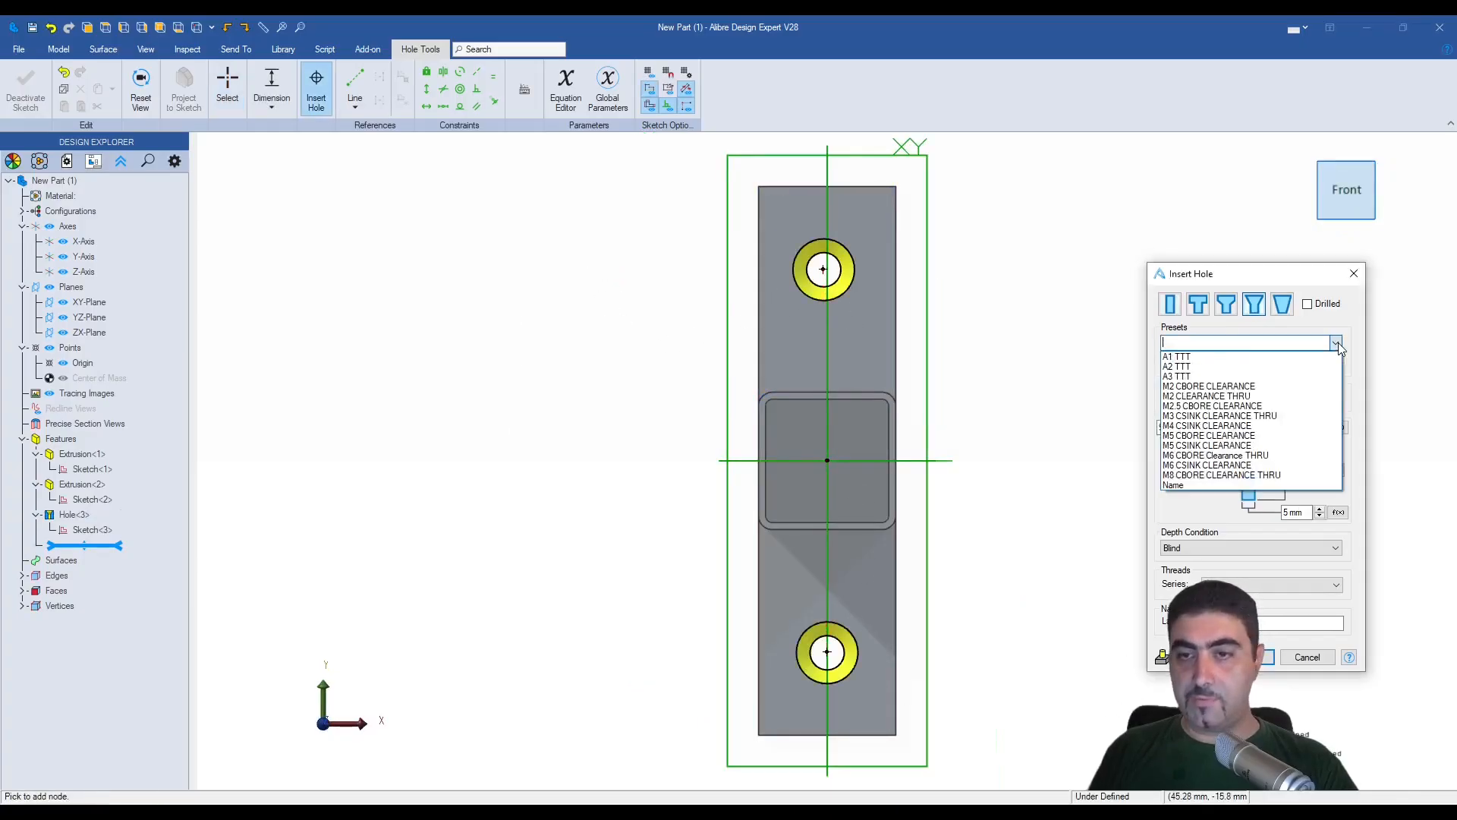
pyautogui.click(1214, 415)
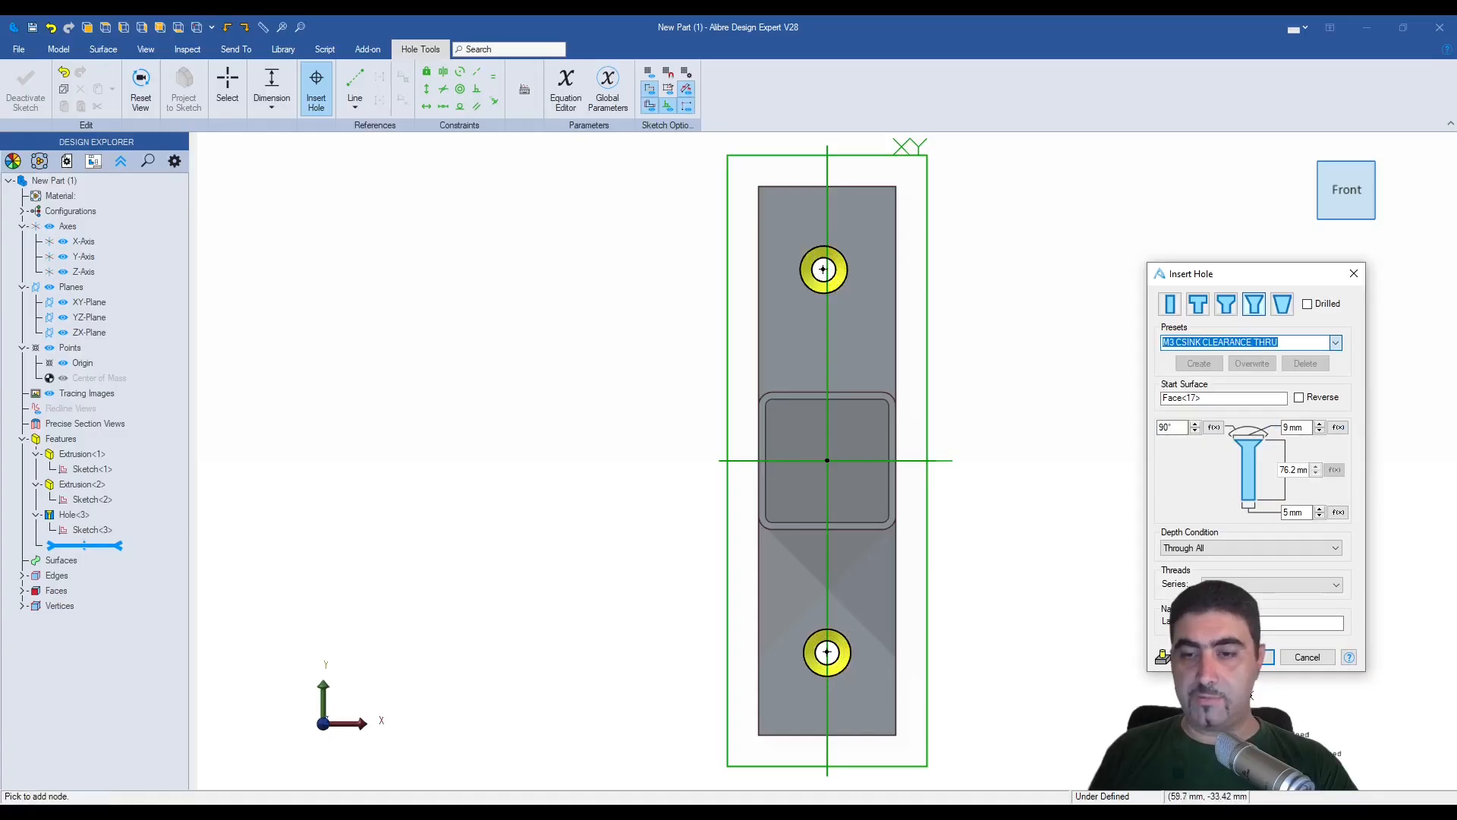
pyautogui.click(1245, 657)
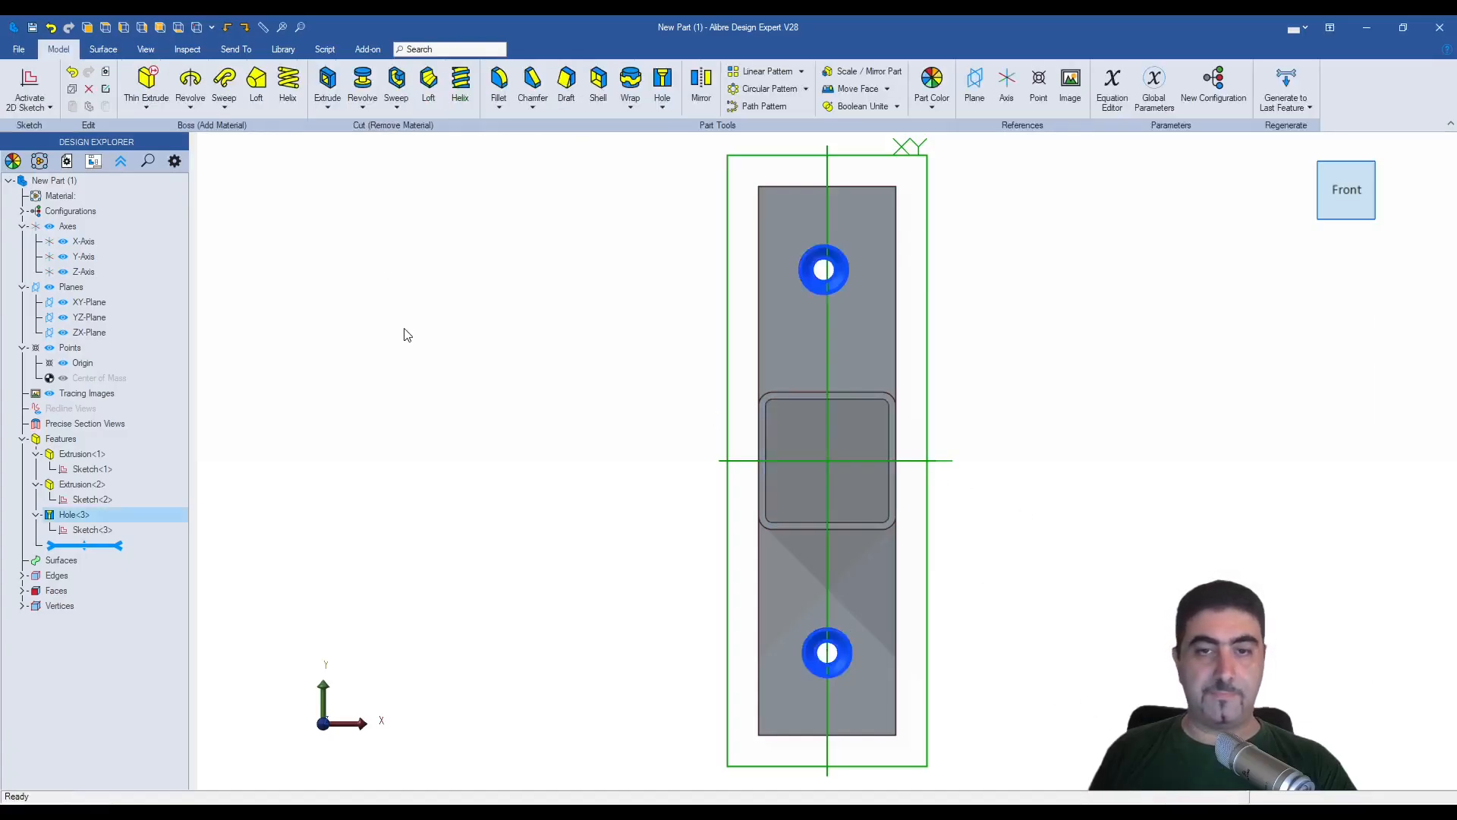
# - Edit the hole sketch and constrain both hole points vertically in line with the origin
pyautogui.rightClick(95, 530)
pyautogui.click(125, 545)
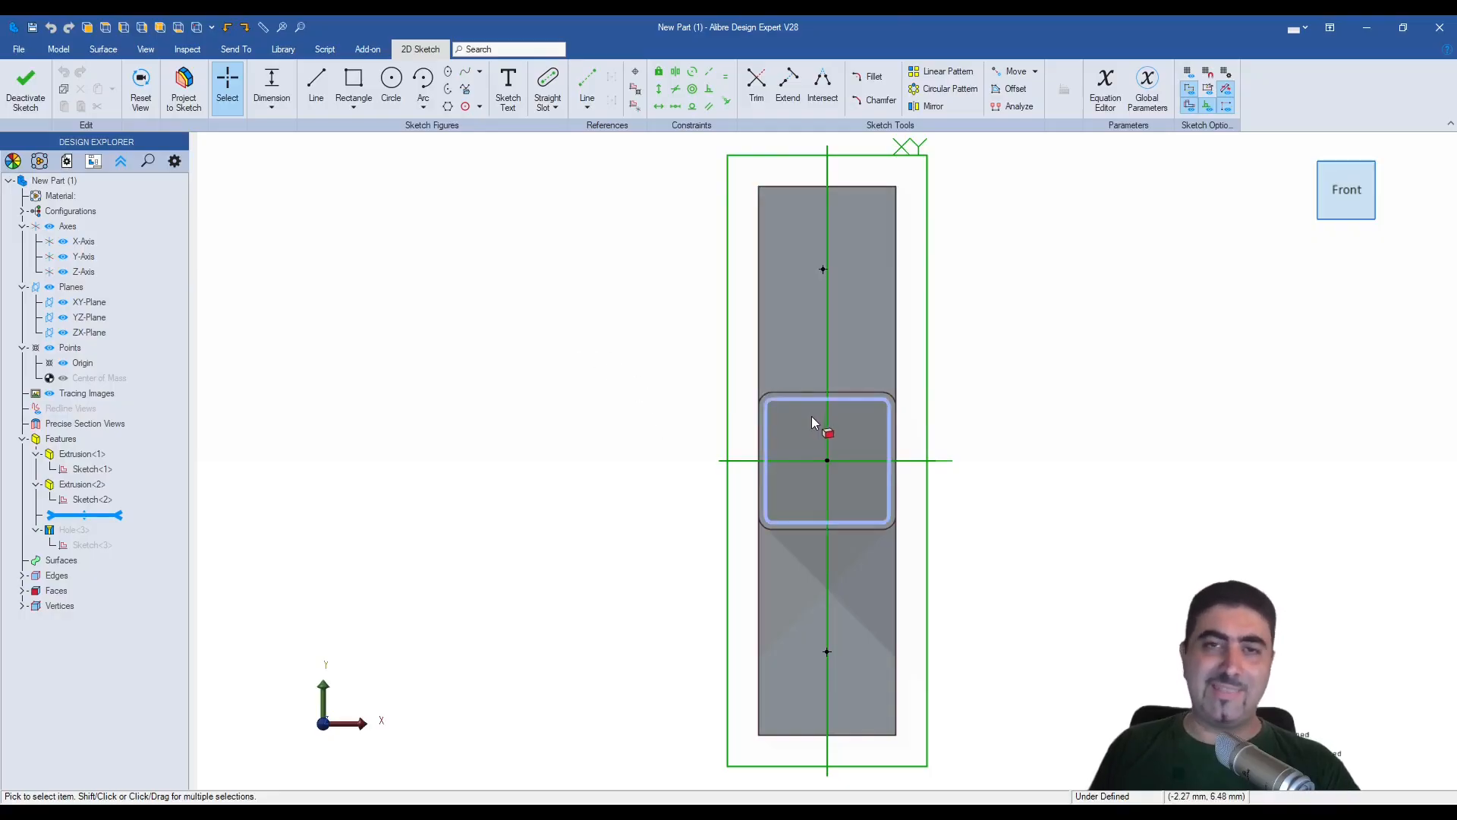
pyautogui.press('v')
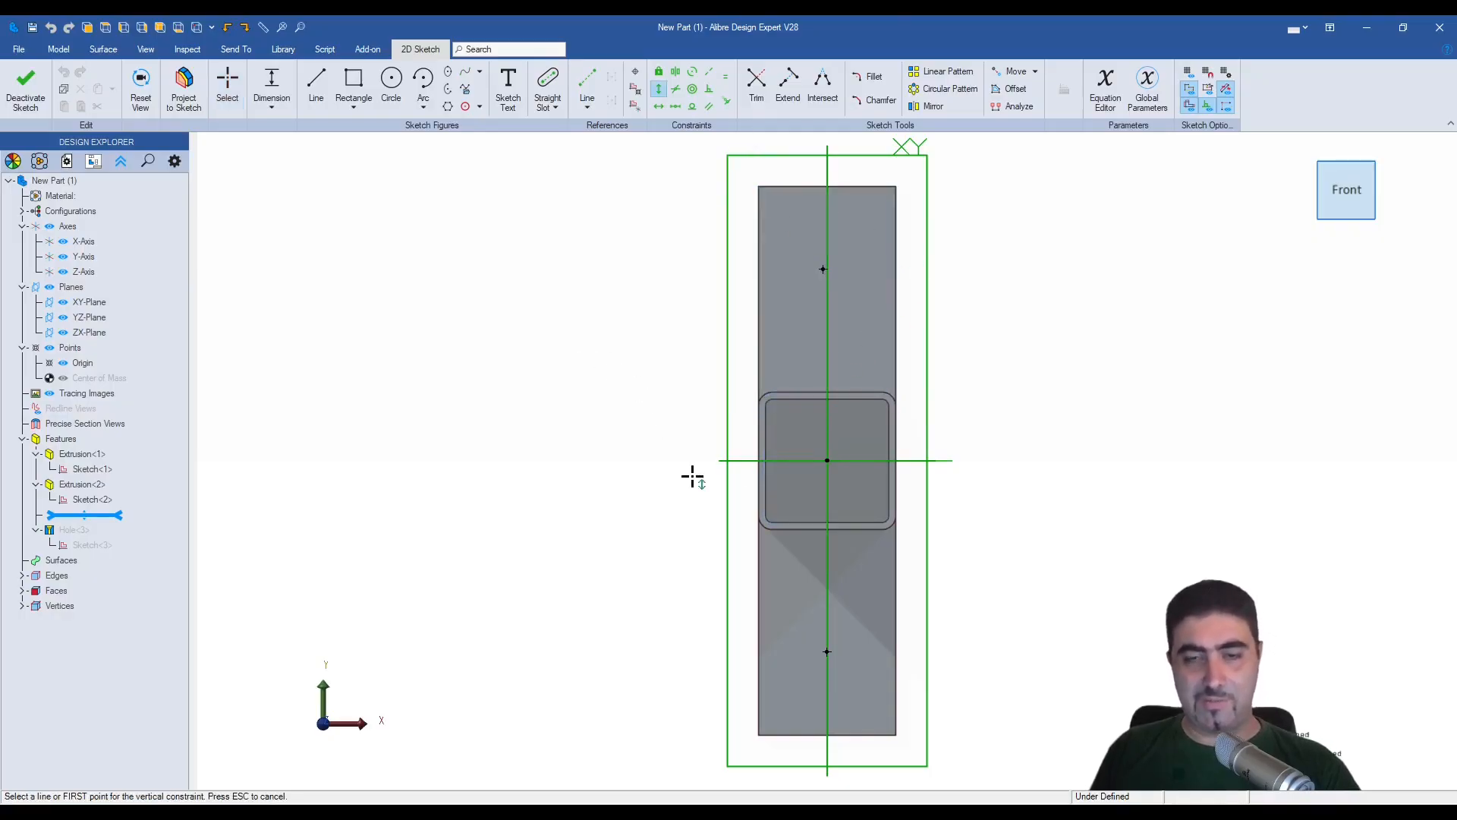
pyautogui.click(823, 269)
pyautogui.click(827, 651)
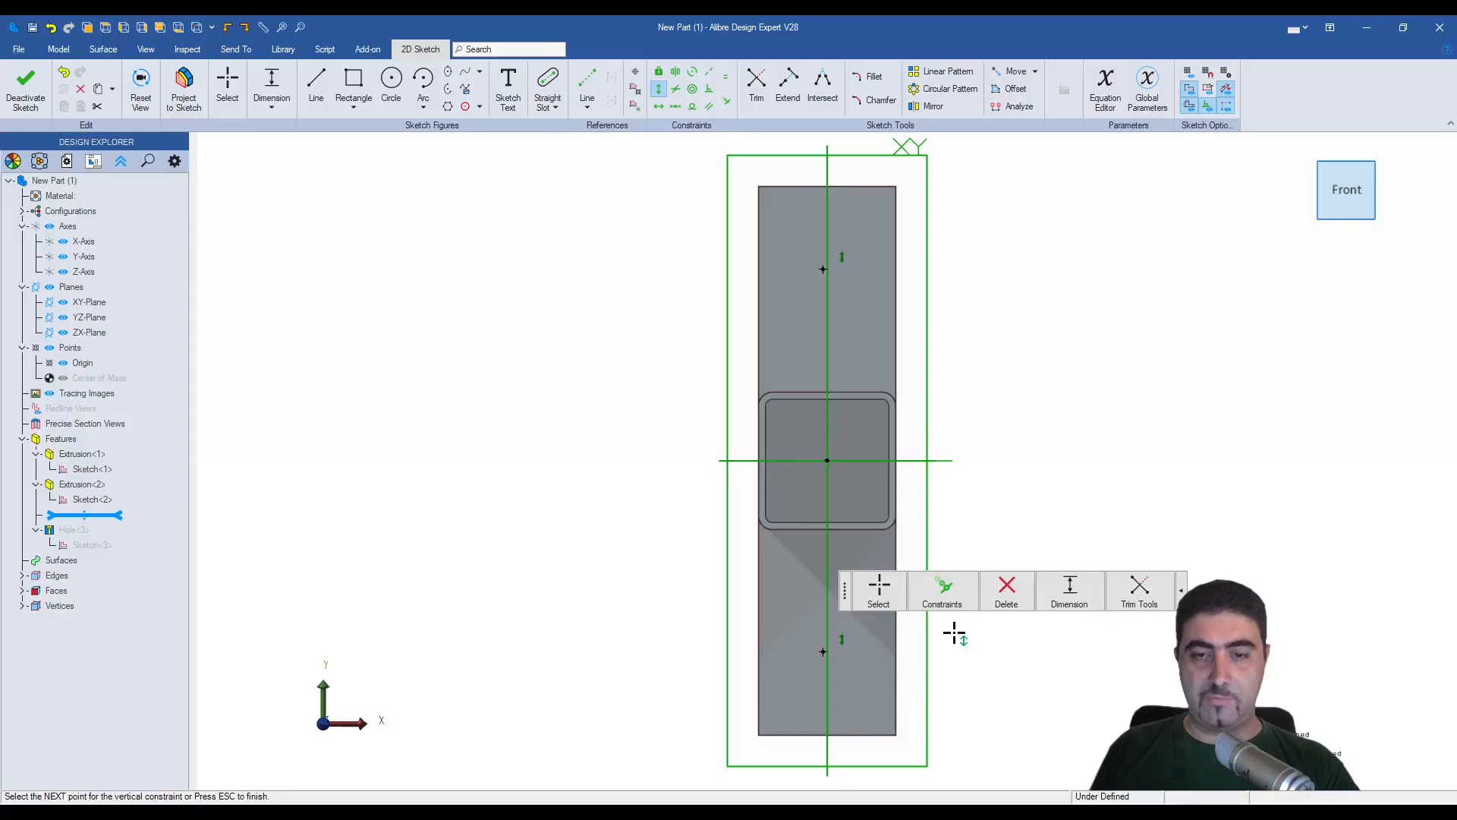
pyautogui.click(828, 460)
pyautogui.press('Escape')
pyautogui.press('Escape')
# - Constrain the origin as the midpoint between the upper and lower hole points
pyautogui.press('m')
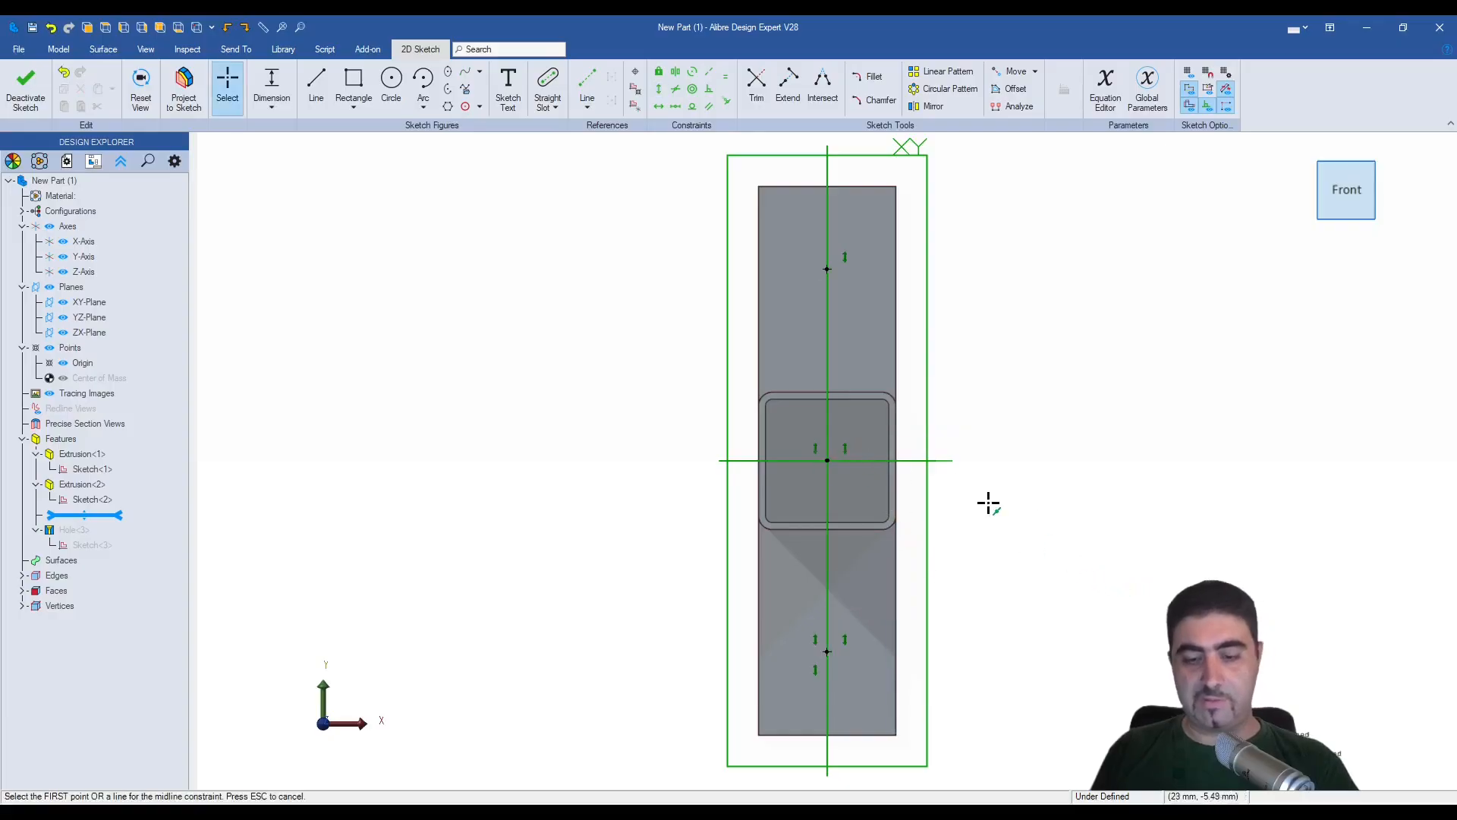
pyautogui.click(827, 270)
pyautogui.click(827, 652)
pyautogui.click(828, 460)
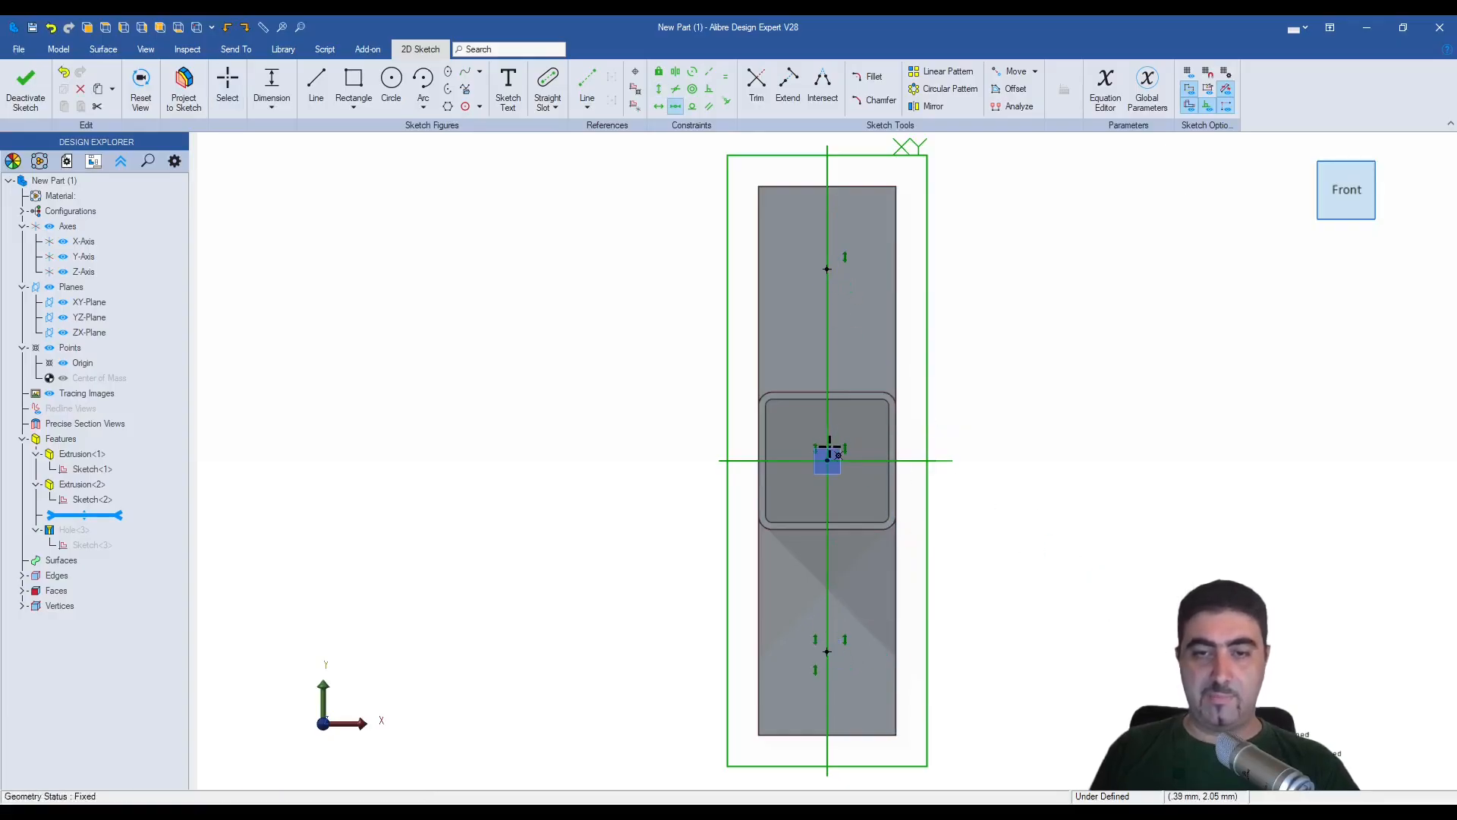
# - Dimension the upper hole point 12 mm from the plate's top edge and finish the hole sketch
pyautogui.press('Escape')
pyautogui.moveTo(827, 651)
pyautogui.mouseDown()
pyautogui.moveTo(904, 608)
pyautogui.moveTo(884, 570)
pyautogui.mouseUp()
pyautogui.moveTo(870, 676)
pyautogui.mouseDown()
pyautogui.moveTo(864, 688)
pyautogui.moveTo(867, 667)
pyautogui.mouseUp()
pyautogui.press('d')
pyautogui.click(827, 252)
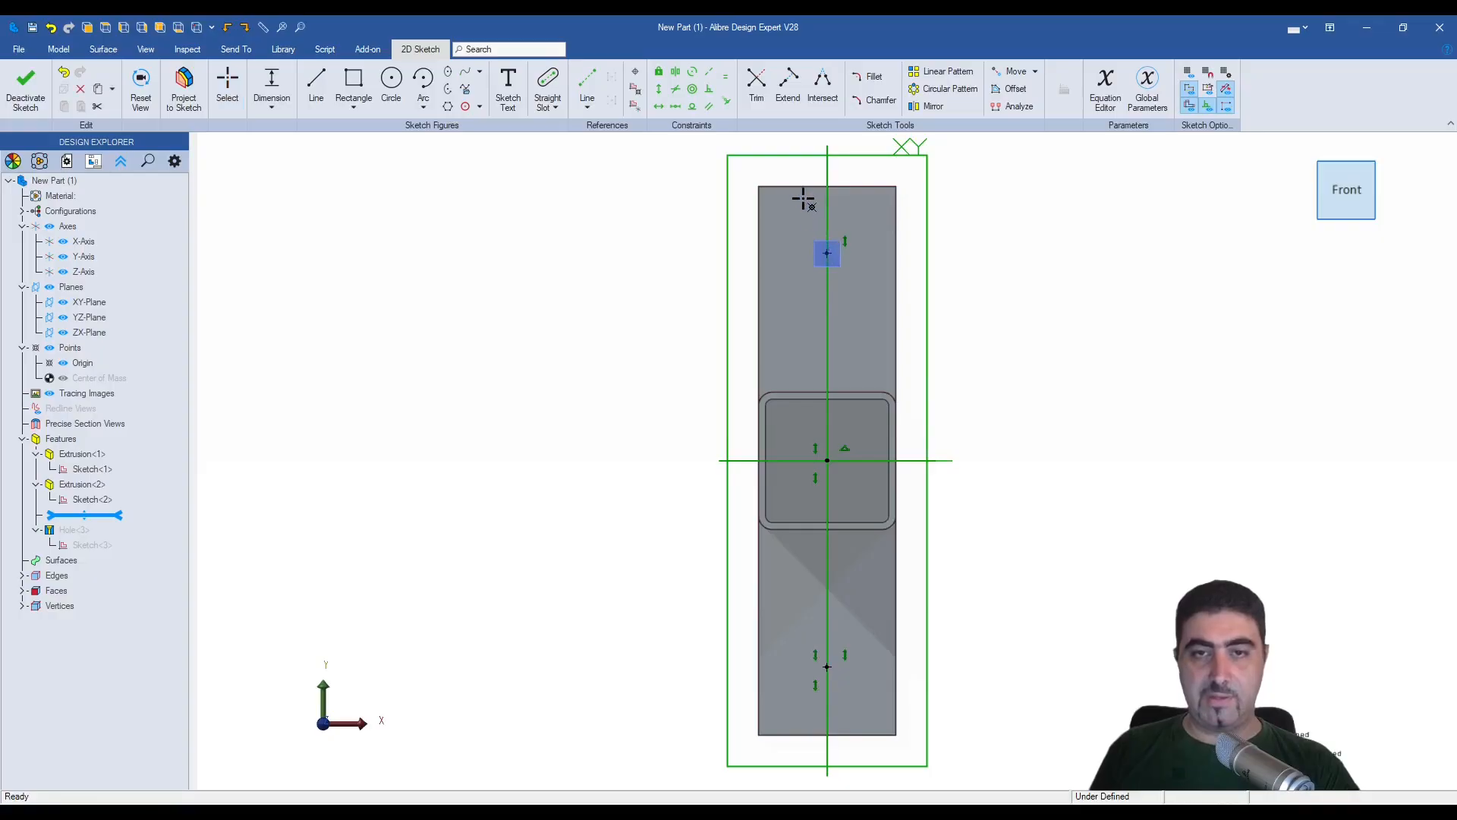
pyautogui.click(805, 186)
pyautogui.click(967, 222)
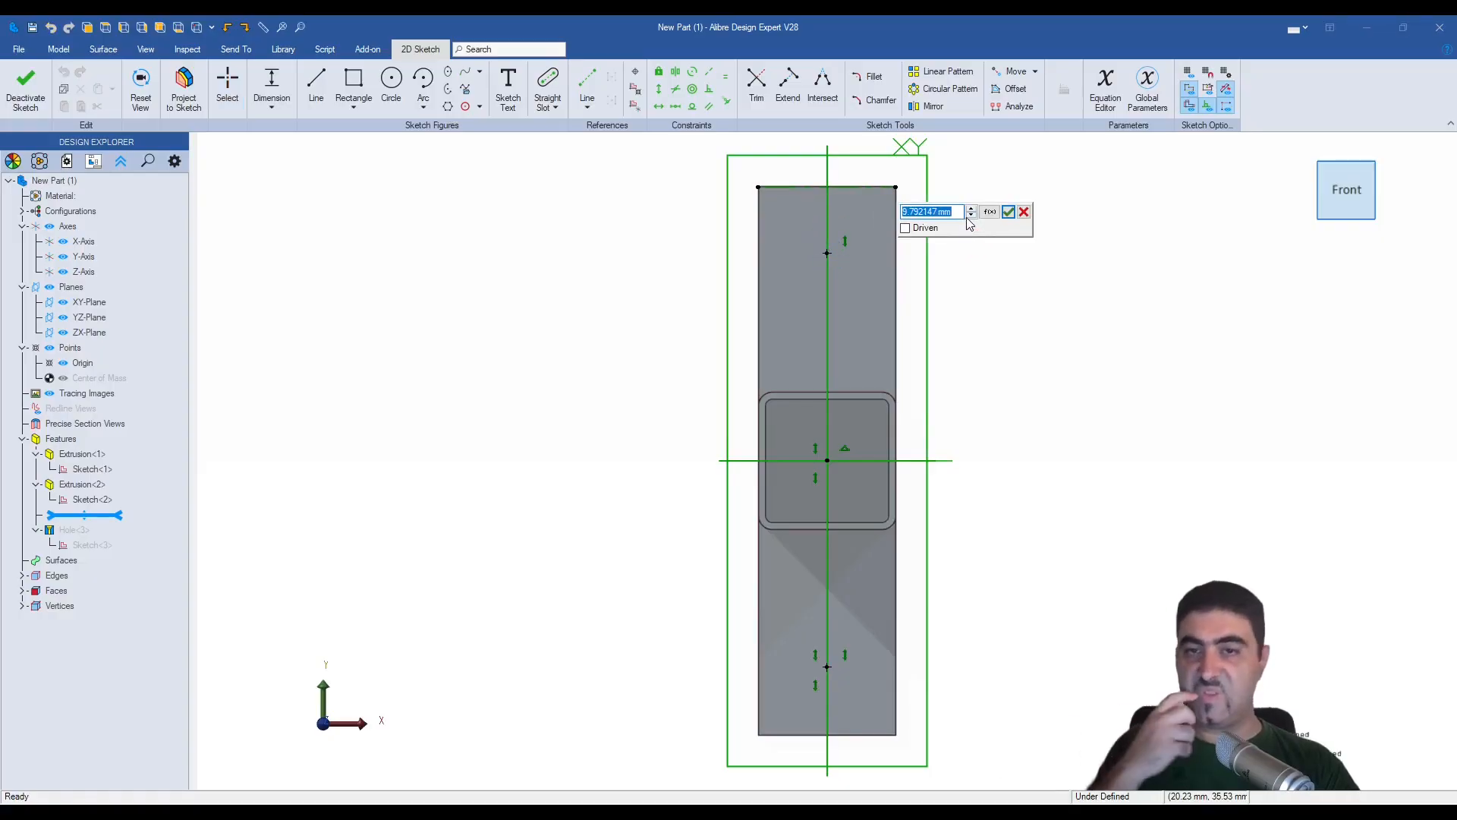
pyautogui.write('12')
pyautogui.press('Return')
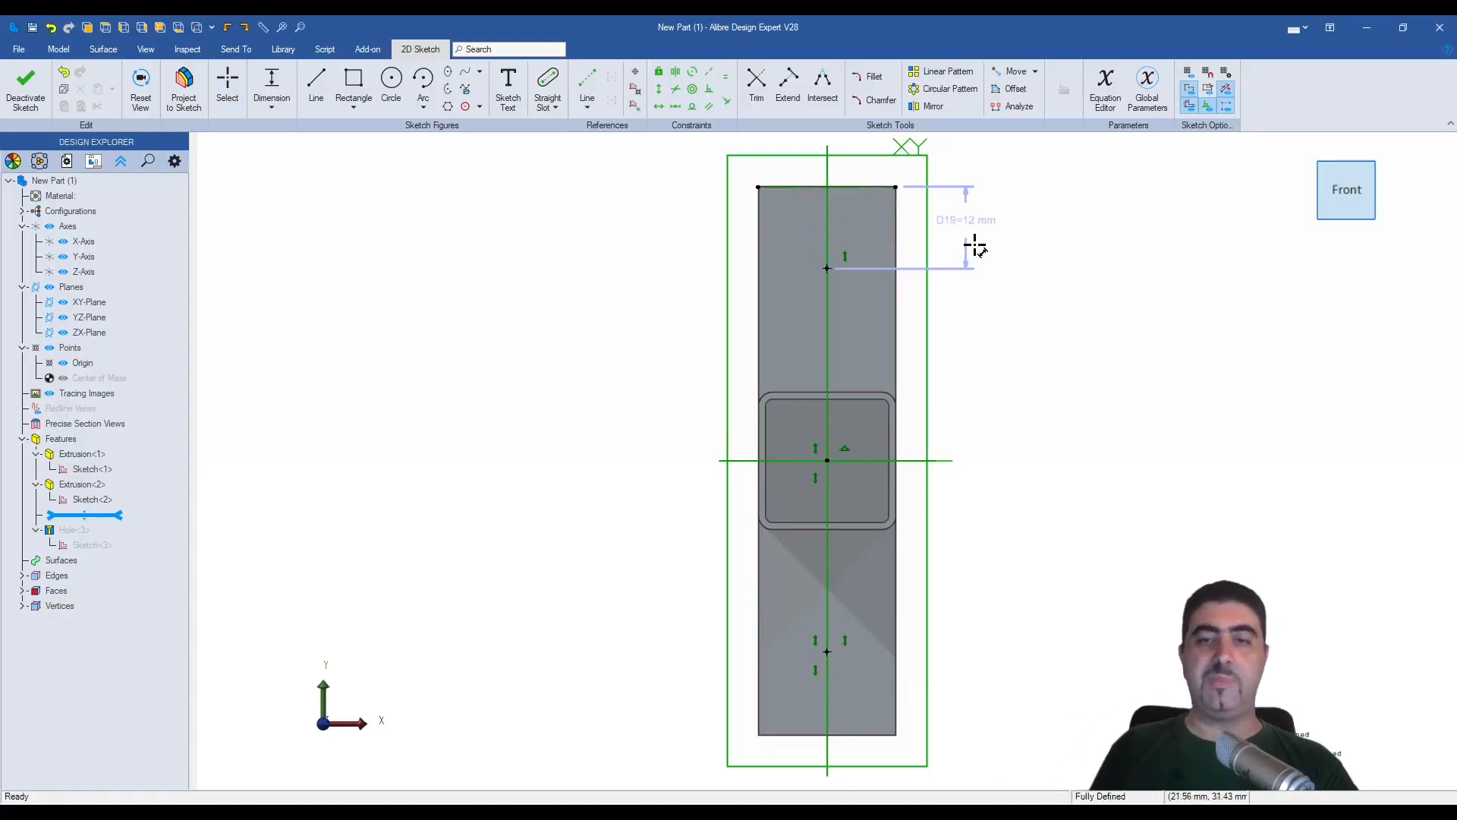
pyautogui.hotkey('ctrl', 'k')
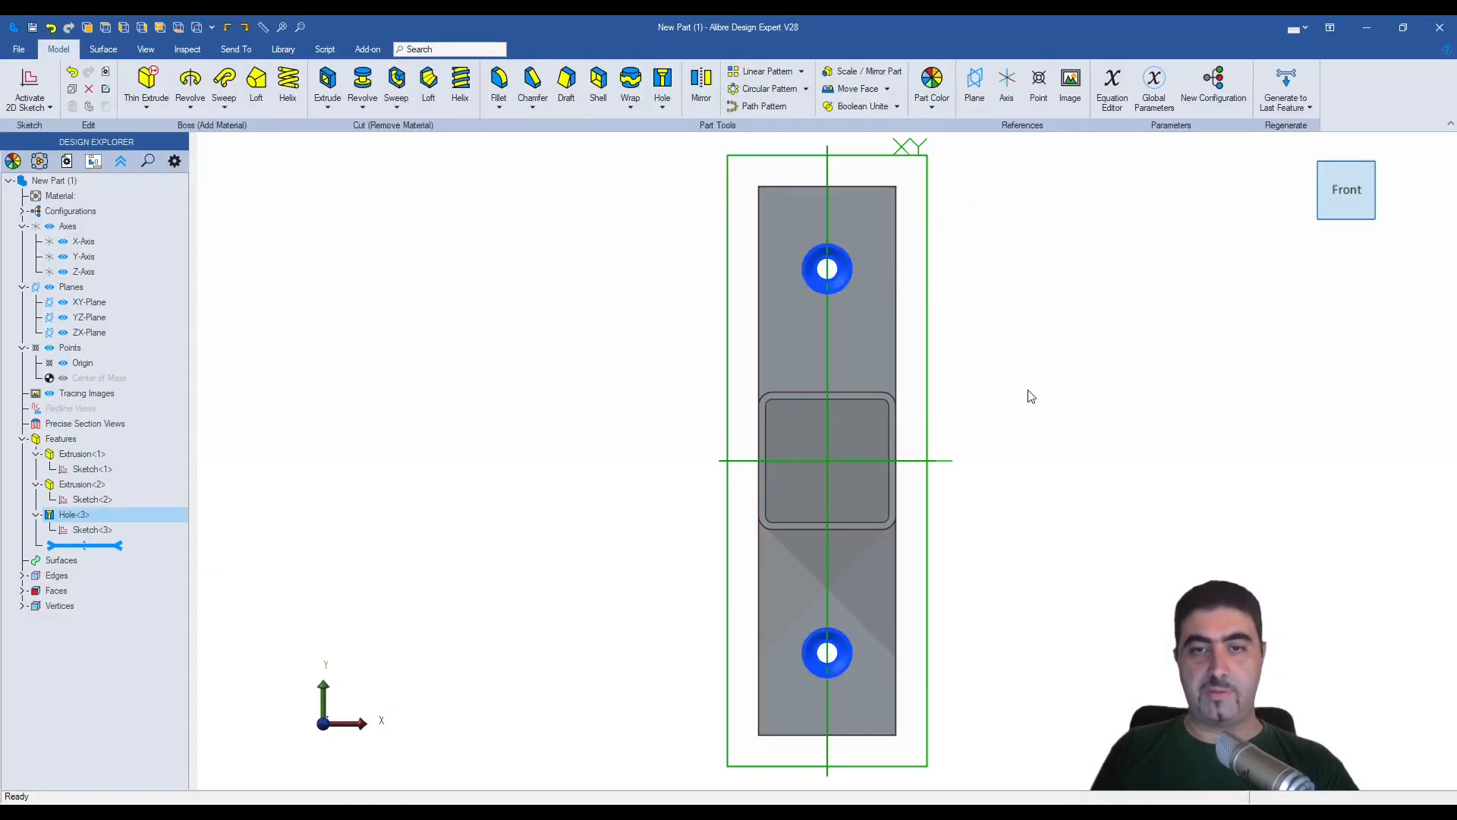
pyautogui.click(1029, 390)
# - Inspect the bracket from several angles, examining the countersunk holes and the upper and lower joints between tube and plate
pyautogui.moveTo(926, 365)
pyautogui.mouseDown(button='middle')
pyautogui.moveTo(987, 340)
pyautogui.moveTo(1029, 387)
pyautogui.mouseUp(button='middle')
pyautogui.scroll(-5, 829, 472)
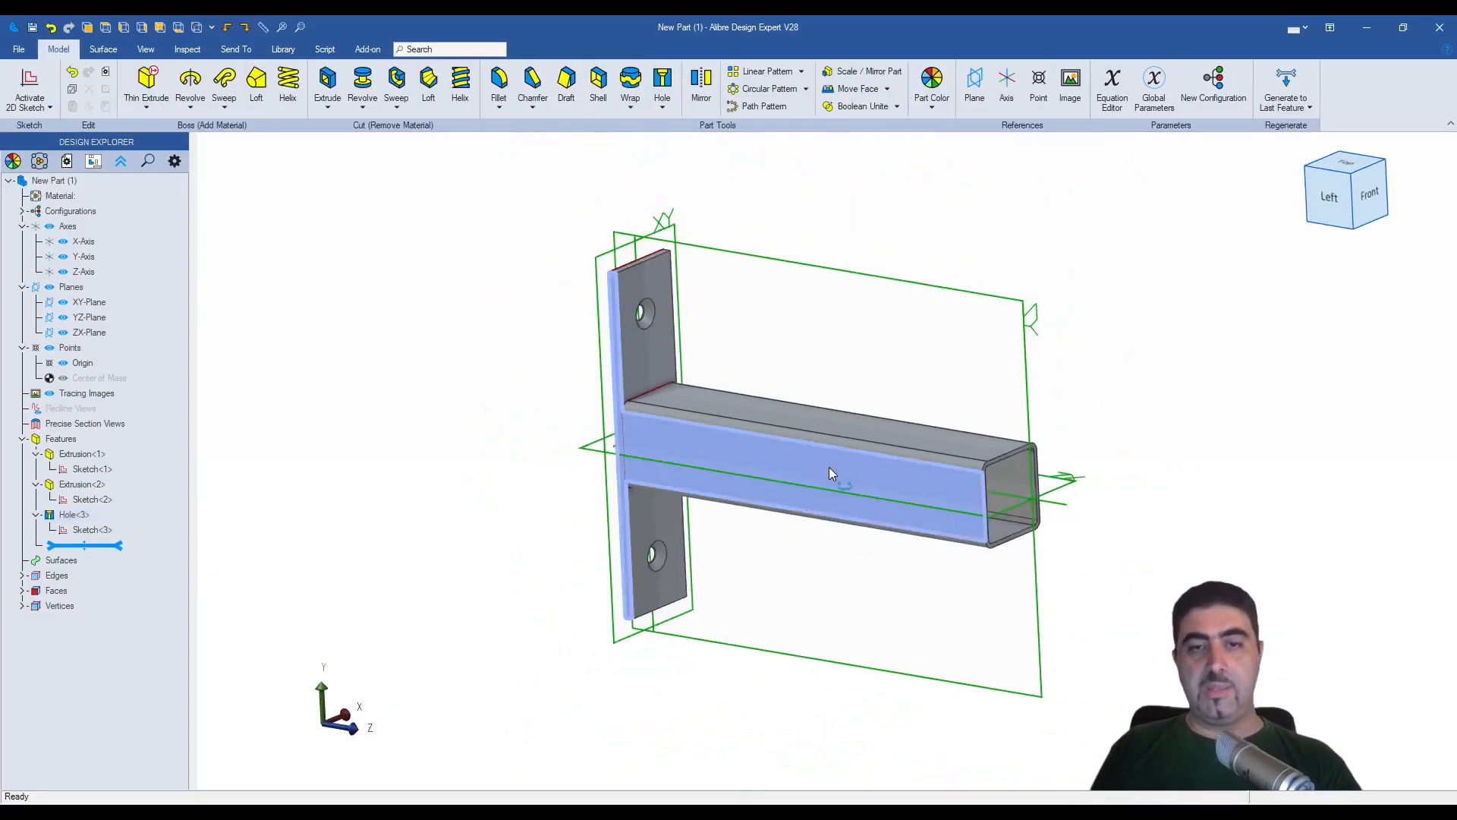
pyautogui.moveTo(828, 466)
pyautogui.mouseDown(button='middle')
pyautogui.moveTo(795, 477)
pyautogui.moveTo(822, 476)
pyautogui.mouseUp(button='middle')
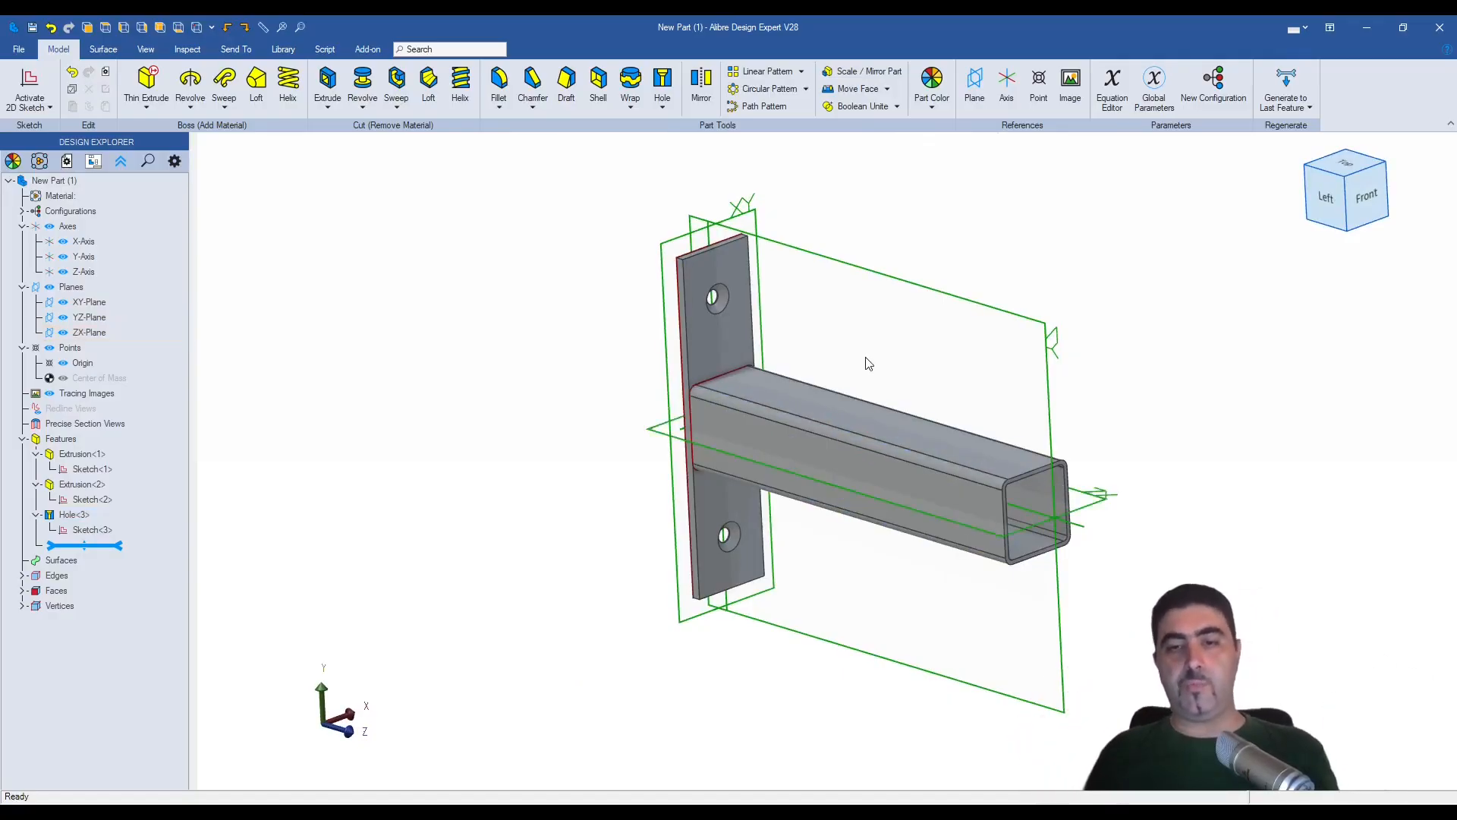
pyautogui.moveTo(857, 353)
pyautogui.mouseDown(button='middle')
pyautogui.moveTo(879, 349)
pyautogui.moveTo(858, 338)
pyautogui.mouseUp(button='middle')
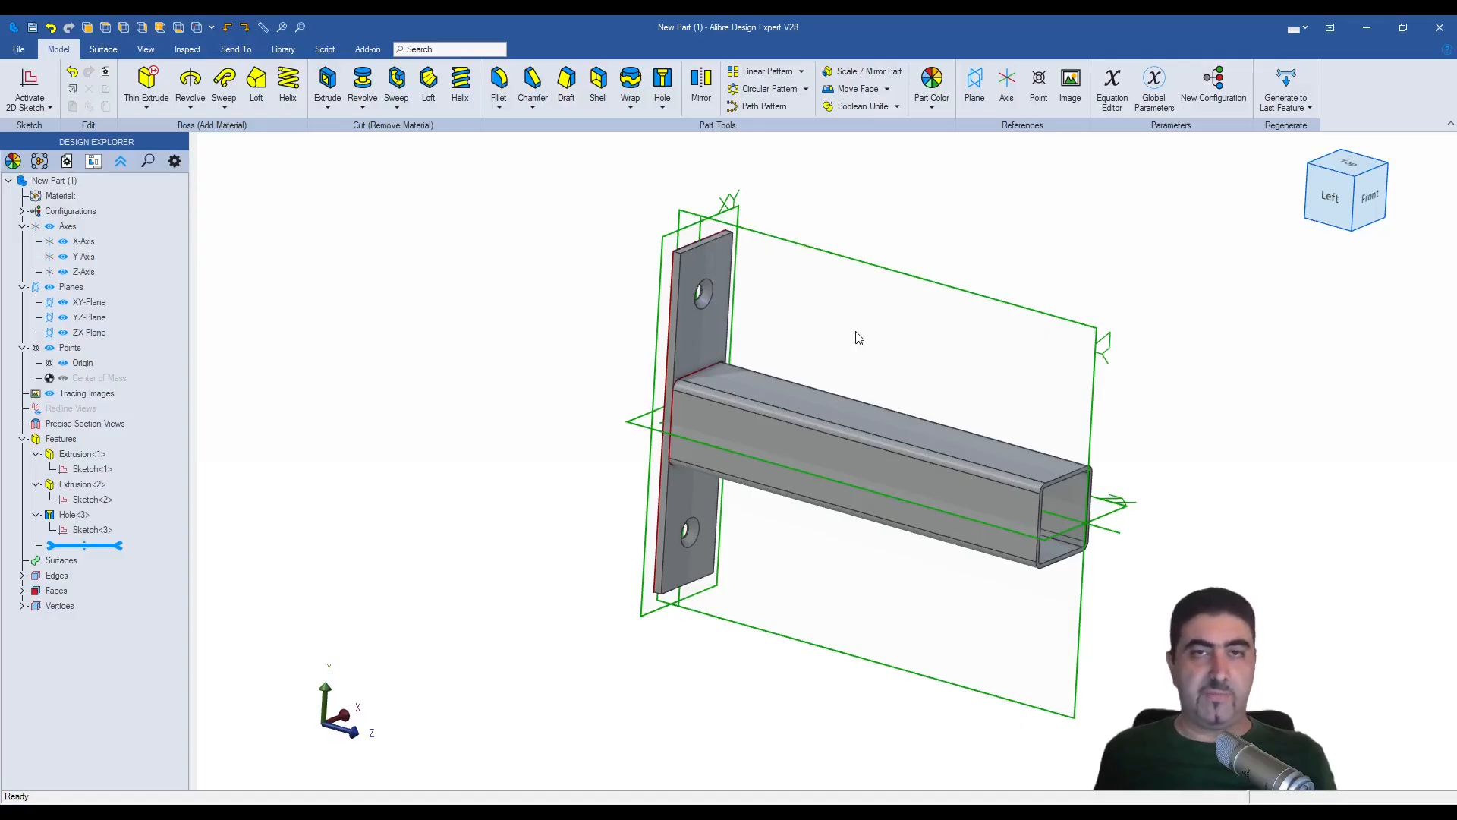
pyautogui.moveTo(856, 335); pyautogui.dragTo(841, 415, button='middle')
pyautogui.scroll(1, 906, 408)
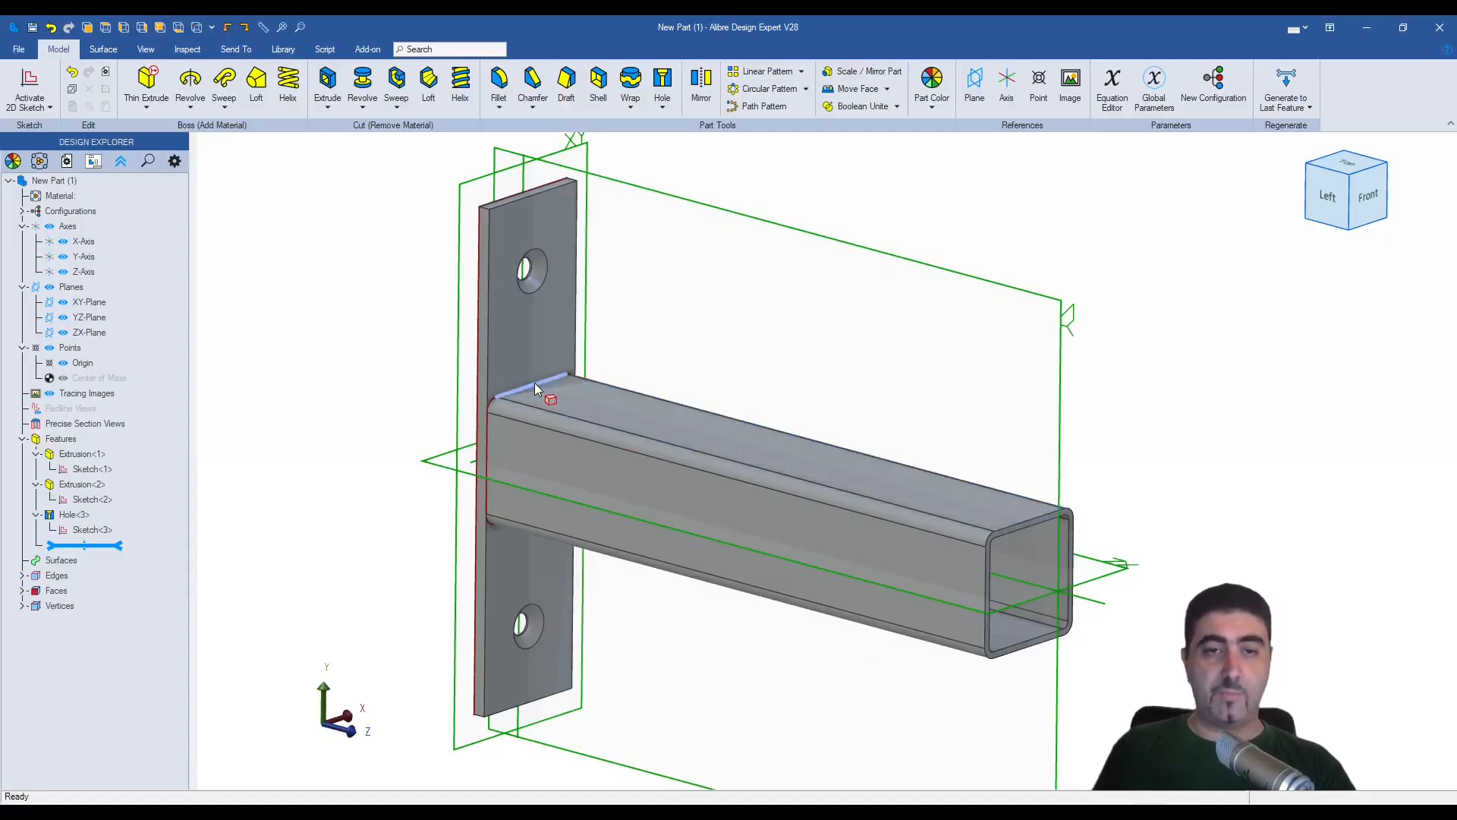
pyautogui.scroll(-1, 503, 476)
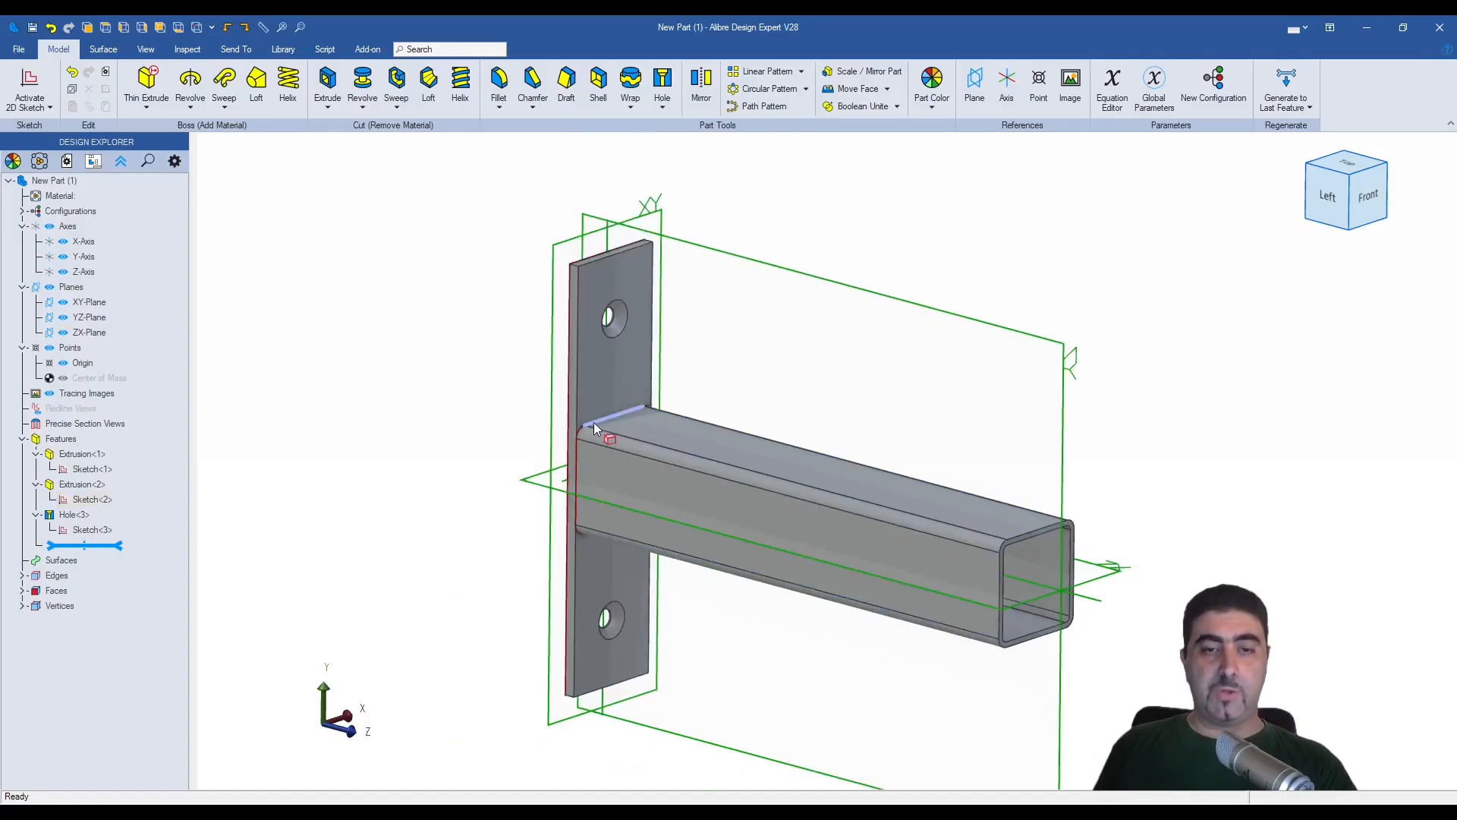
pyautogui.moveTo(626, 563); pyautogui.dragTo(610, 508, button='middle')
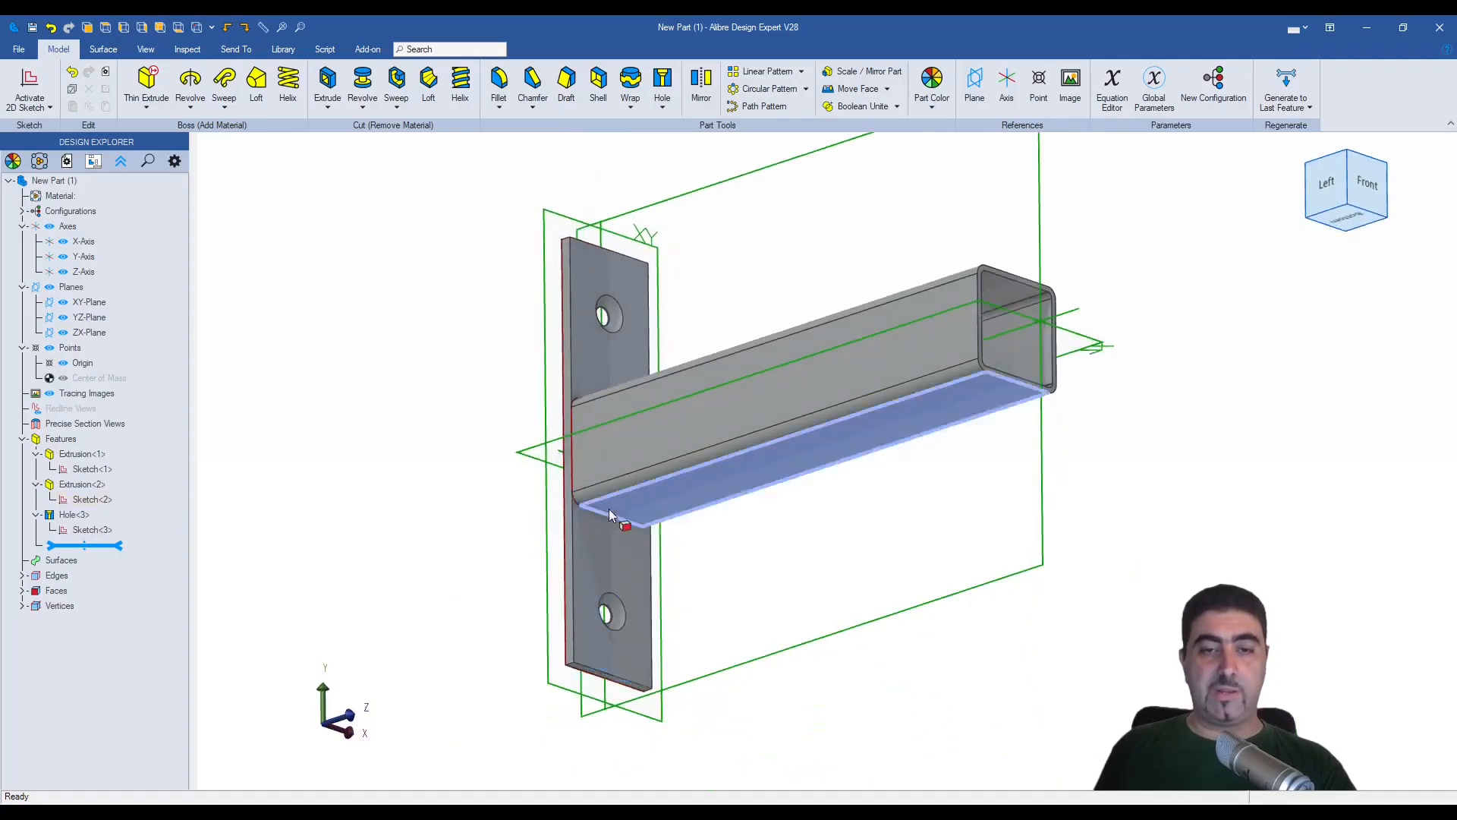
pyautogui.moveTo(612, 457); pyautogui.dragTo(613, 314, button='middle')
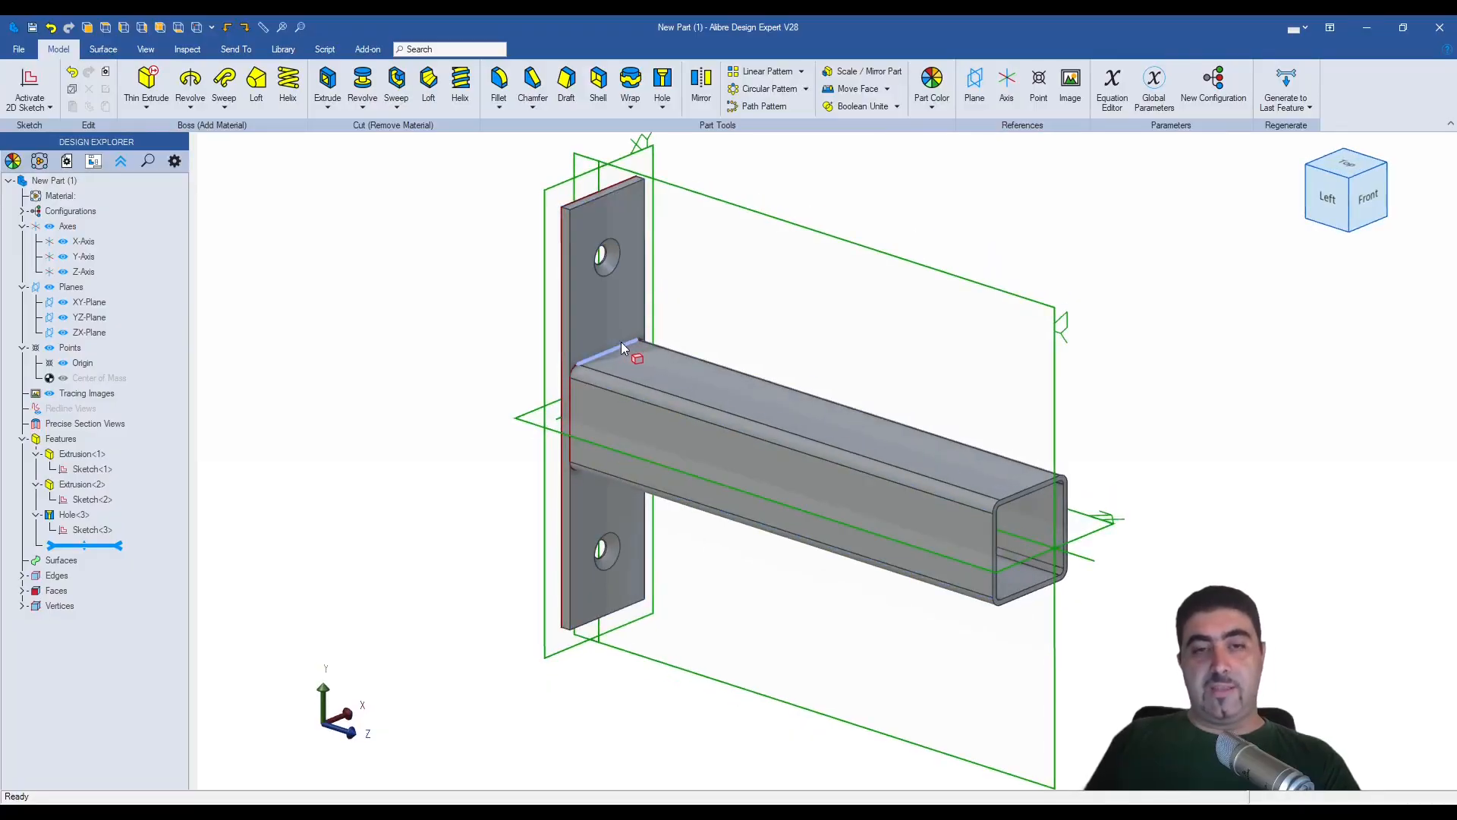
pyautogui.scroll(2, 621, 341)
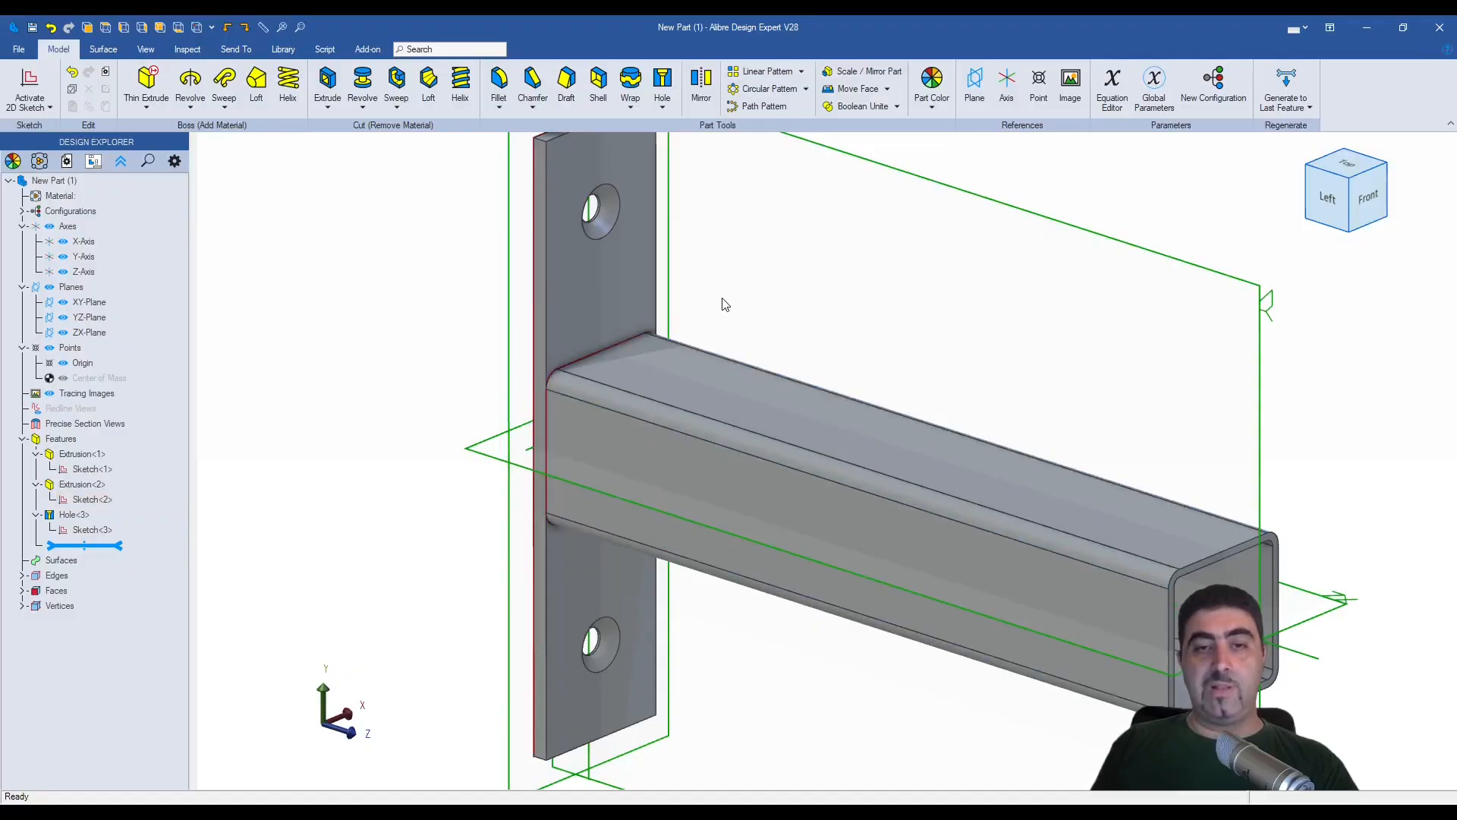
pyautogui.scroll(-3, 722, 302)
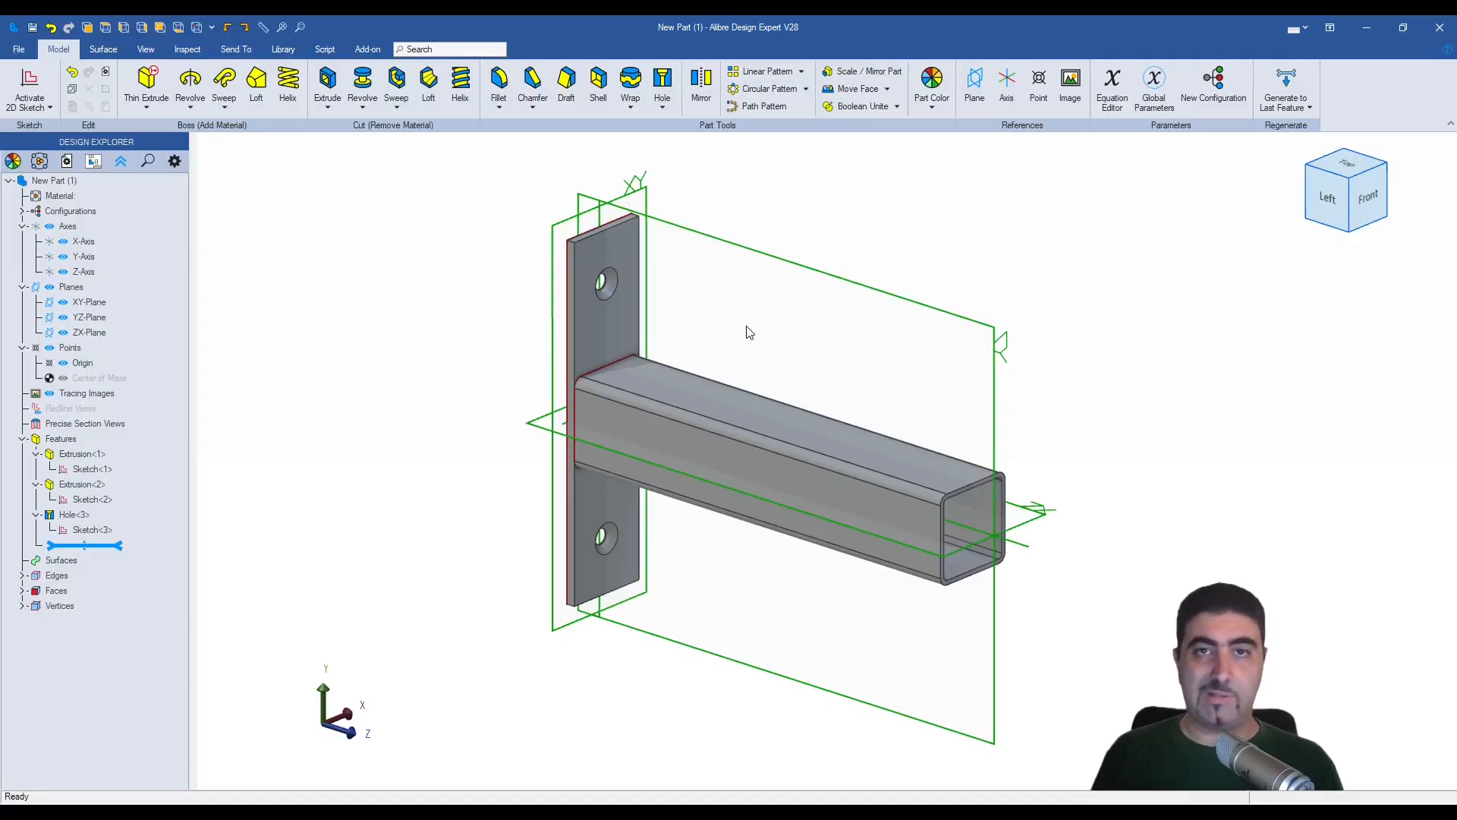
pyautogui.scroll(2, 729, 327)
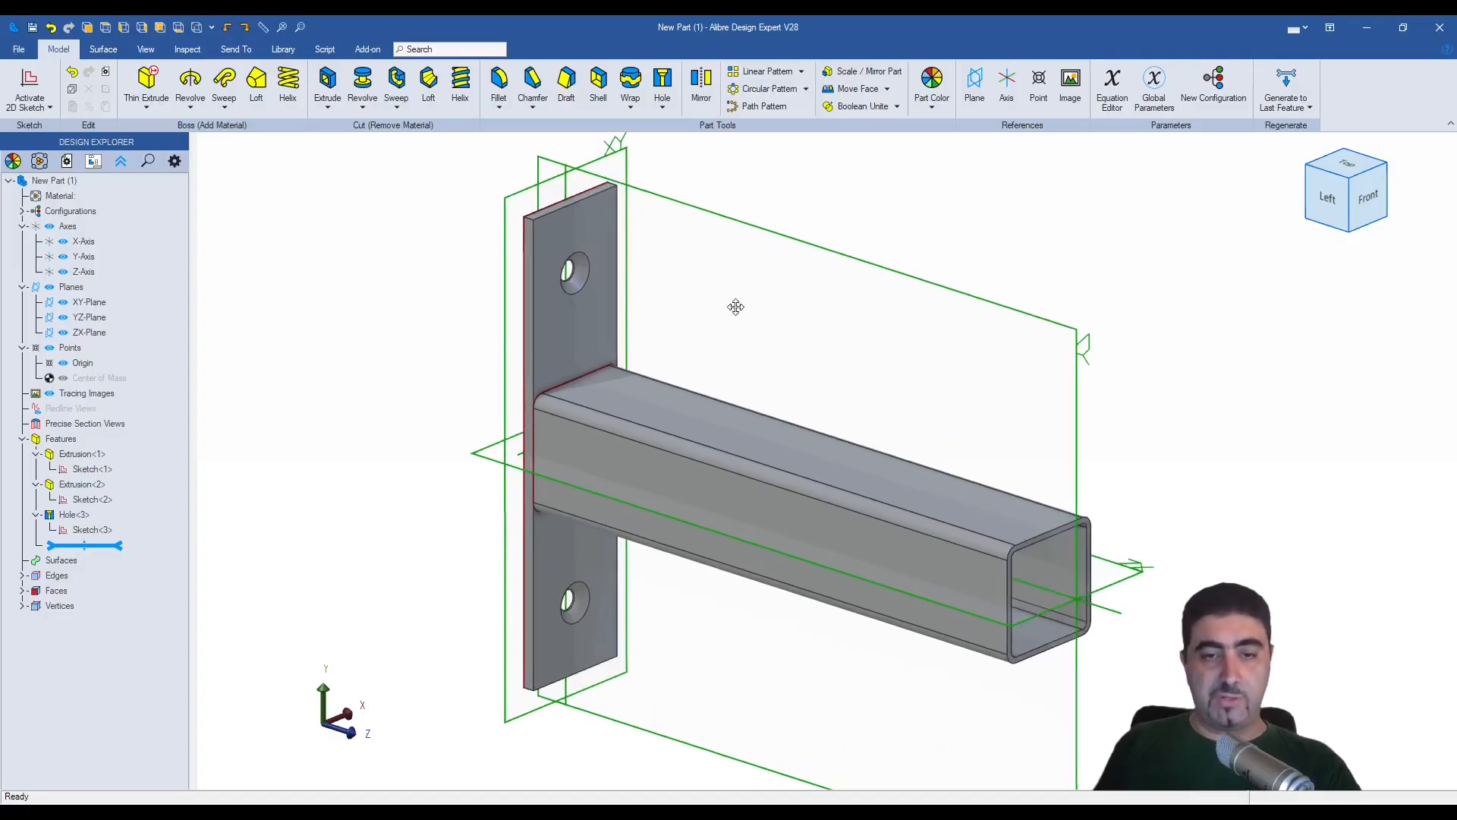
pyautogui.moveTo(708, 319); pyautogui.dragTo(767, 288, button='middle')
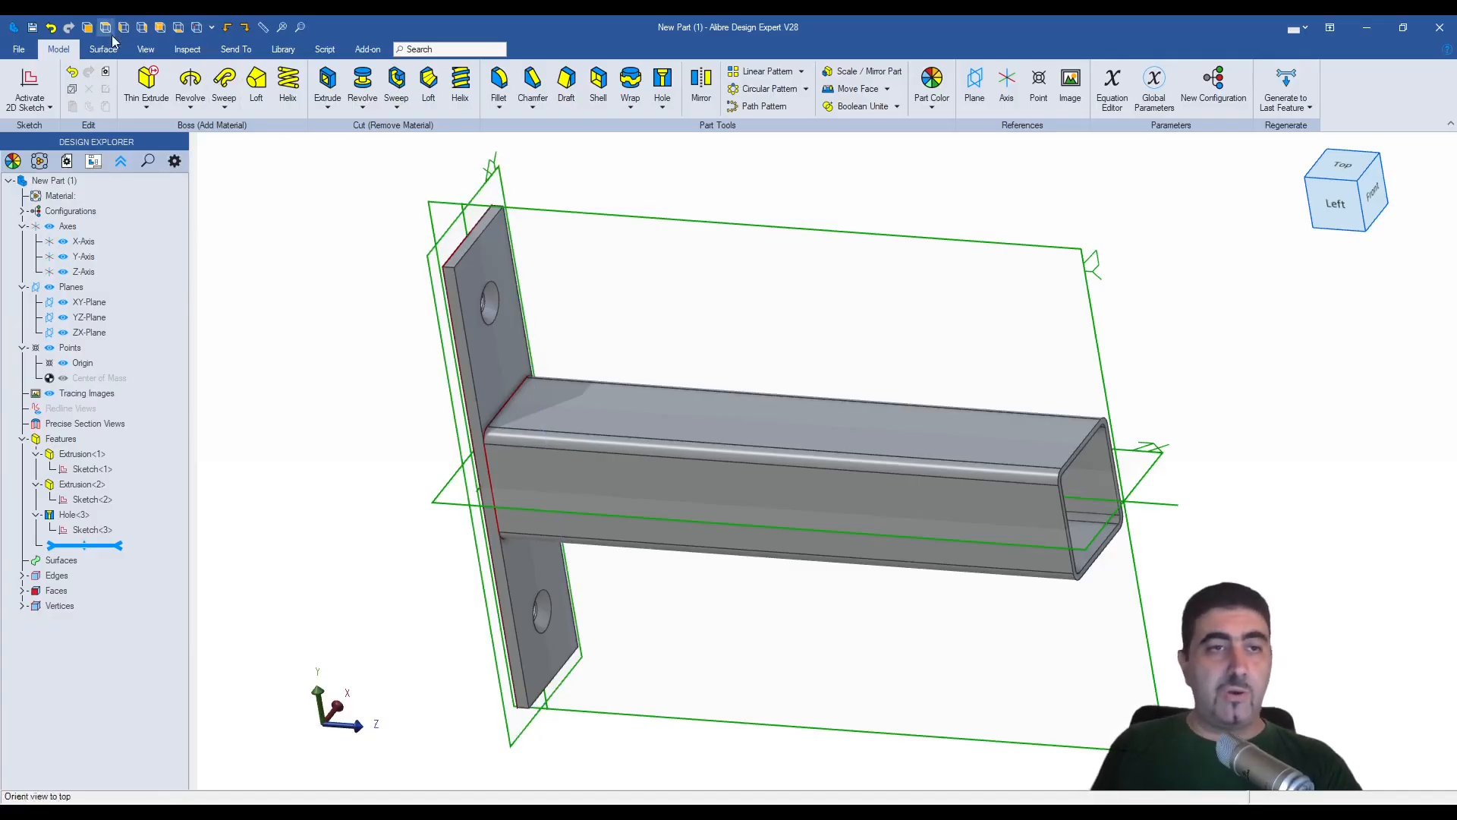
# - Save the part as SquareTubeBracket in the FEA Example folder
pyautogui.click(33, 28)
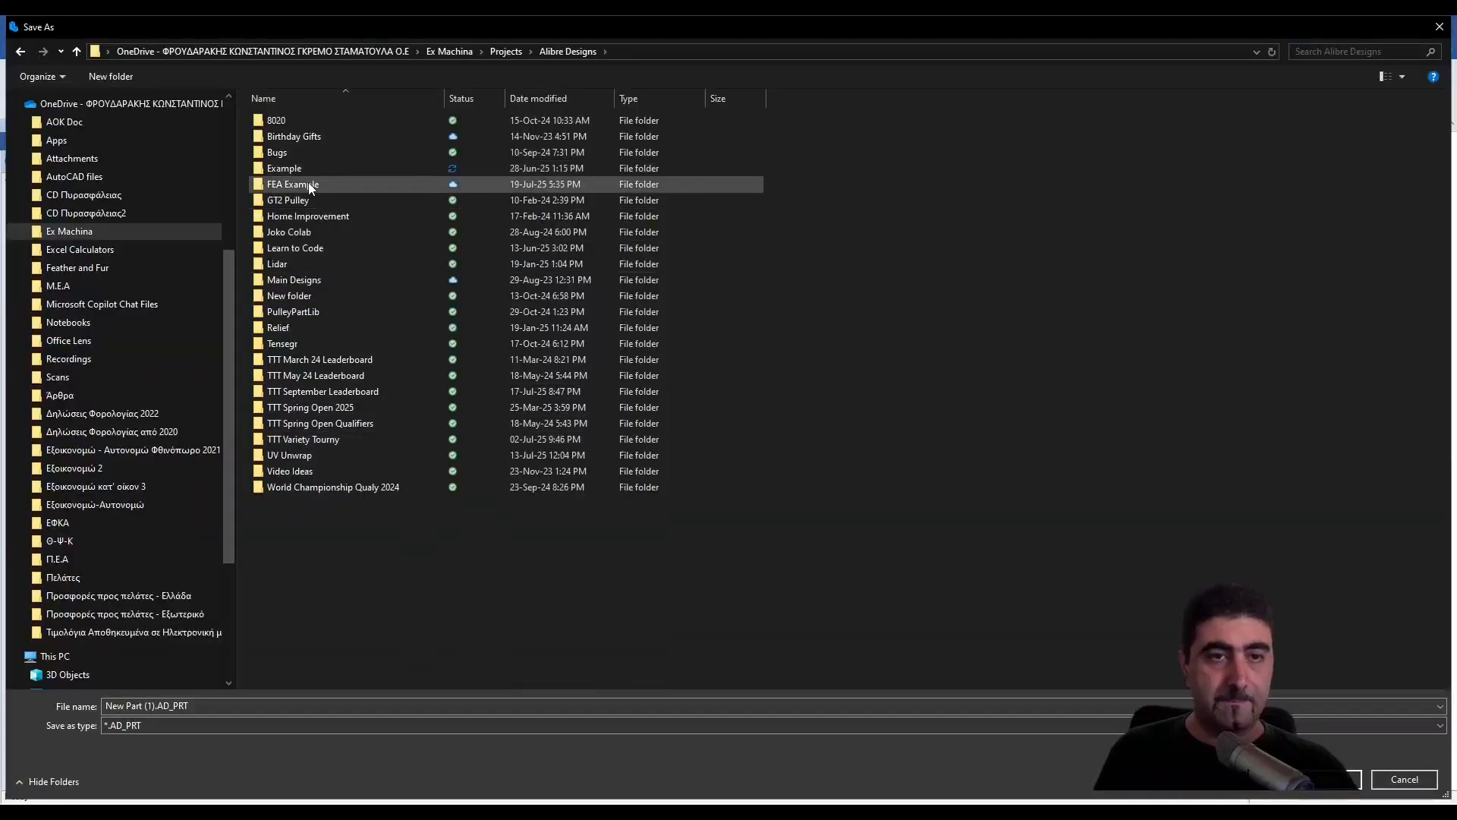
pyautogui.doubleClick(309, 183)
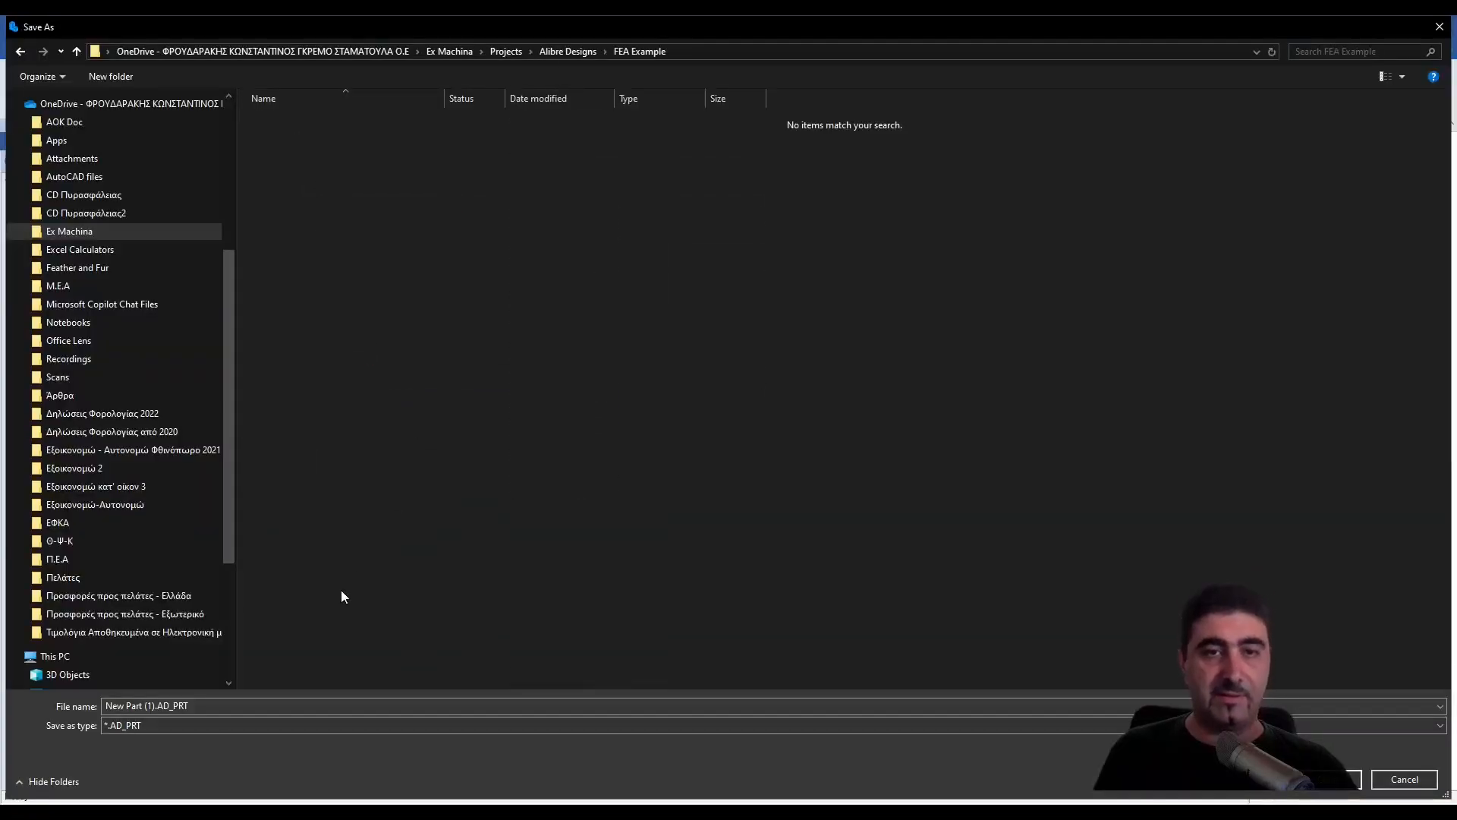
pyautogui.click(235, 705)
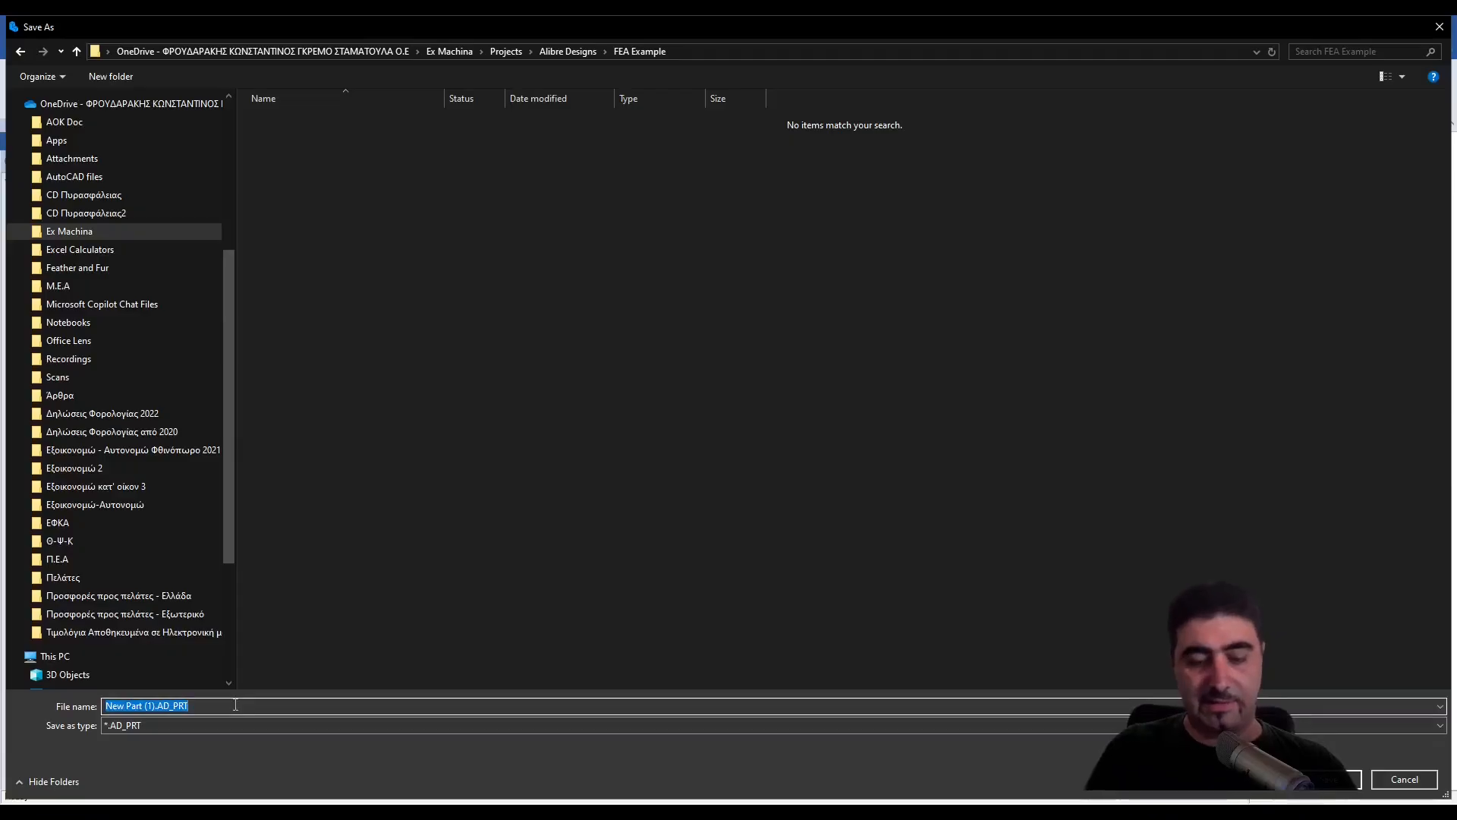
pyautogui.write('Square')
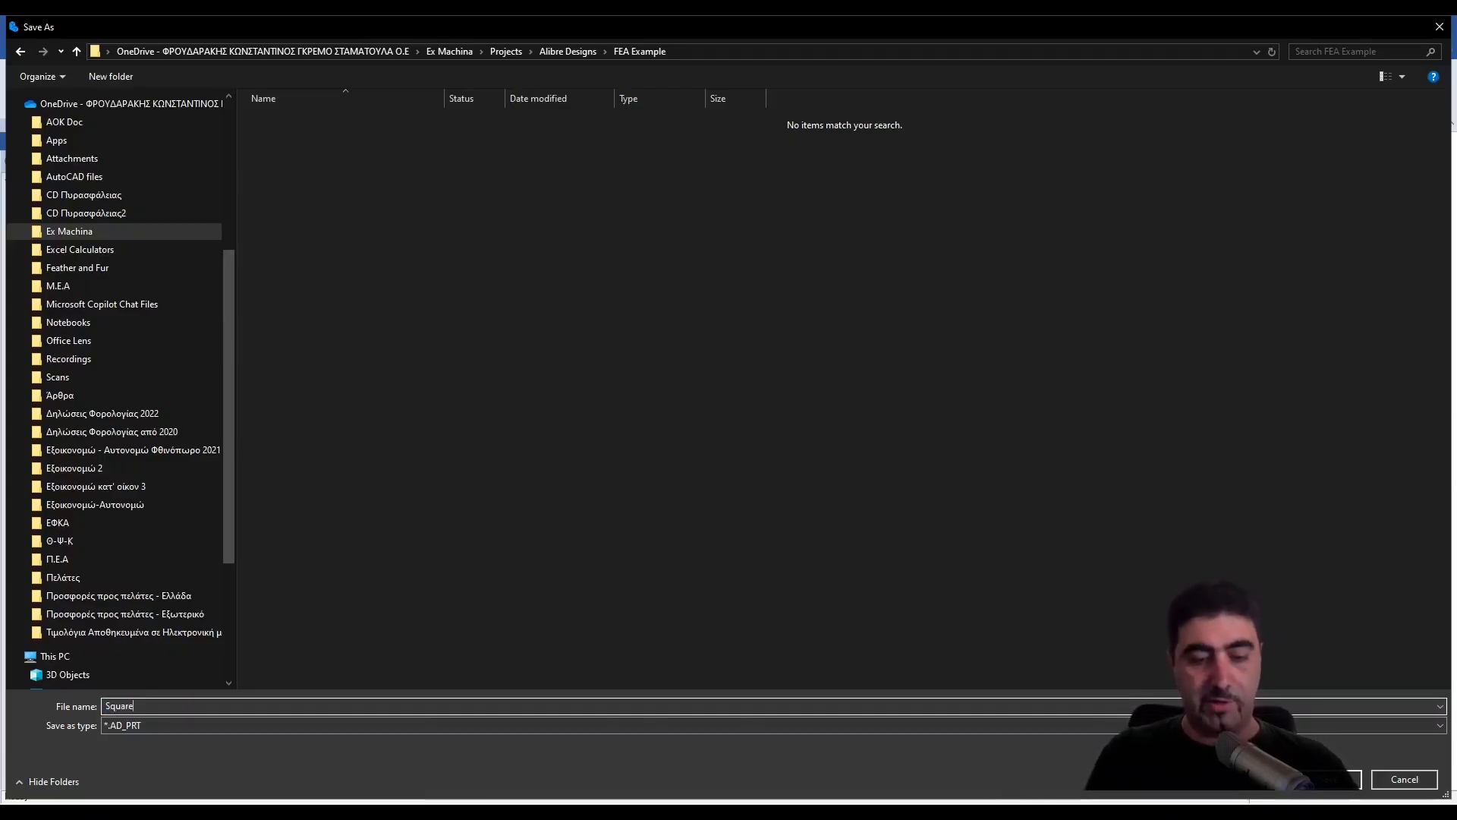
pyautogui.write('TubeBracket')
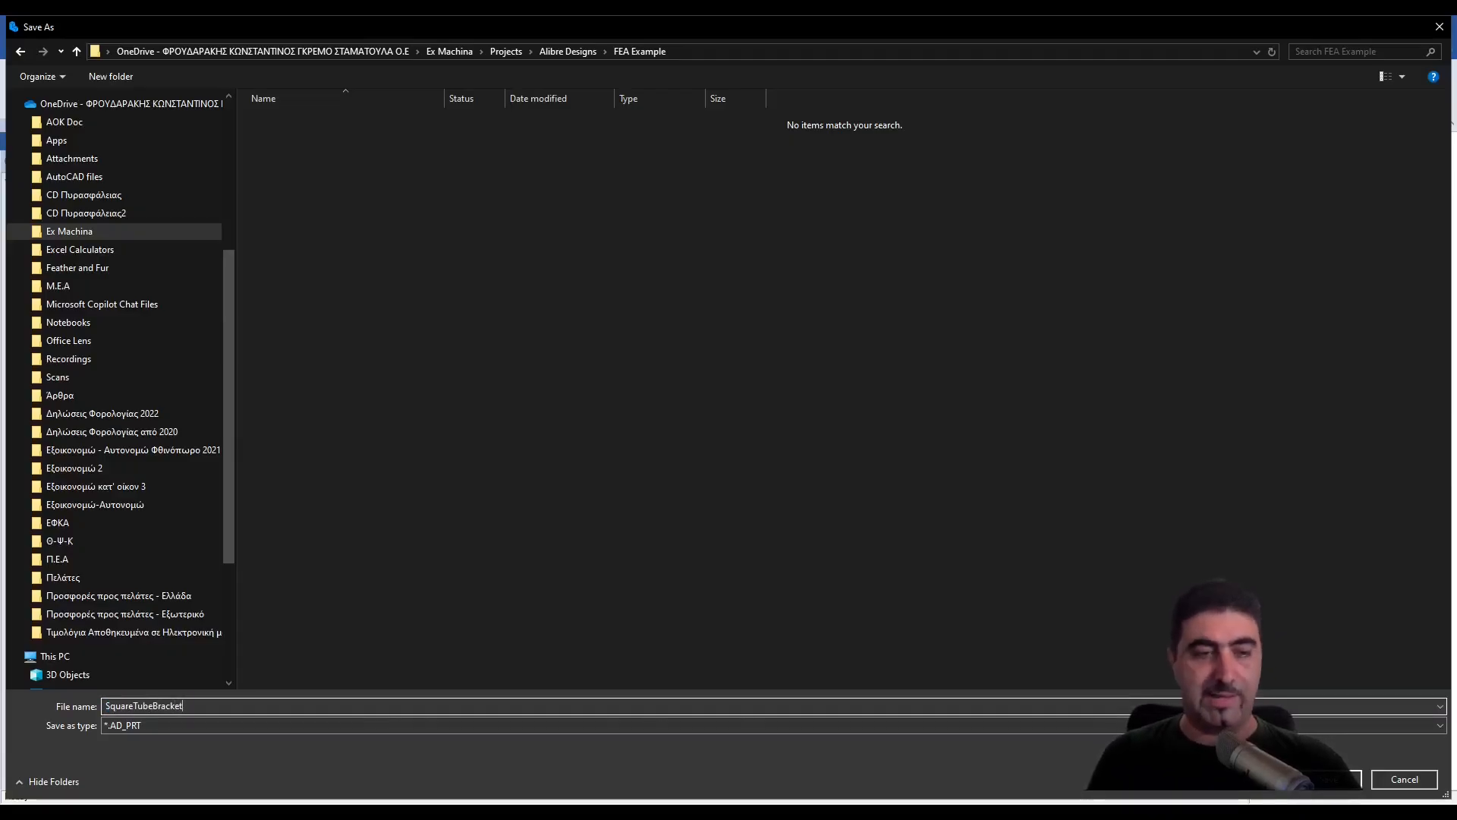
pyautogui.press('Return')
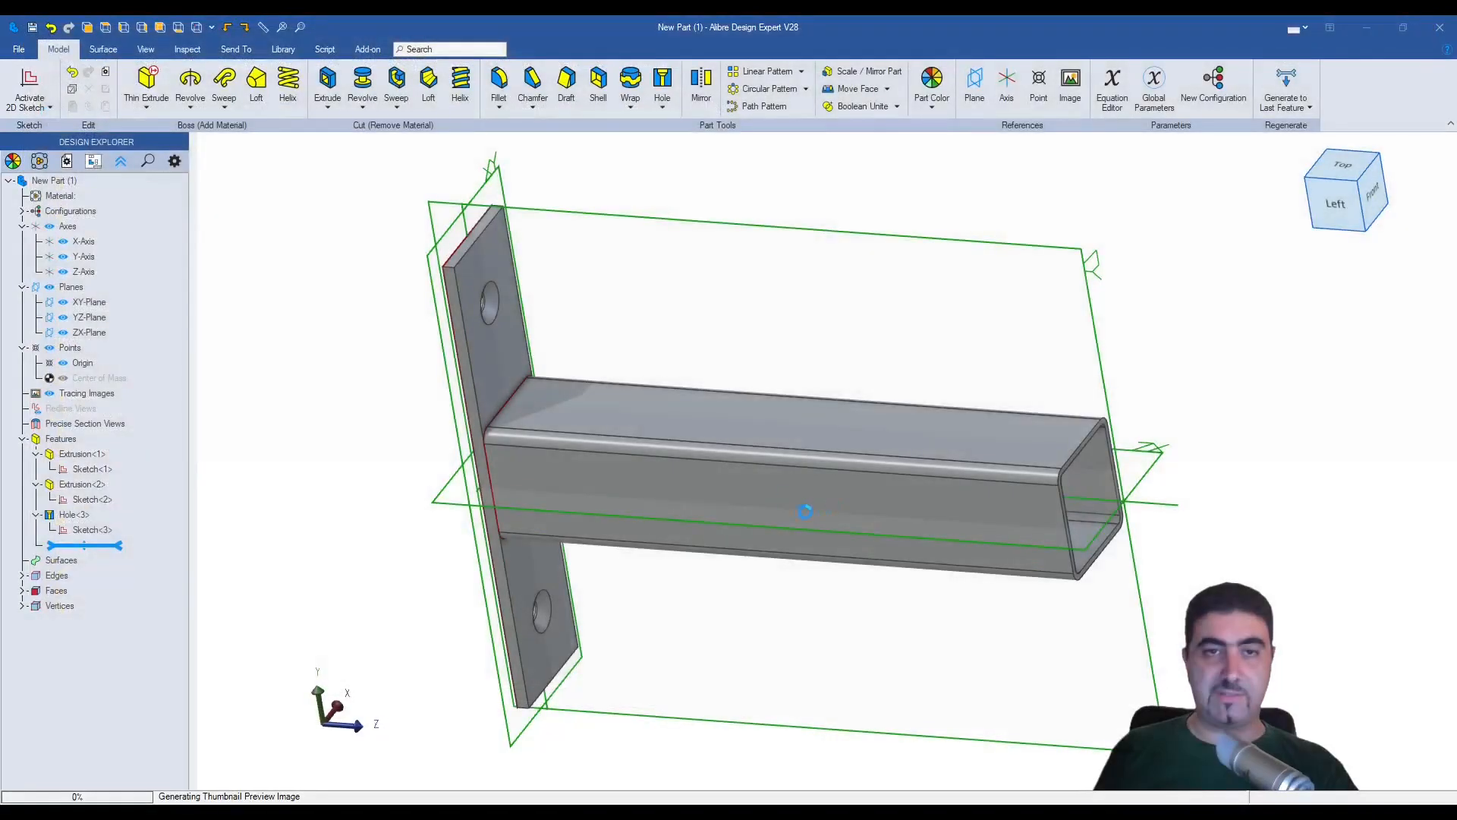
# - Export the part as the STEP AP 203 file SquareTubeBracket.stp in the FEA Example folder
pyautogui.click(19, 49)
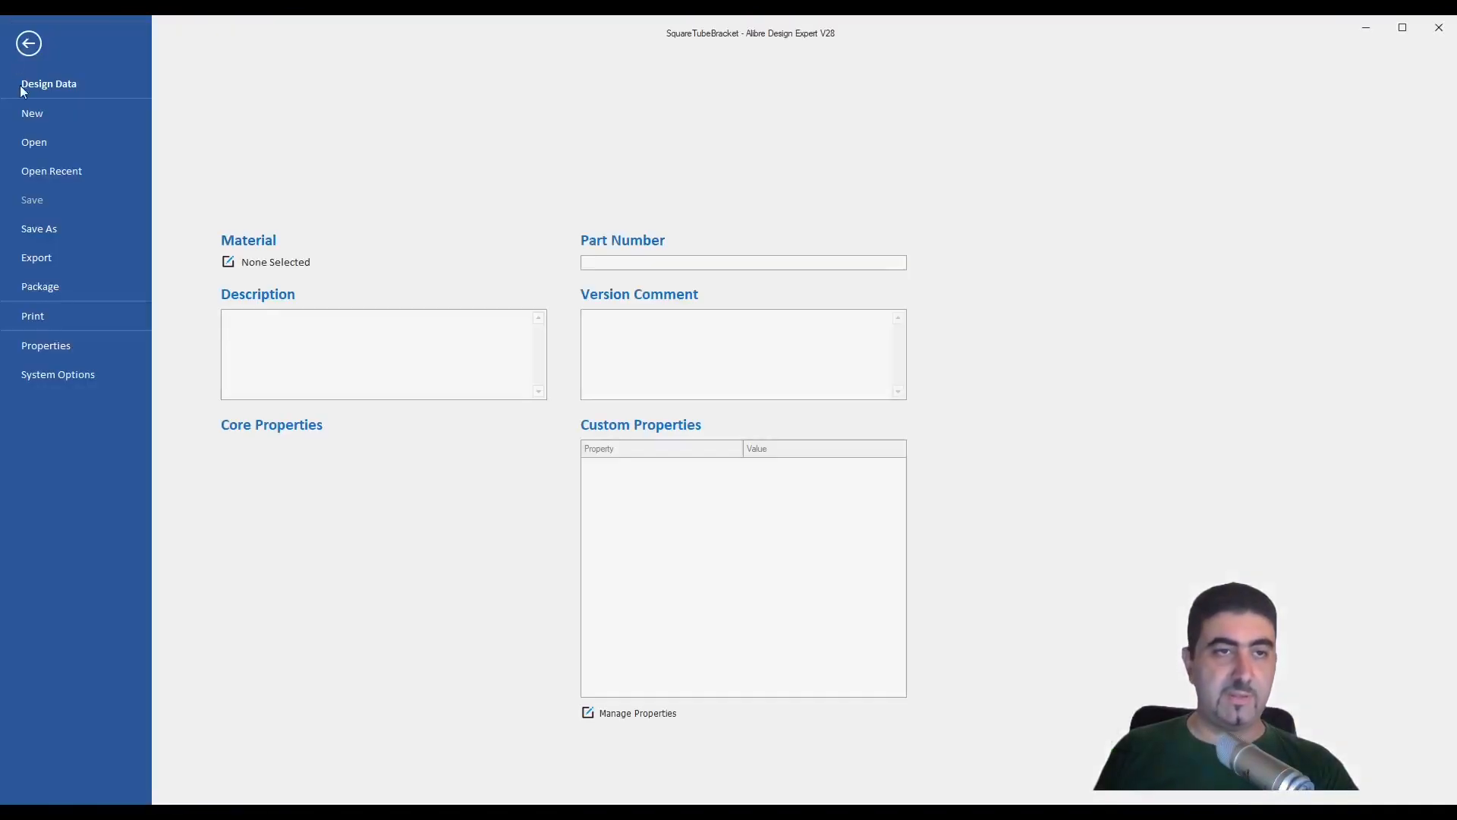
pyautogui.click(37, 258)
pyautogui.click(243, 120)
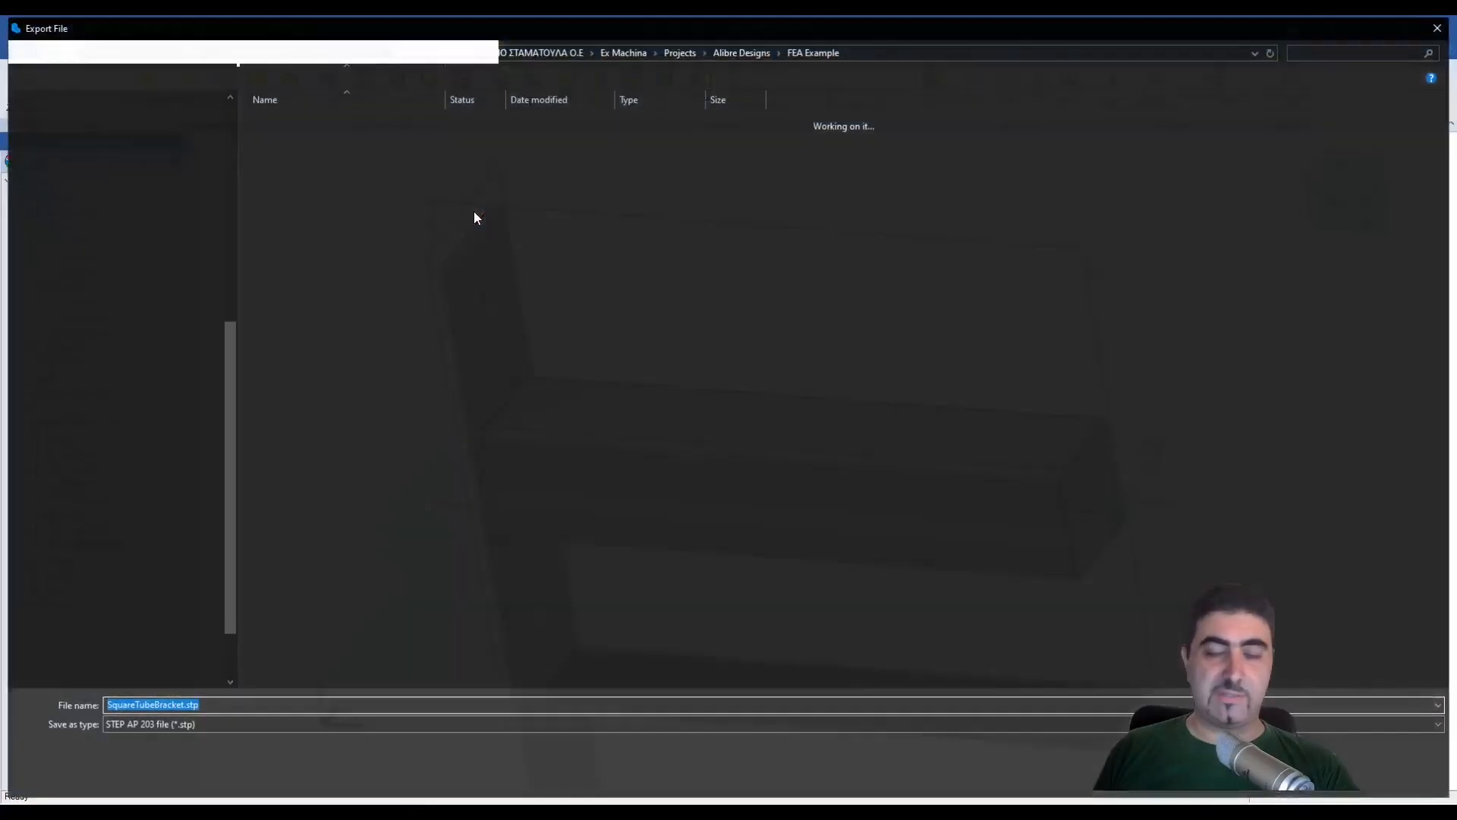
pyautogui.press('Return')
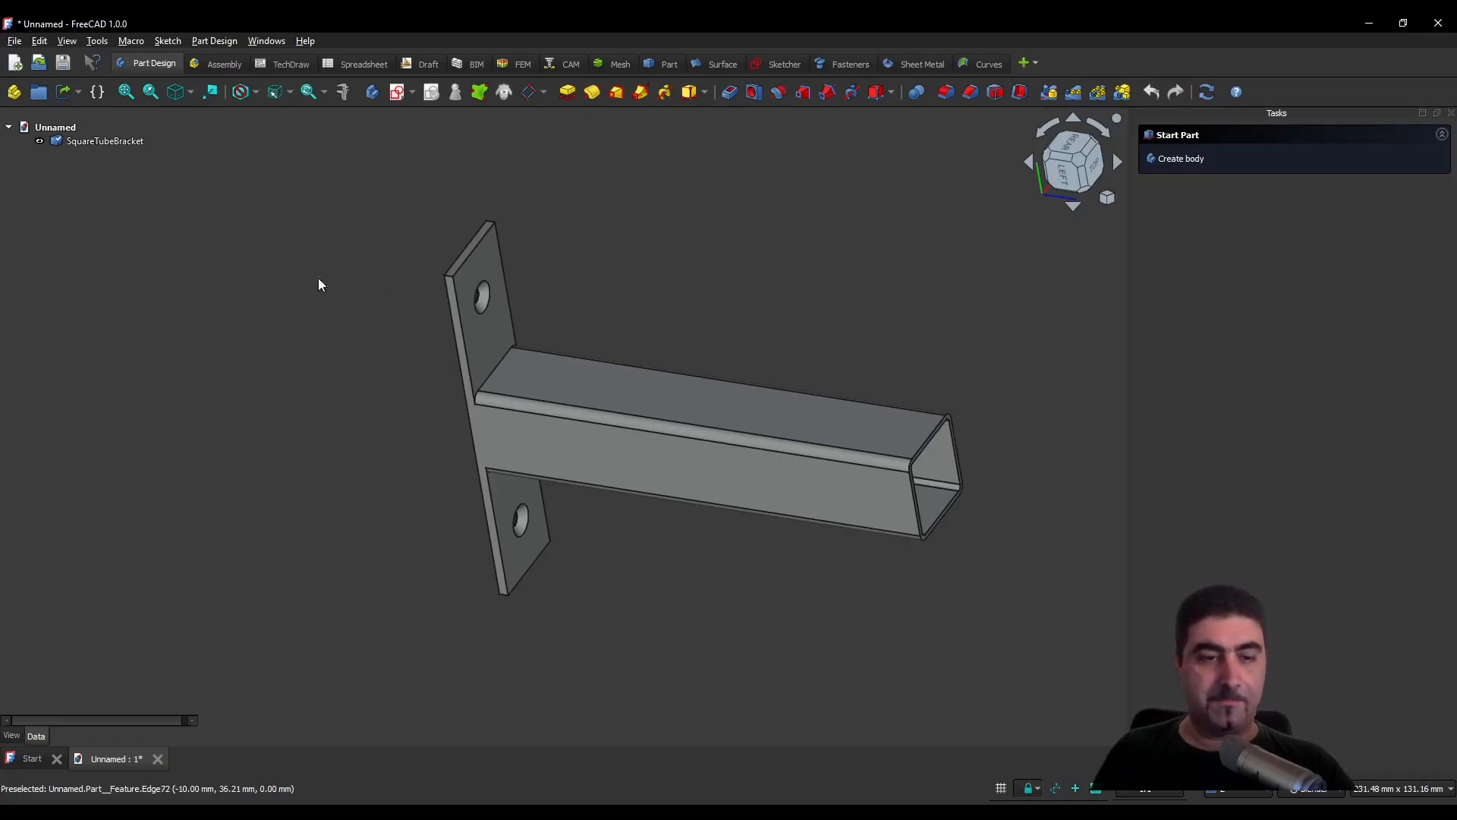
# - Check the imported SquareTubeBracket solid in FreeCAD and switch to the FEM workbench
pyautogui.click(106, 143)
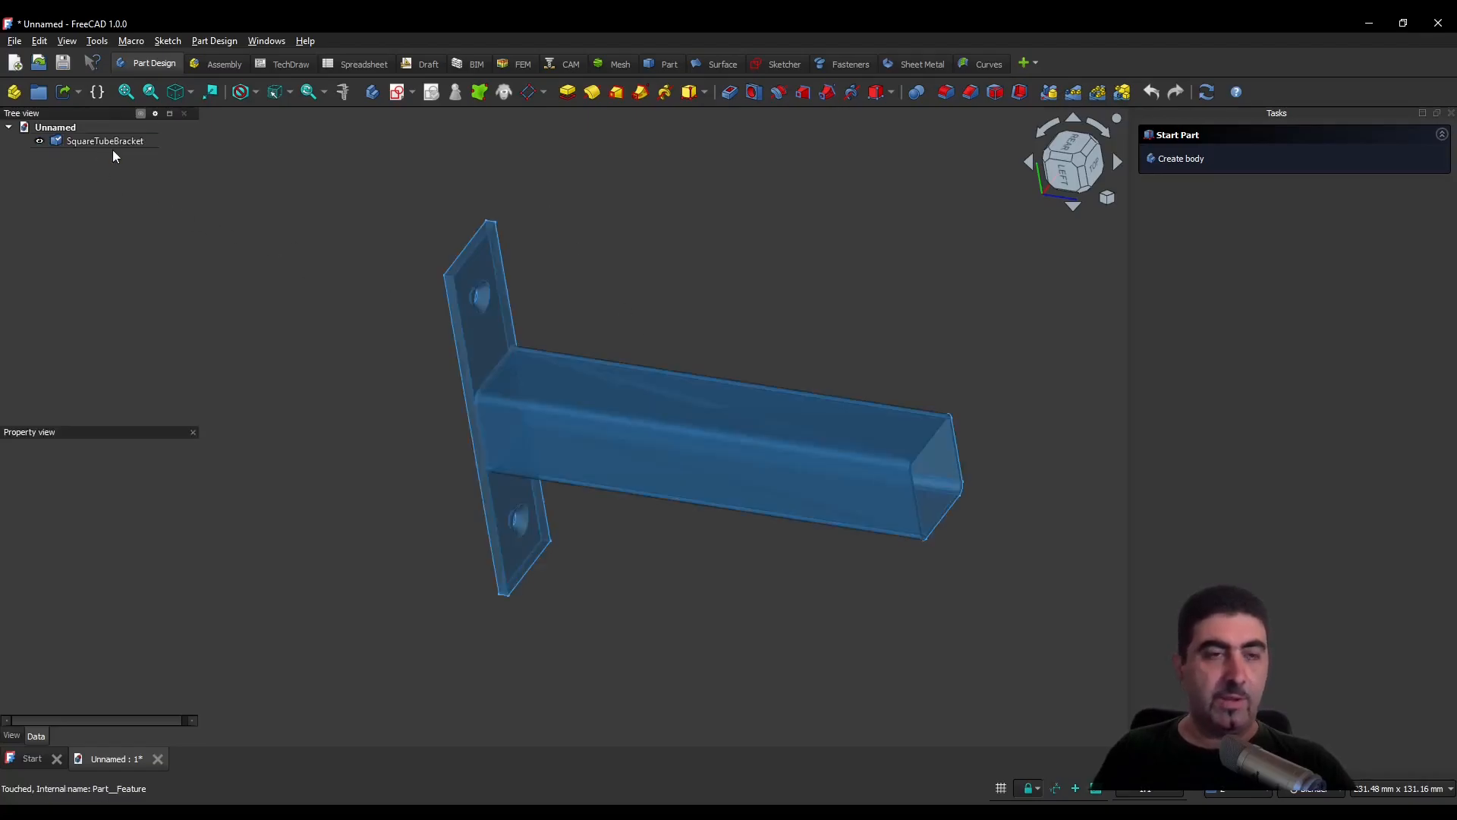
pyautogui.click(340, 308)
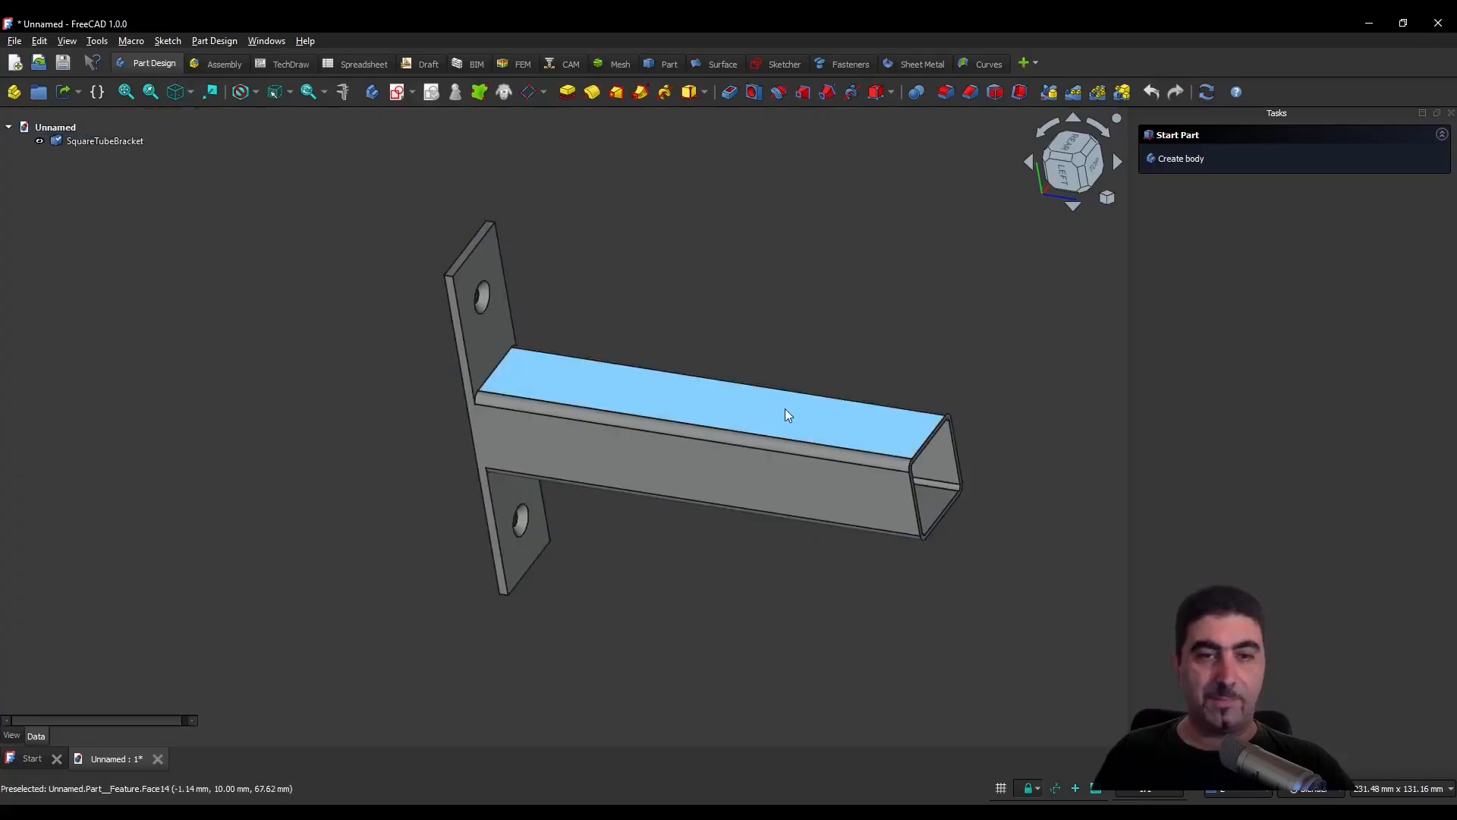
pyautogui.scroll(2, 877, 422)
pyautogui.scroll(-2, 874, 425)
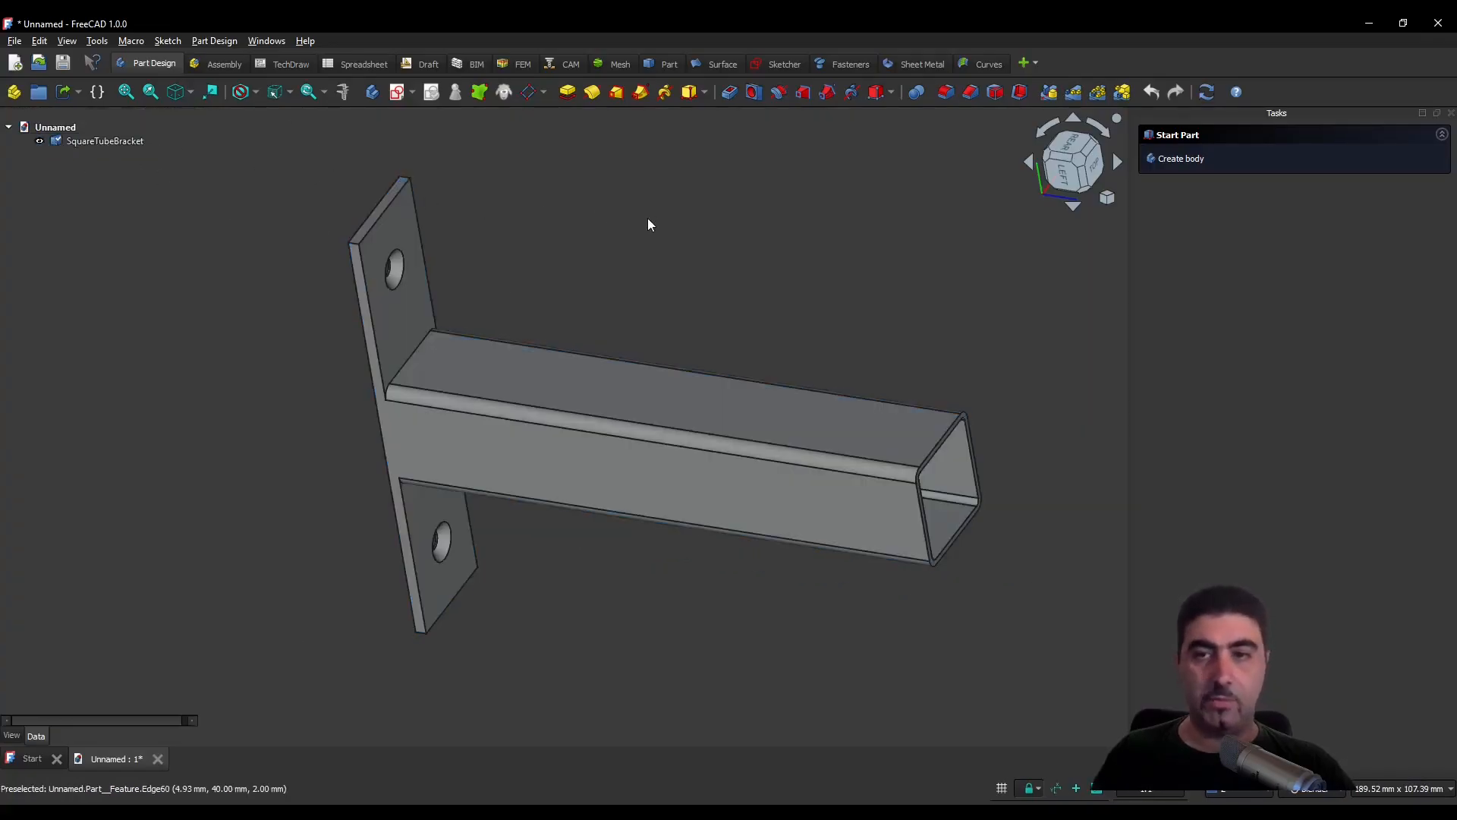
pyautogui.click(519, 63)
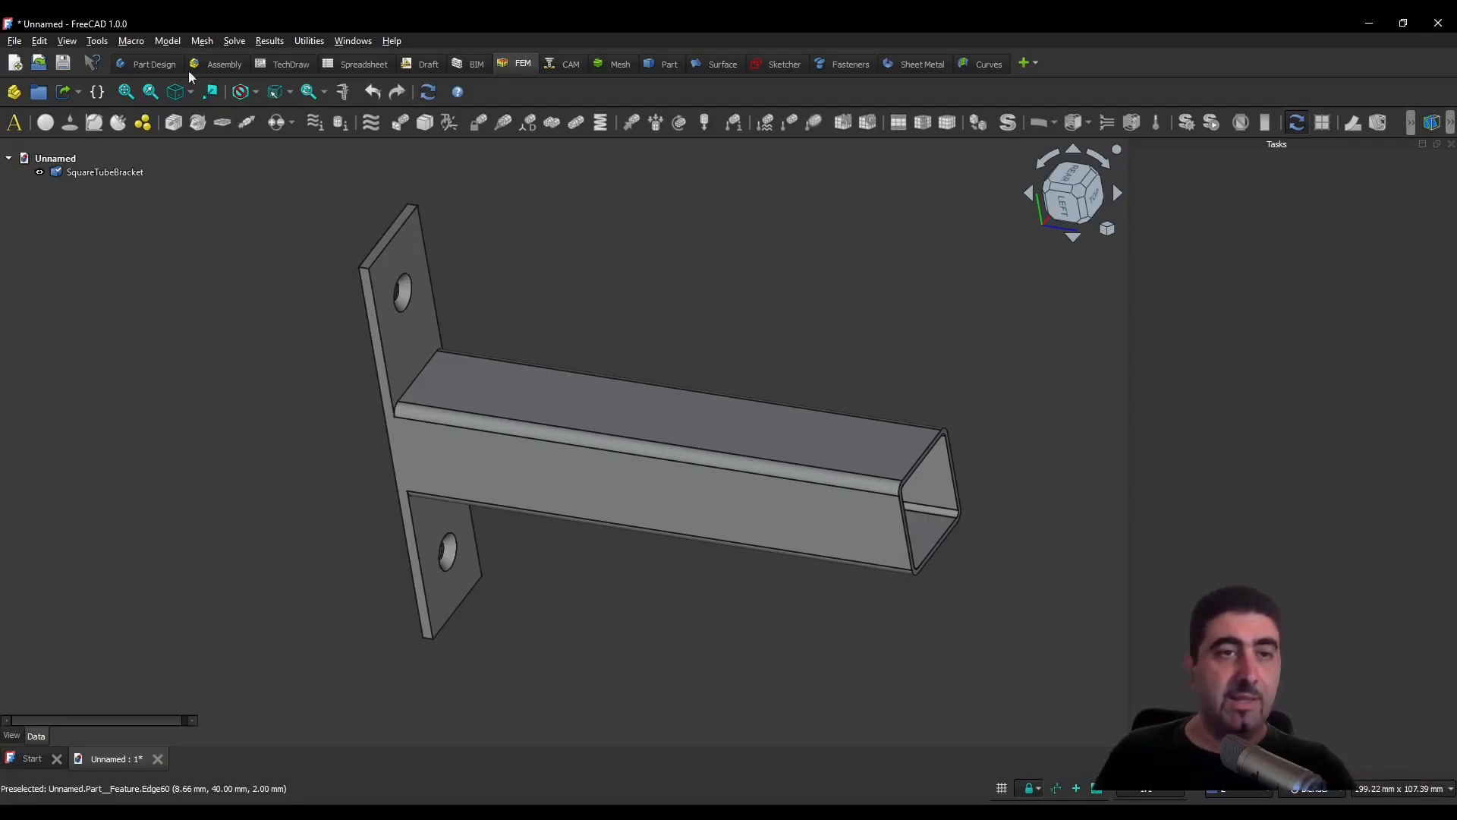
# - Search the Addon Manager for "open" and read the CfdOF workbench's description, prerequisites and installation instructions
pyautogui.click(105, 42)
pyautogui.click(144, 264)
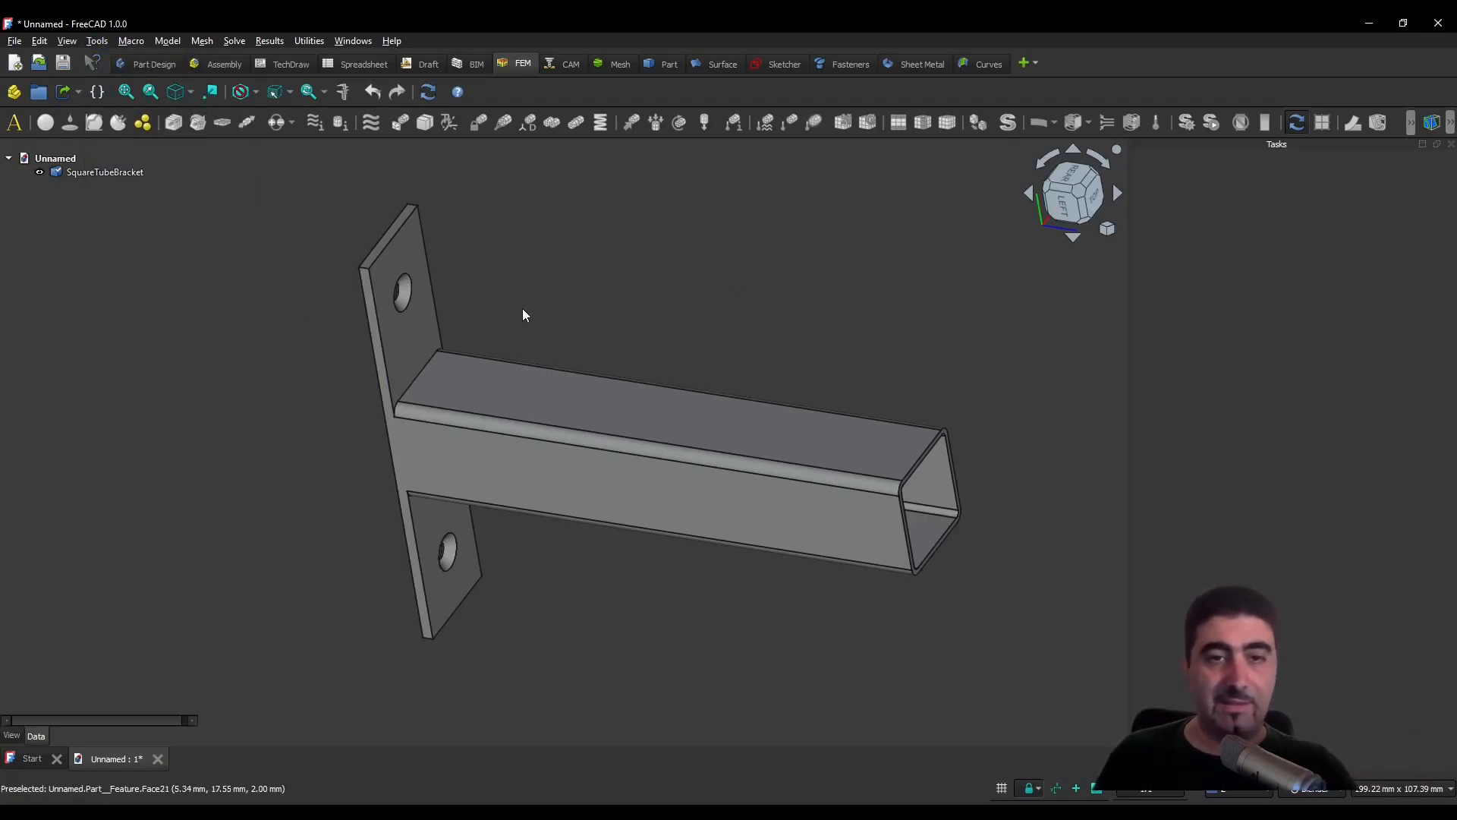
pyautogui.click(739, 217)
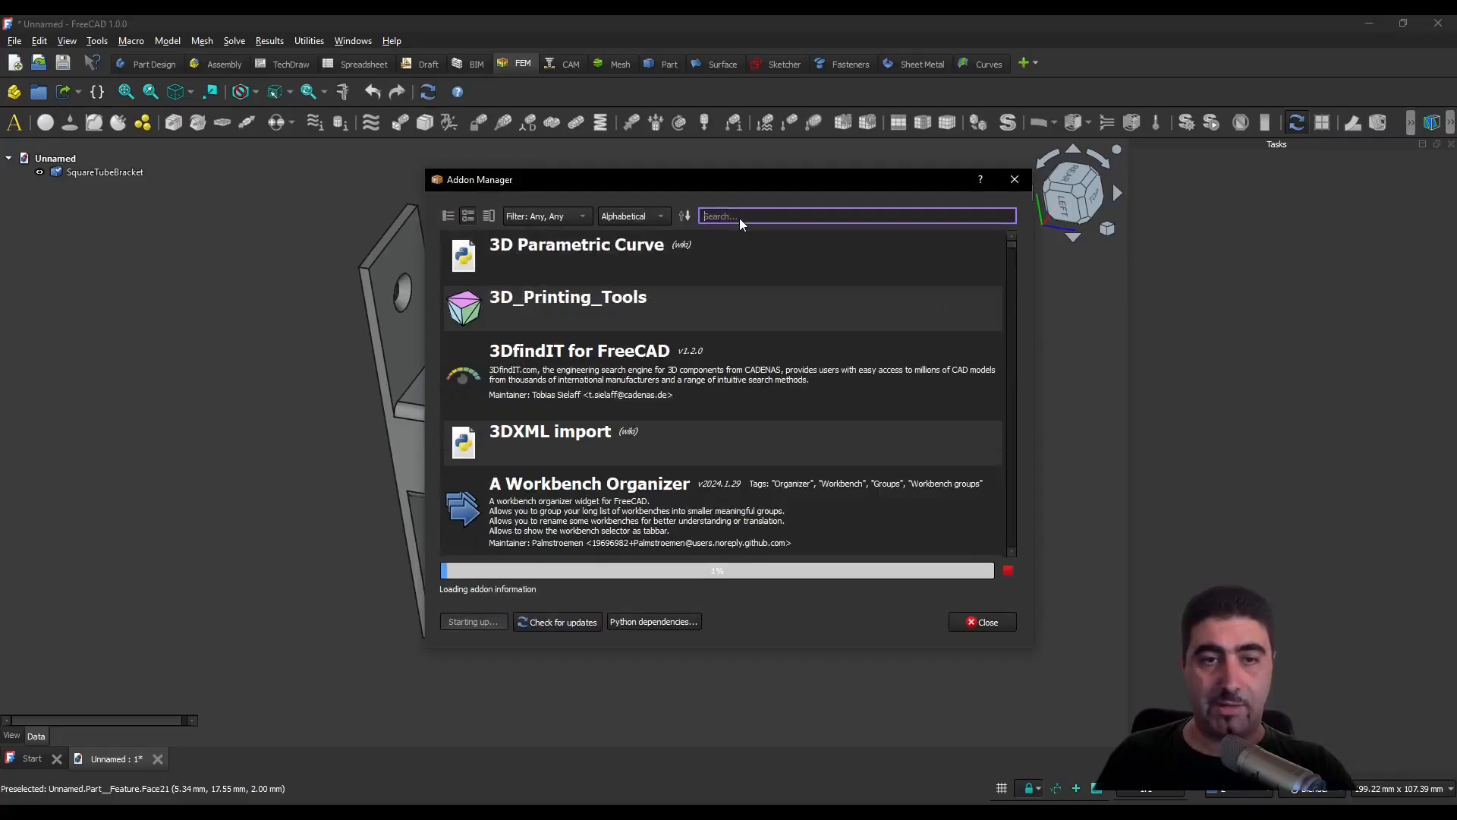
pyautogui.write('open')
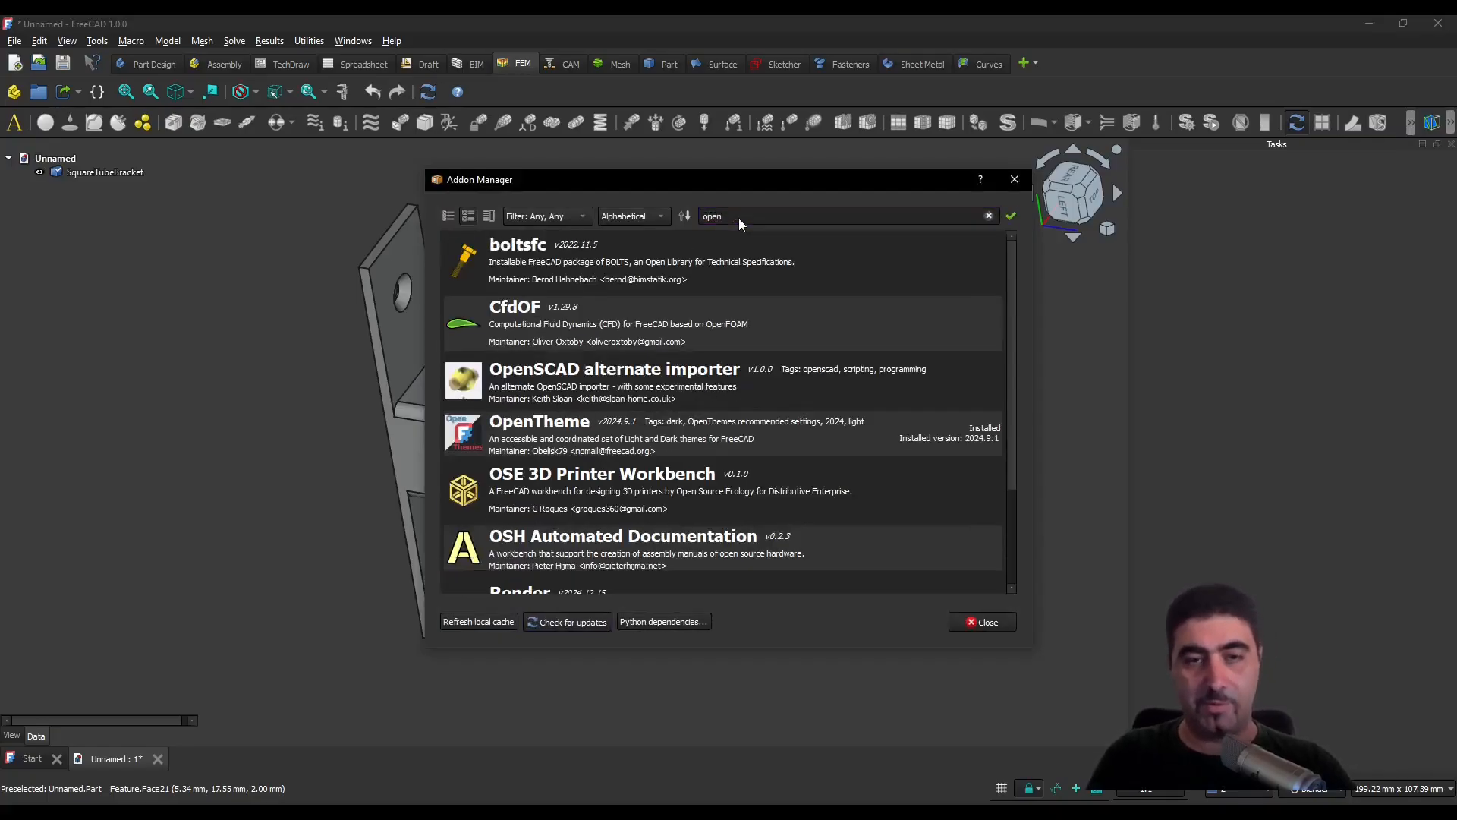
pyautogui.click(660, 307)
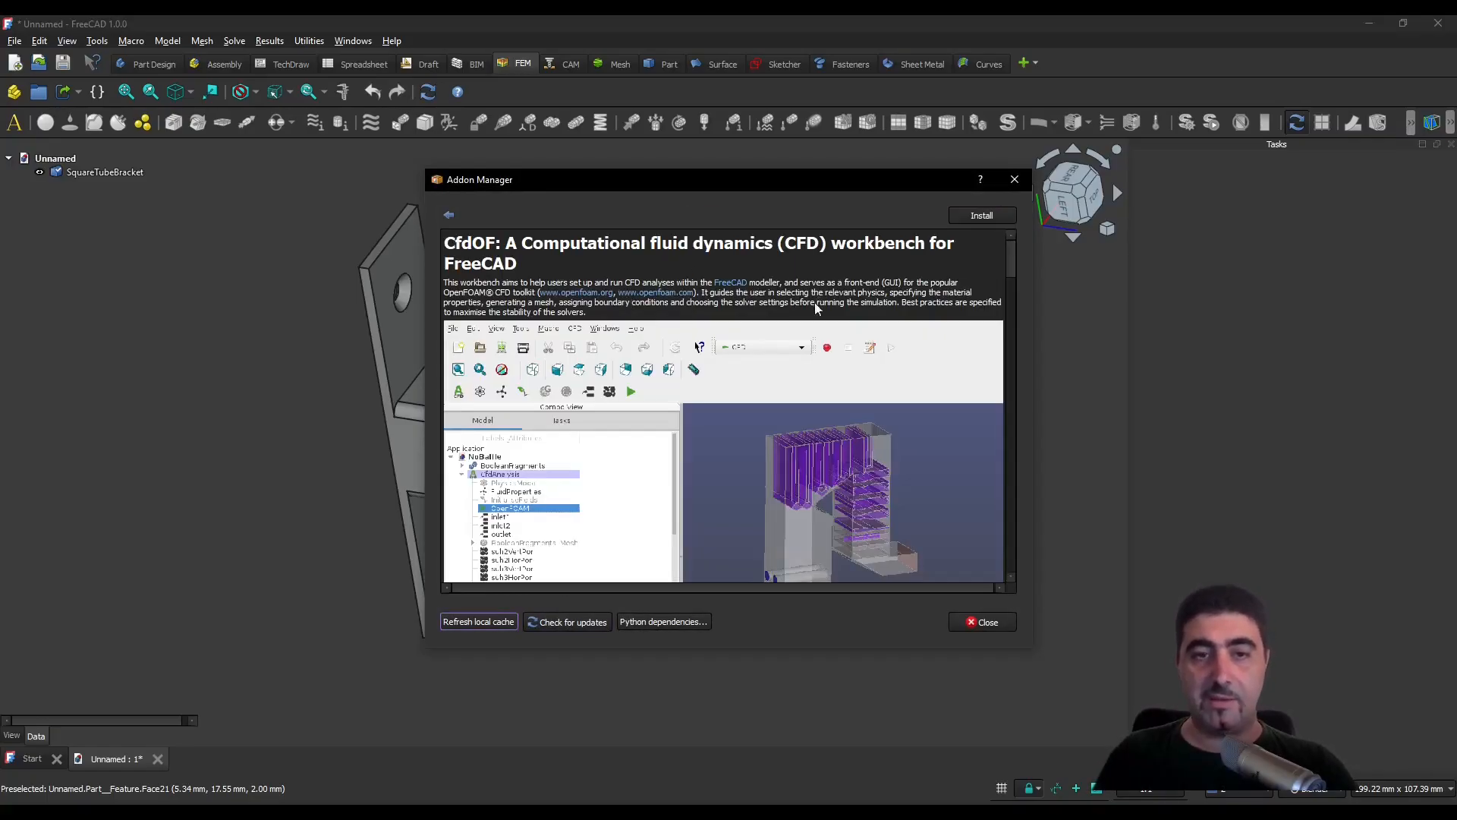
pyautogui.scroll(-5, 763, 352)
pyautogui.scroll(3, 676, 482)
pyautogui.scroll(-2, 698, 460)
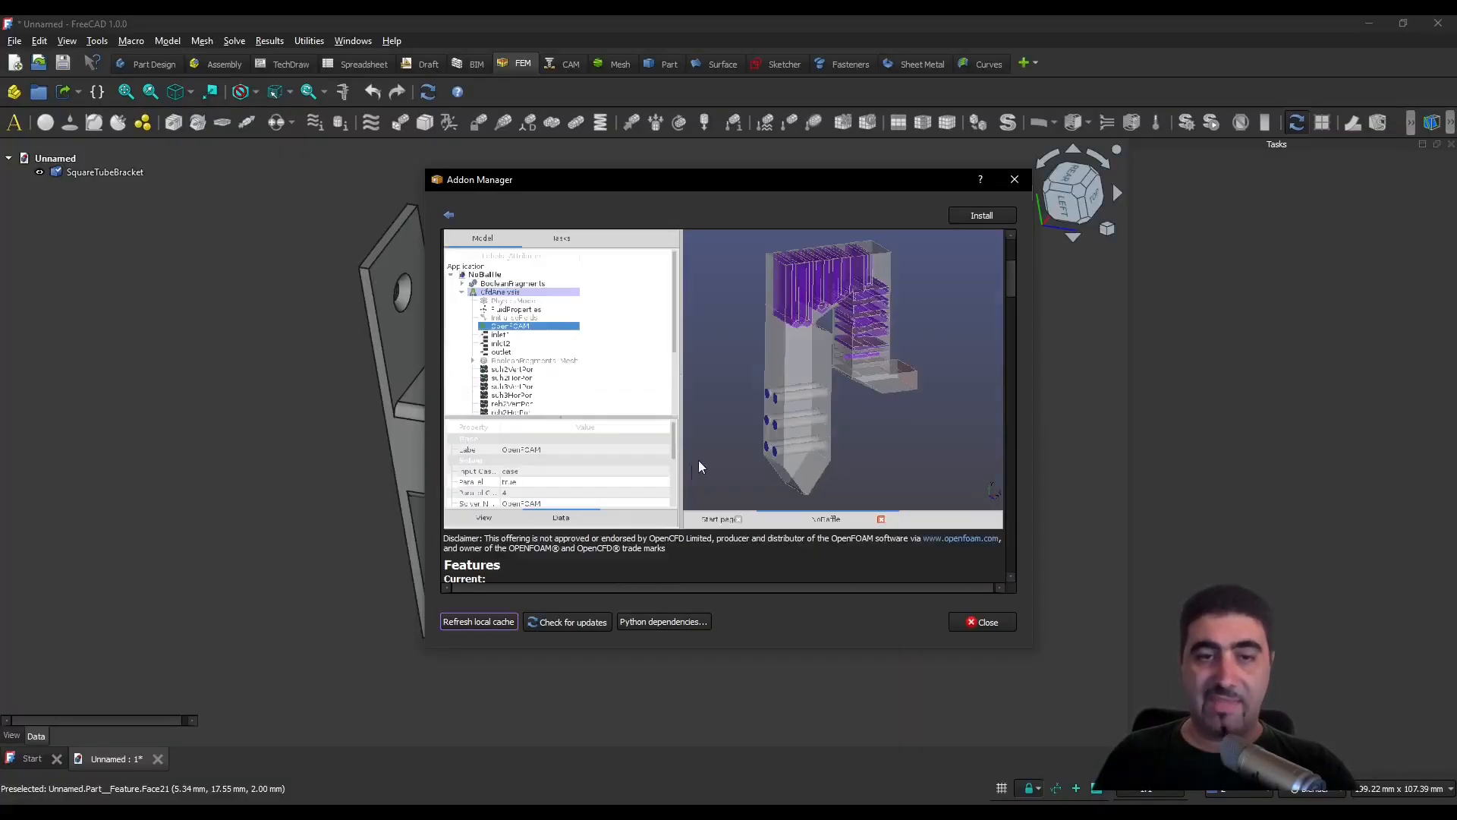
pyautogui.scroll(-15, 759, 414)
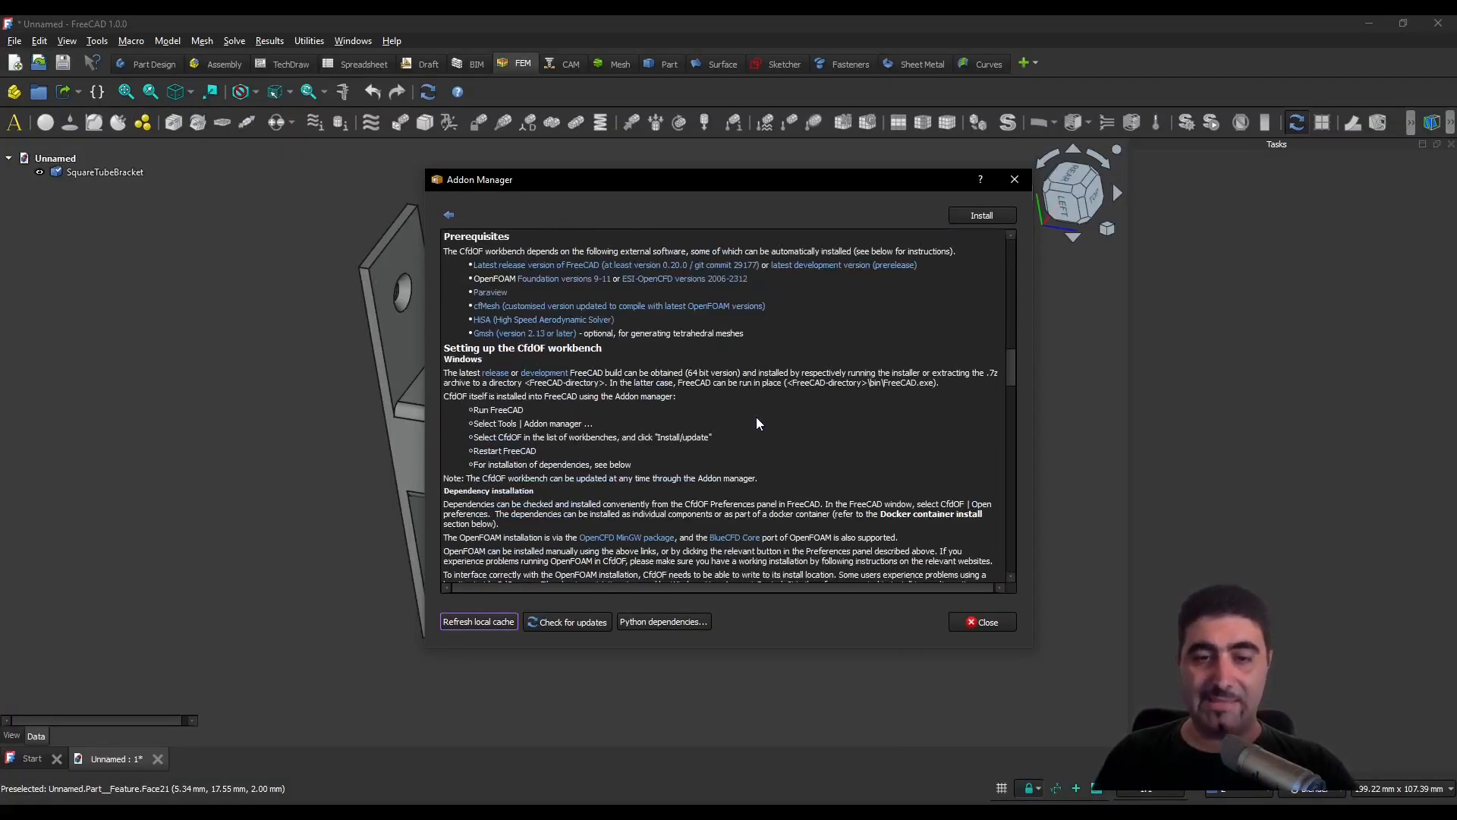
pyautogui.scroll(-15, 756, 424)
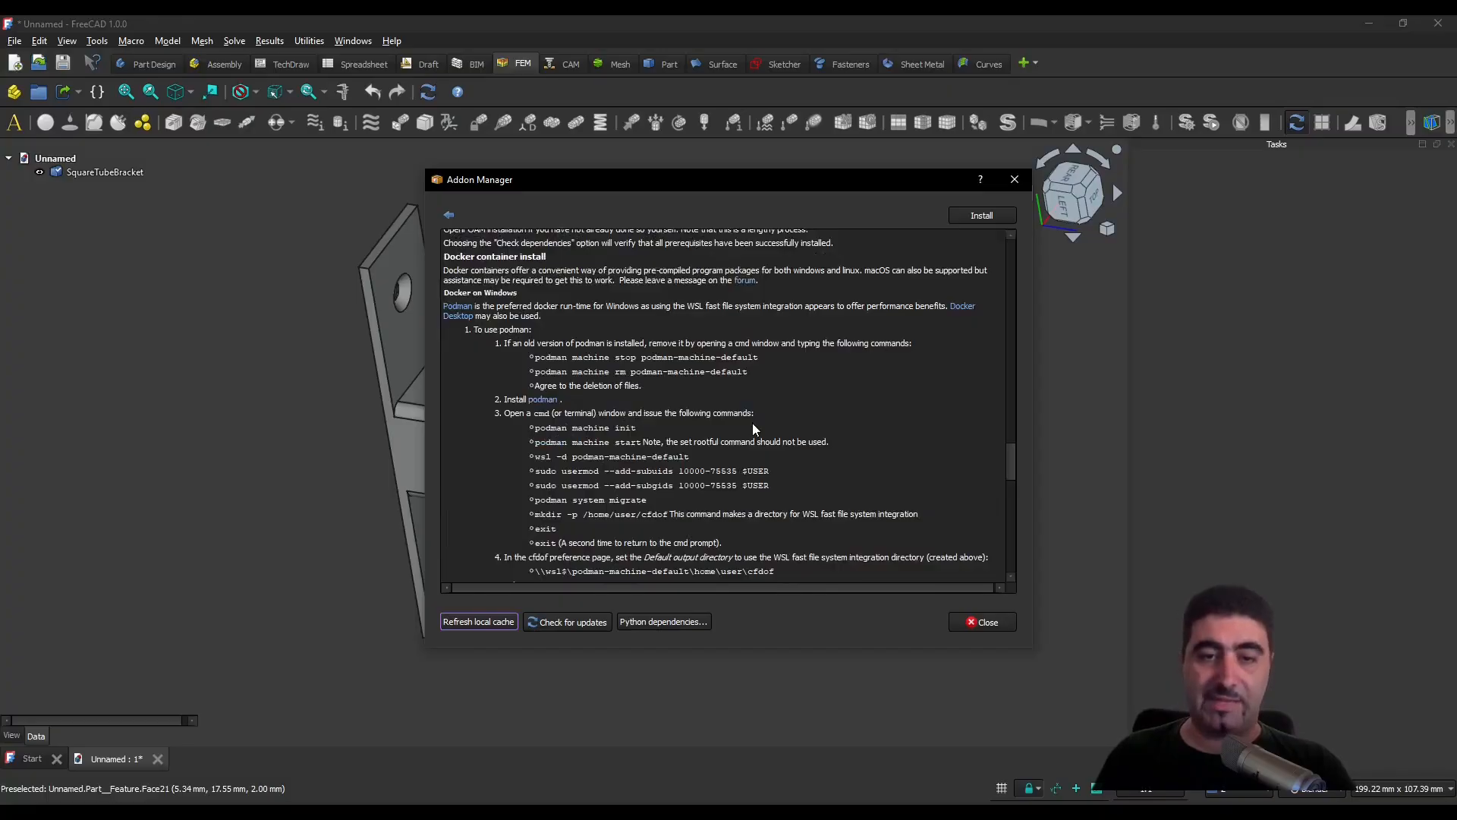
# - Skim the rest of the CfdOF workbench's documentation and prerequisites, and close the Addon Manager
pyautogui.scroll(-15, 753, 430)
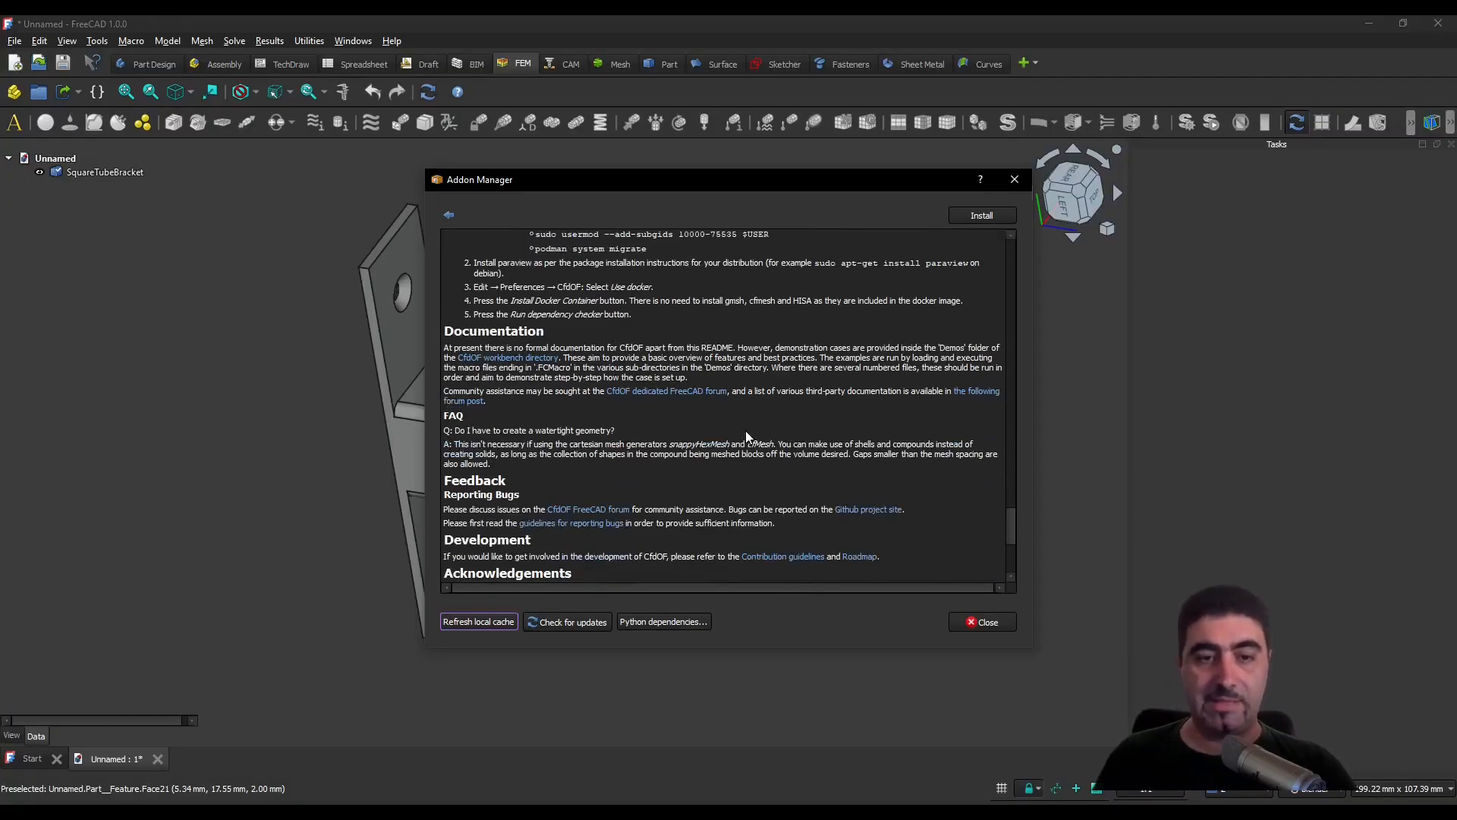
pyautogui.scroll(20, 746, 431)
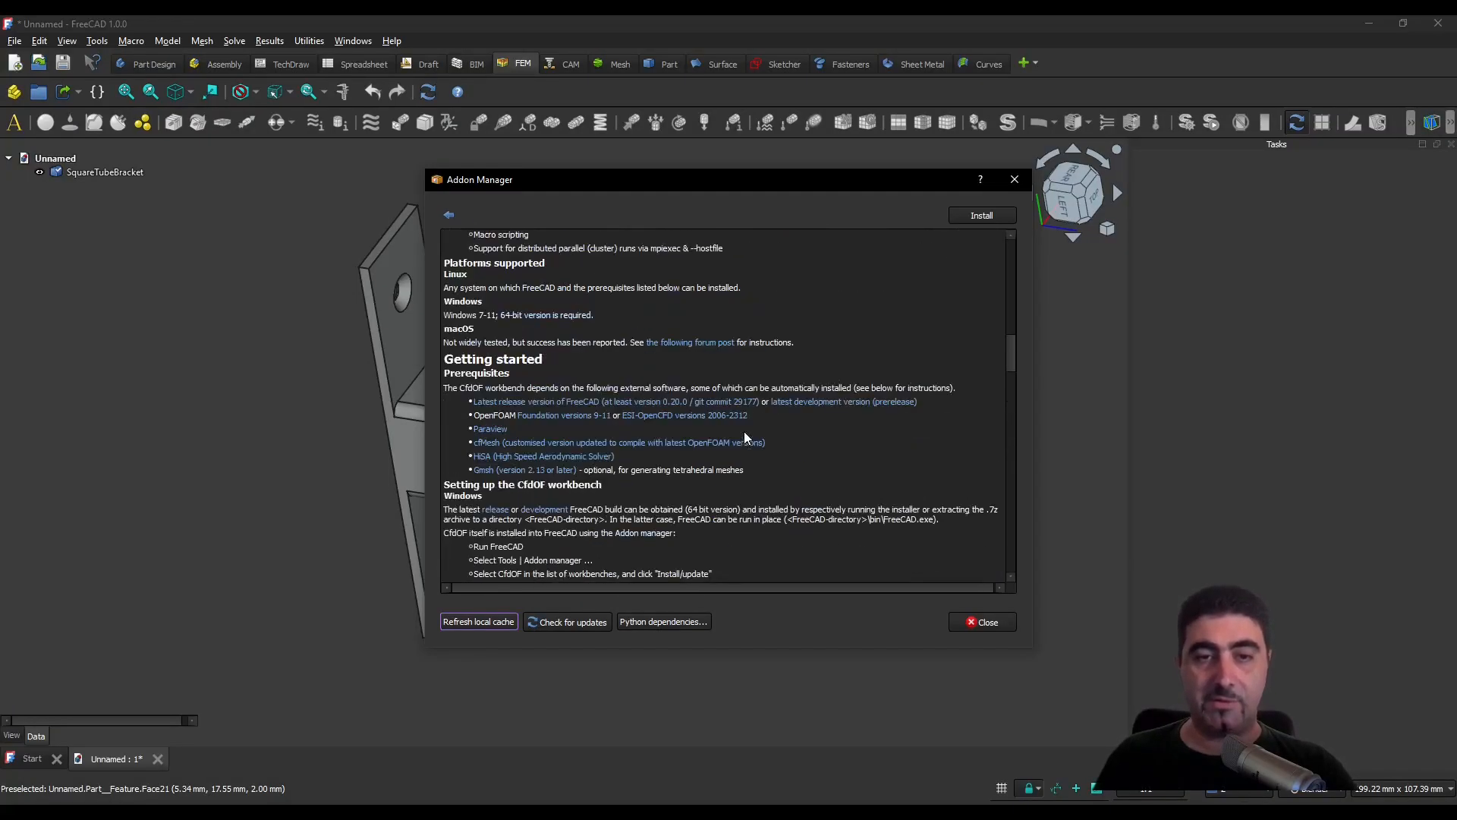
pyautogui.scroll(15, 744, 433)
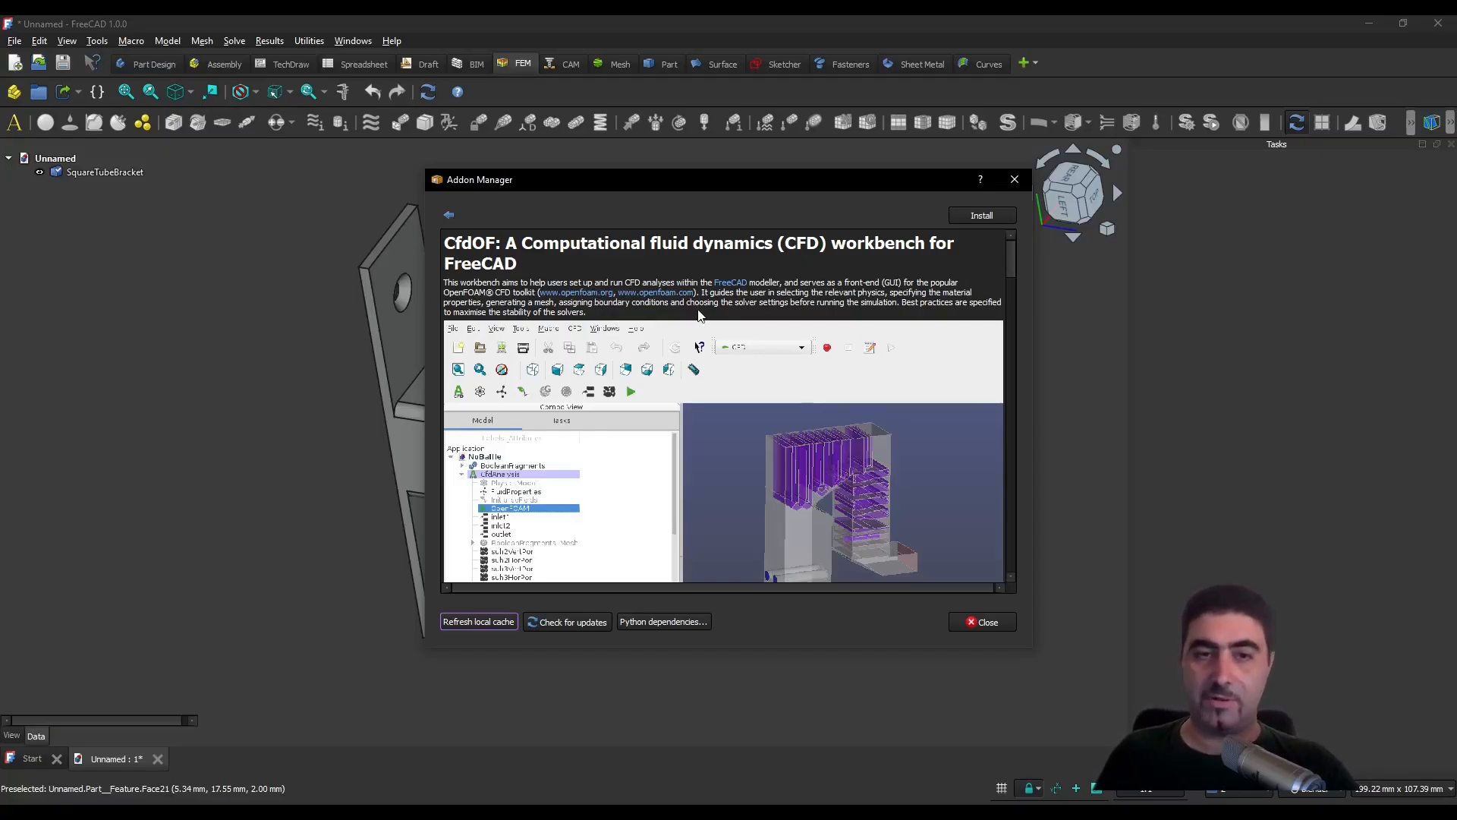
pyautogui.click(990, 622)
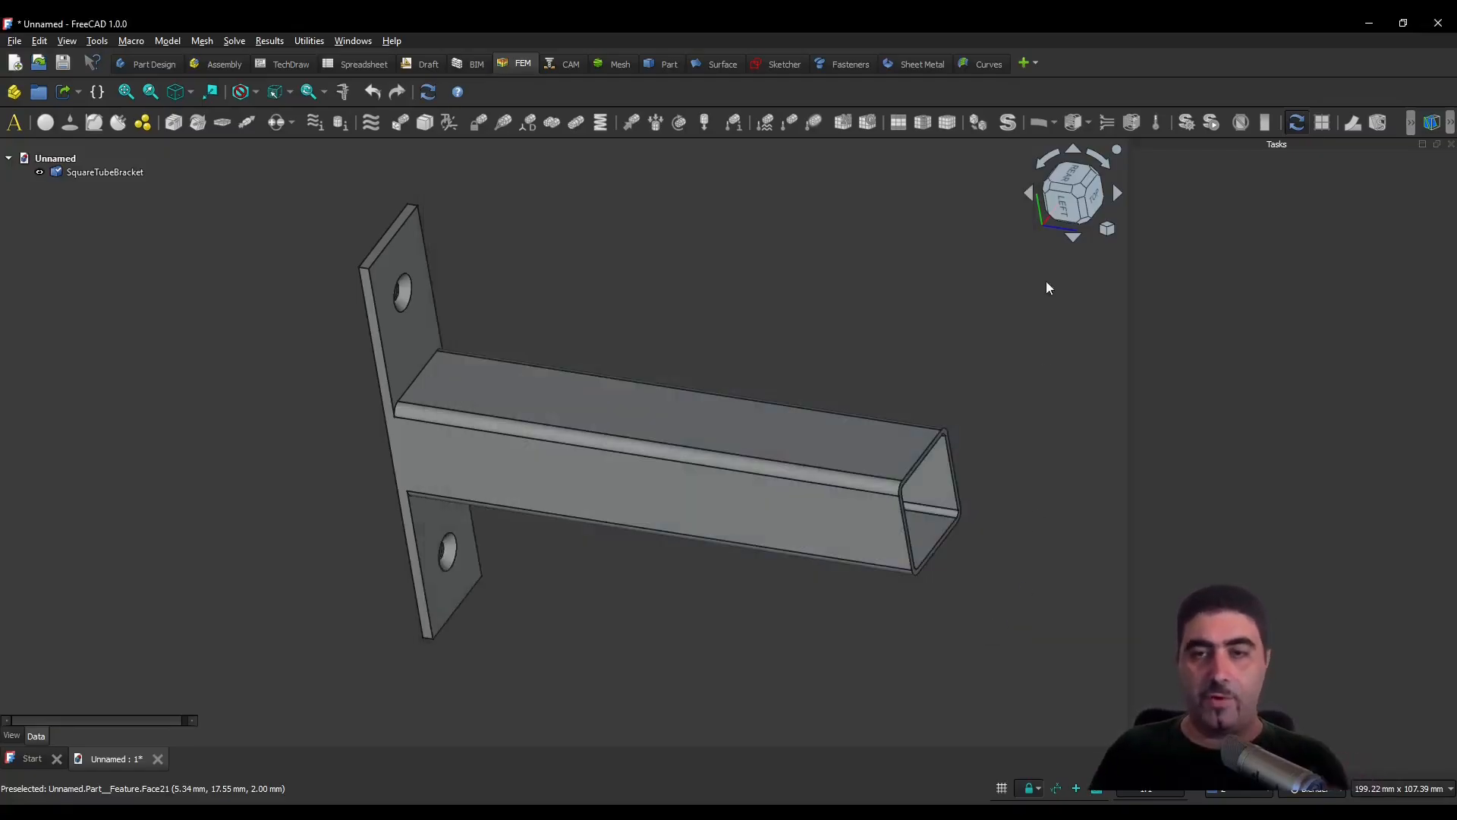
# - Create a FEM analysis for the bracket and review the available solvers and the properties of its CalculiX solver
pyautogui.press('0')
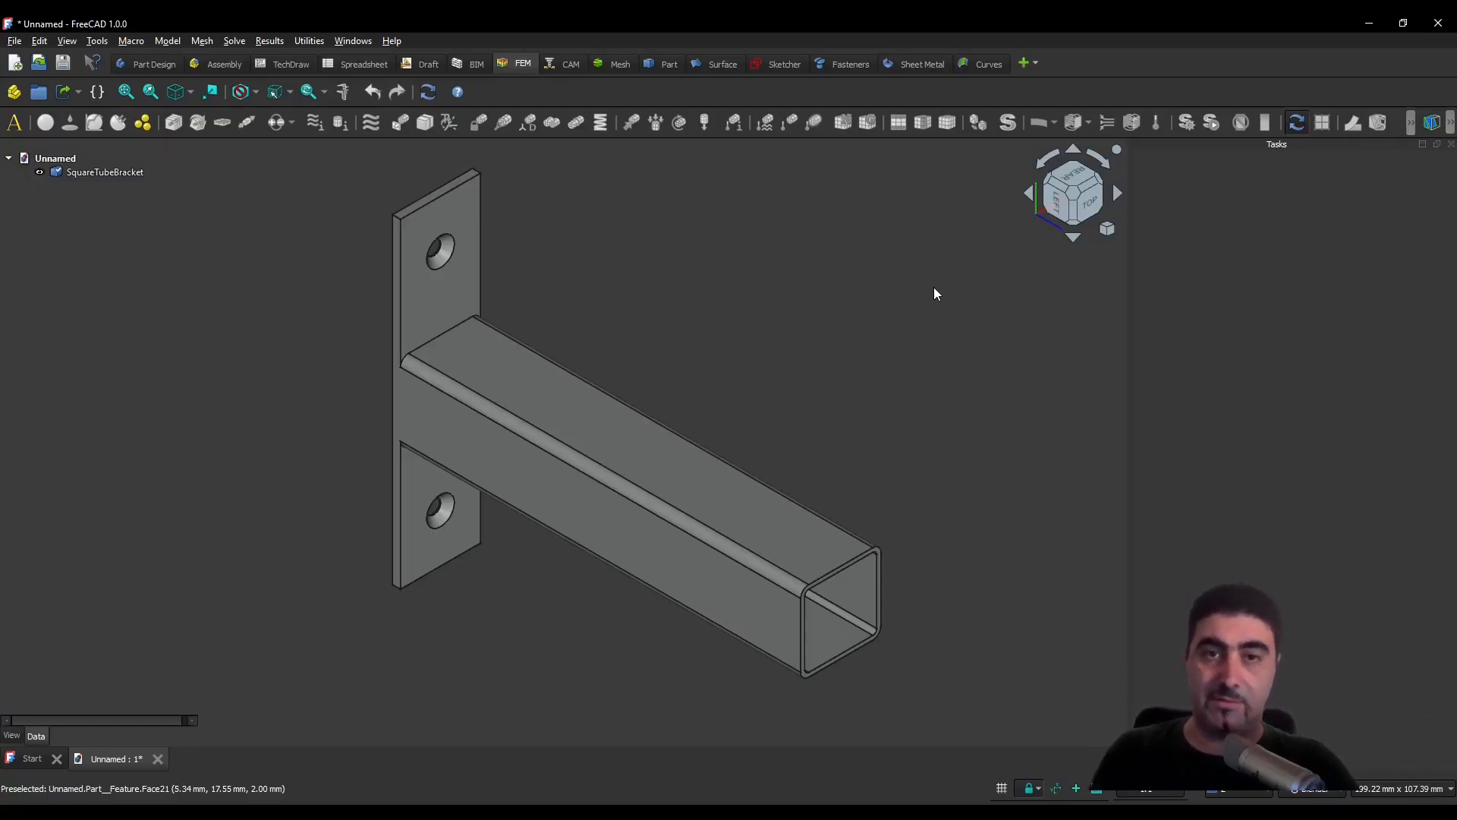
pyautogui.keyDown('shift'); pyautogui.moveTo(788, 342); pyautogui.dragTo(835, 349, button='middle'); pyautogui.keyUp('shift')
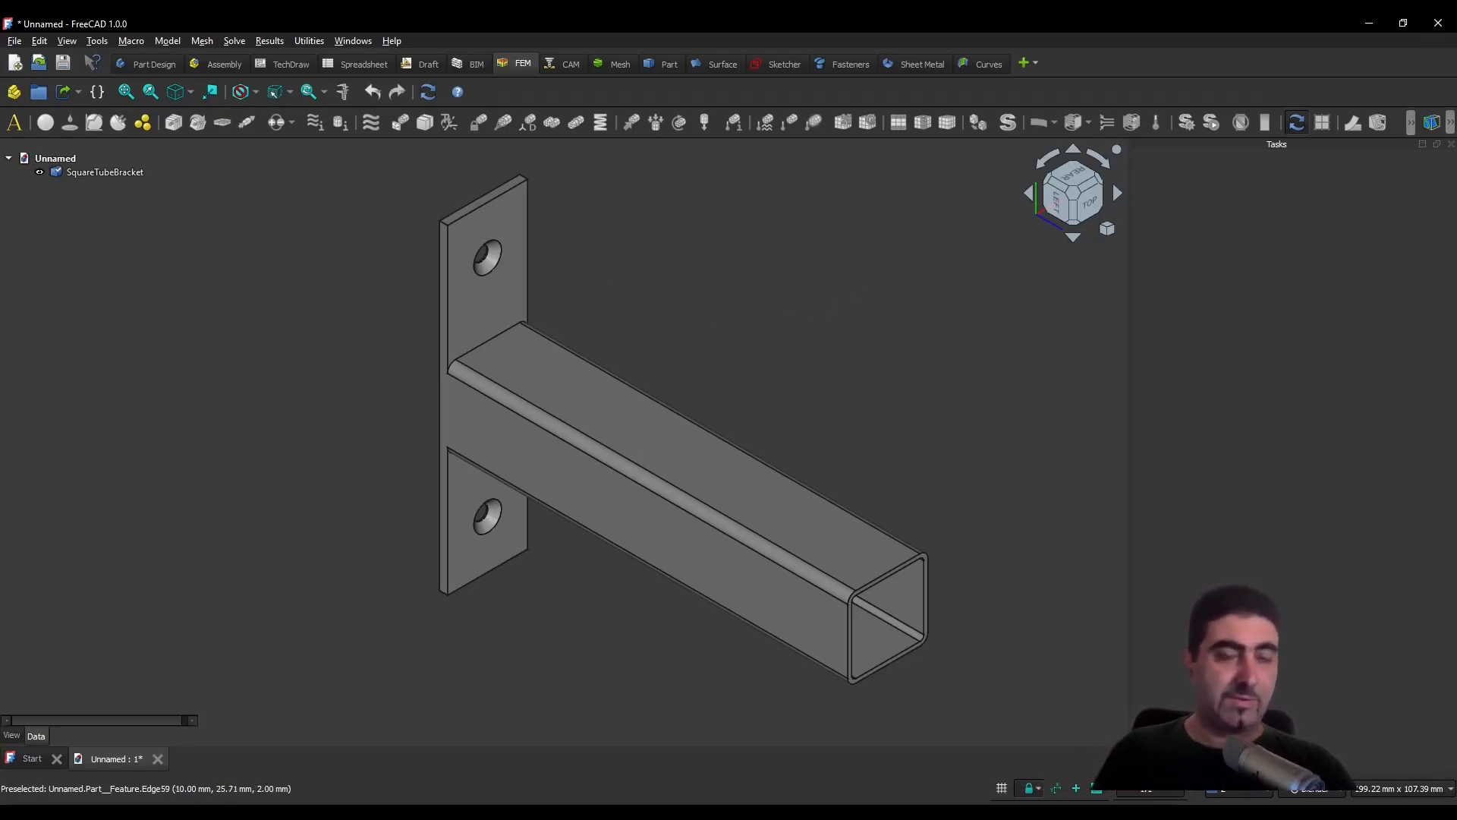
pyautogui.click(13, 122)
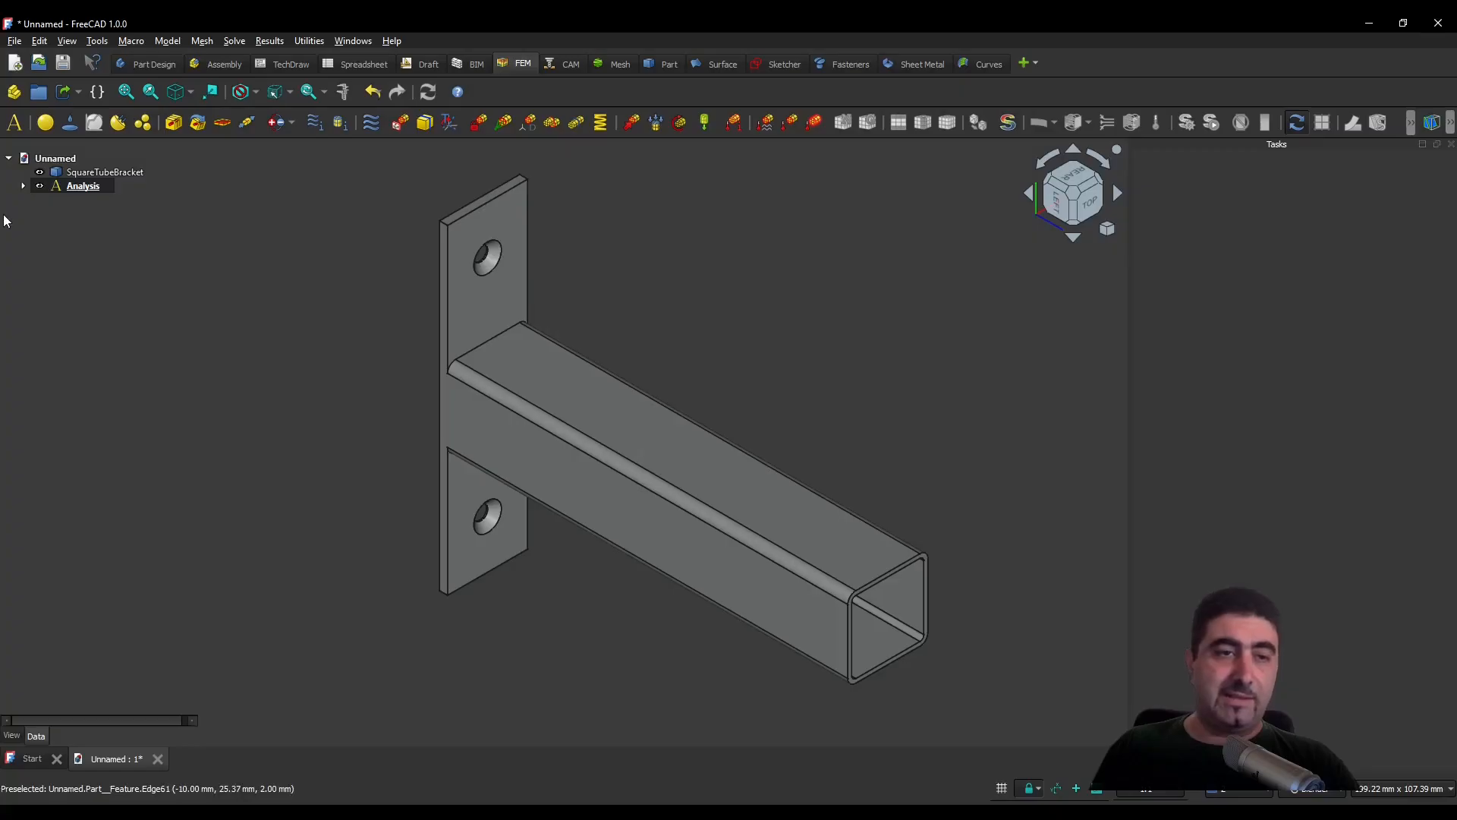
pyautogui.click(23, 186)
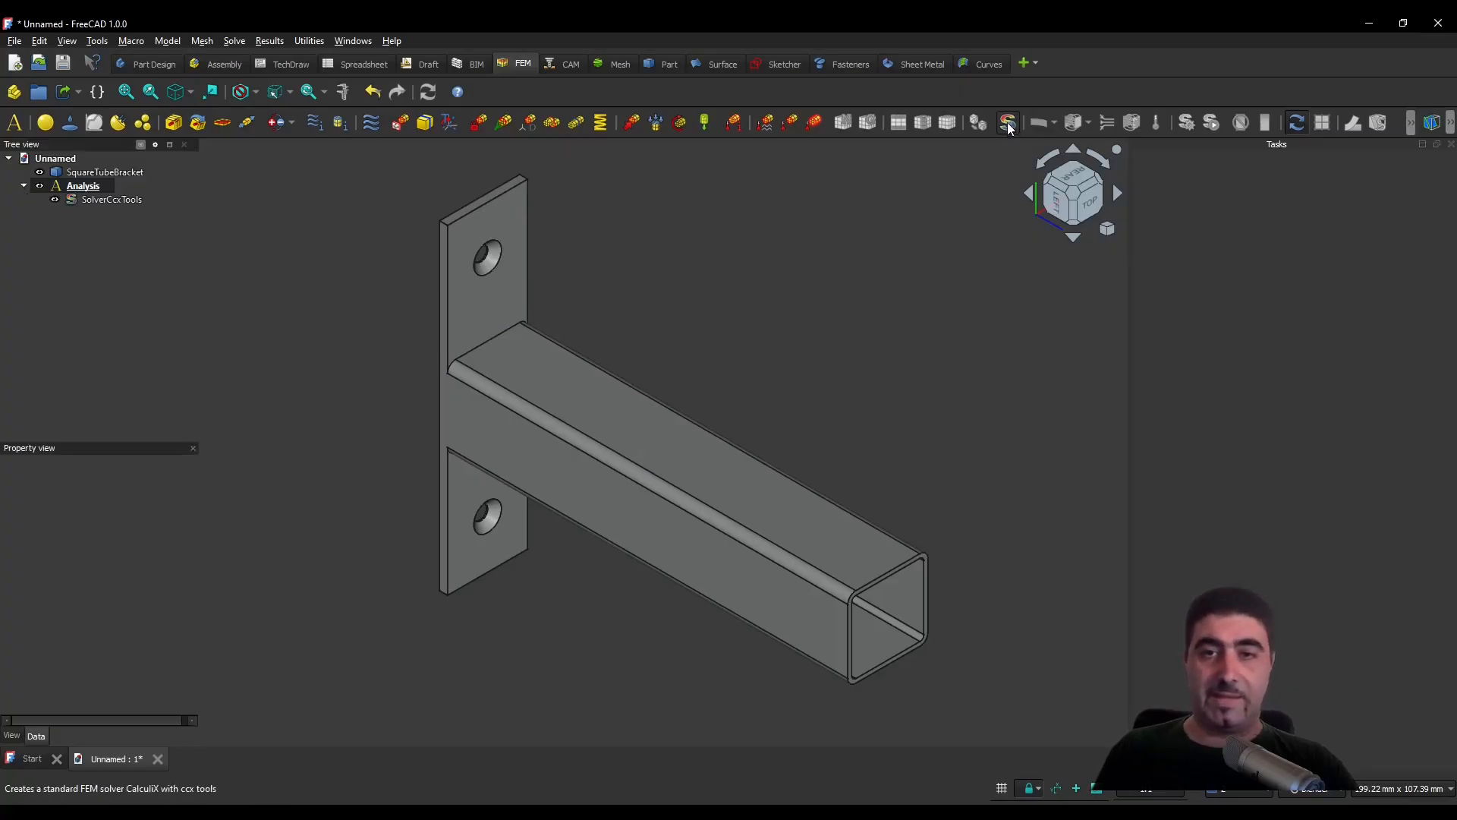
pyautogui.click(235, 41)
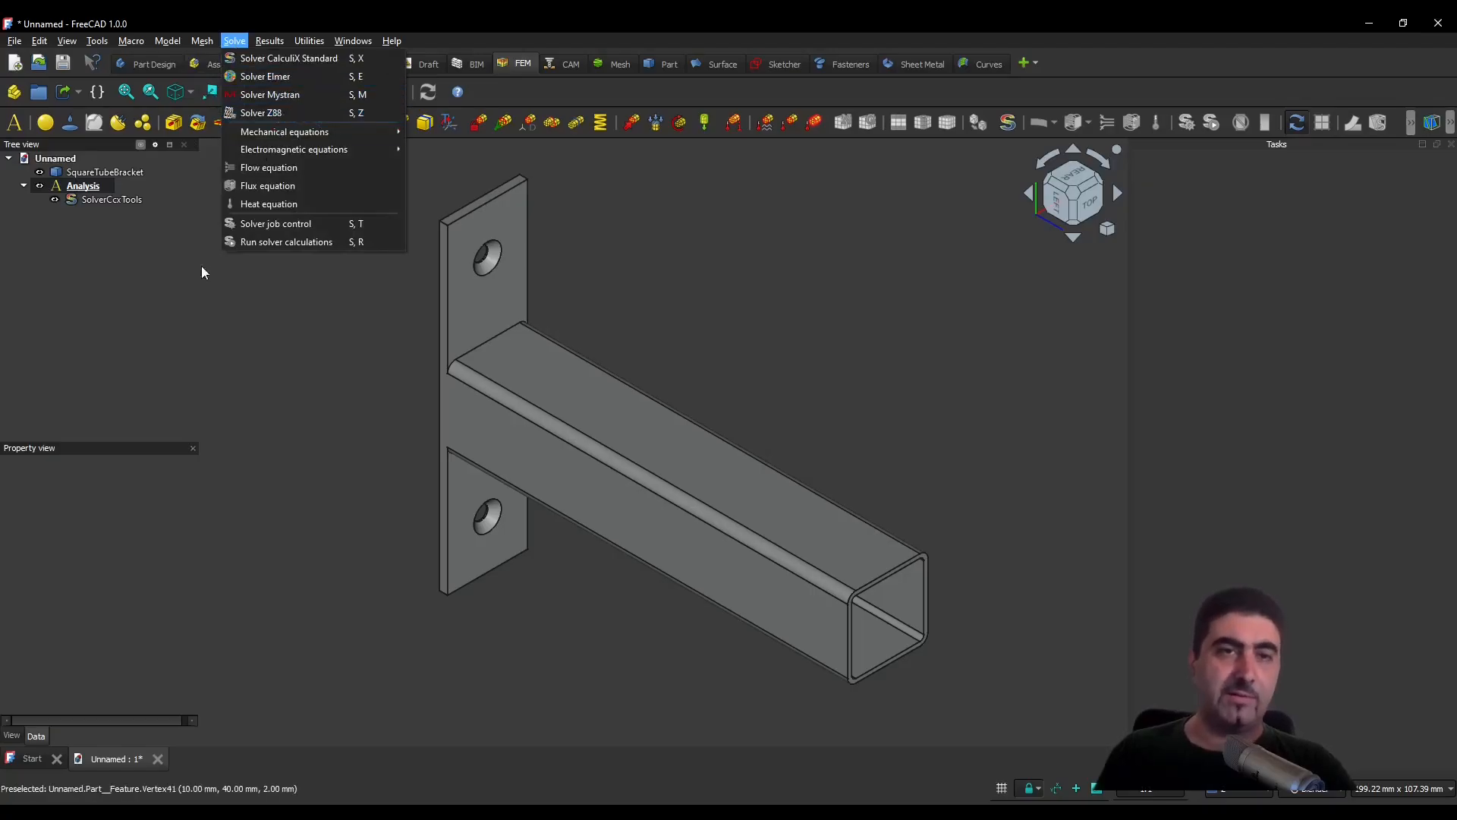
pyautogui.click(195, 305)
pyautogui.click(135, 199)
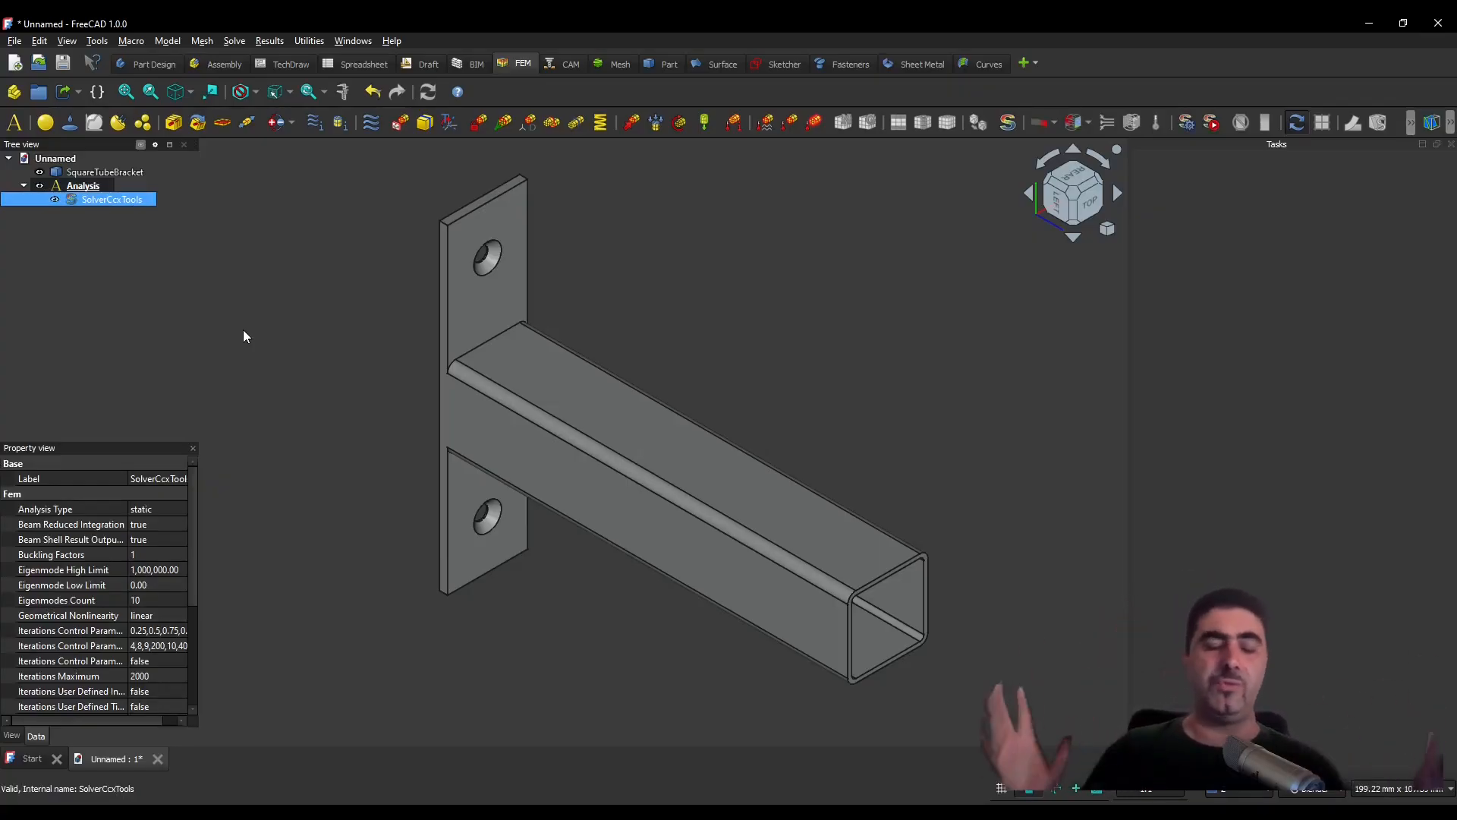
pyautogui.click(257, 308)
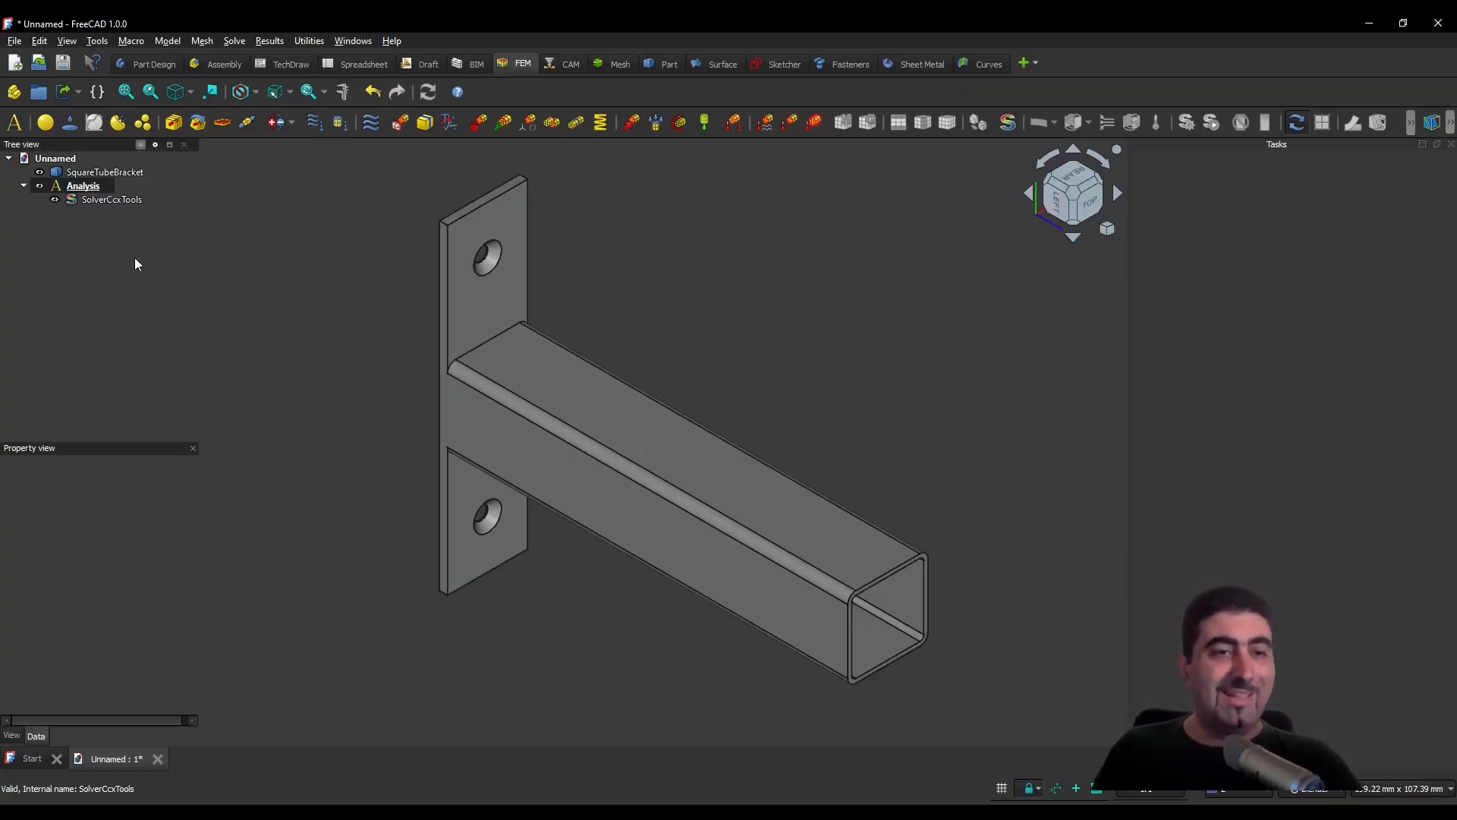
# - Add a solid material to the analysis and choose Steel-St-37-2K from the standard metals
pyautogui.click(47, 124)
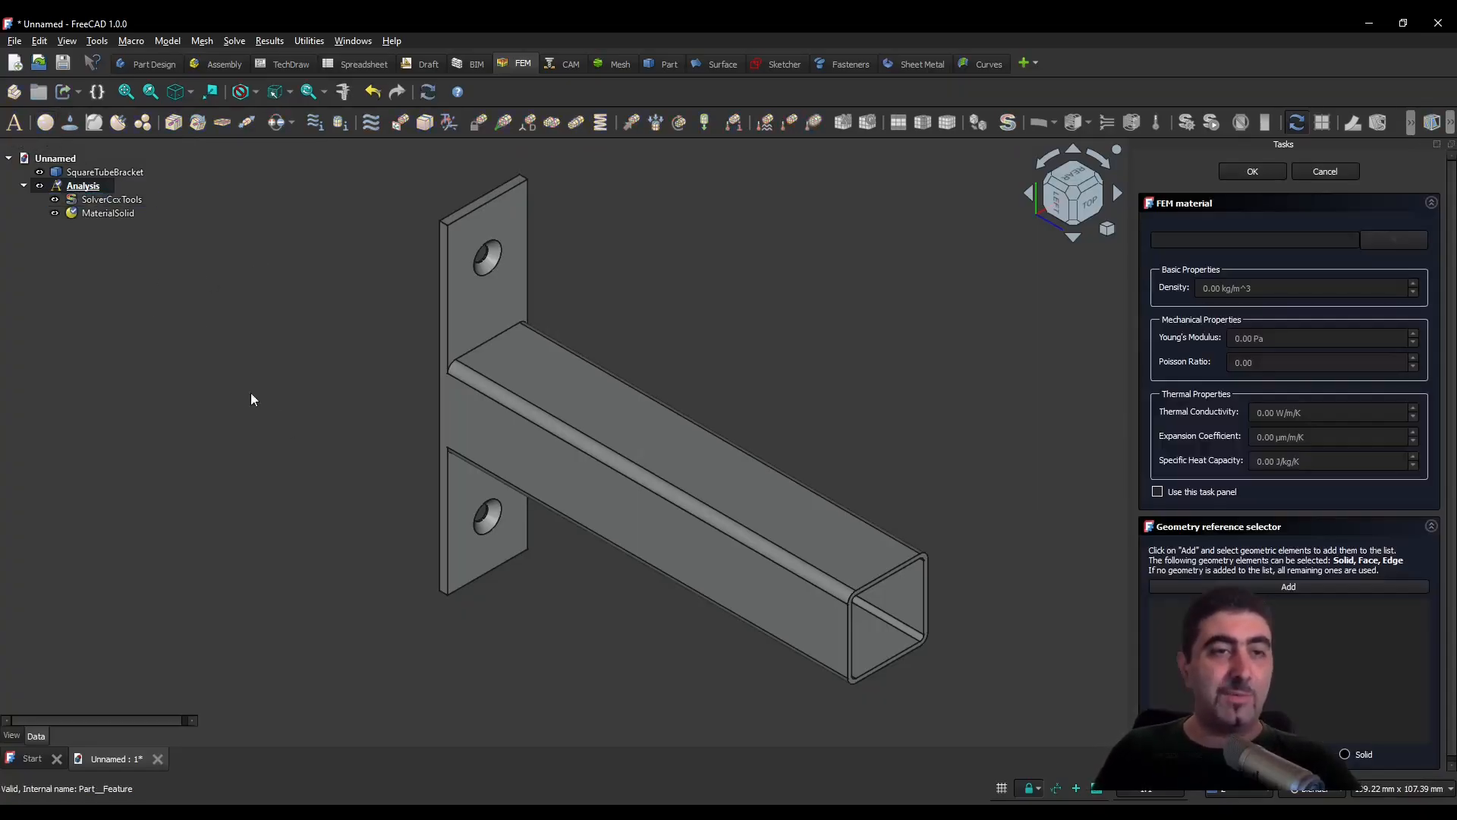
pyautogui.click(1380, 242)
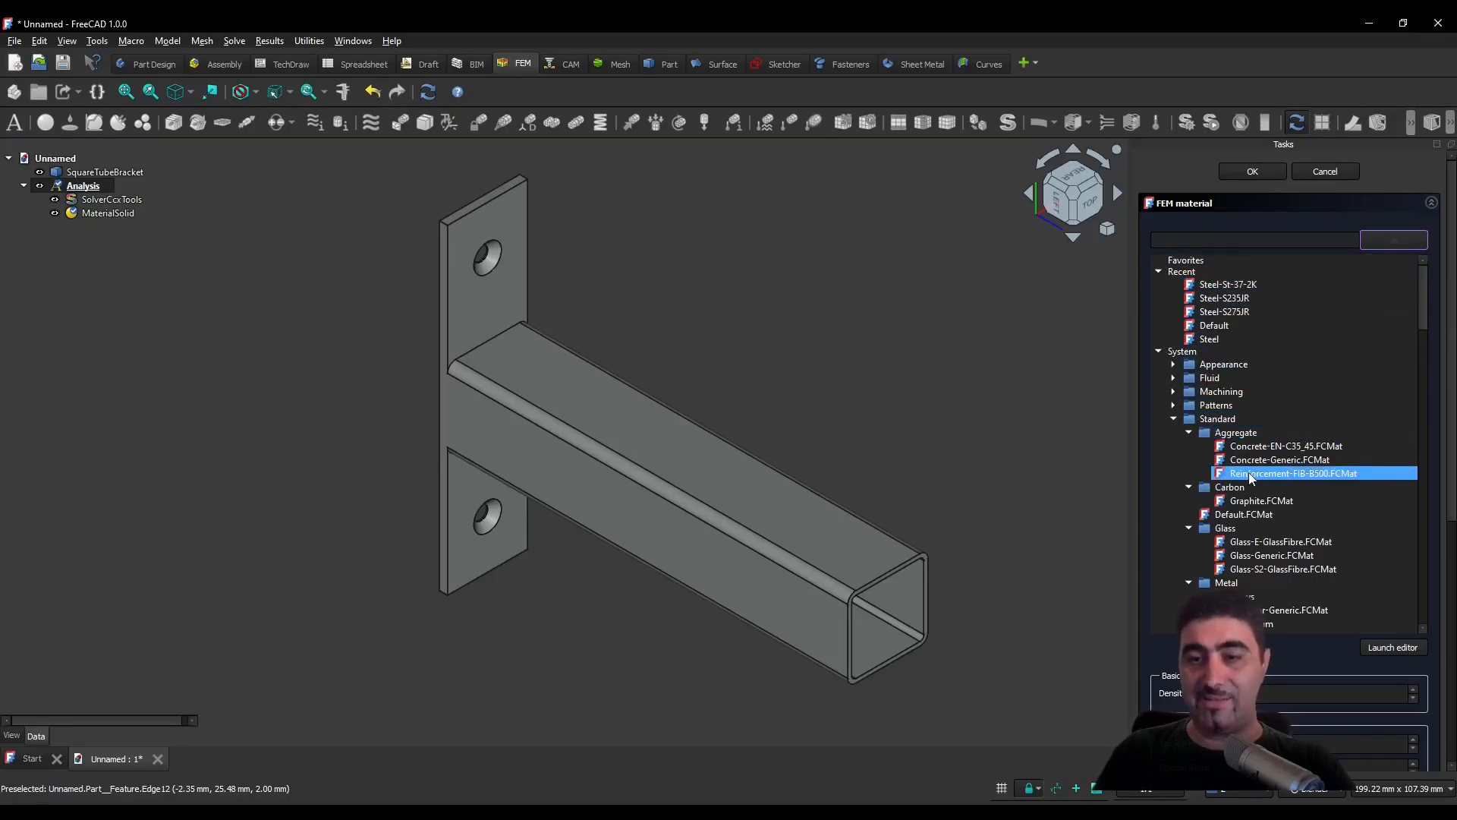
pyautogui.scroll(-4, 1249, 472)
pyautogui.scroll(-10, 1250, 472)
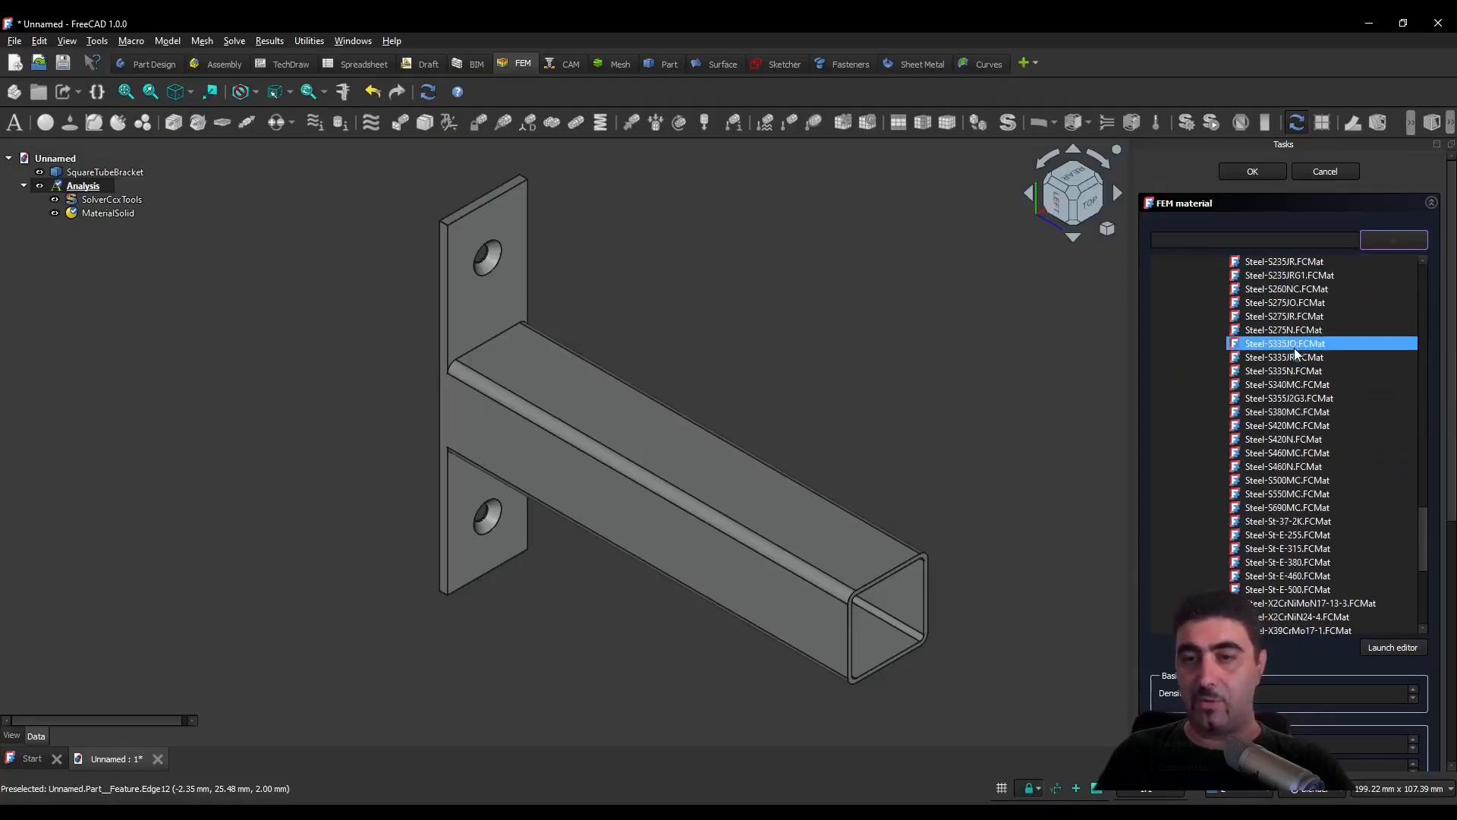
pyautogui.scroll(-7, 1264, 353)
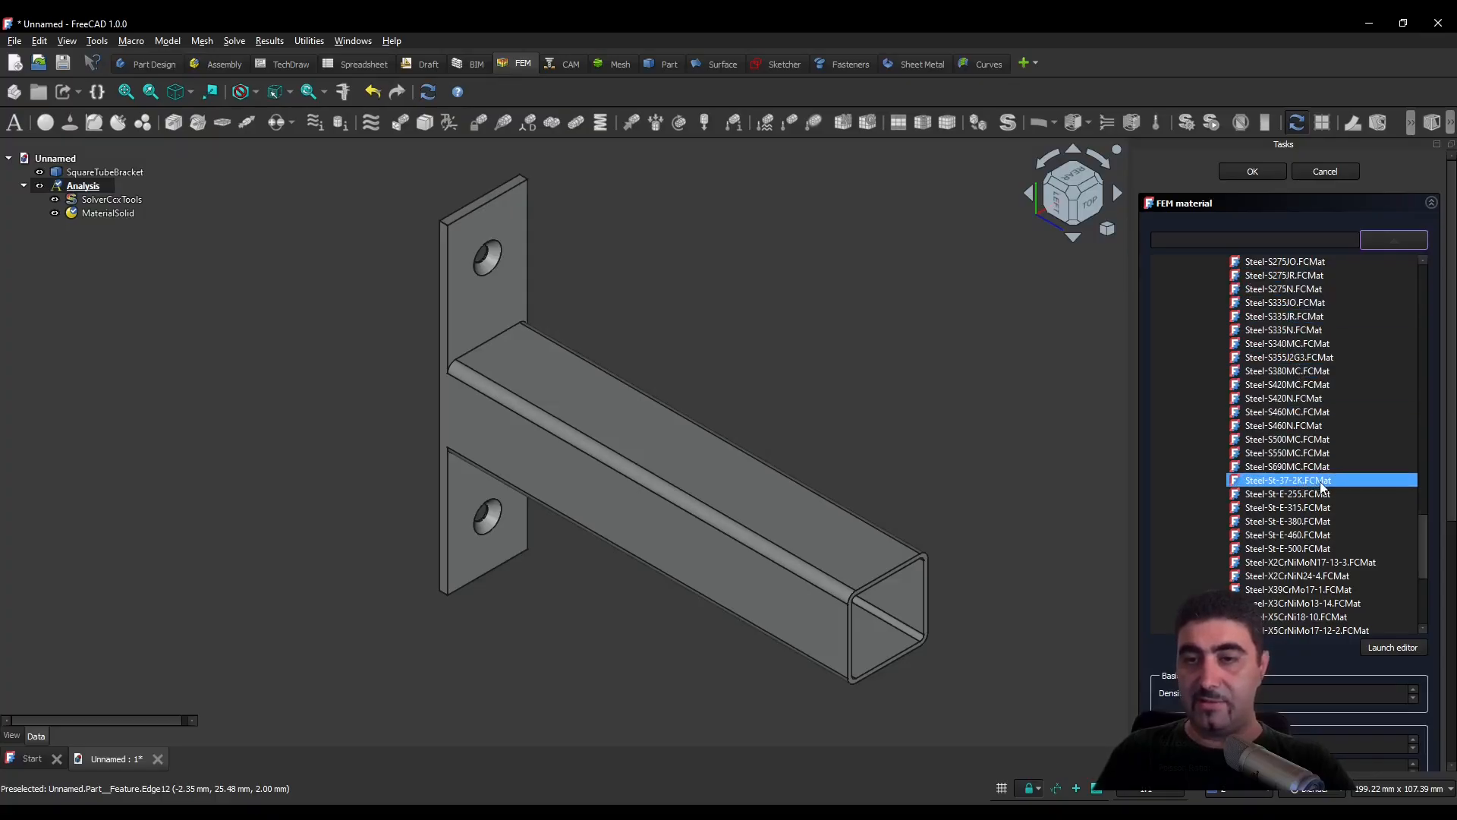
pyautogui.scroll(2, 1301, 455)
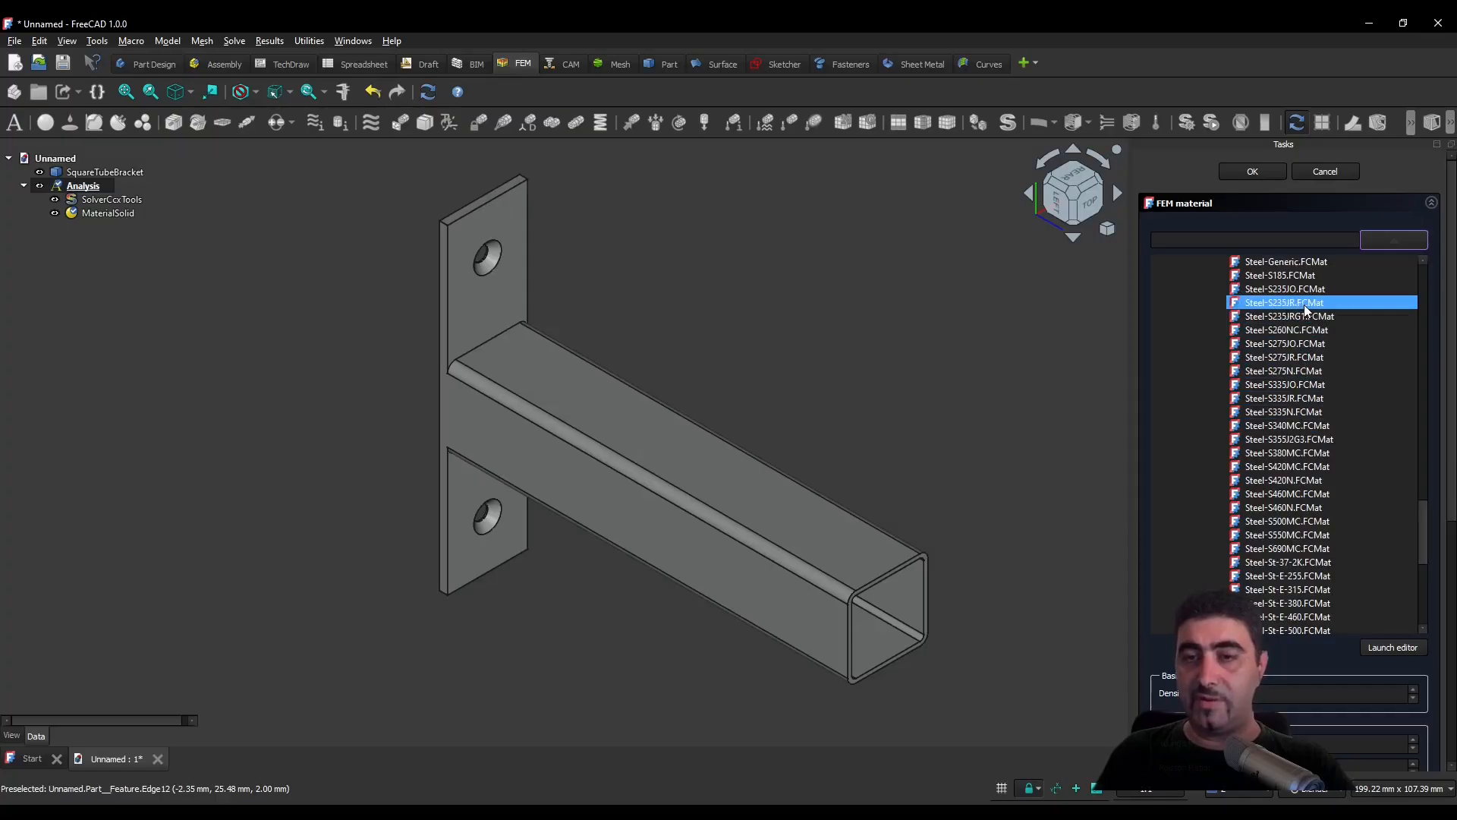
pyautogui.click(1313, 561)
pyautogui.scroll(-3, 1313, 567)
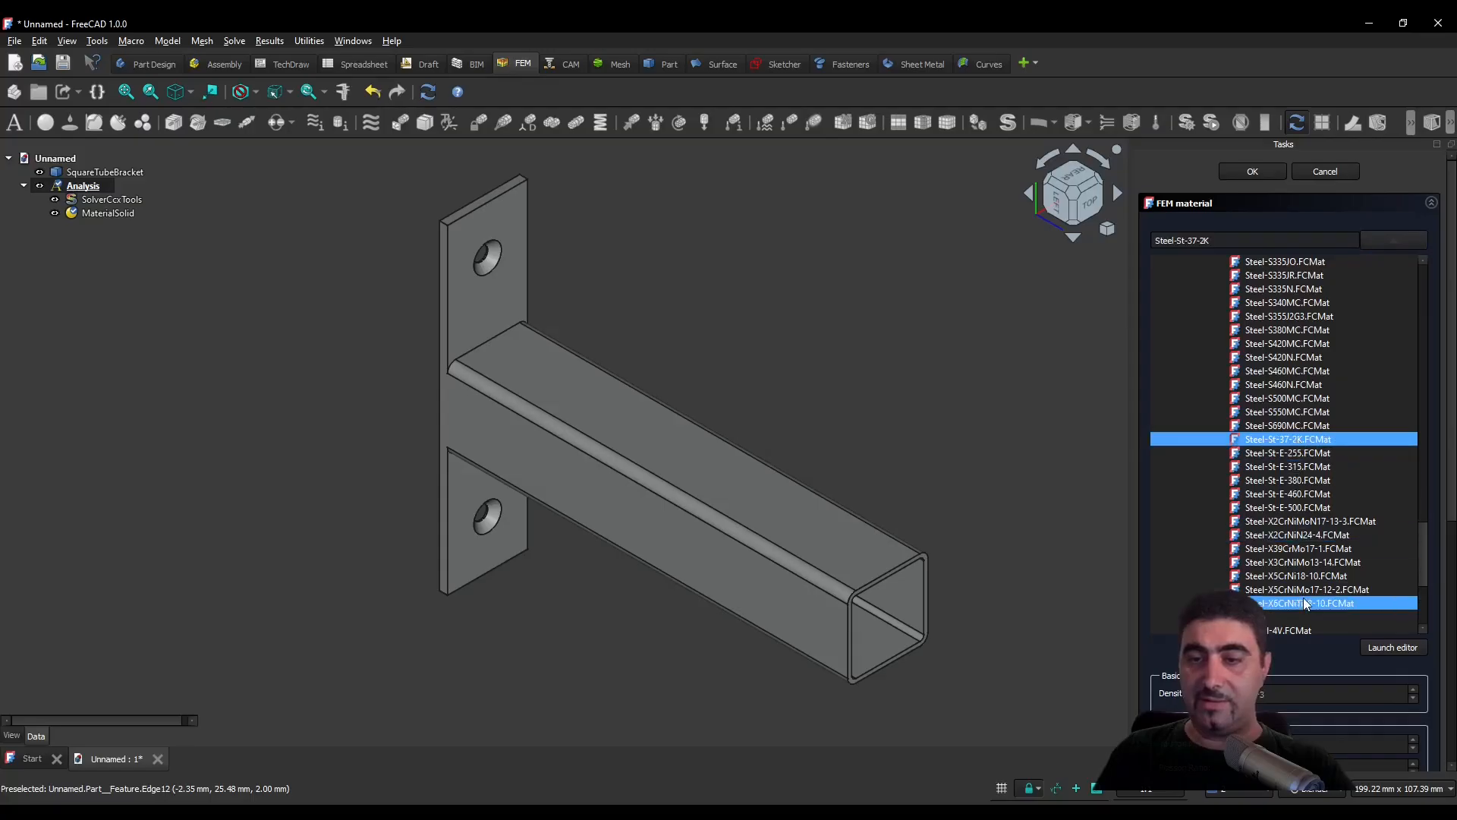
pyautogui.click(1380, 240)
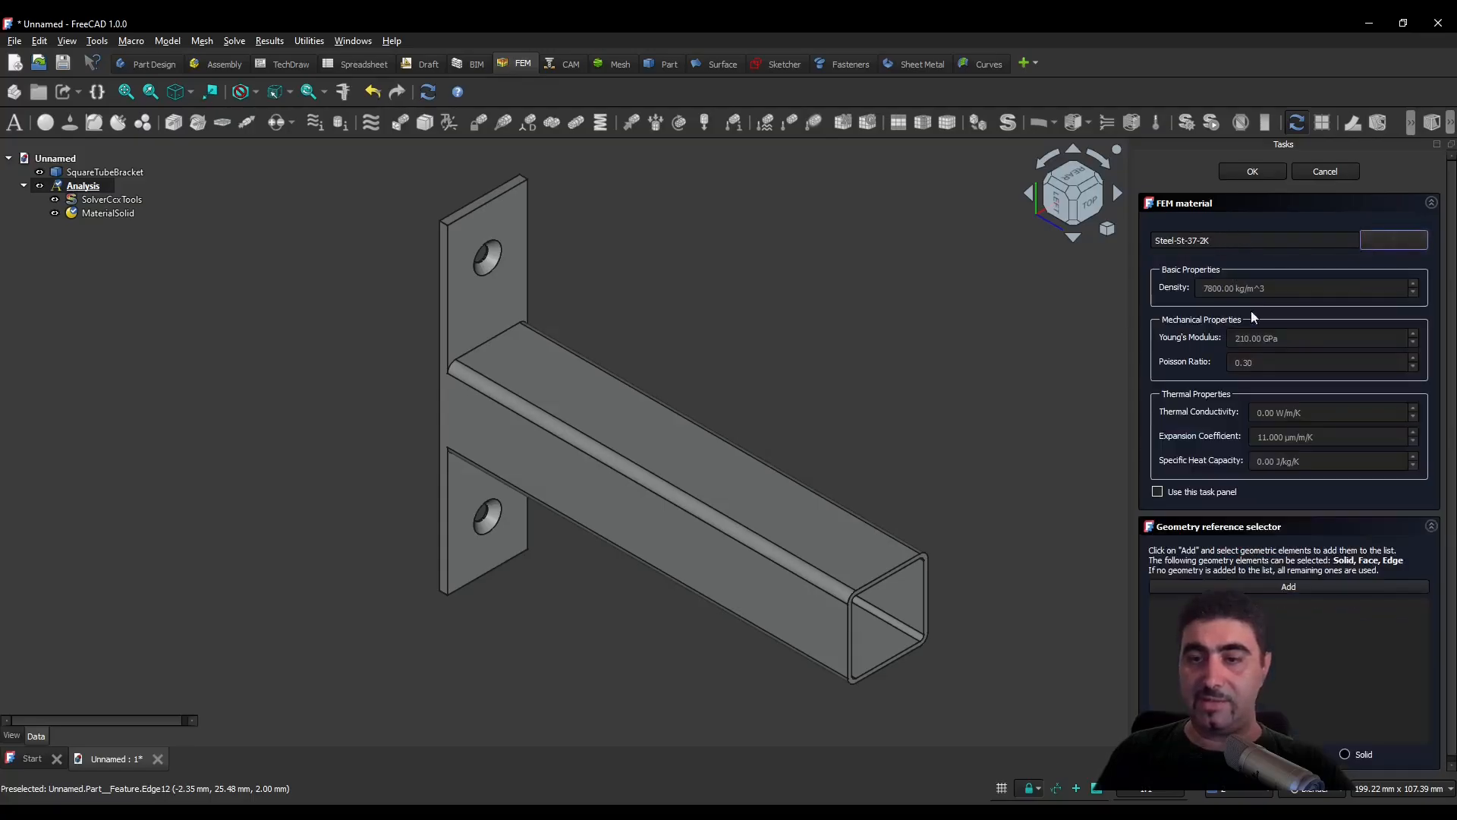
# - Browse the material library's recent and system categories, including the Appearance materials, without changing the chosen steel
pyautogui.click(1396, 242)
pyautogui.click(1397, 241)
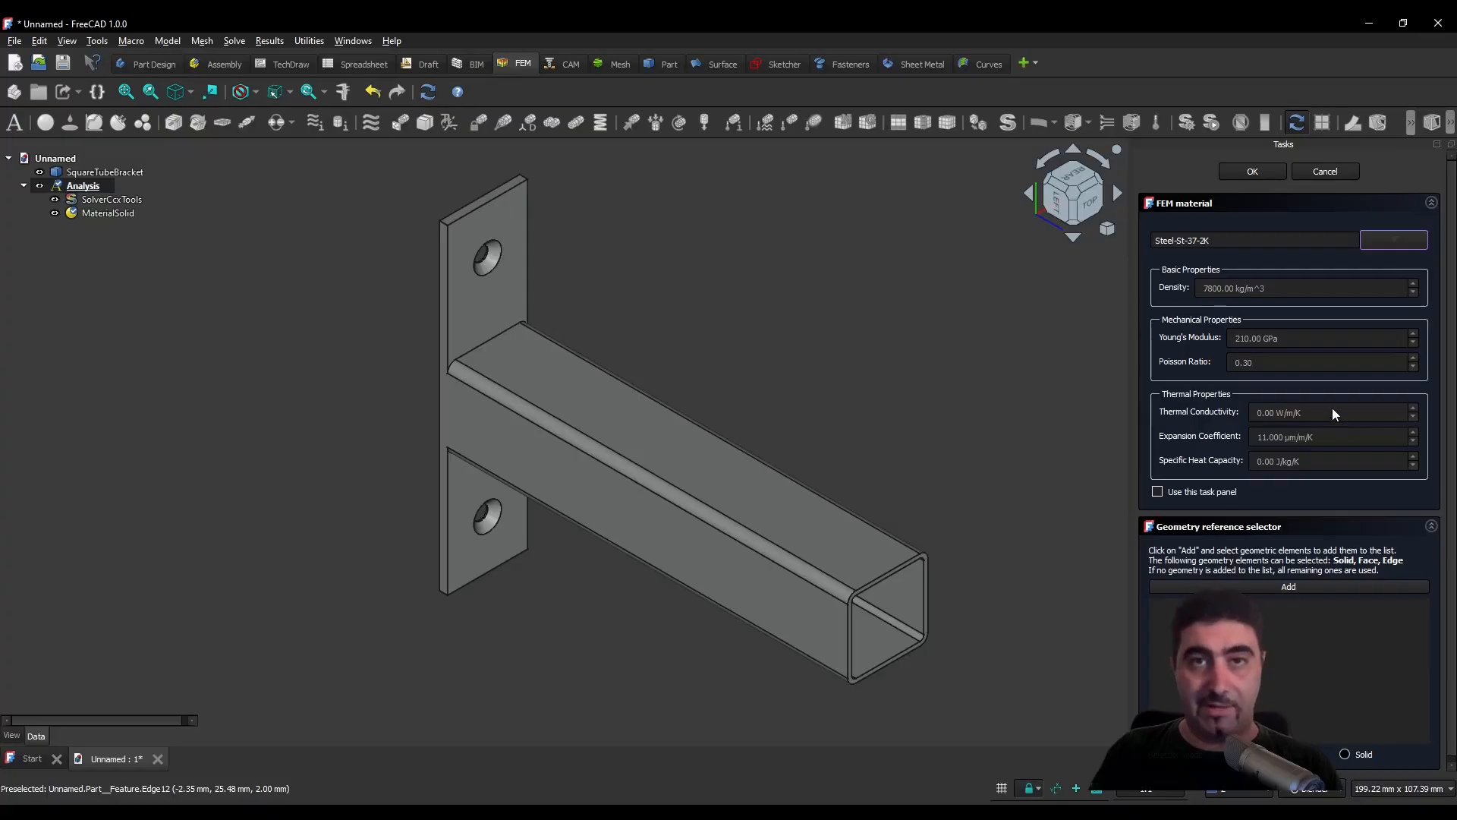
pyautogui.click(1395, 240)
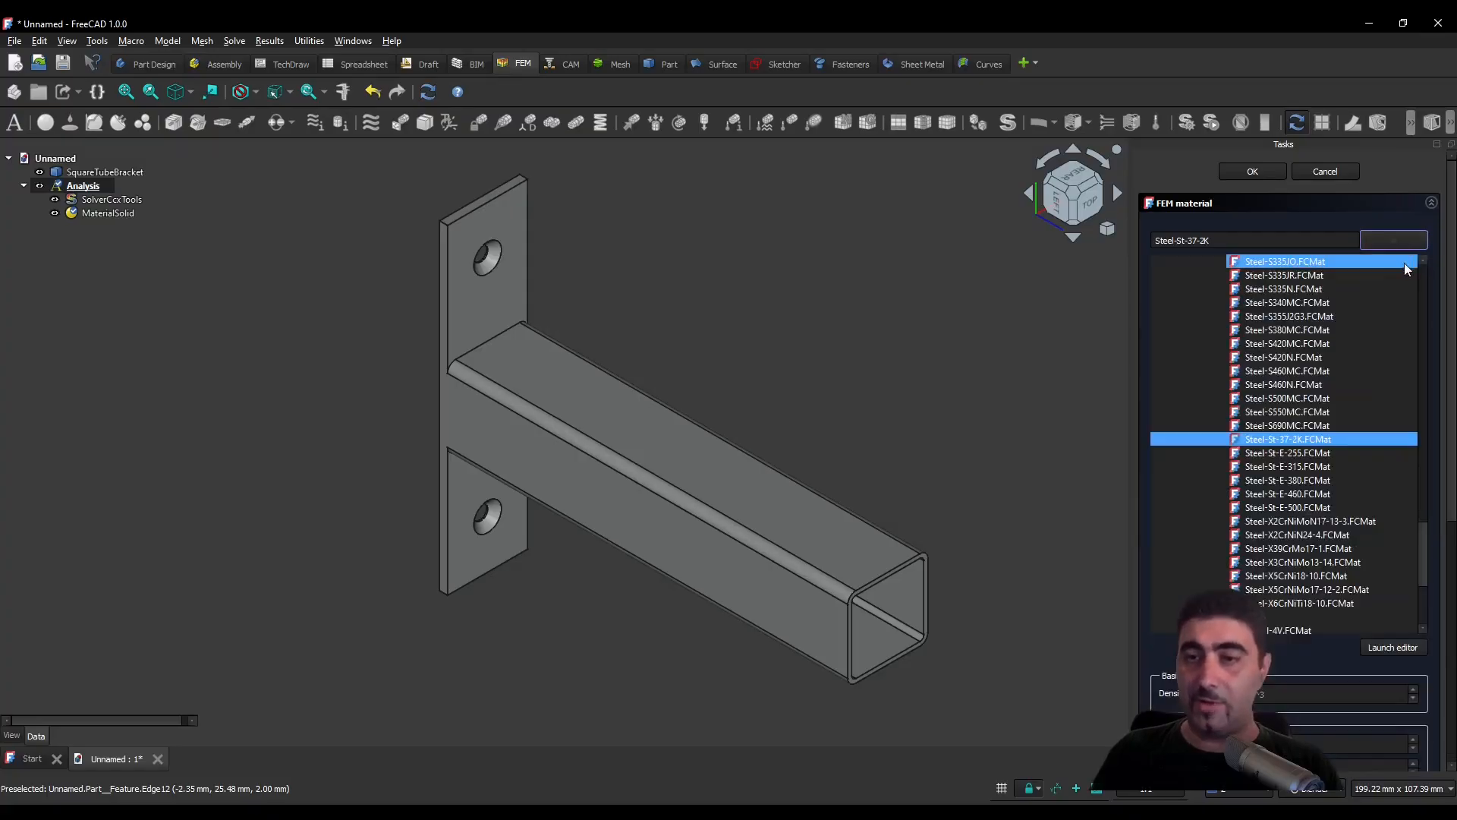
pyautogui.moveTo(1430, 576); pyautogui.dragTo(1427, 292)
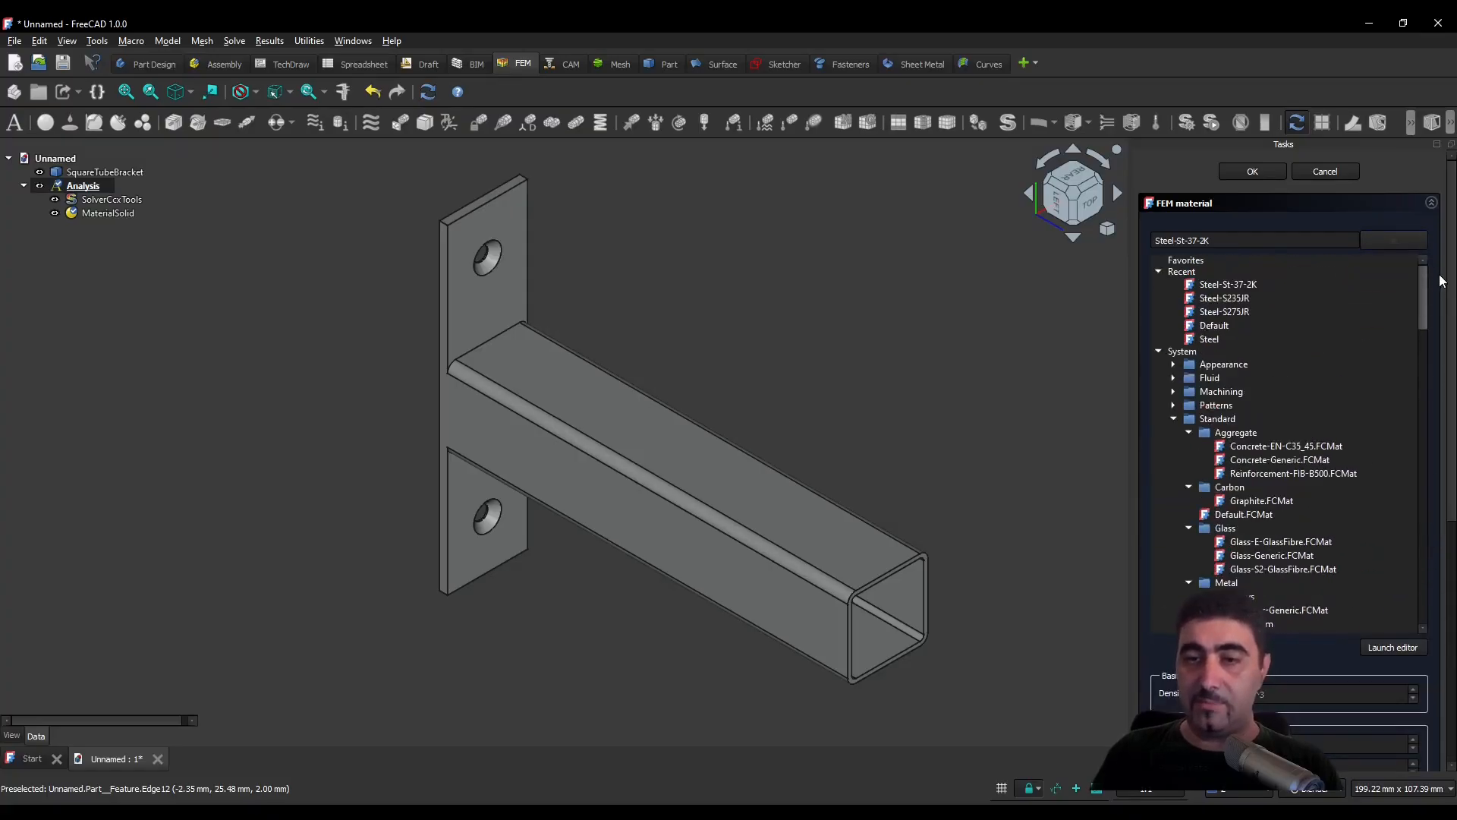
pyautogui.click(1173, 365)
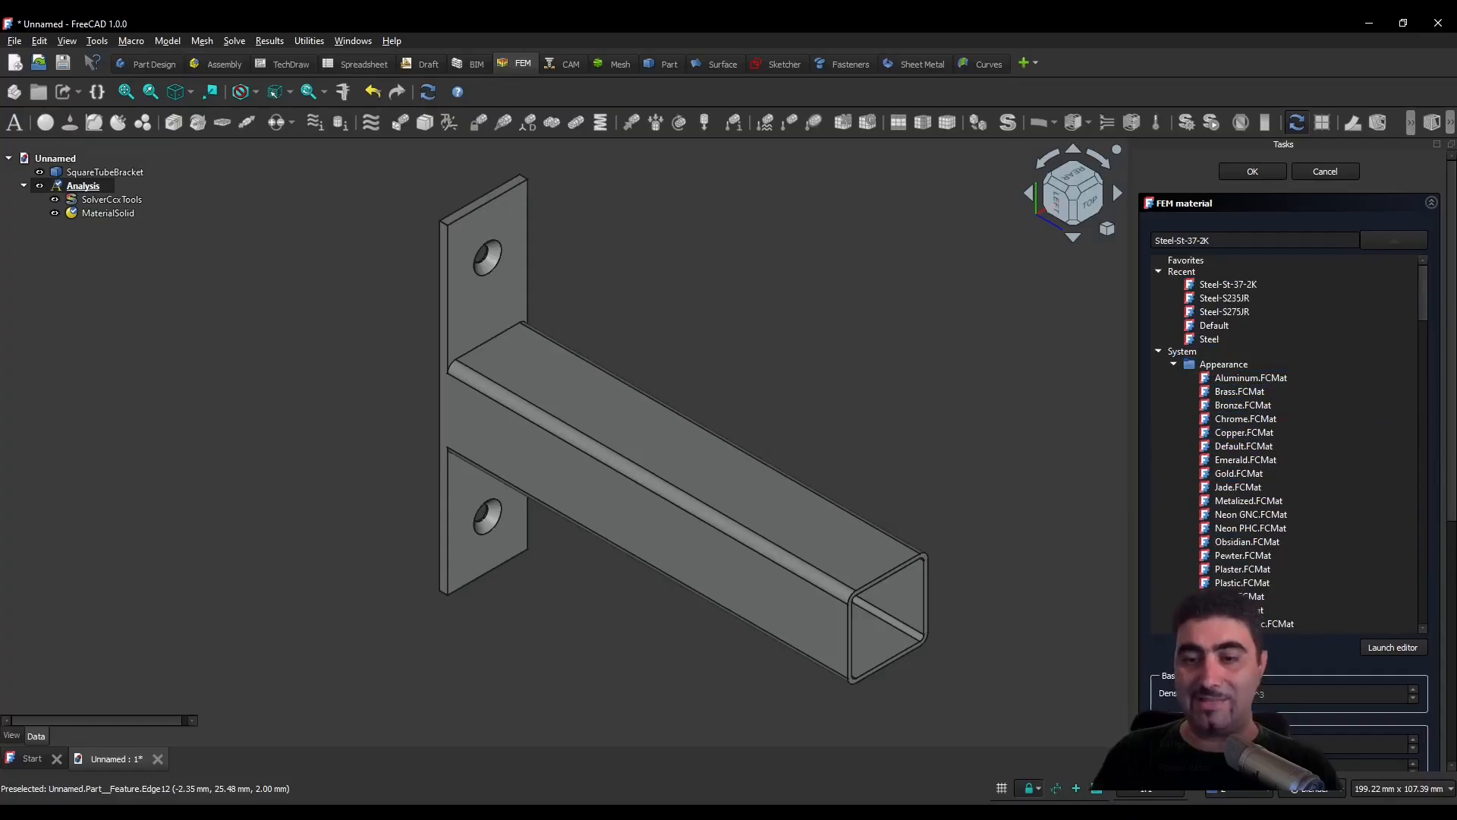
pyautogui.click(1158, 352)
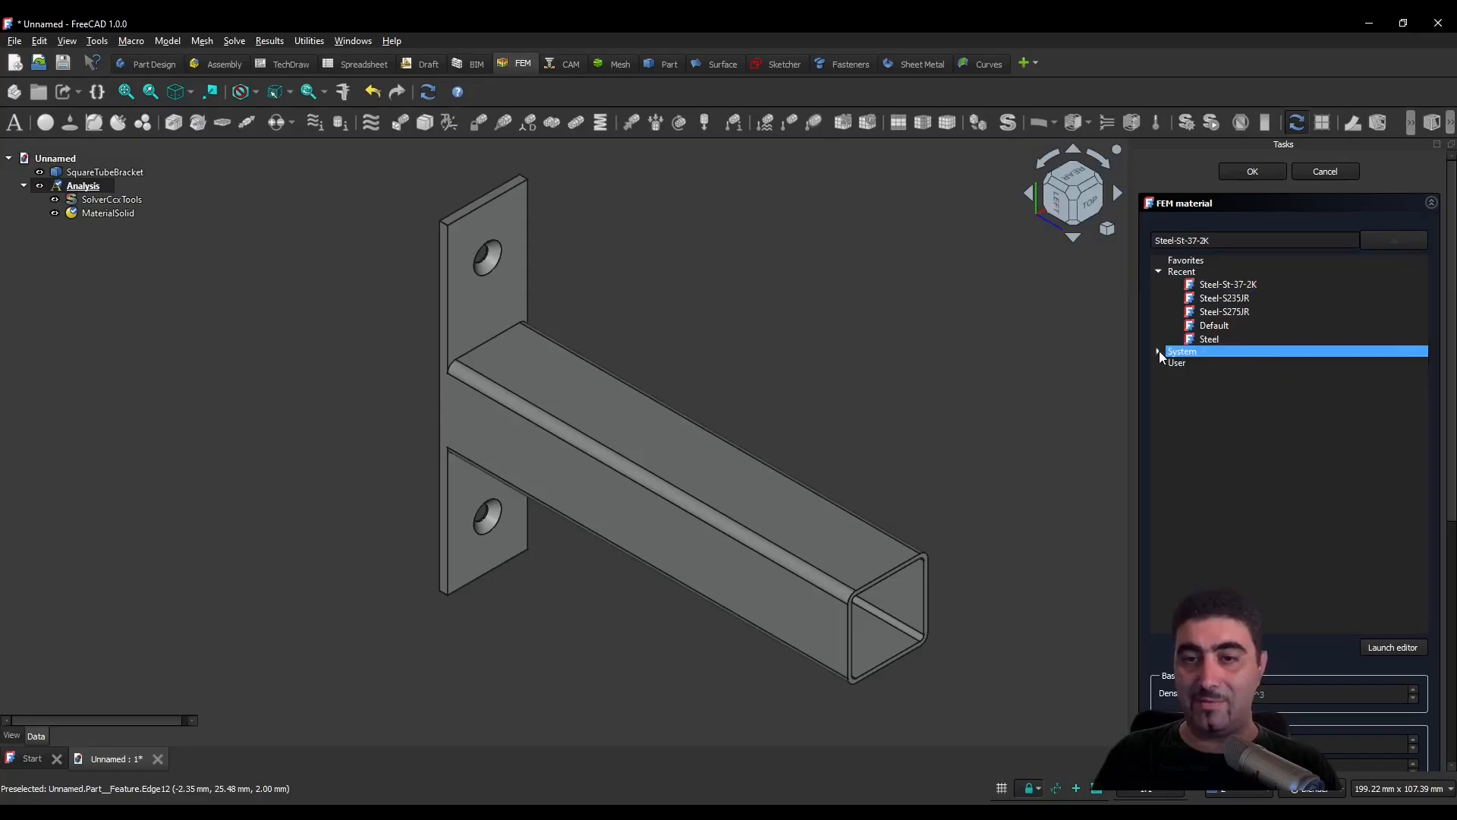
pyautogui.click(1159, 352)
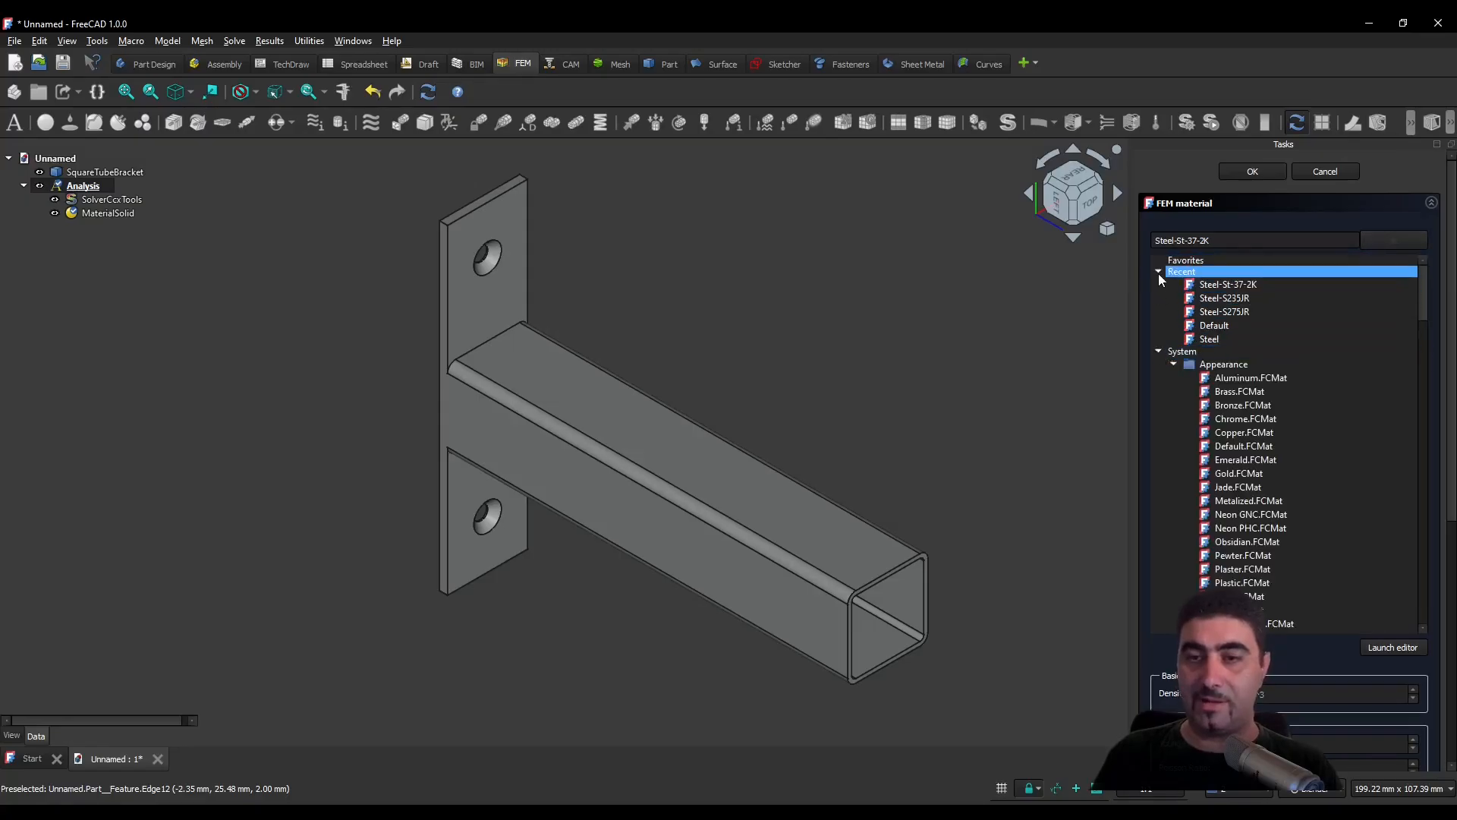
pyautogui.click(1400, 240)
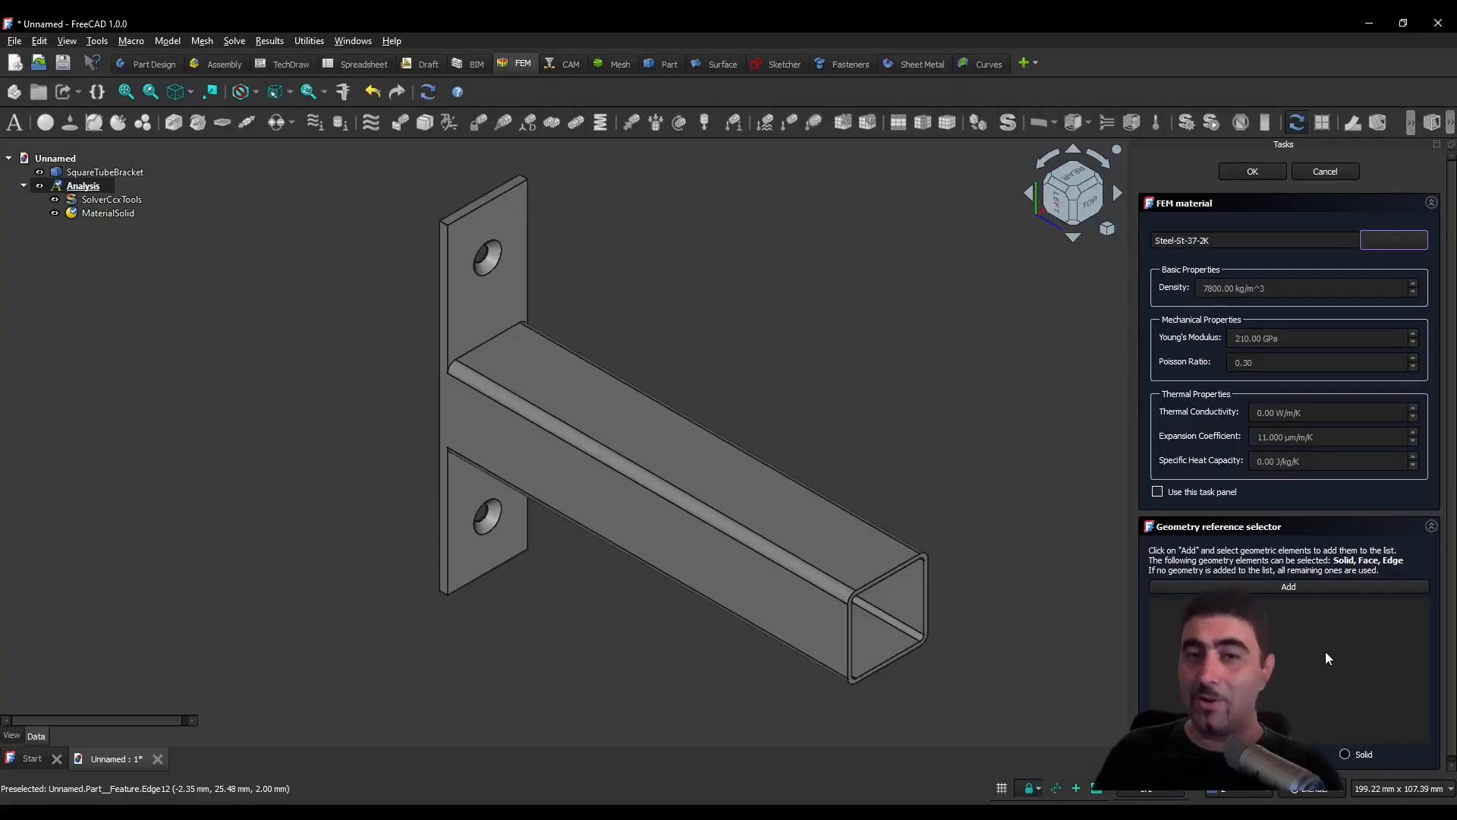
# - Assign the steel material to the whole SquareTubeBracket solid as its geometry reference and accept the material
pyautogui.click(1346, 754)
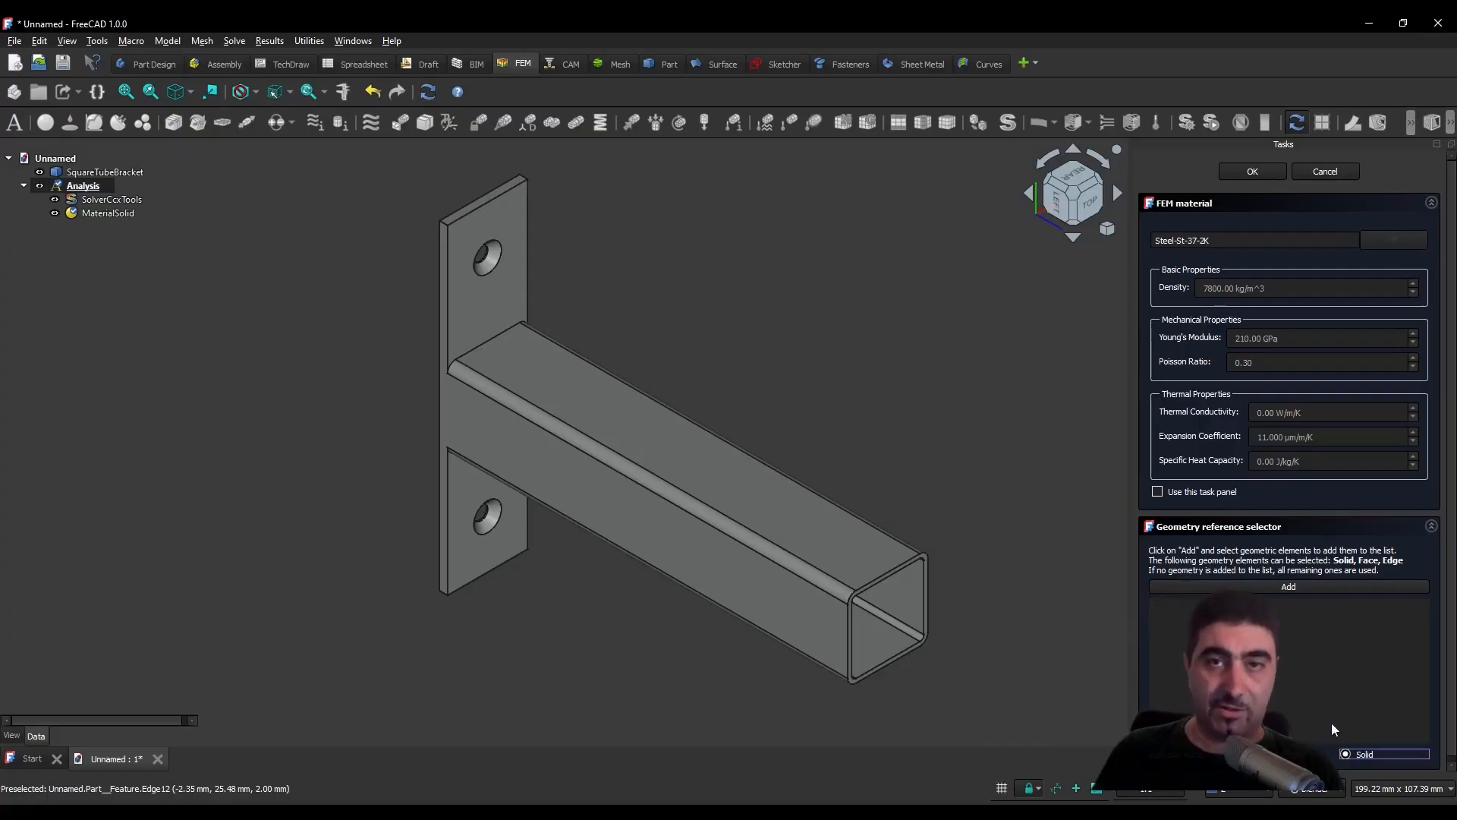
pyautogui.click(1308, 589)
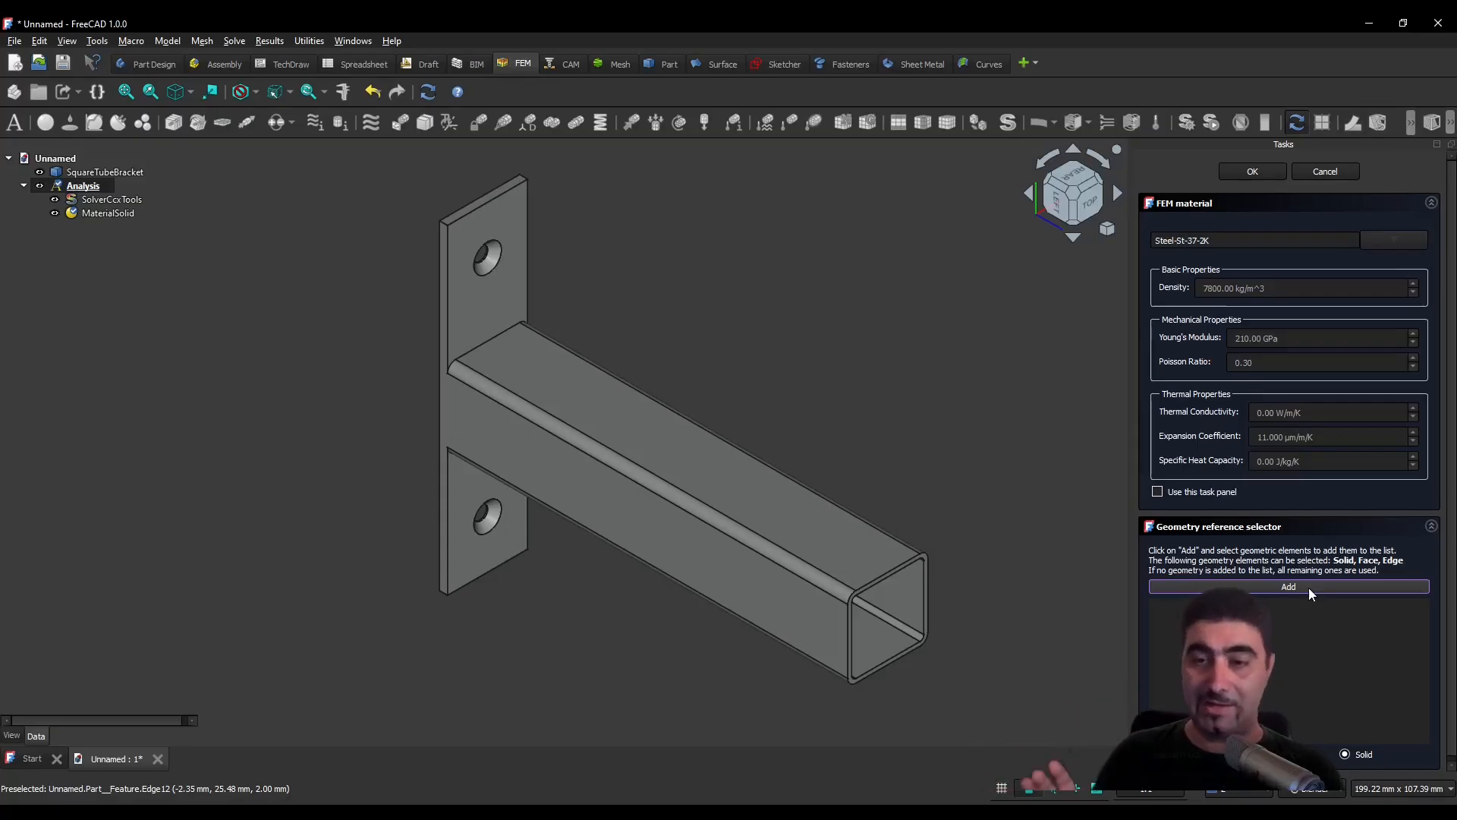
pyautogui.click(799, 603)
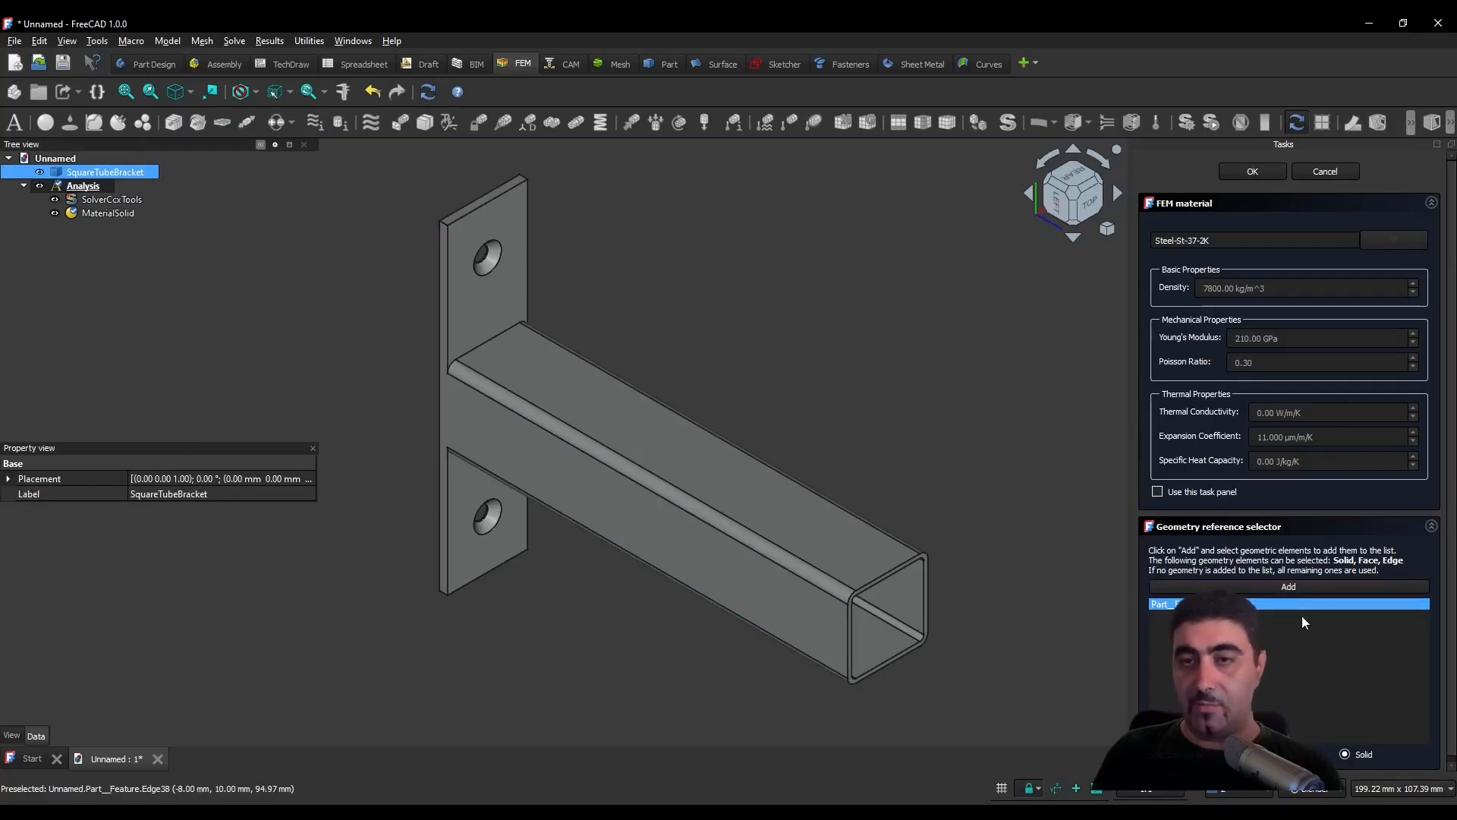
pyautogui.click(1268, 174)
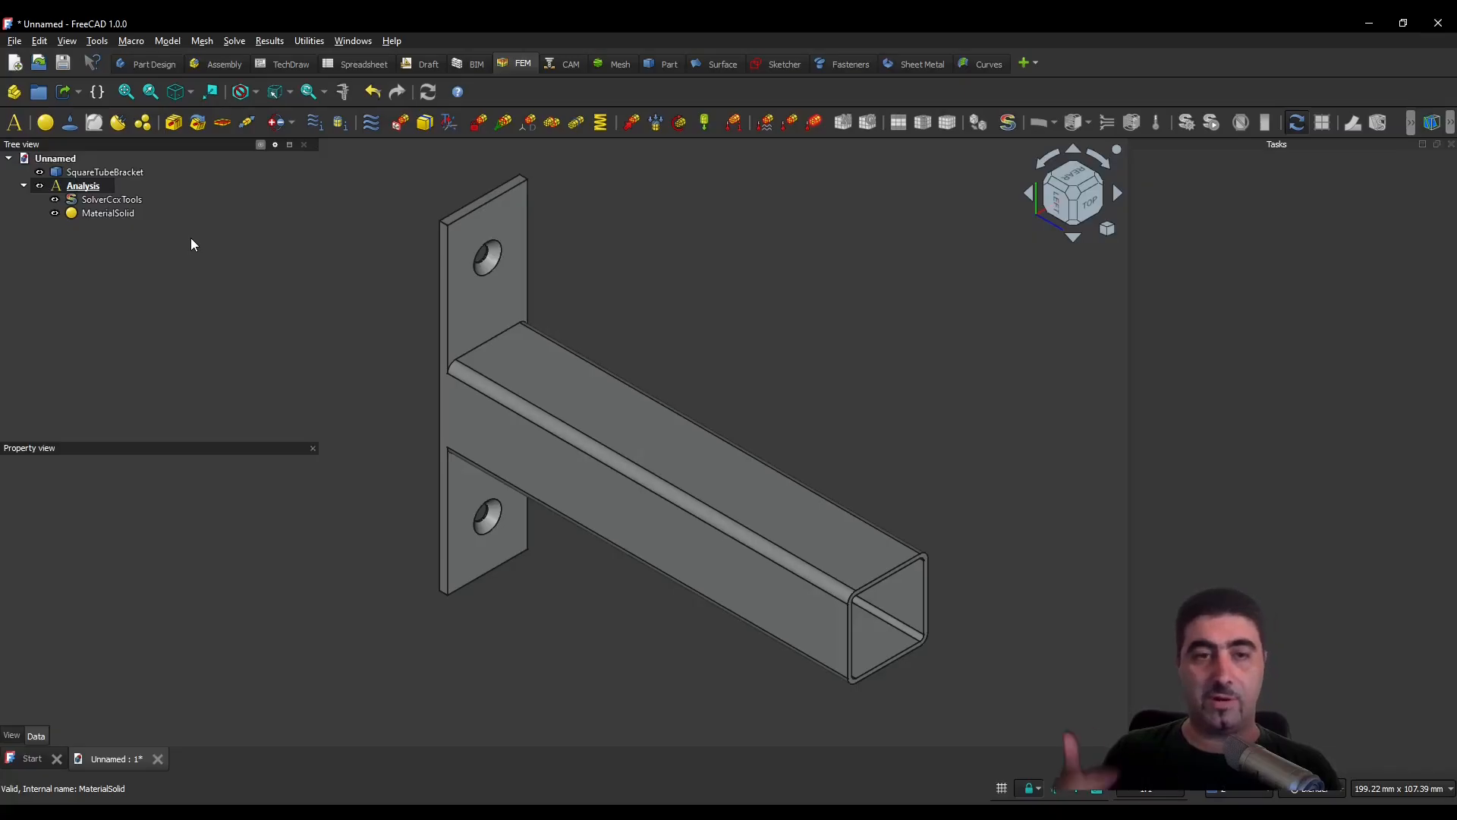
# - Generate a second-order Netgen mesh of the bracket with maximum size 1000, moderate fineness and optimization, inspect it and accept it
pyautogui.click(489, 439)
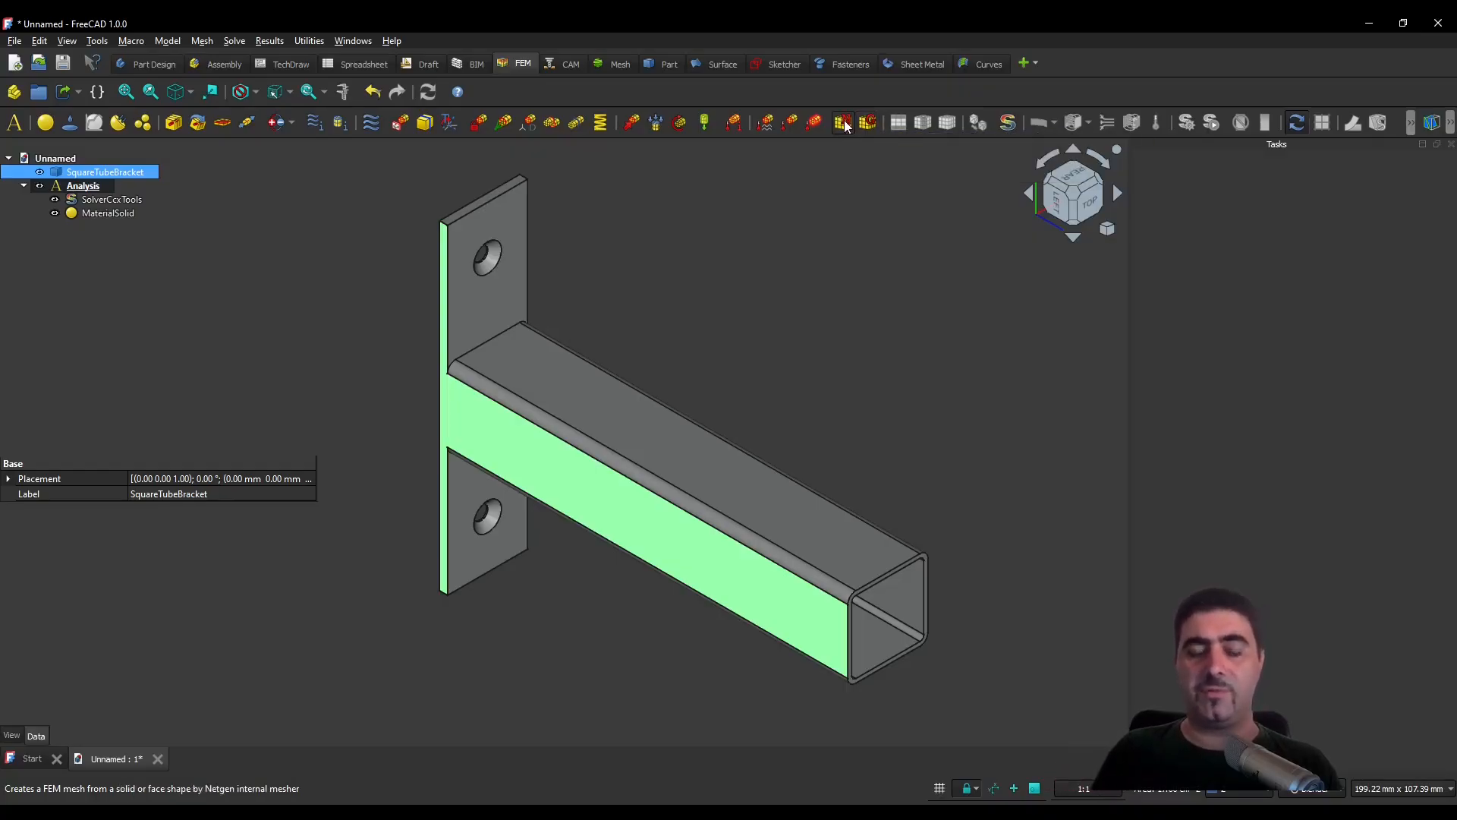
pyautogui.click(842, 123)
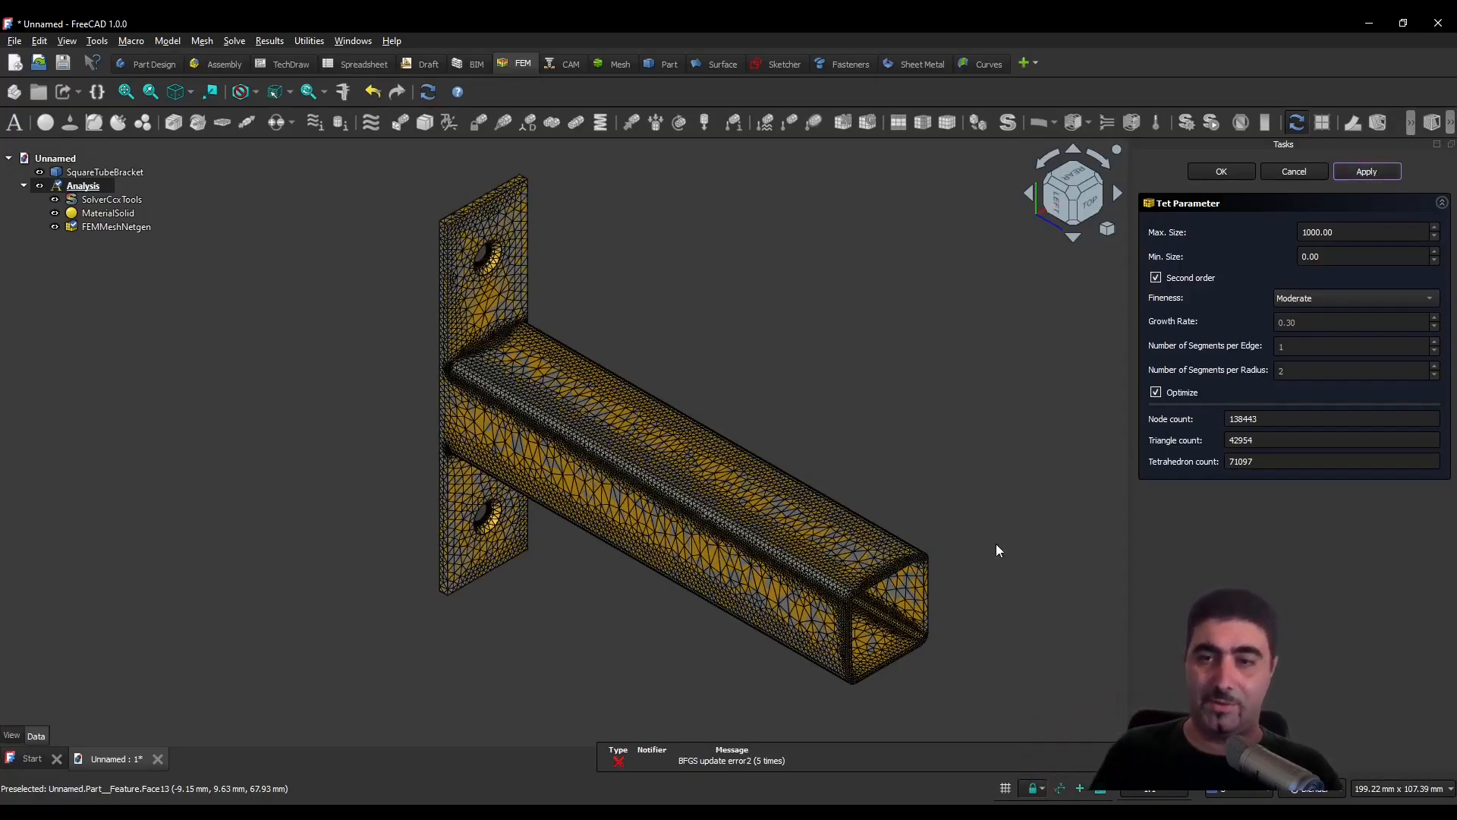
pyautogui.moveTo(986, 568)
pyautogui.mouseDown(button='middle')
pyautogui.moveTo(999, 511)
pyautogui.moveTo(984, 564)
pyautogui.mouseUp(button='middle')
pyautogui.moveTo(514, 433); pyautogui.dragTo(595, 318, button='middle')
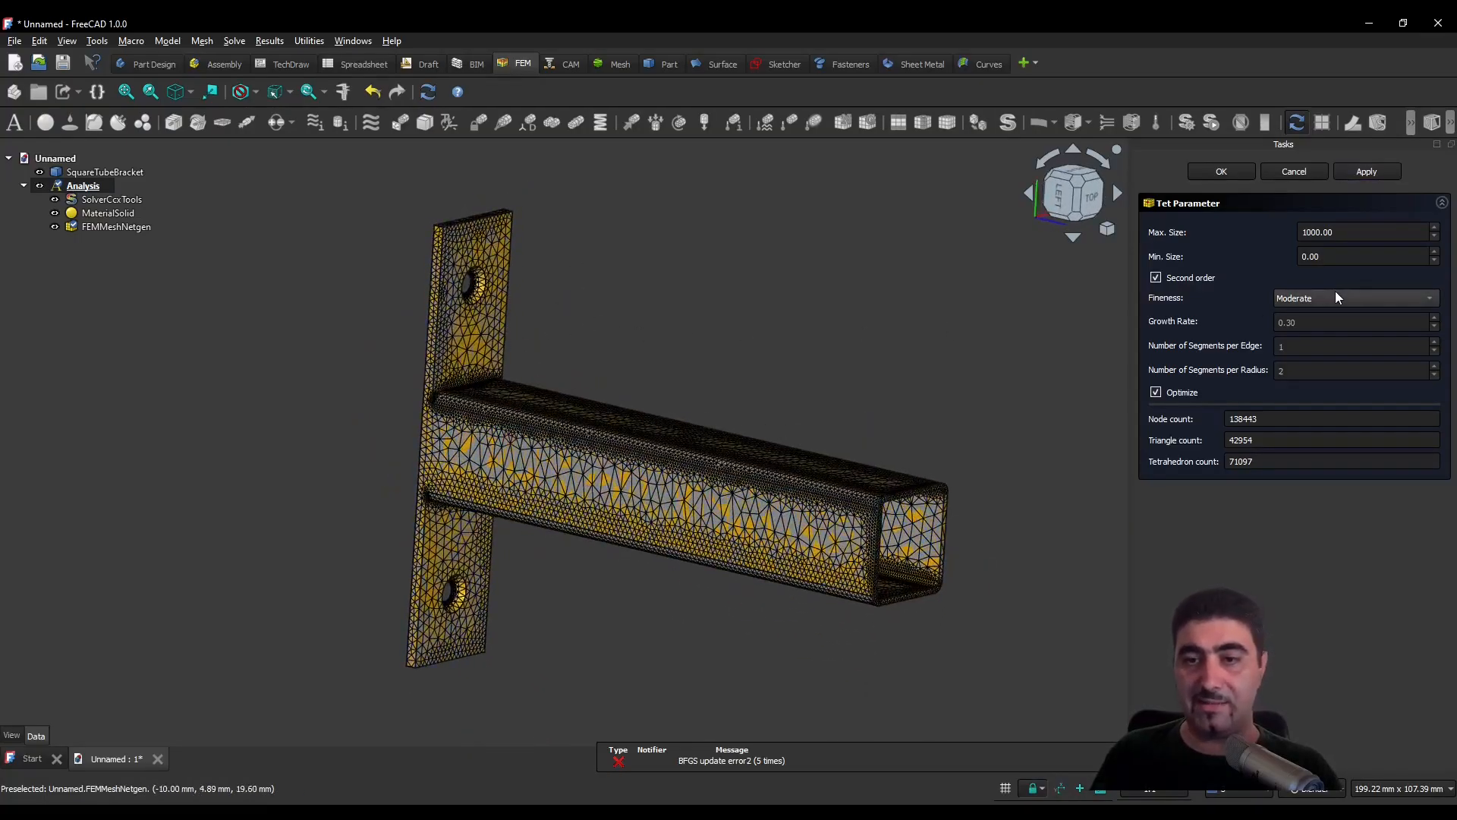
pyautogui.moveTo(444, 355); pyautogui.dragTo(402, 379, button='middle')
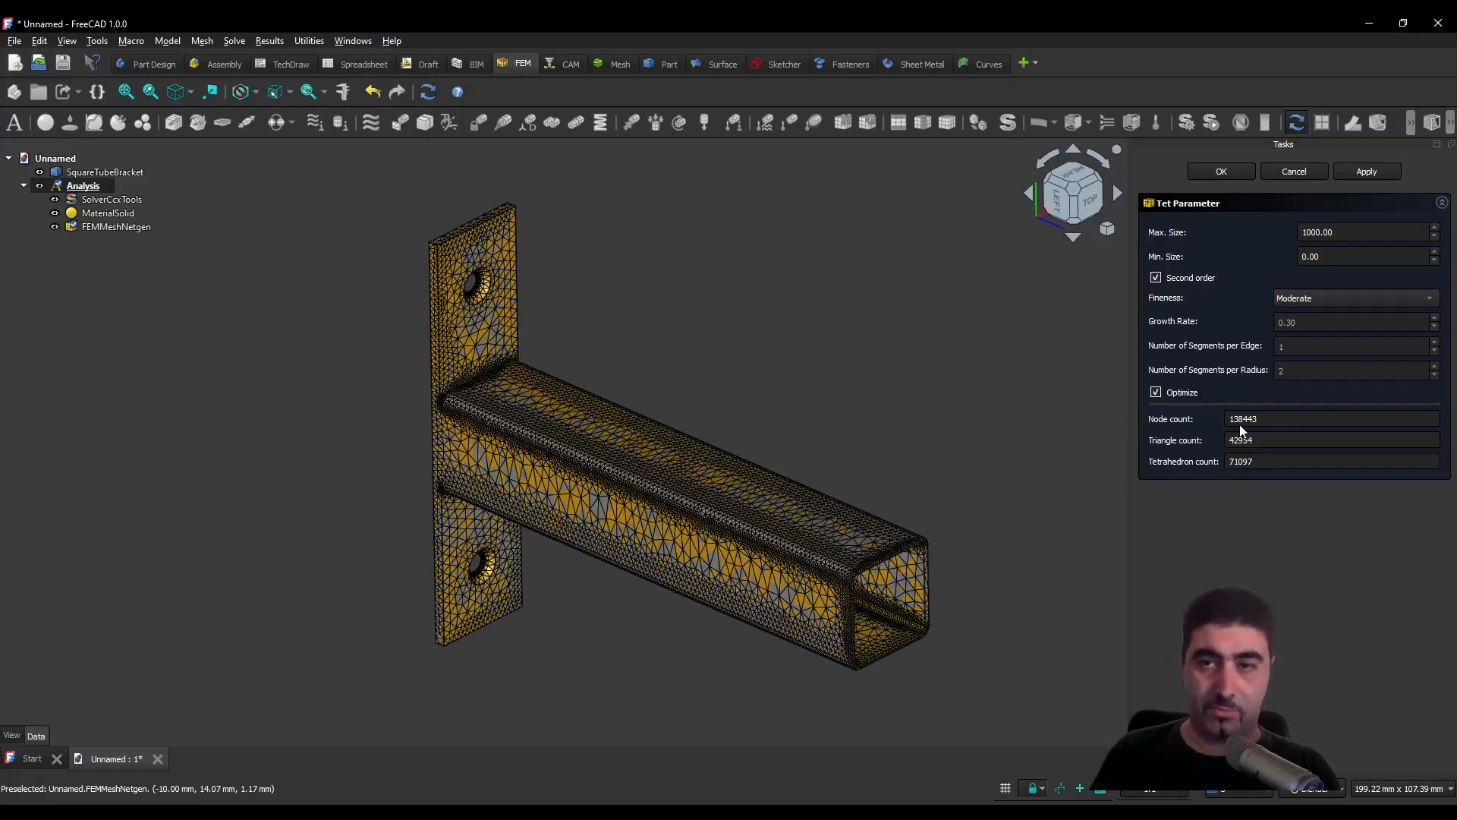
pyautogui.click(1224, 173)
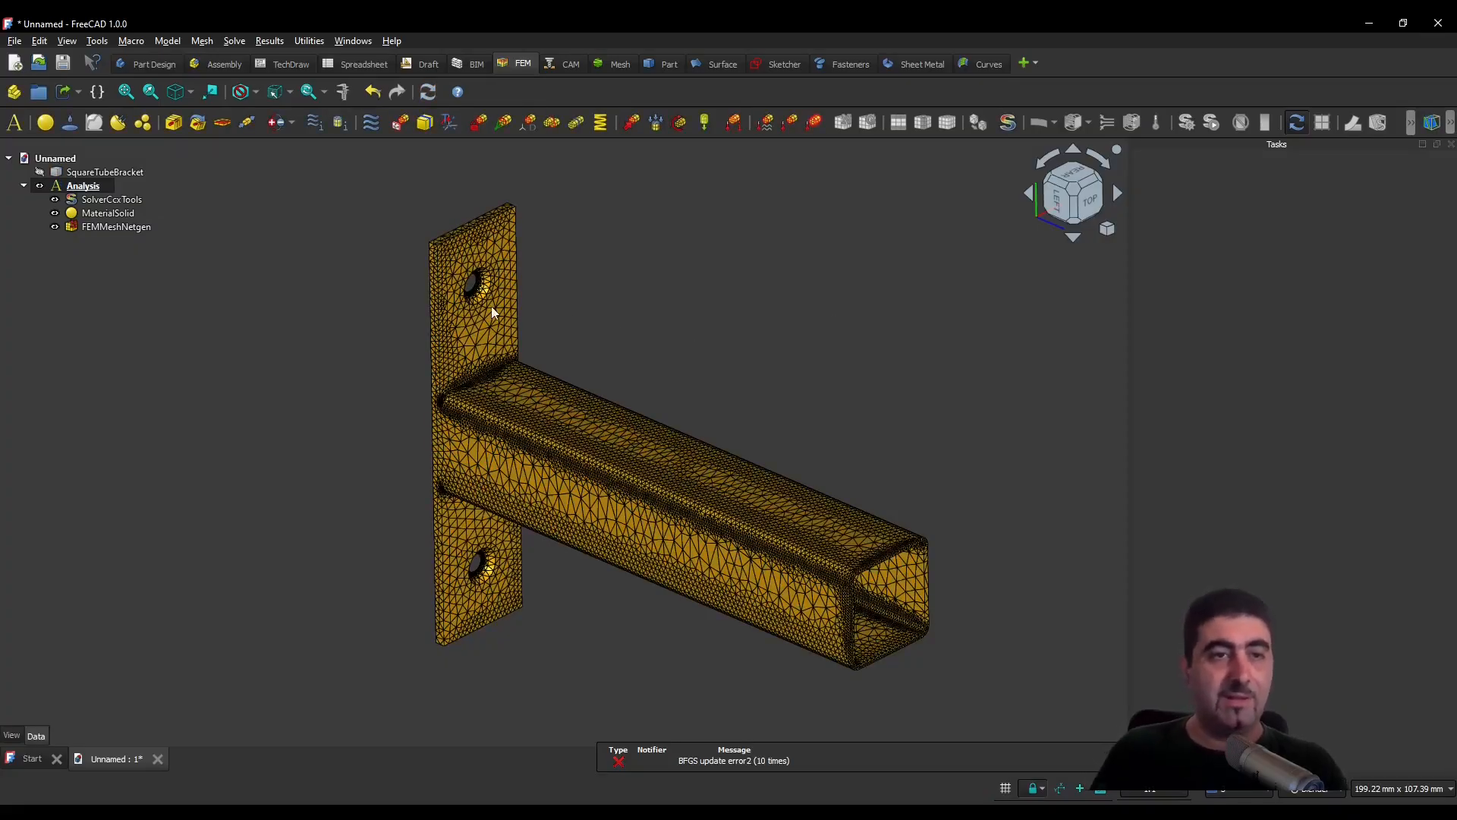
# - Hide the FEMMeshNetgen mesh and show the SquareTubeBracket solid so its faces can be selected
pyautogui.click(55, 227)
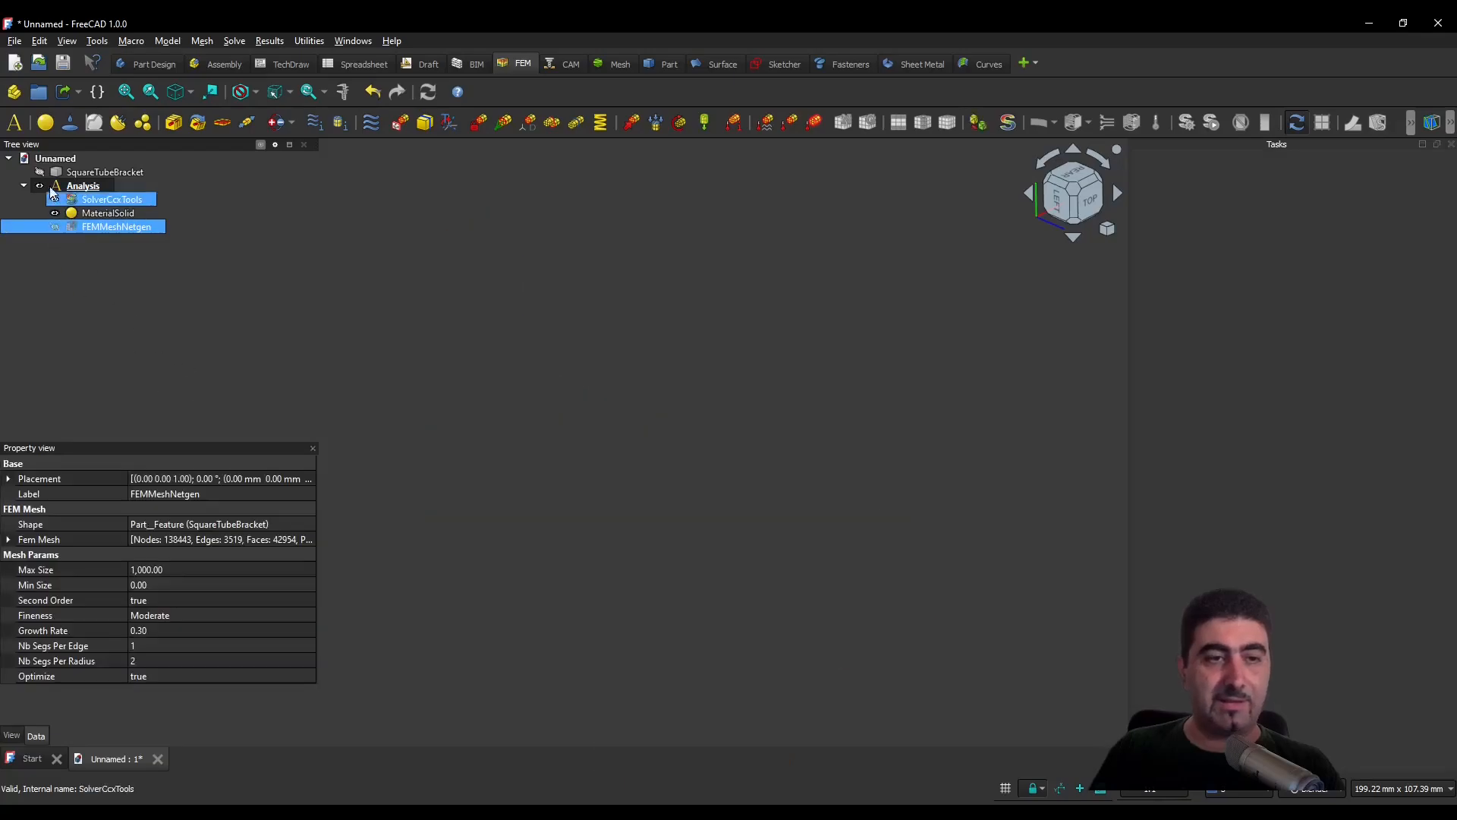
pyautogui.click(105, 171)
pyautogui.press('space')
pyautogui.click(91, 185)
pyautogui.click(109, 170)
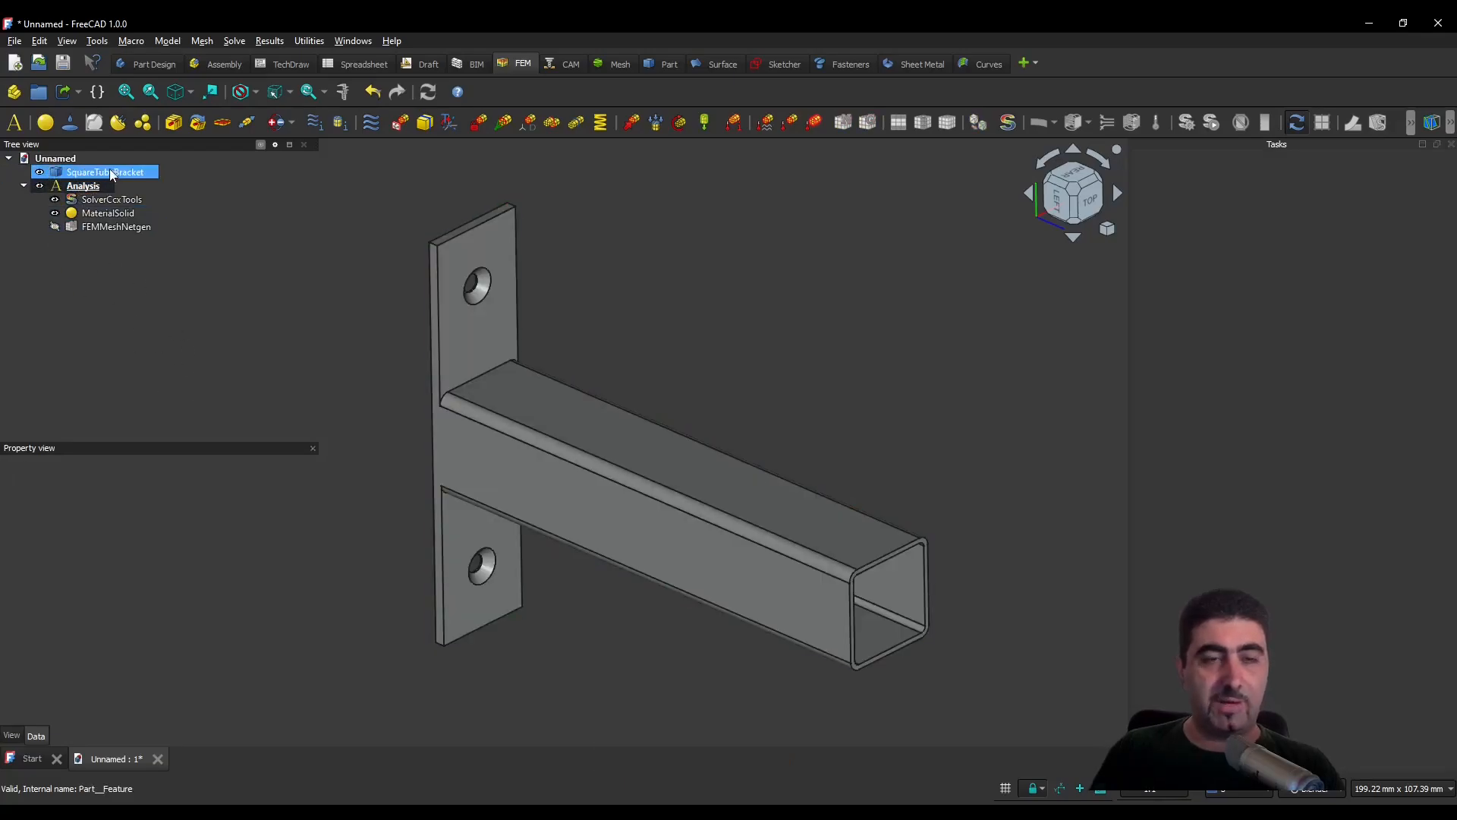
pyautogui.click(744, 349)
pyautogui.scroll(-3, 750, 394)
pyautogui.scroll(3, 790, 393)
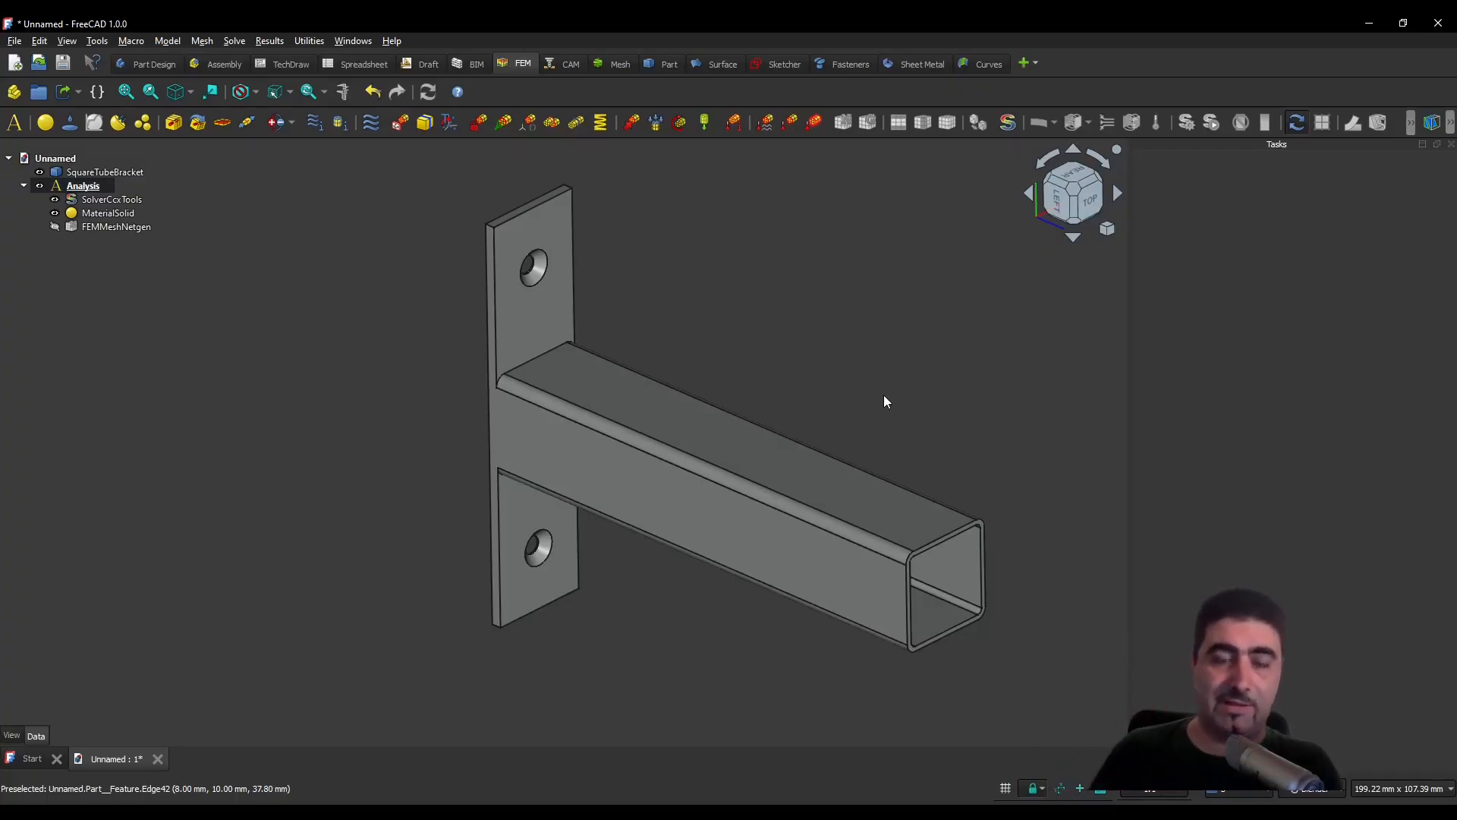
pyautogui.scroll(2, 972, 378)
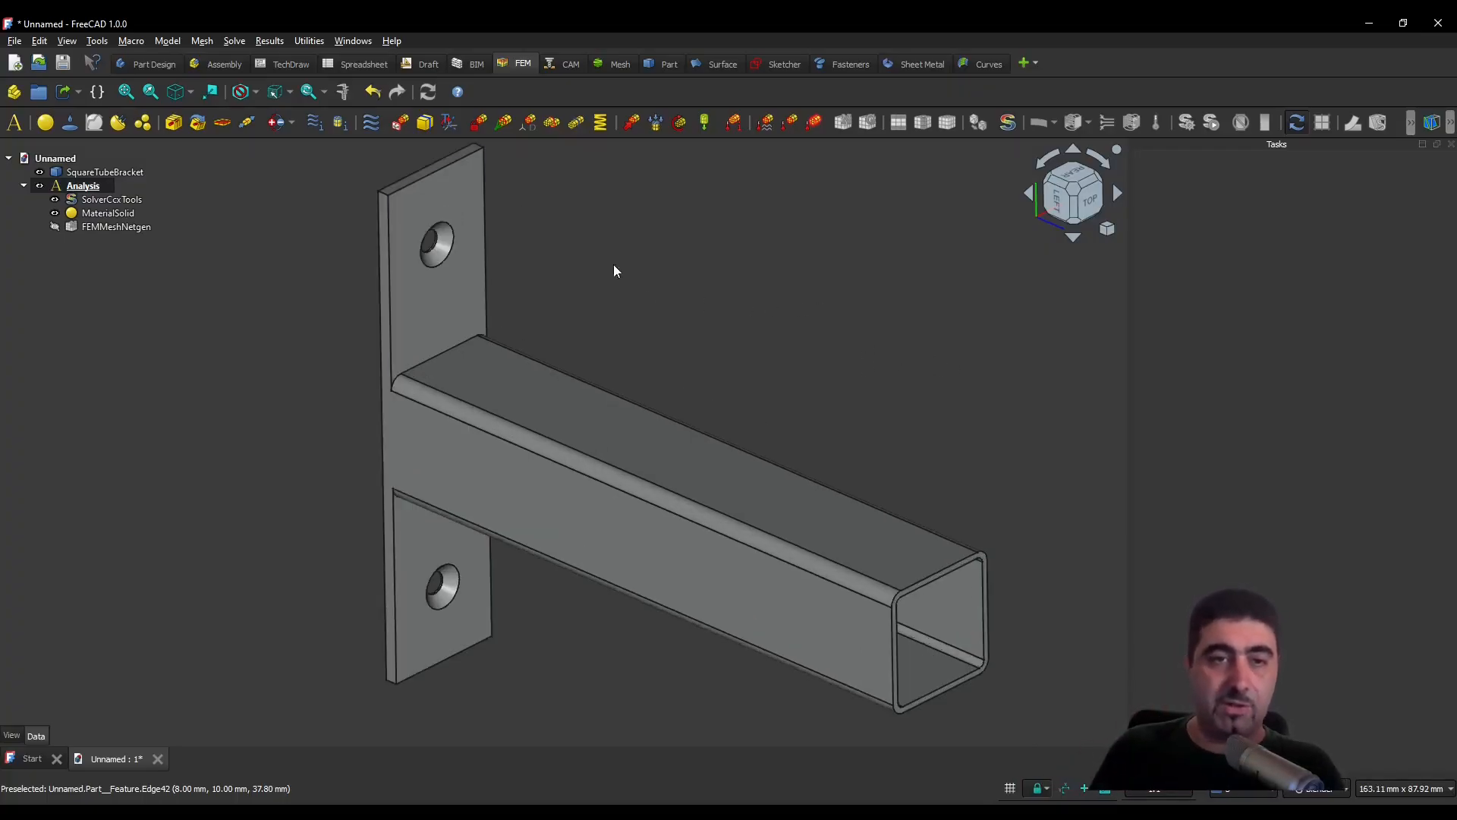
pyautogui.click(480, 127)
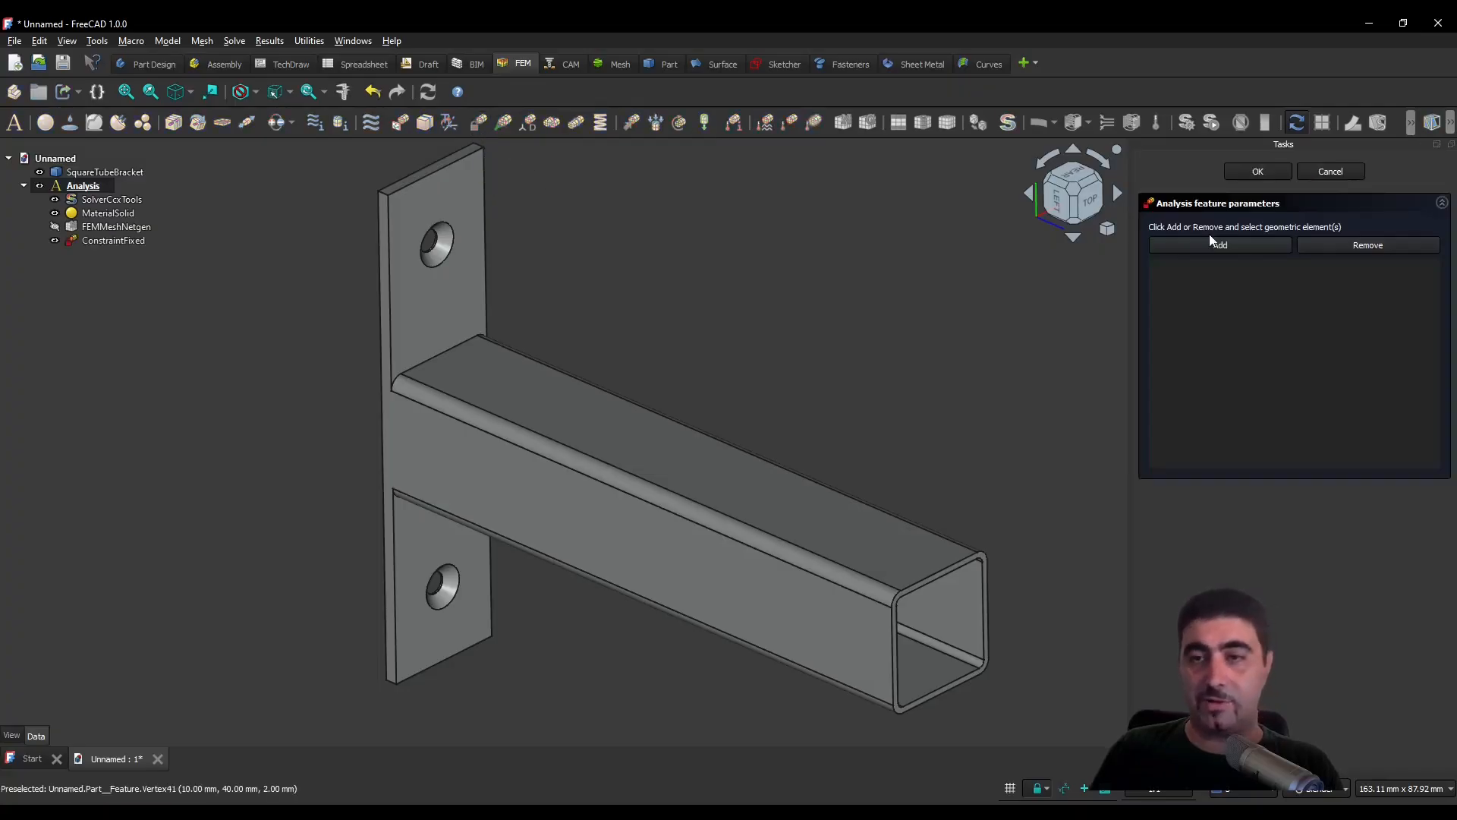
pyautogui.click(1350, 175)
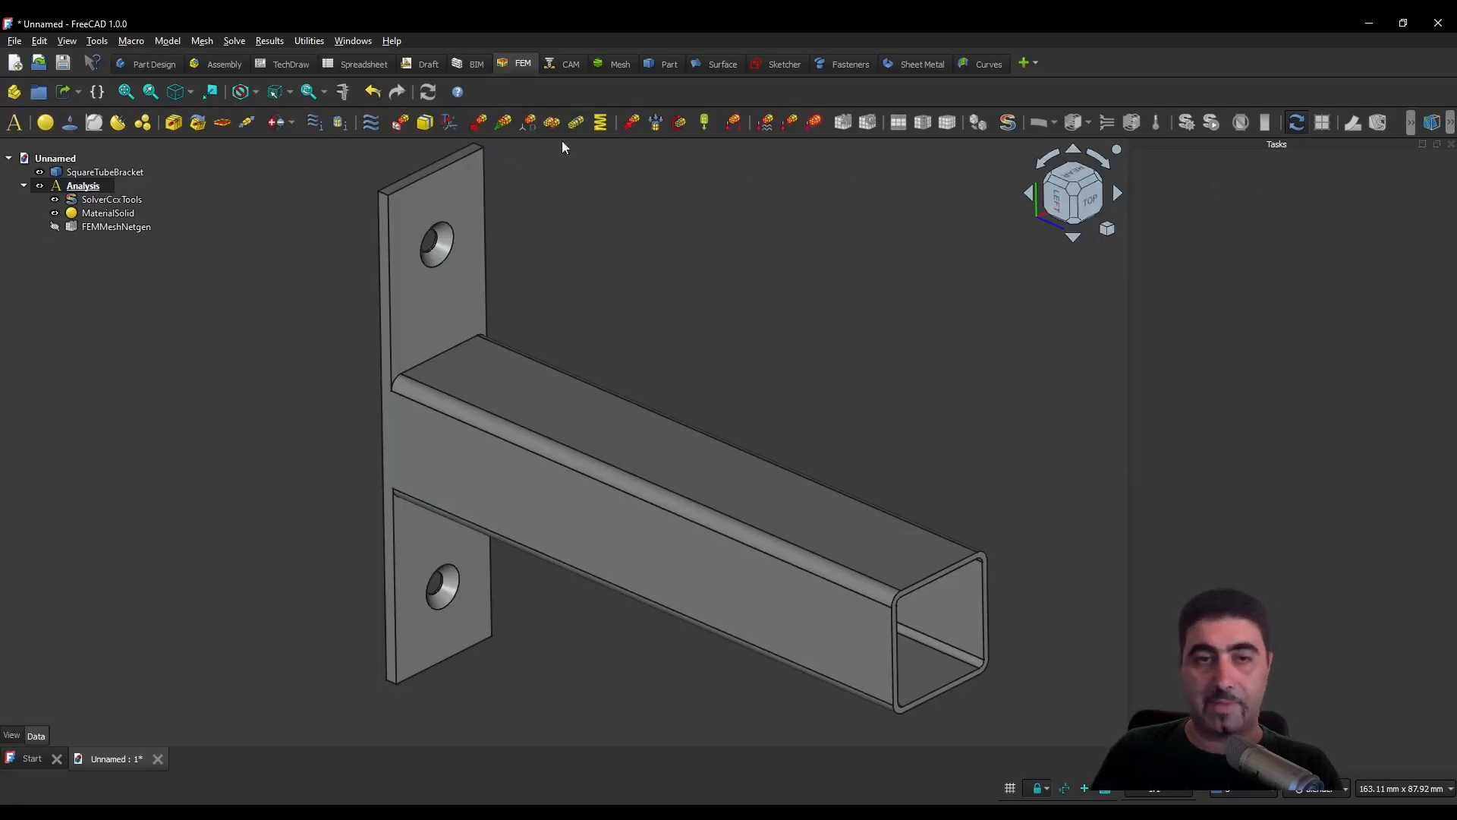
pyautogui.click(504, 123)
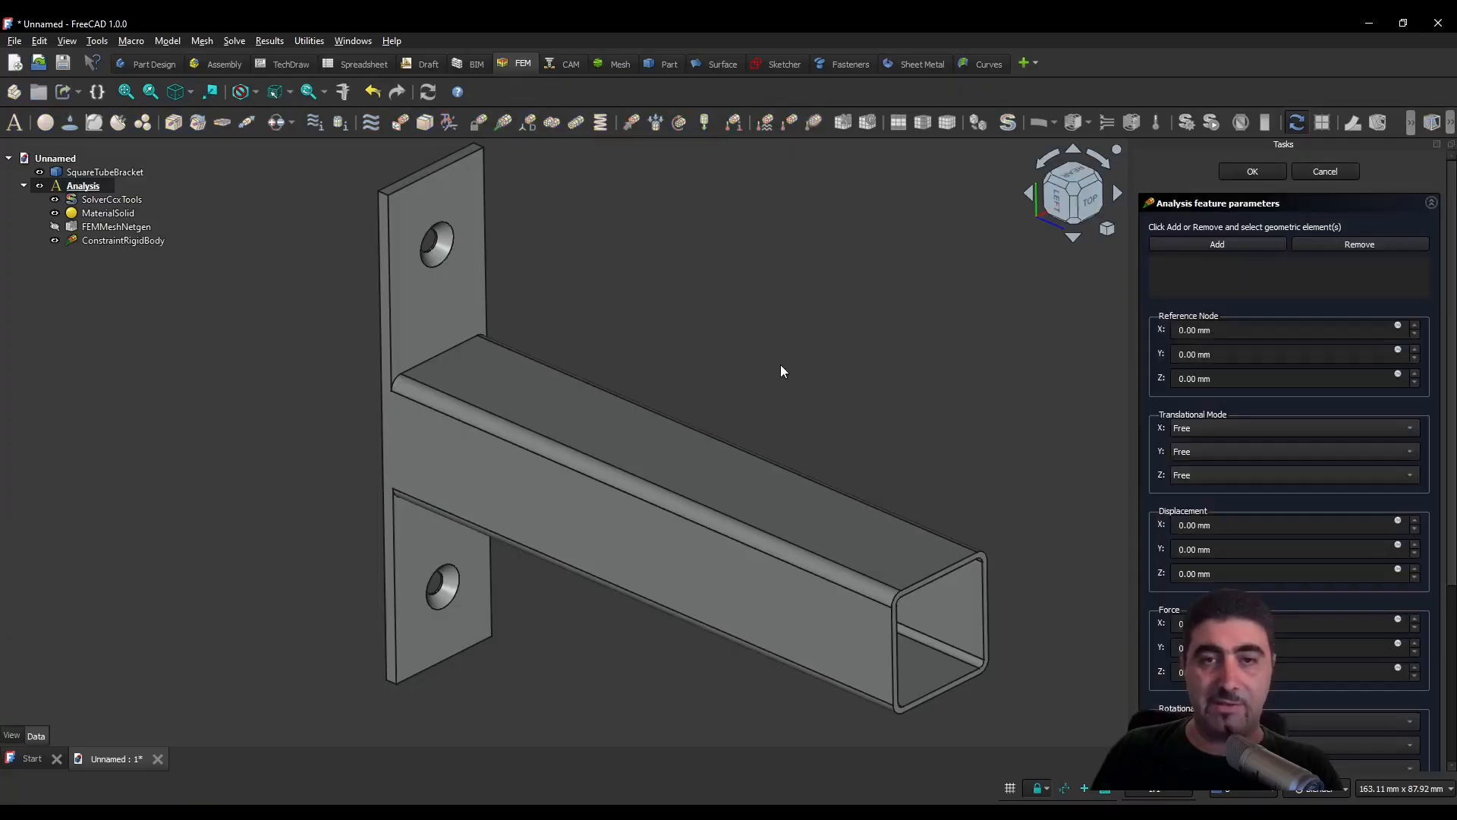
pyautogui.scroll(2, 1348, 427)
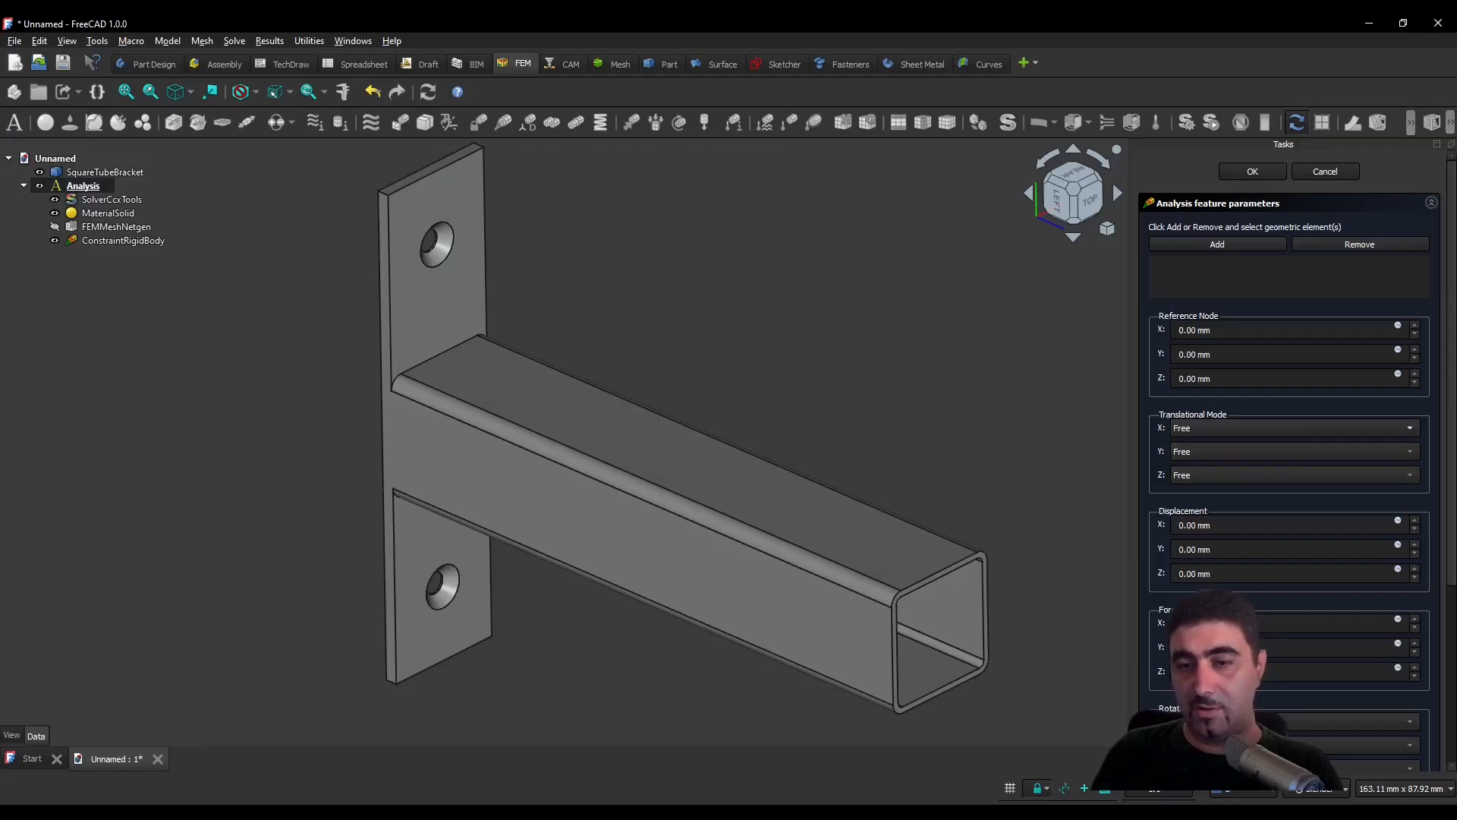
pyautogui.scroll(-5, 1149, 661)
pyautogui.scroll(5, 1149, 660)
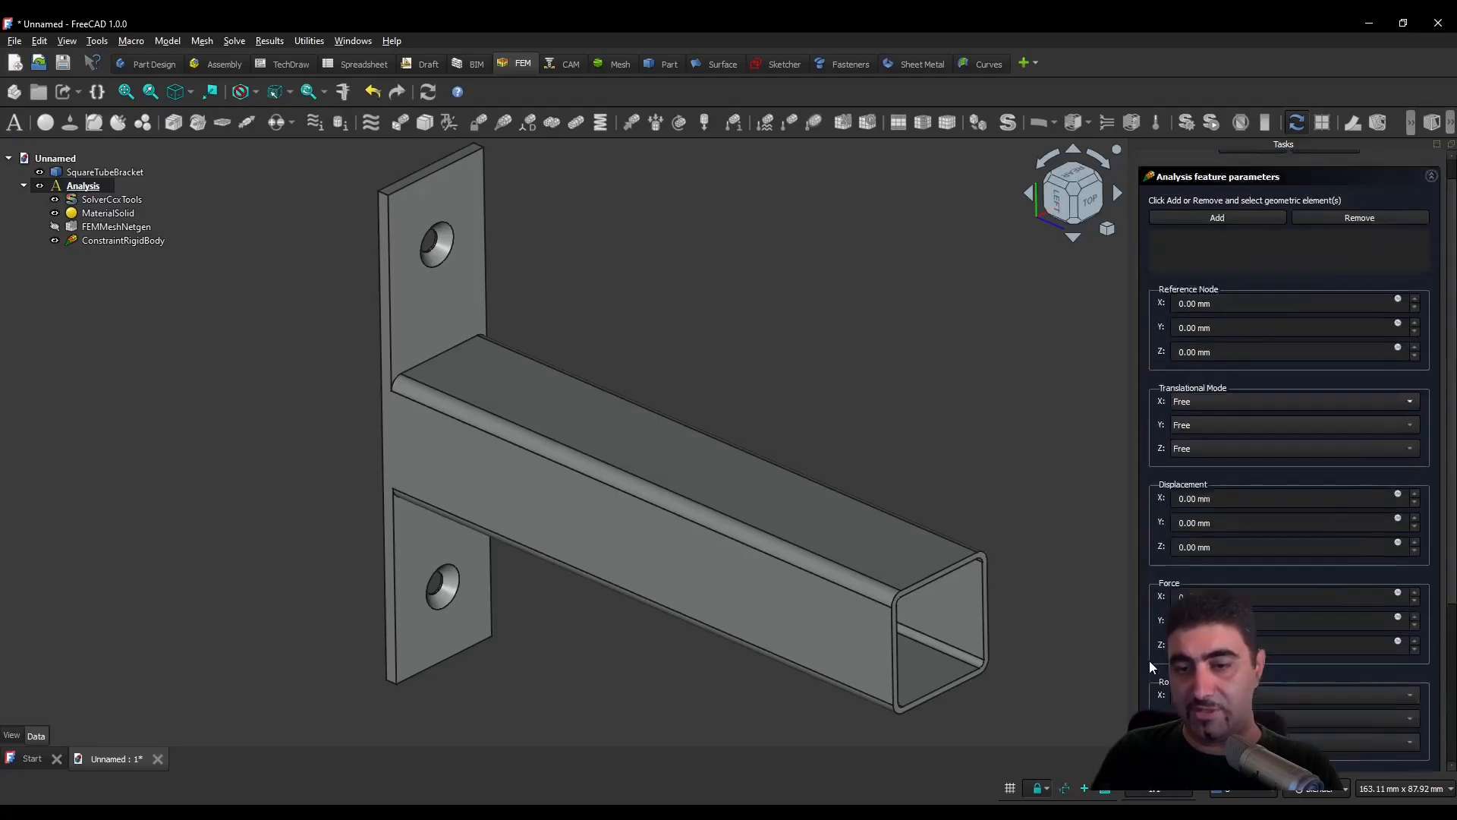
pyautogui.click(1310, 172)
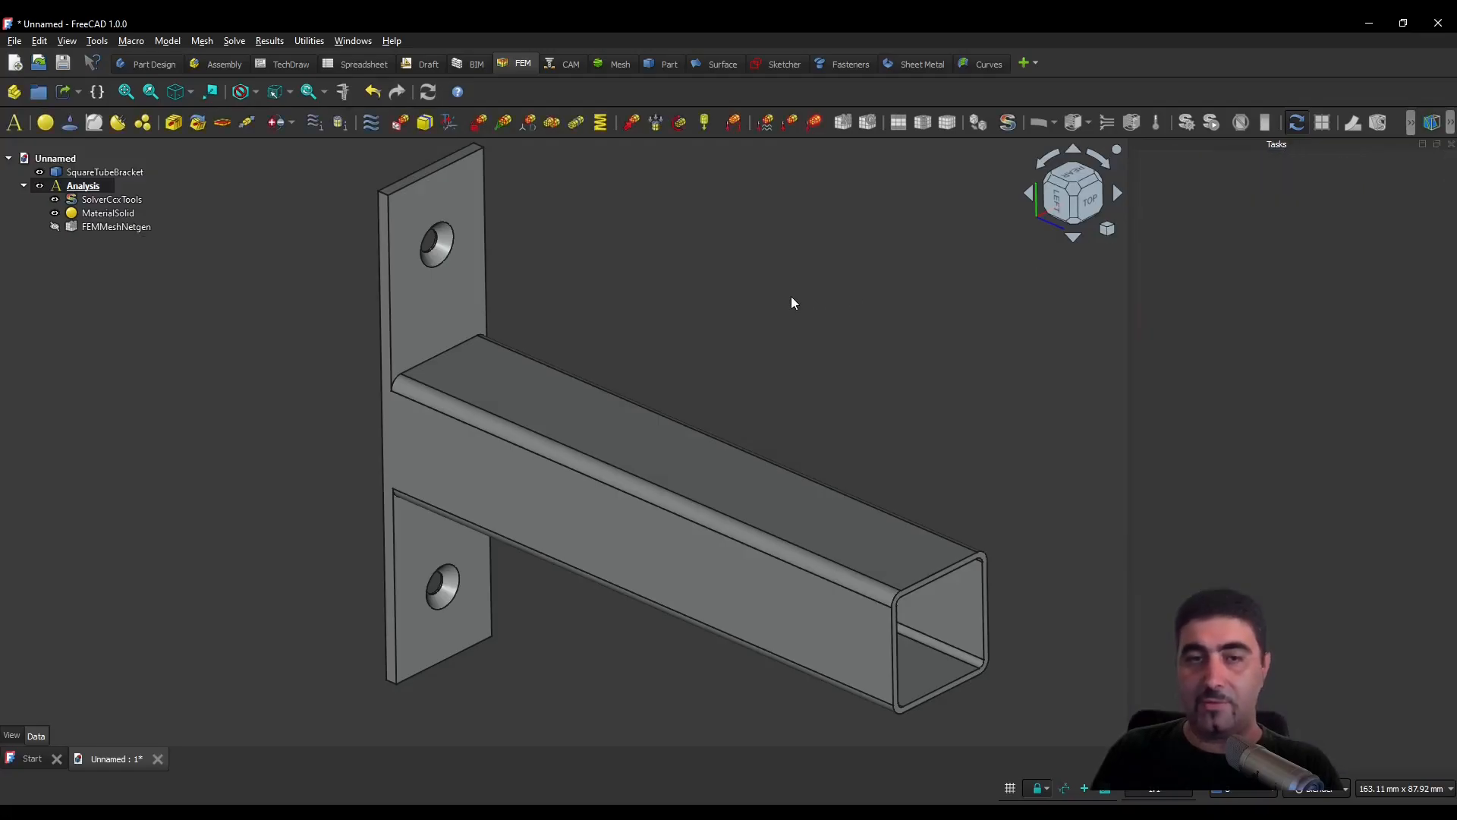
# - Create a fixed boundary condition and add the inner faces of the upper and lower mounting holes as references
pyautogui.click(476, 124)
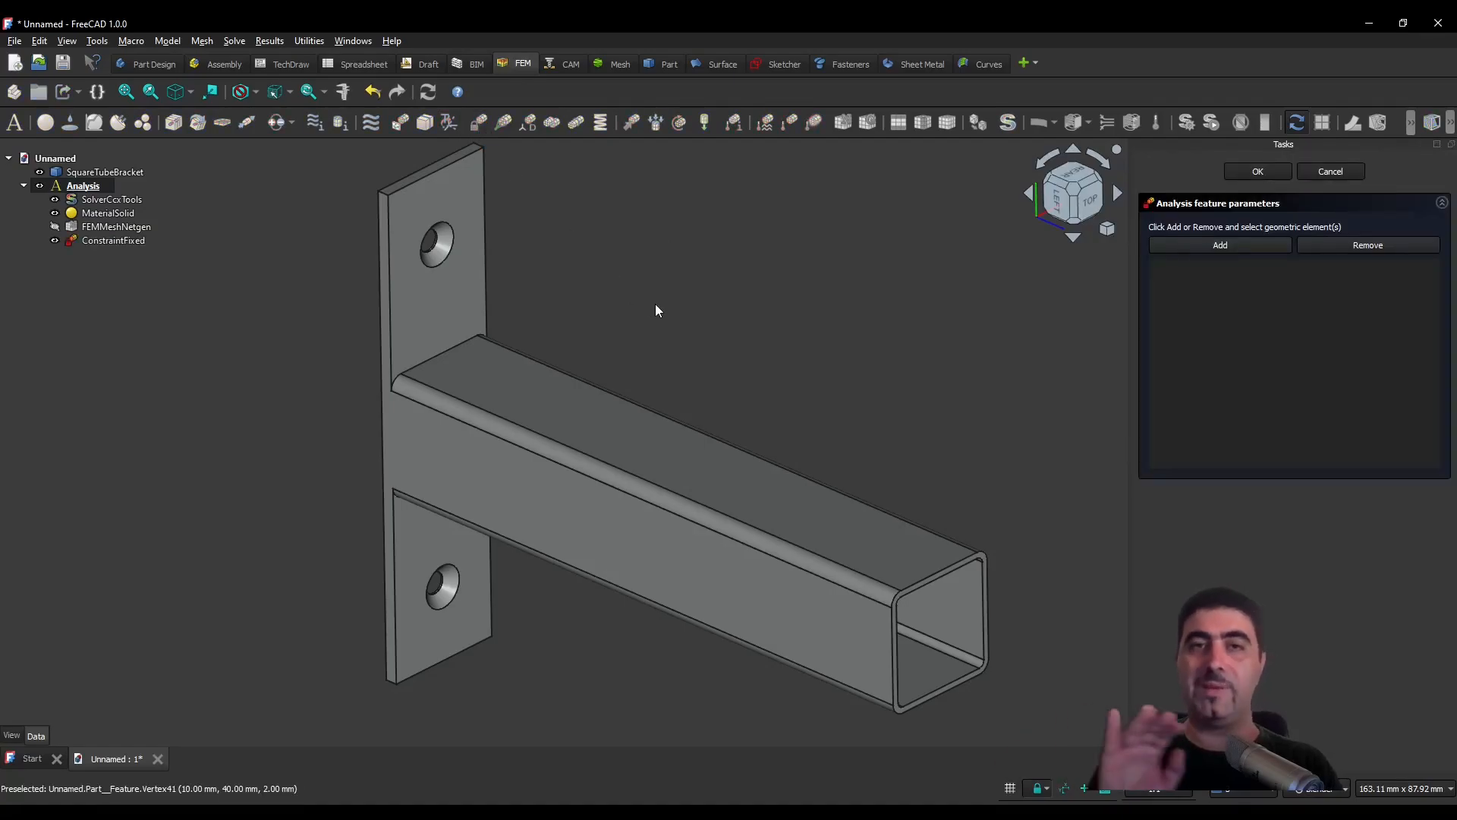
pyautogui.click(1282, 248)
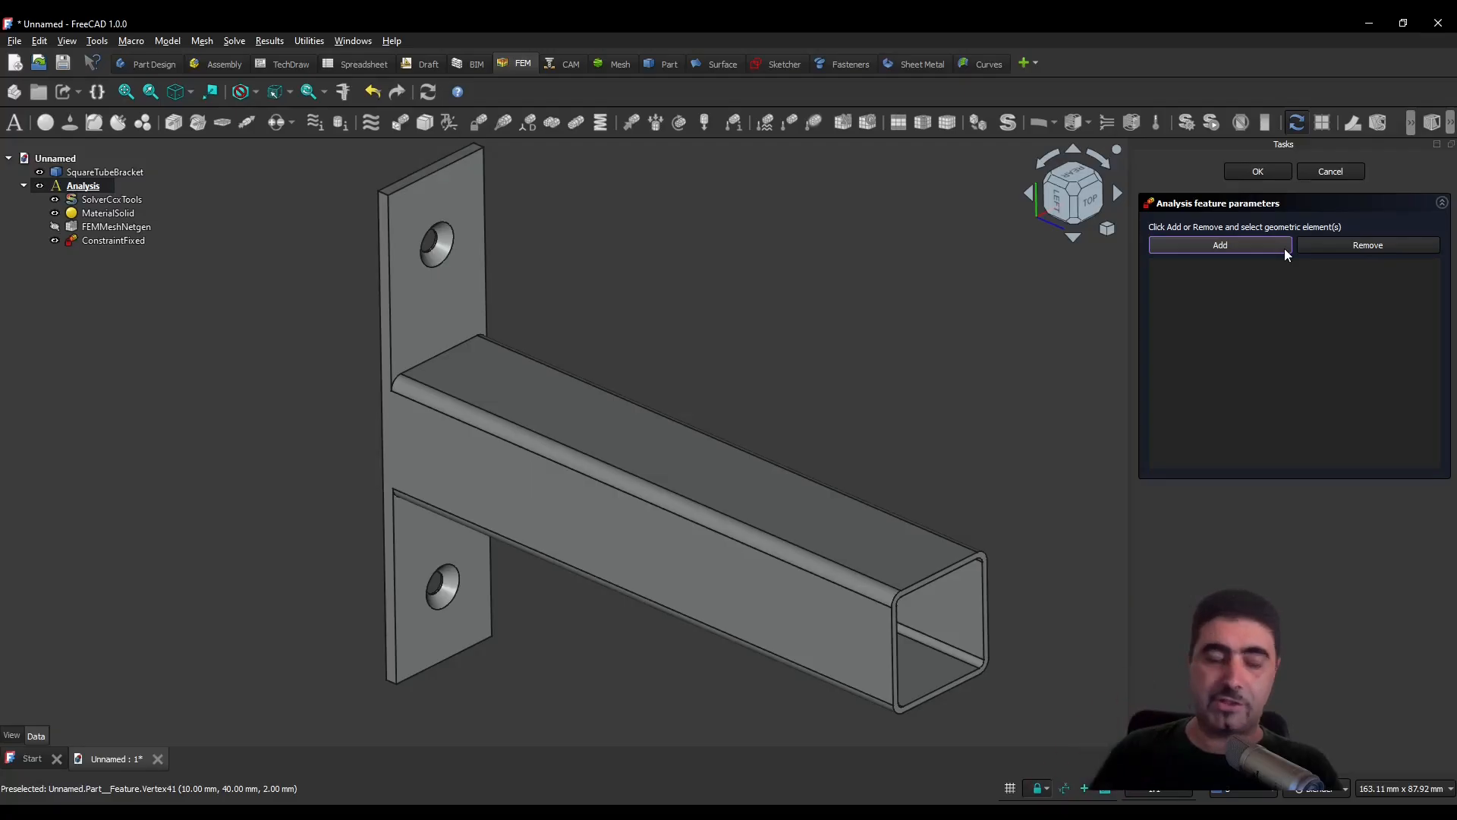
pyautogui.scroll(5, 504, 276)
pyautogui.click(504, 275)
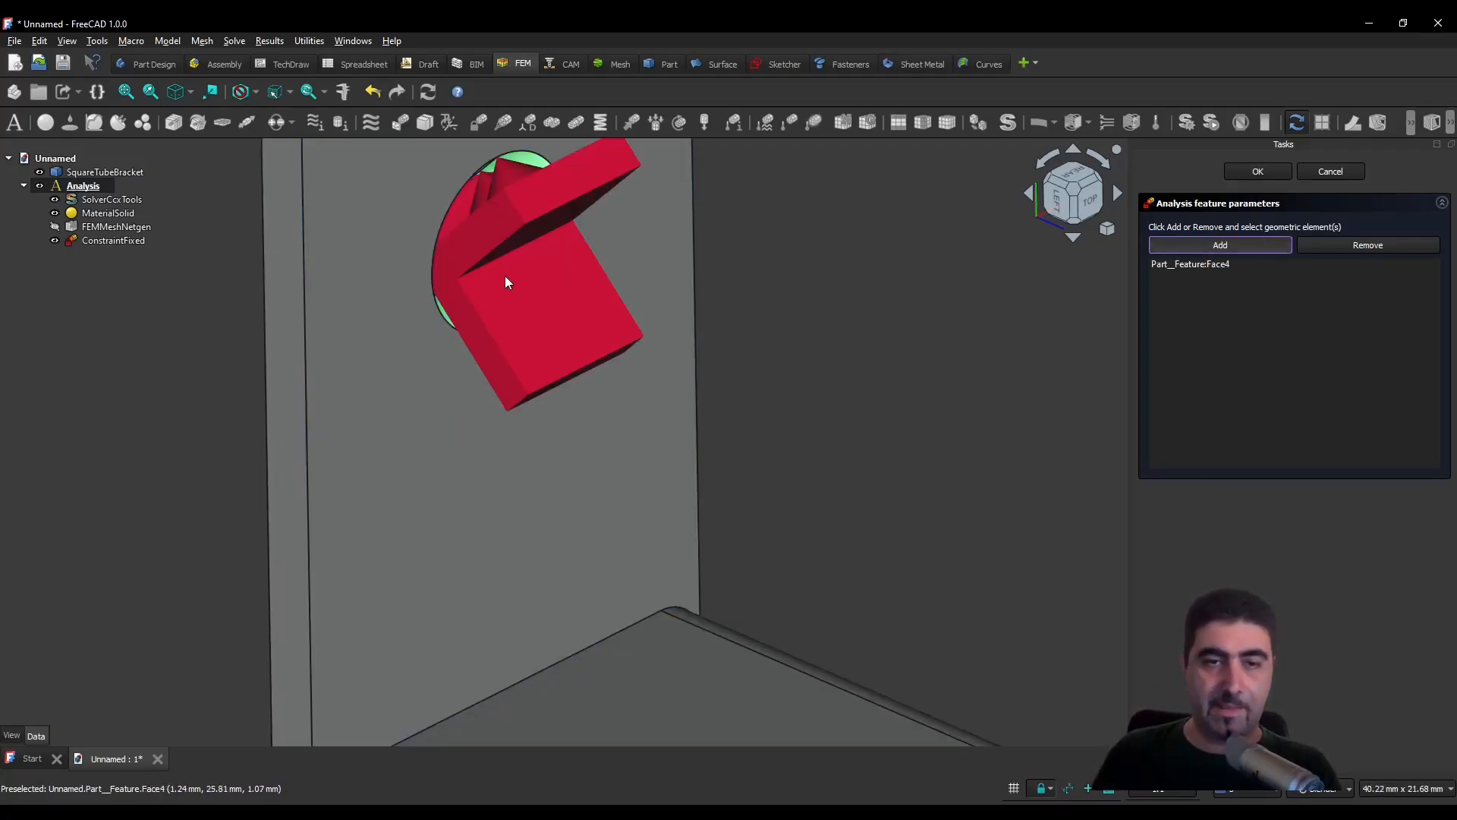
pyautogui.scroll(-2, 504, 275)
pyautogui.scroll(-5, 504, 275)
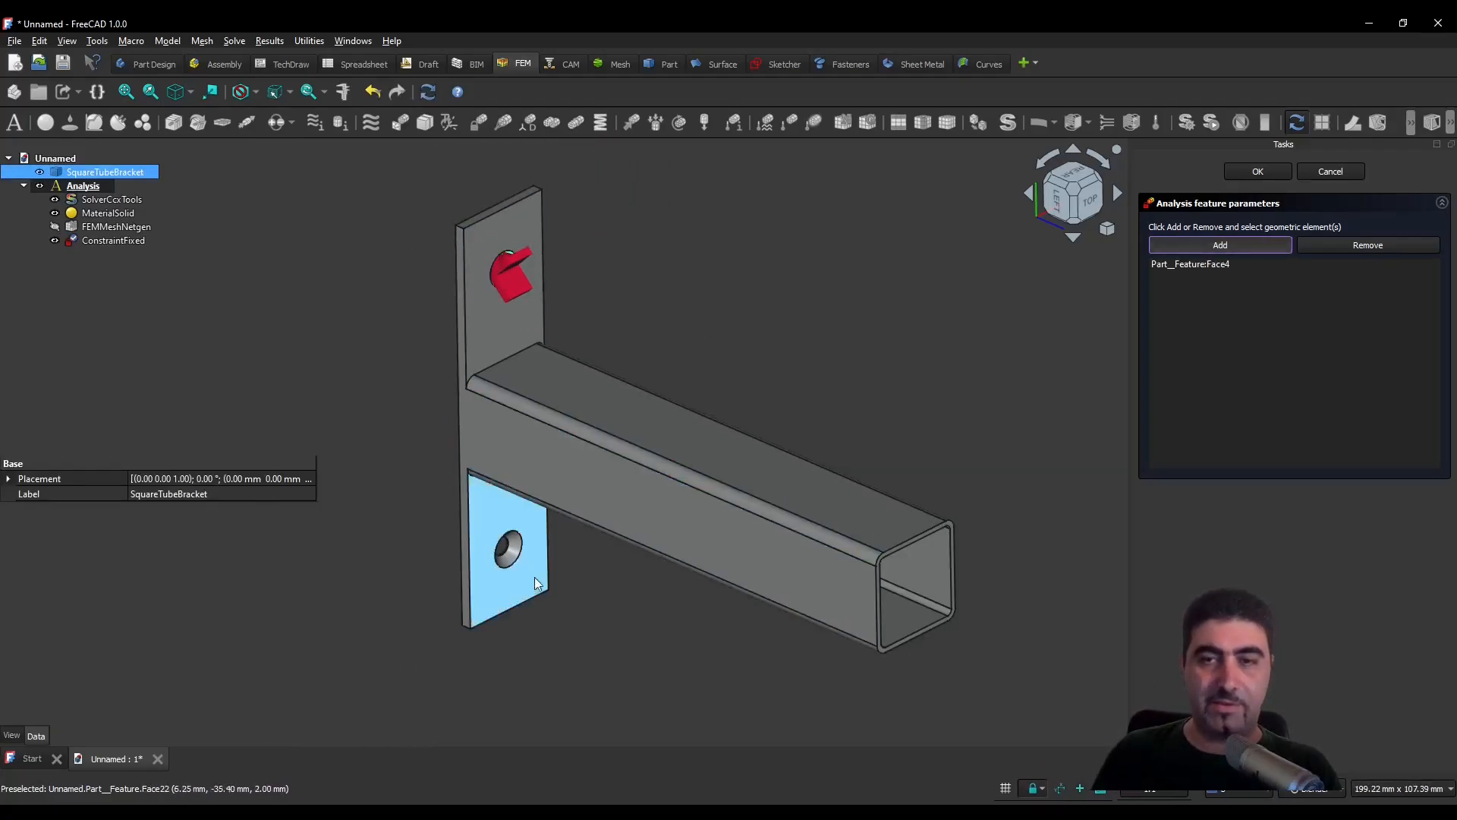
pyautogui.scroll(5, 524, 562)
pyautogui.click(425, 435)
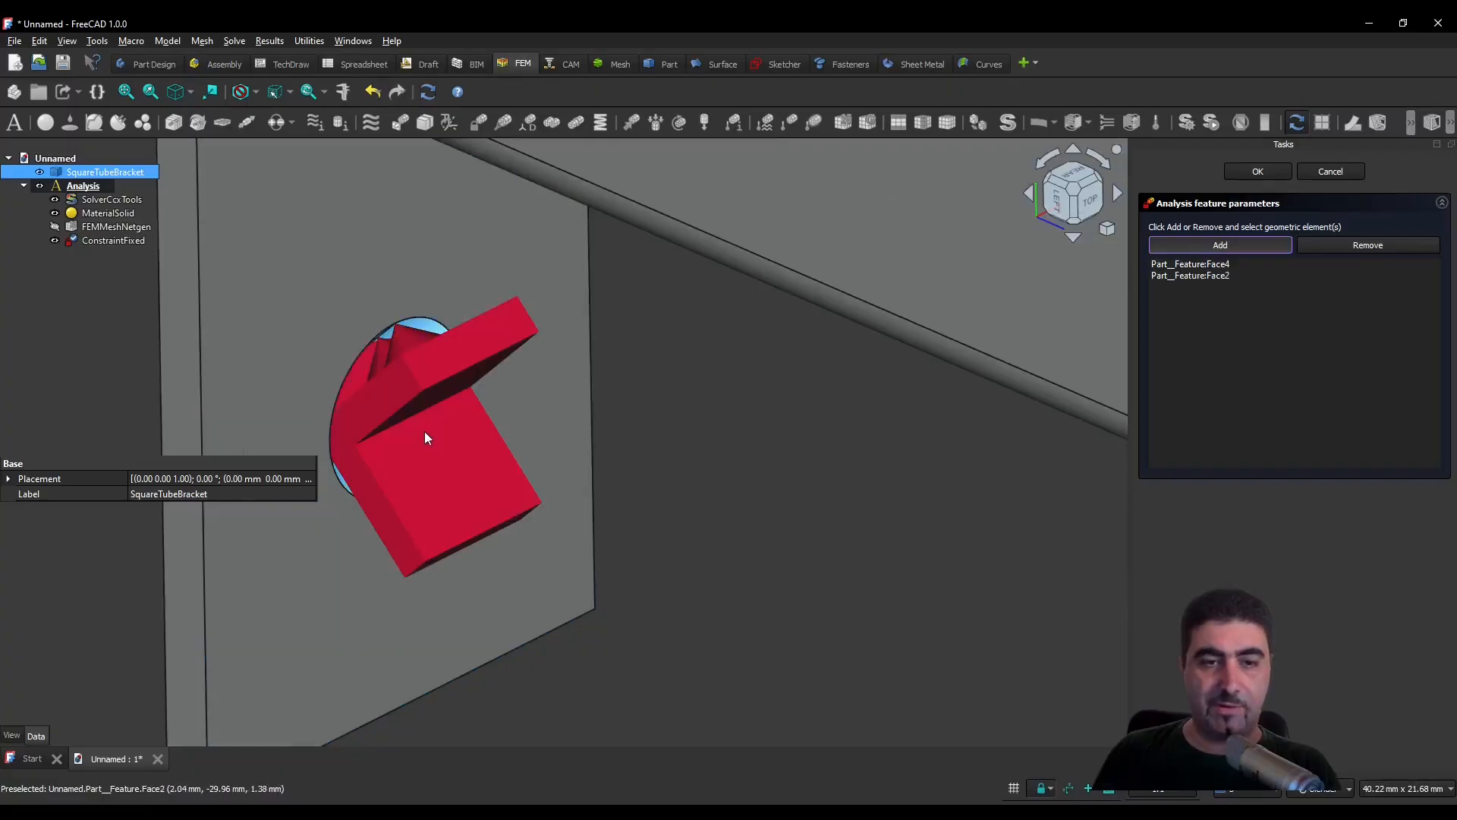
pyautogui.scroll(-6, 425, 431)
pyautogui.scroll(3, 489, 354)
# - Try adding the mounting plate's back face to the fixed boundary condition
pyautogui.moveTo(491, 356); pyautogui.dragTo(781, 342, button='middle')
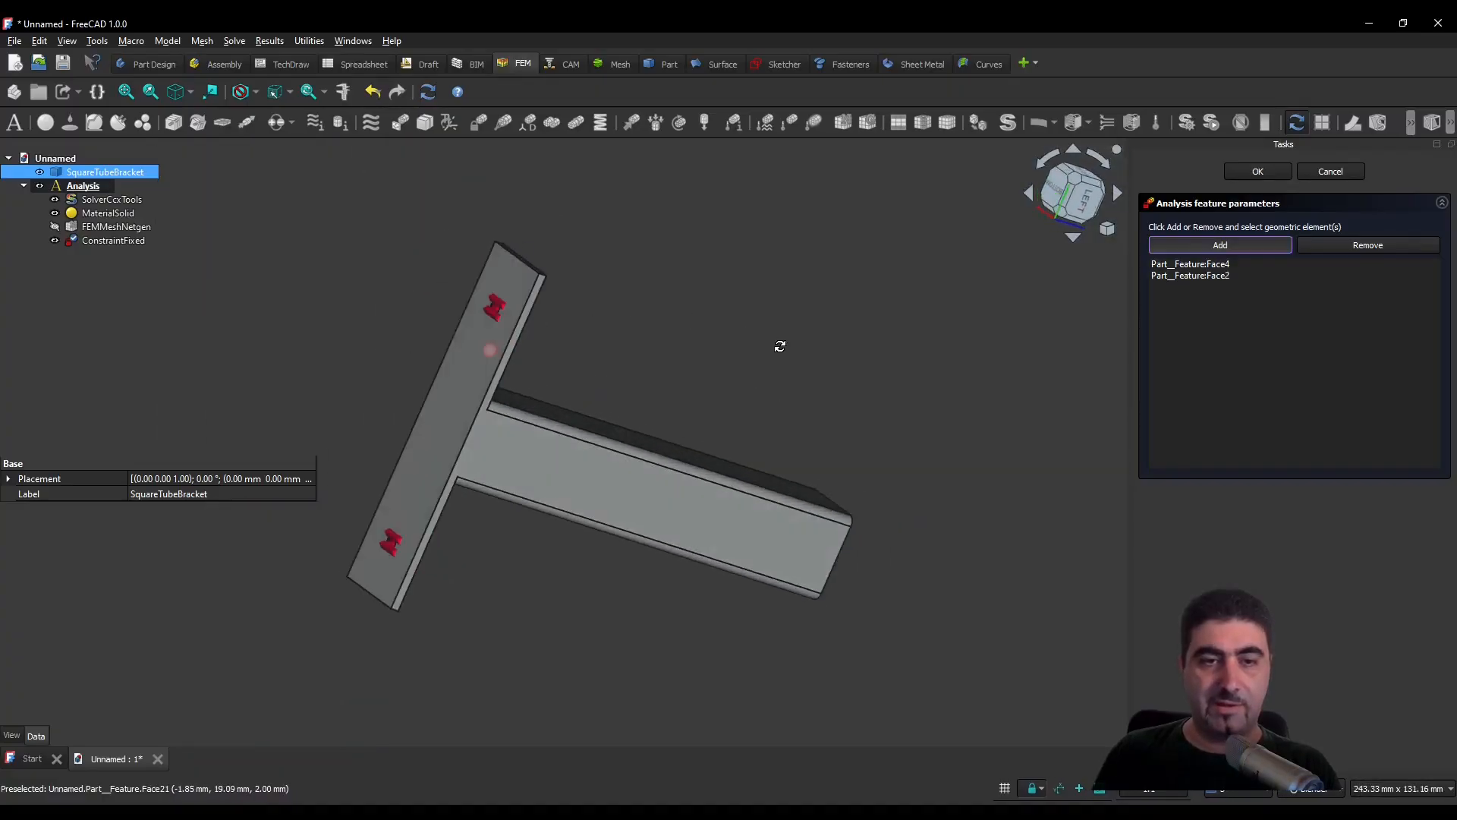
pyautogui.click(464, 403)
pyautogui.scroll(4, 450, 407)
pyautogui.moveTo(450, 406); pyautogui.dragTo(456, 278, button='middle')
pyautogui.scroll(-5, 460, 269)
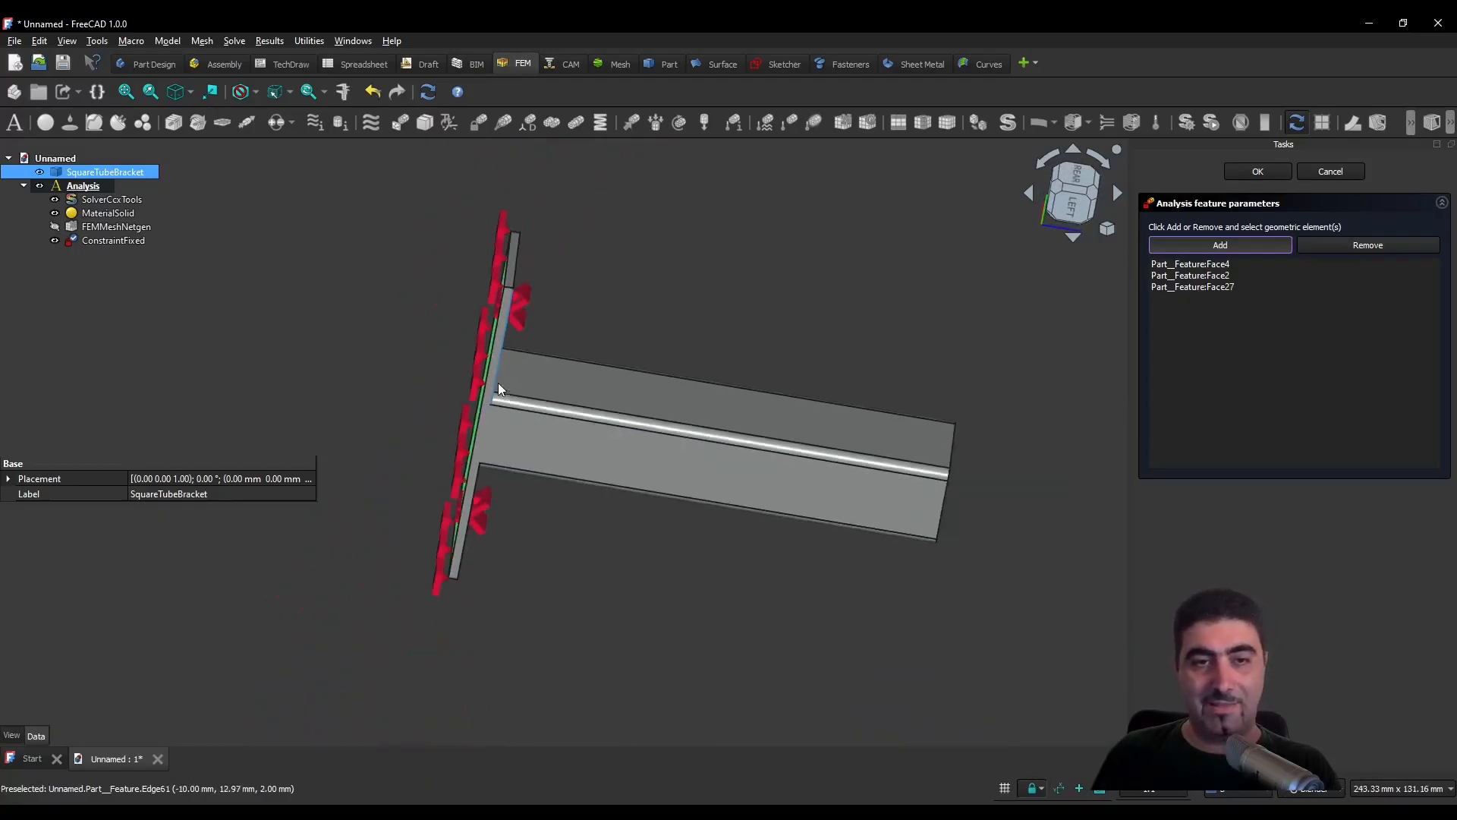
pyautogui.moveTo(498, 386); pyautogui.dragTo(426, 334, button='middle')
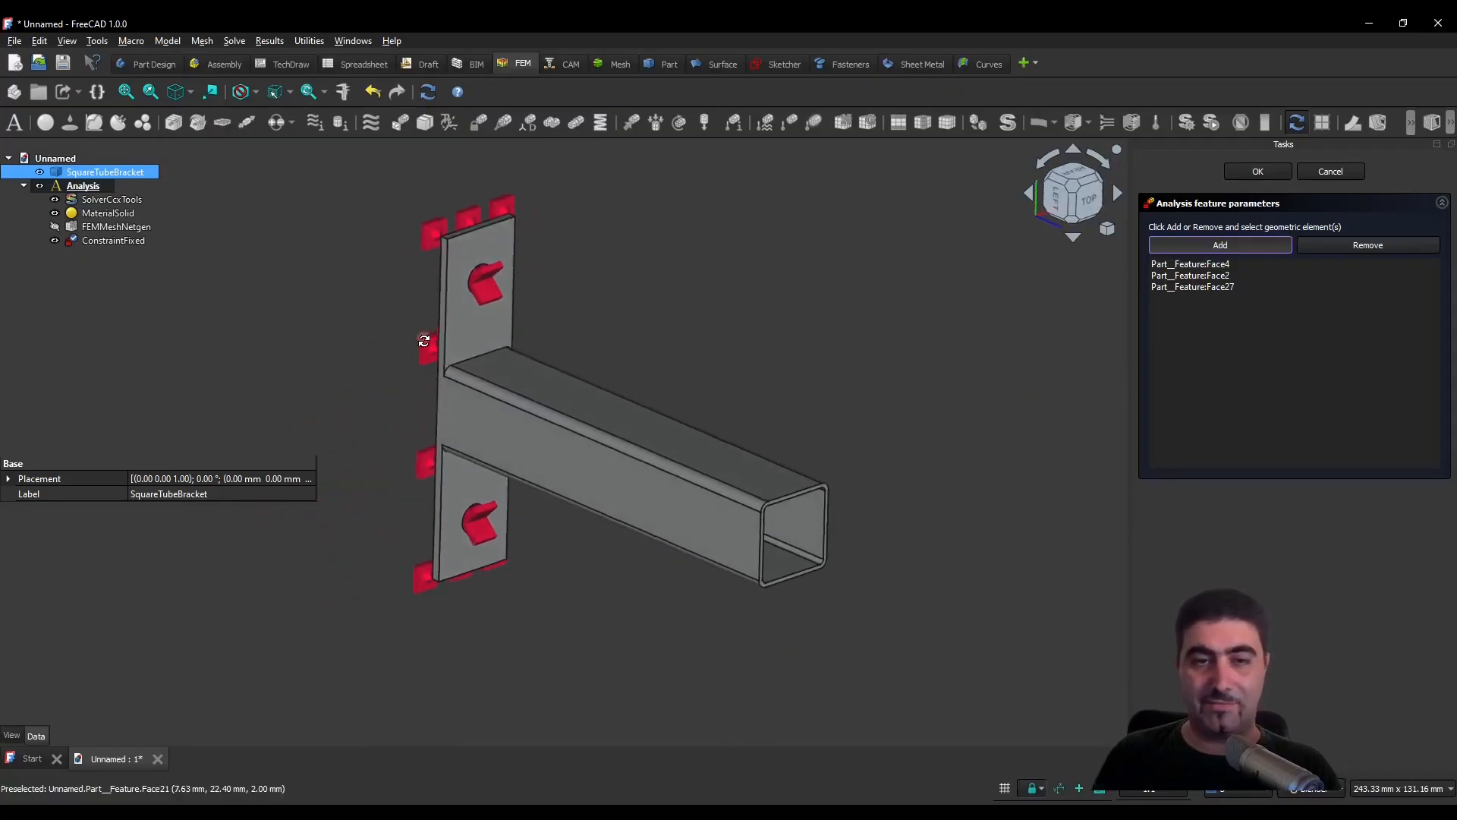
# - Remove the plate's back face from the fixed boundary condition's references and accept the constraint
pyautogui.click(1366, 245)
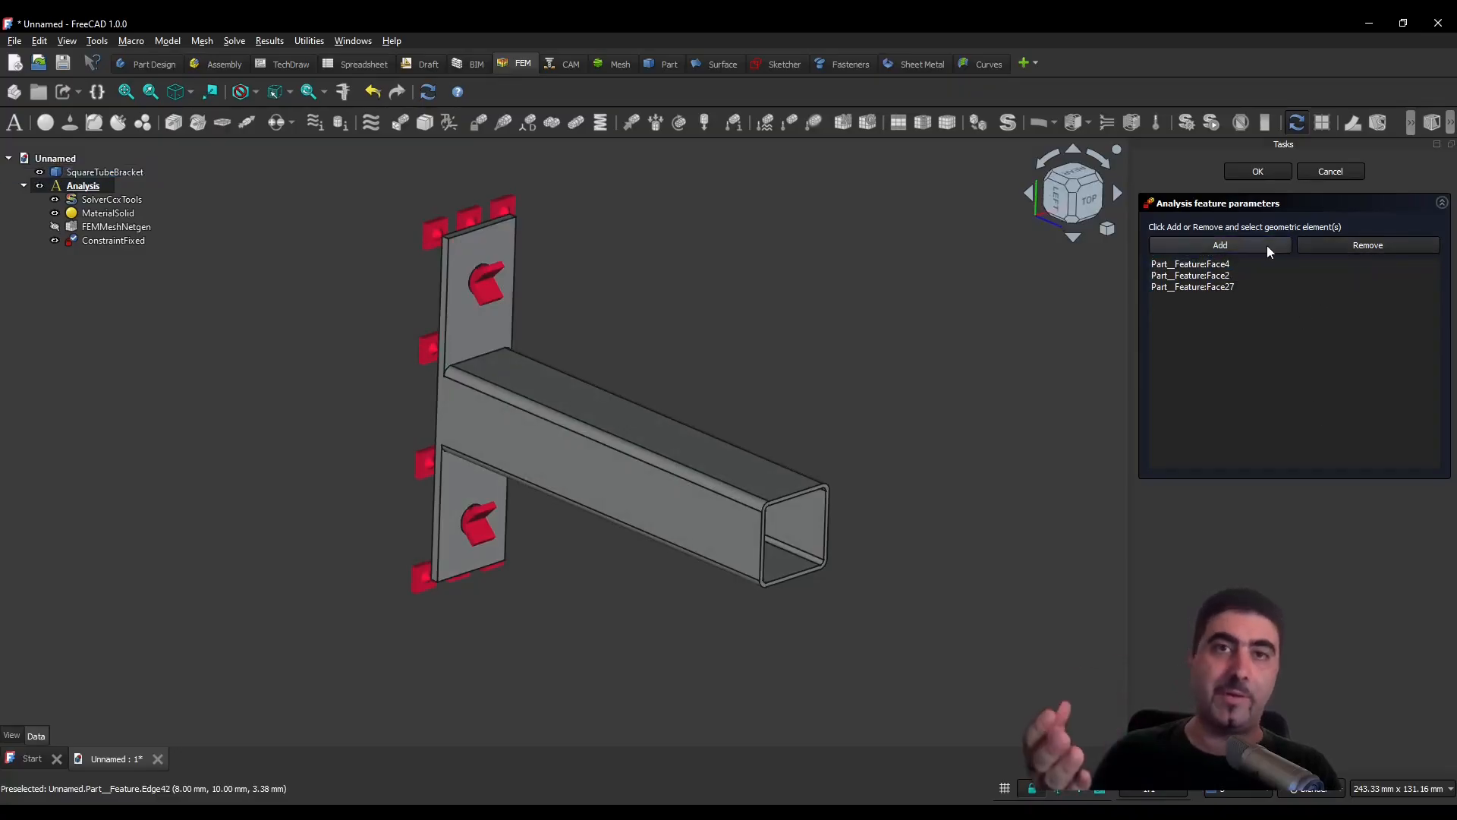
pyautogui.click(1373, 246)
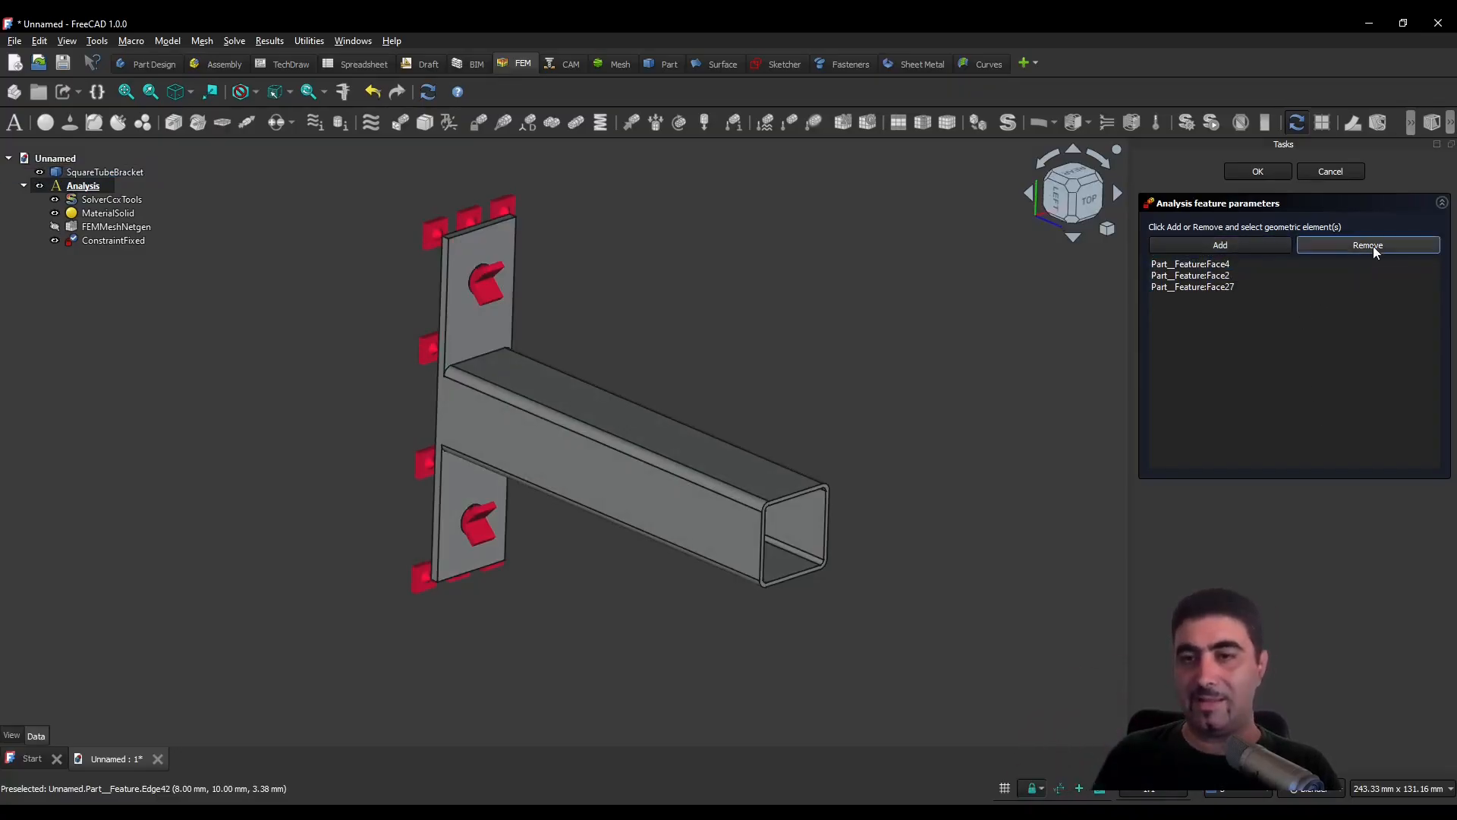
pyautogui.click(1218, 288)
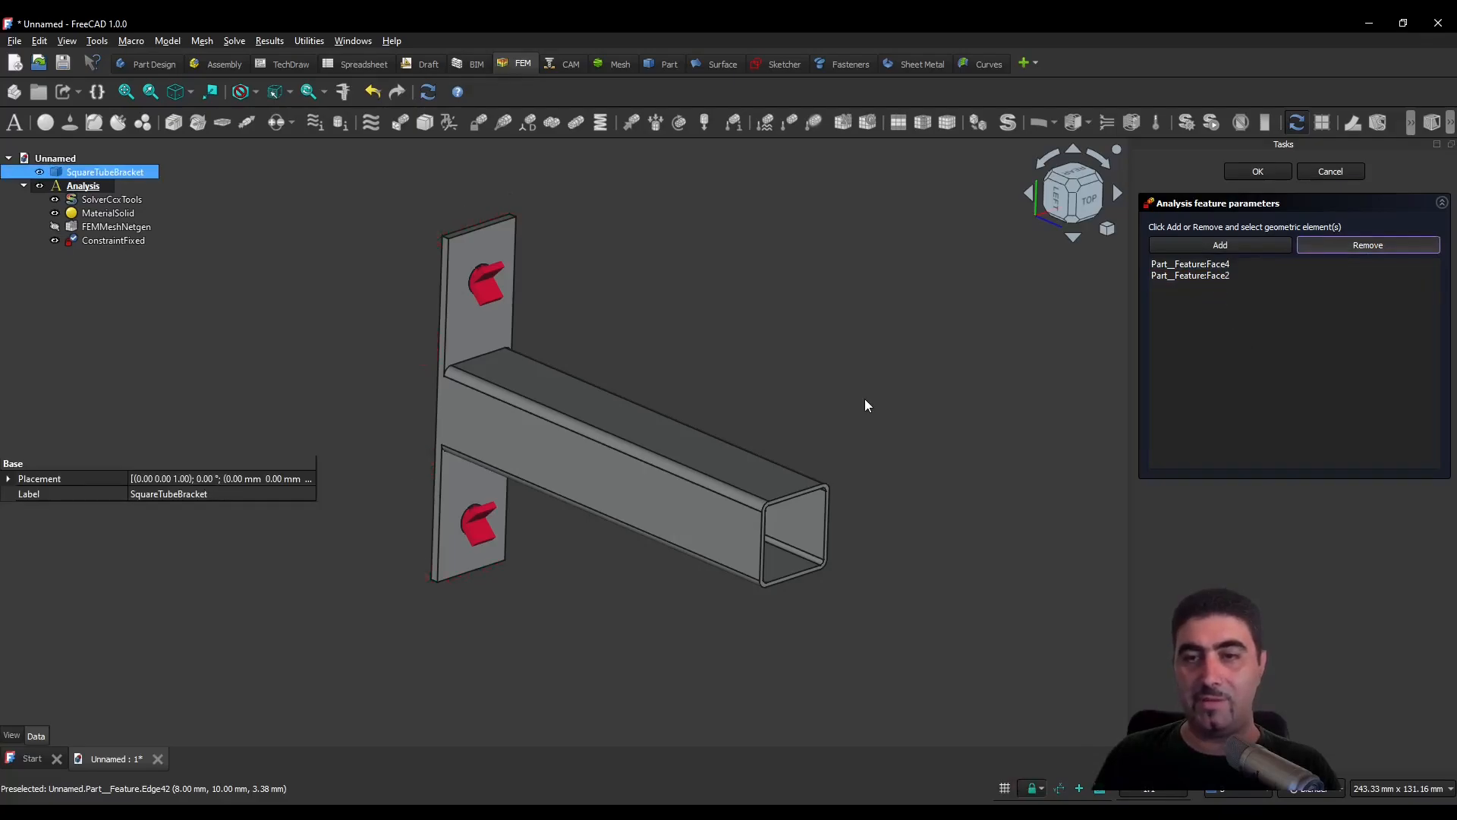
pyautogui.click(1261, 170)
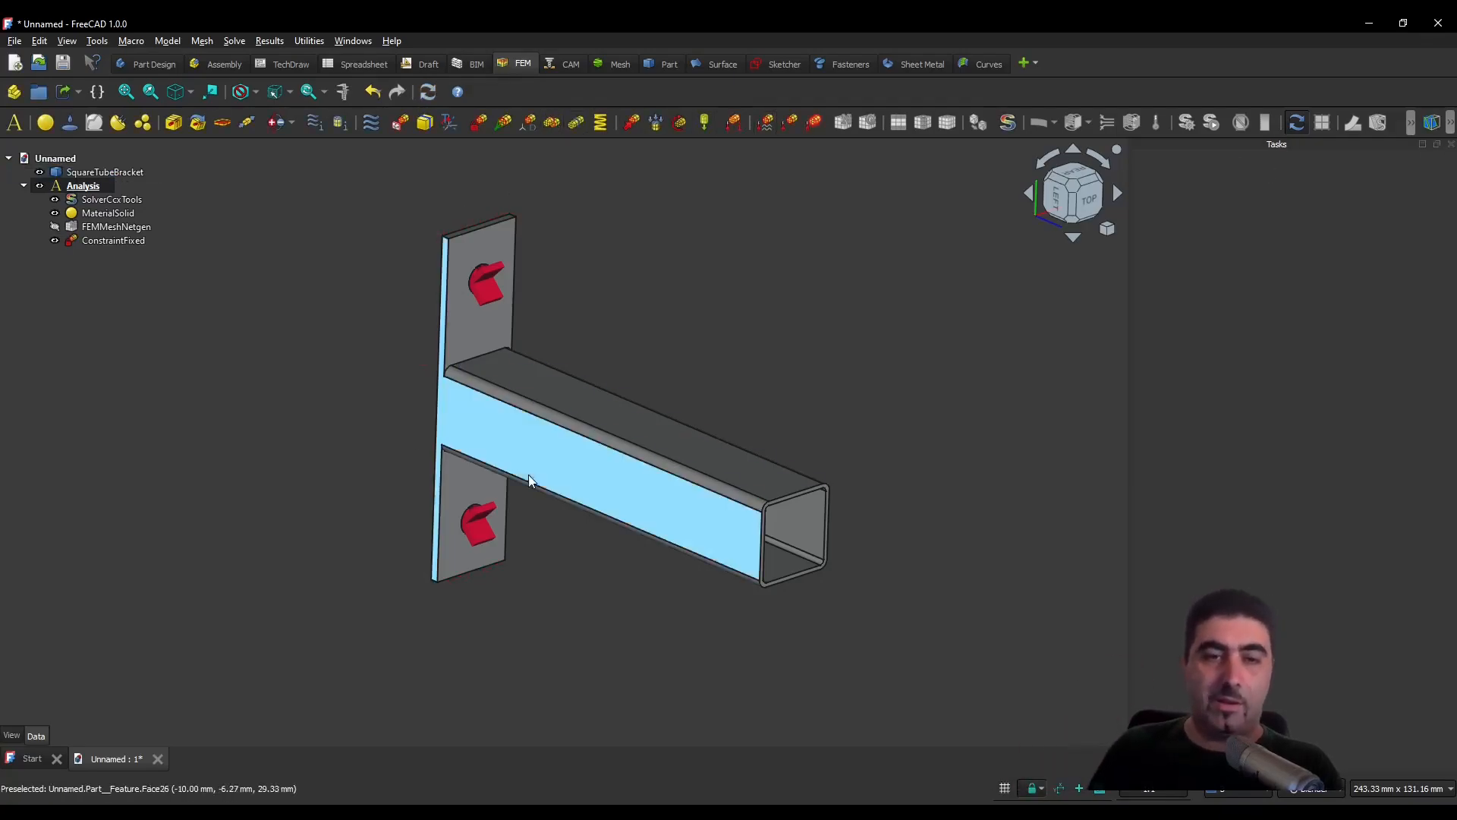
# - Create a force load on the square tube's top face and reverse its direction so it acts downward
pyautogui.click(632, 123)
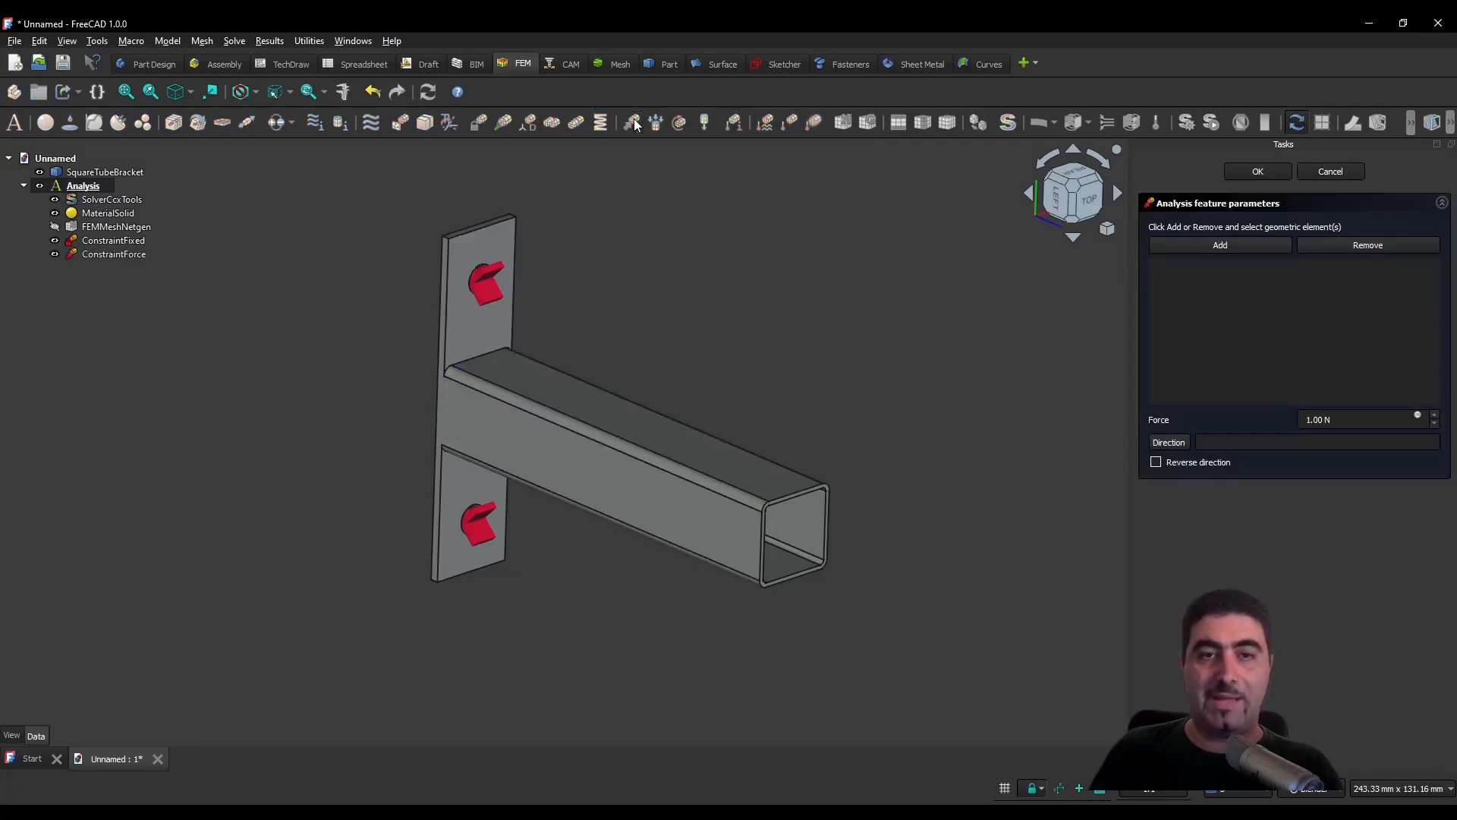
pyautogui.click(1220, 245)
pyautogui.click(645, 420)
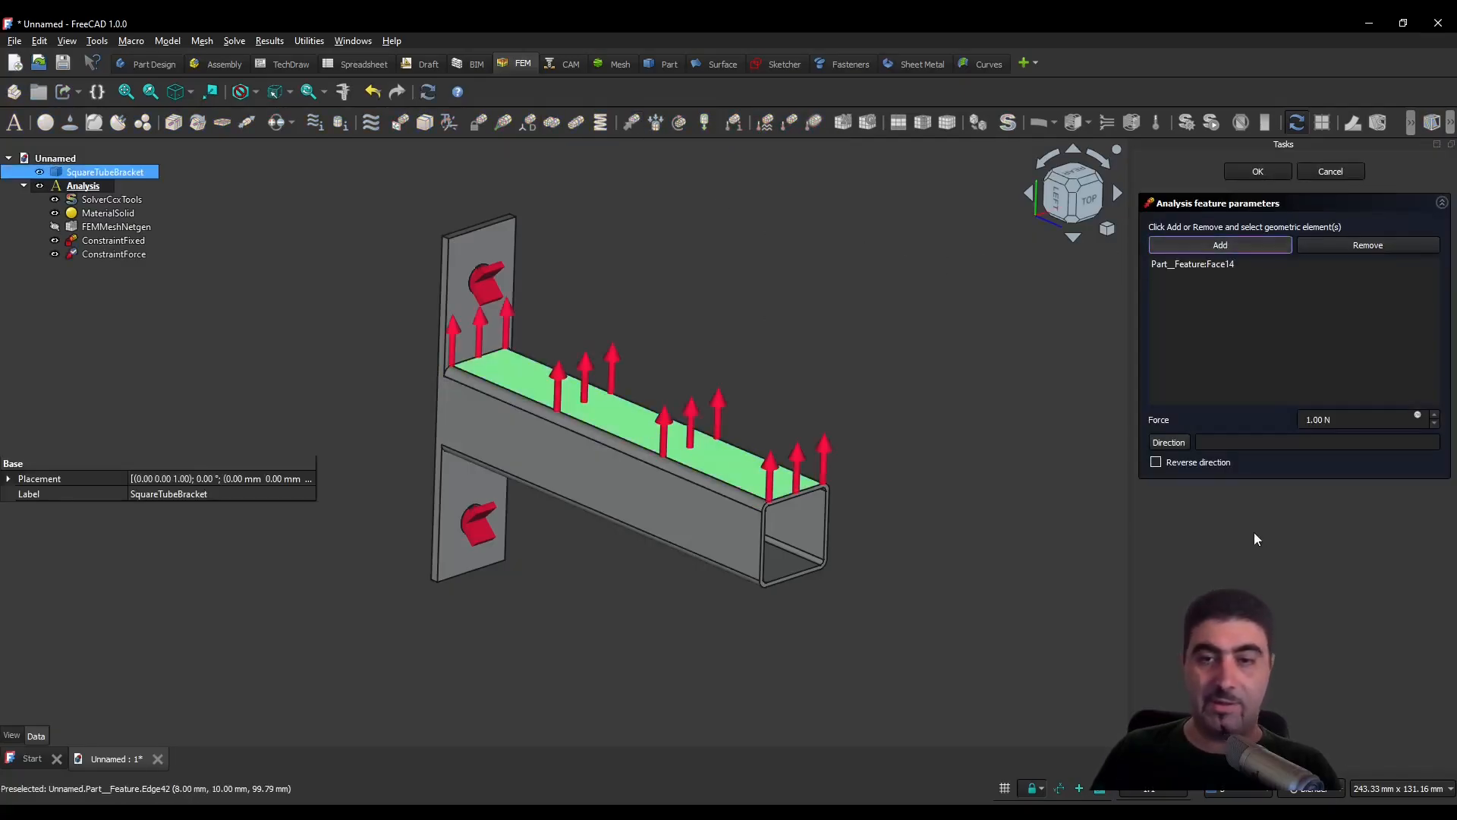
pyautogui.click(1159, 469)
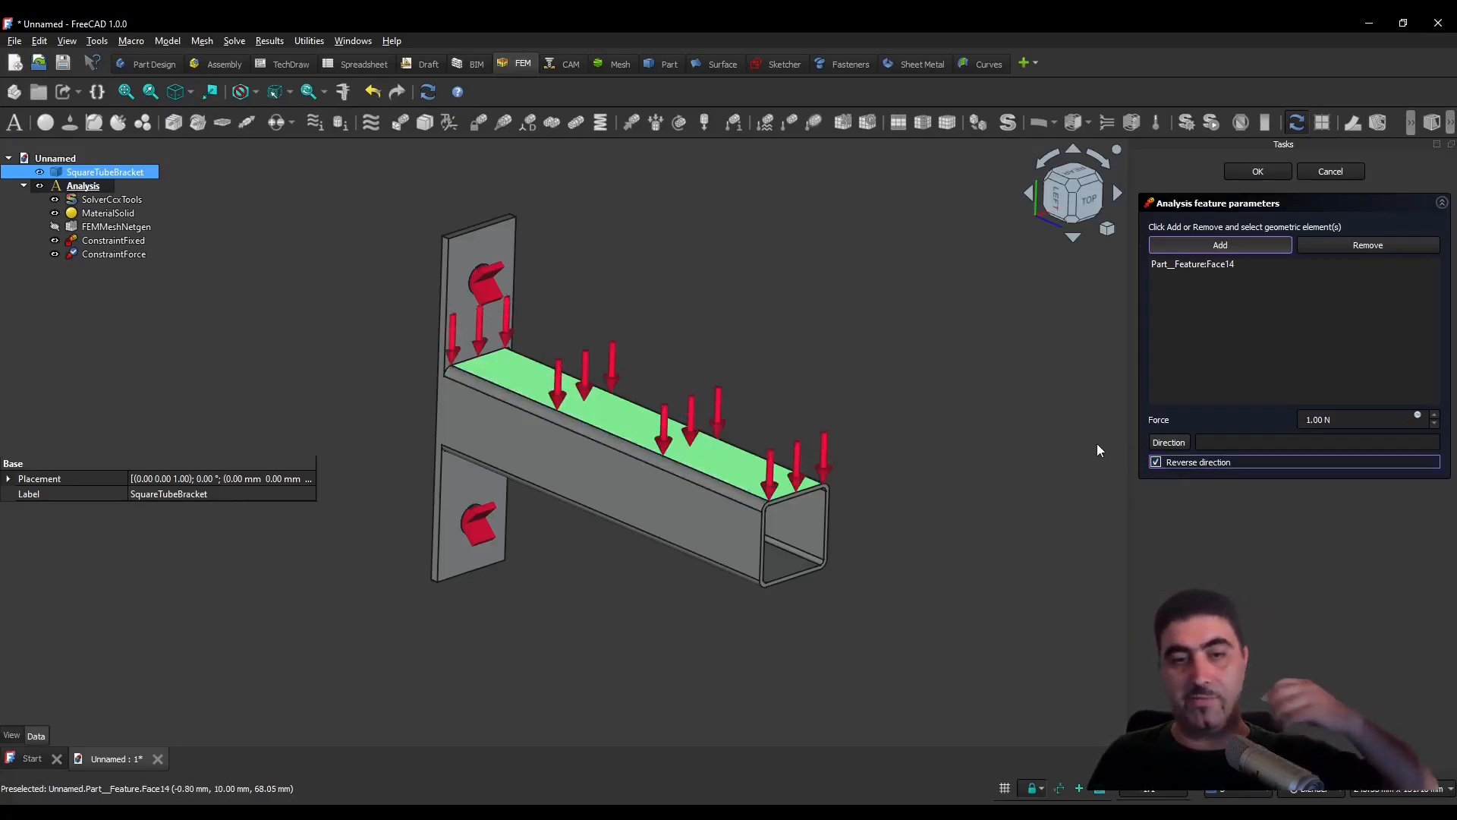
# - Set the force load to 200 N and accept it
pyautogui.click(1322, 420)
pyautogui.hotkey('ctrl', 'a')
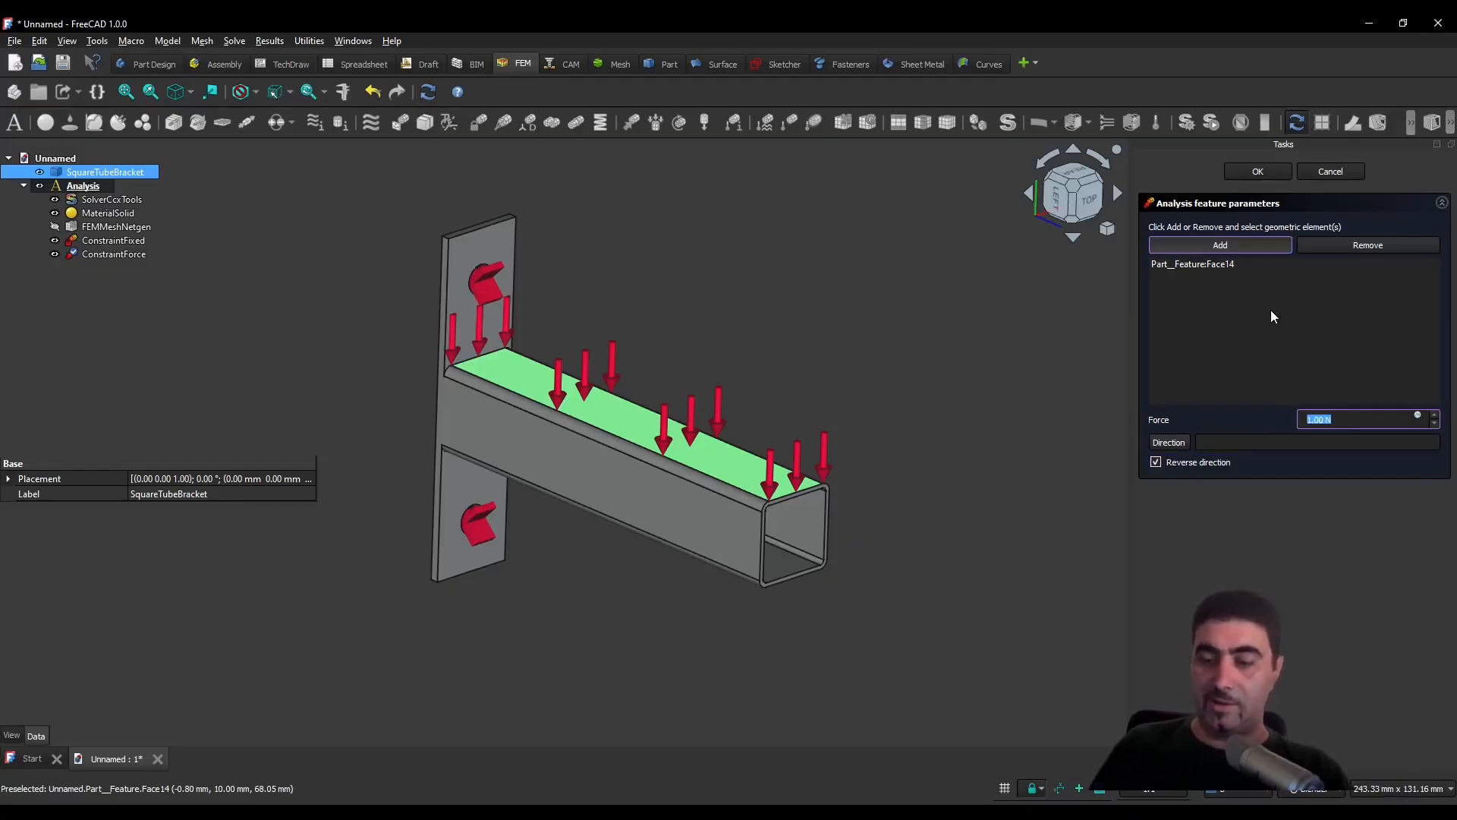
pyautogui.write('200')
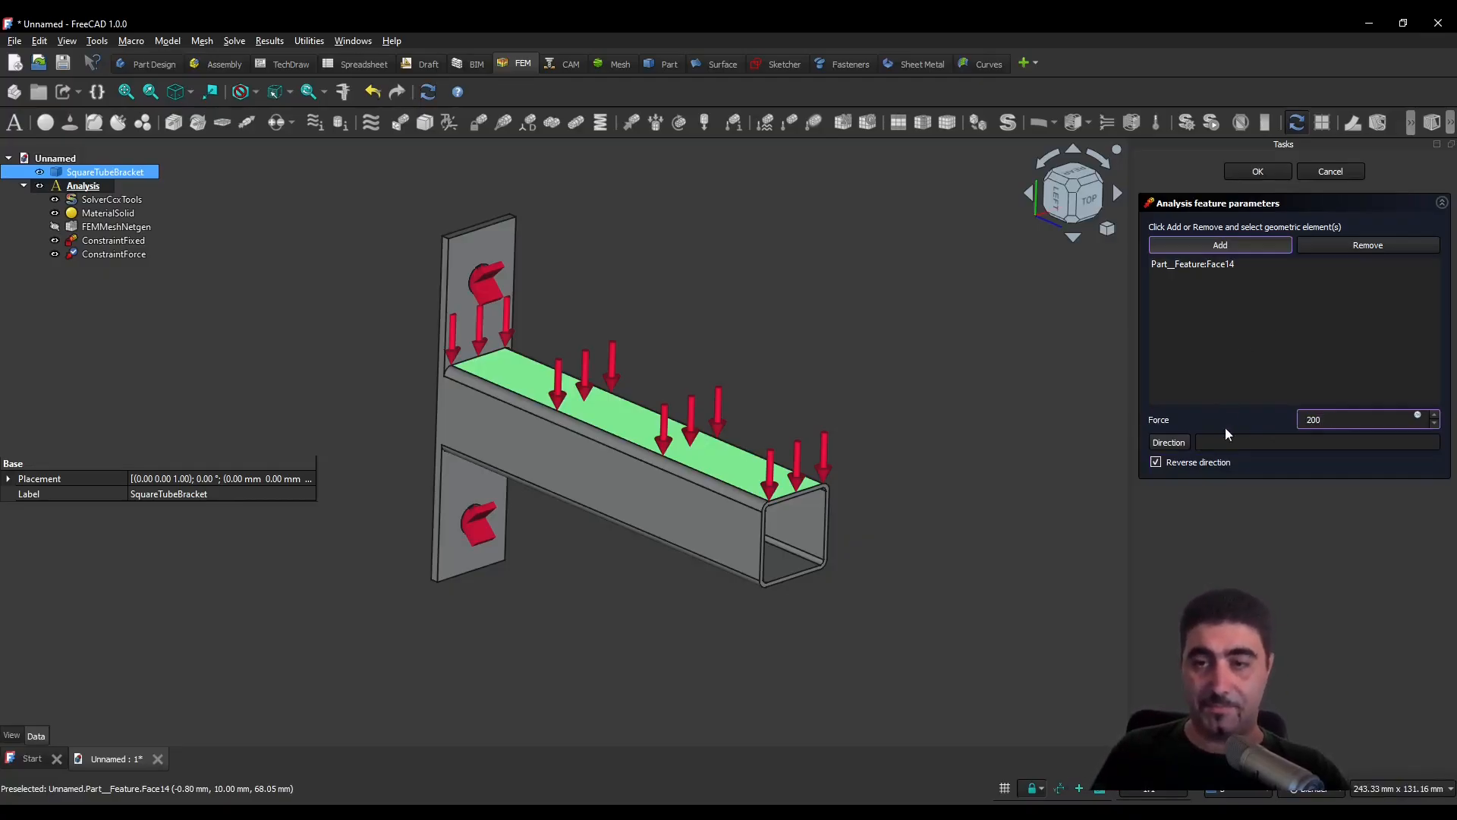
pyautogui.click(1213, 443)
pyautogui.click(1363, 419)
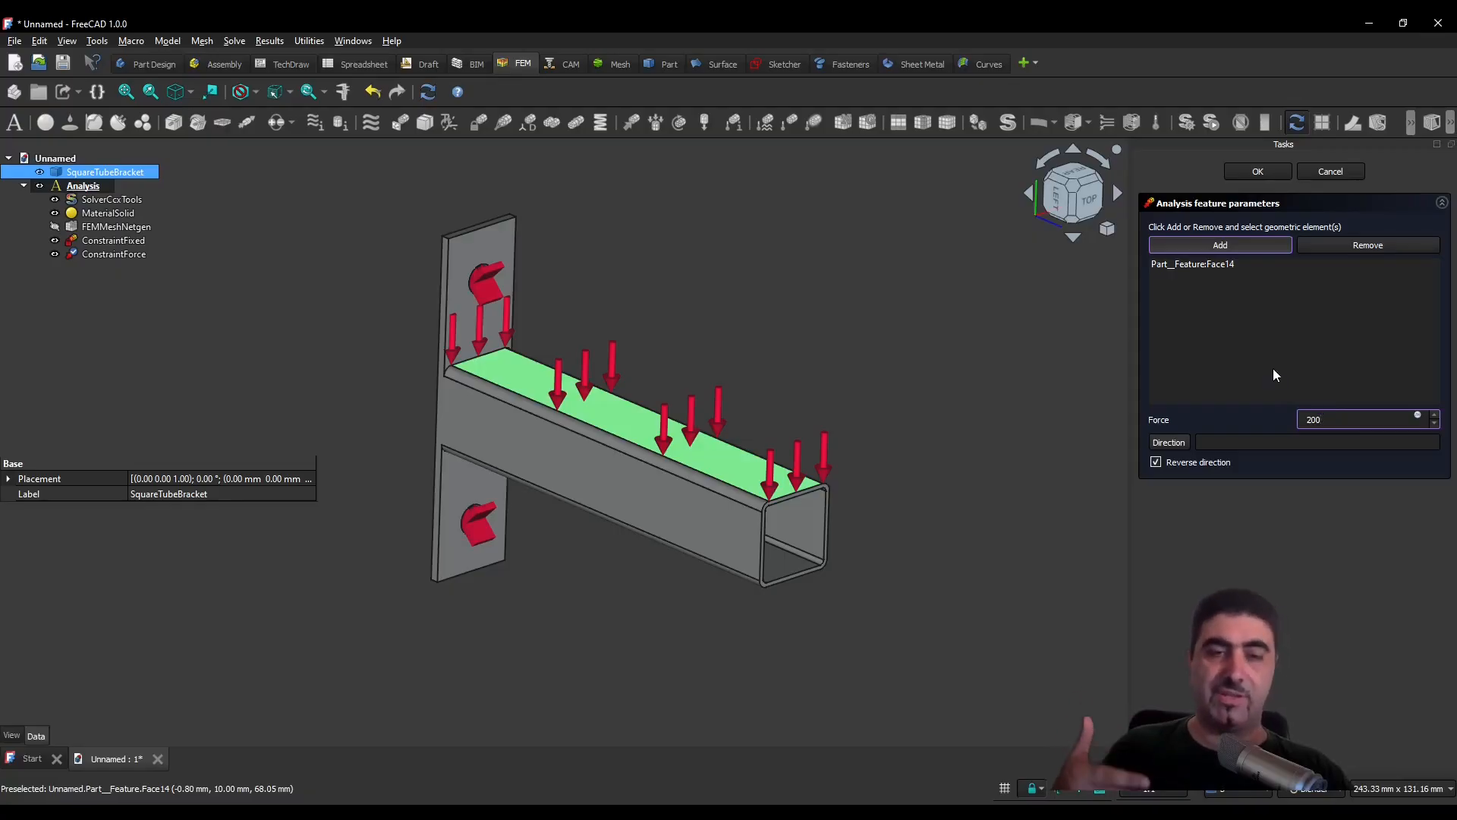
pyautogui.press('Return')
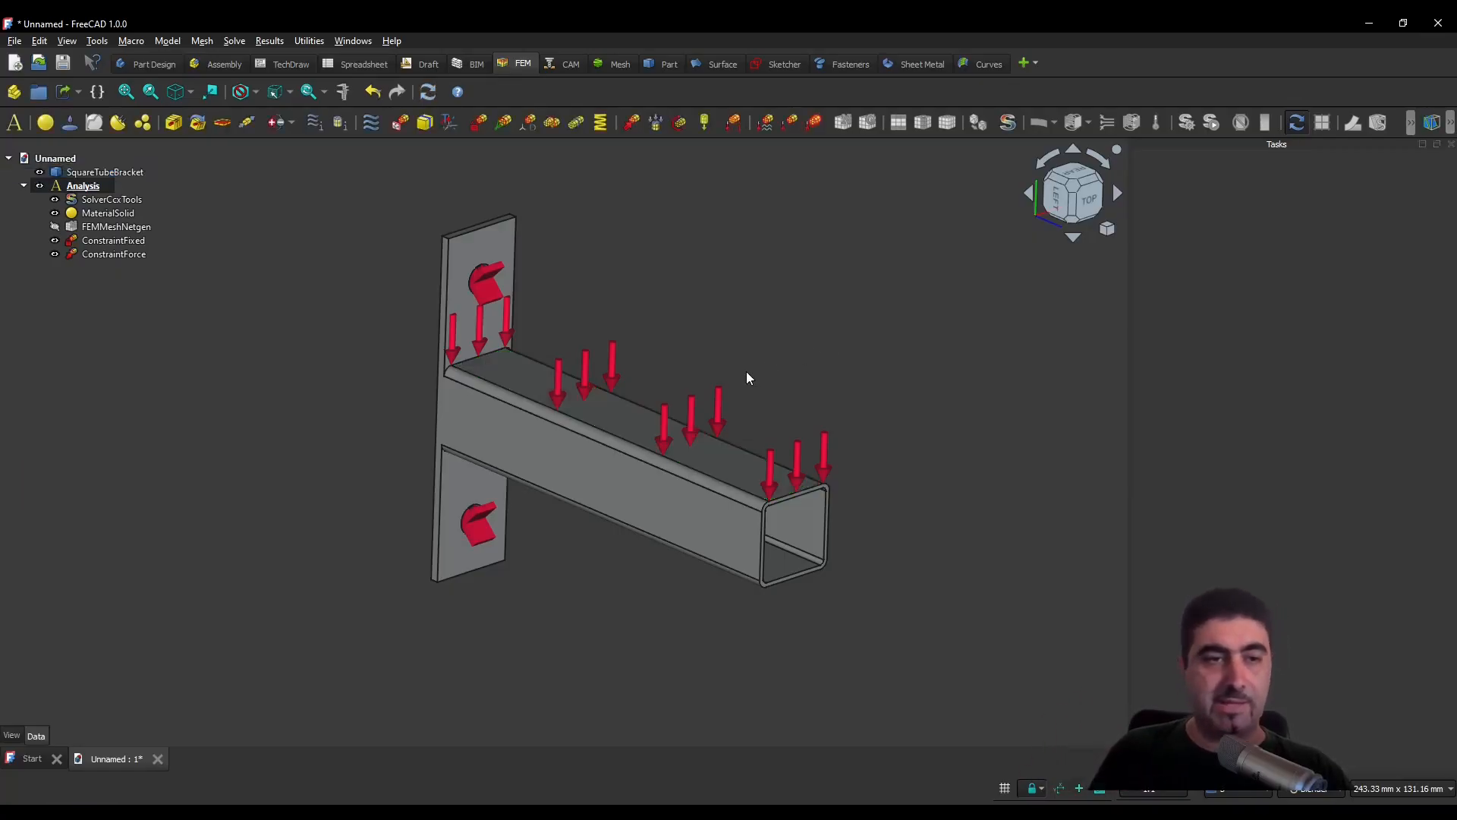
# - Hide the SquareTubeBracket solid and show the FEMMeshNetgen mesh together with the constraints
pyautogui.click(39, 172)
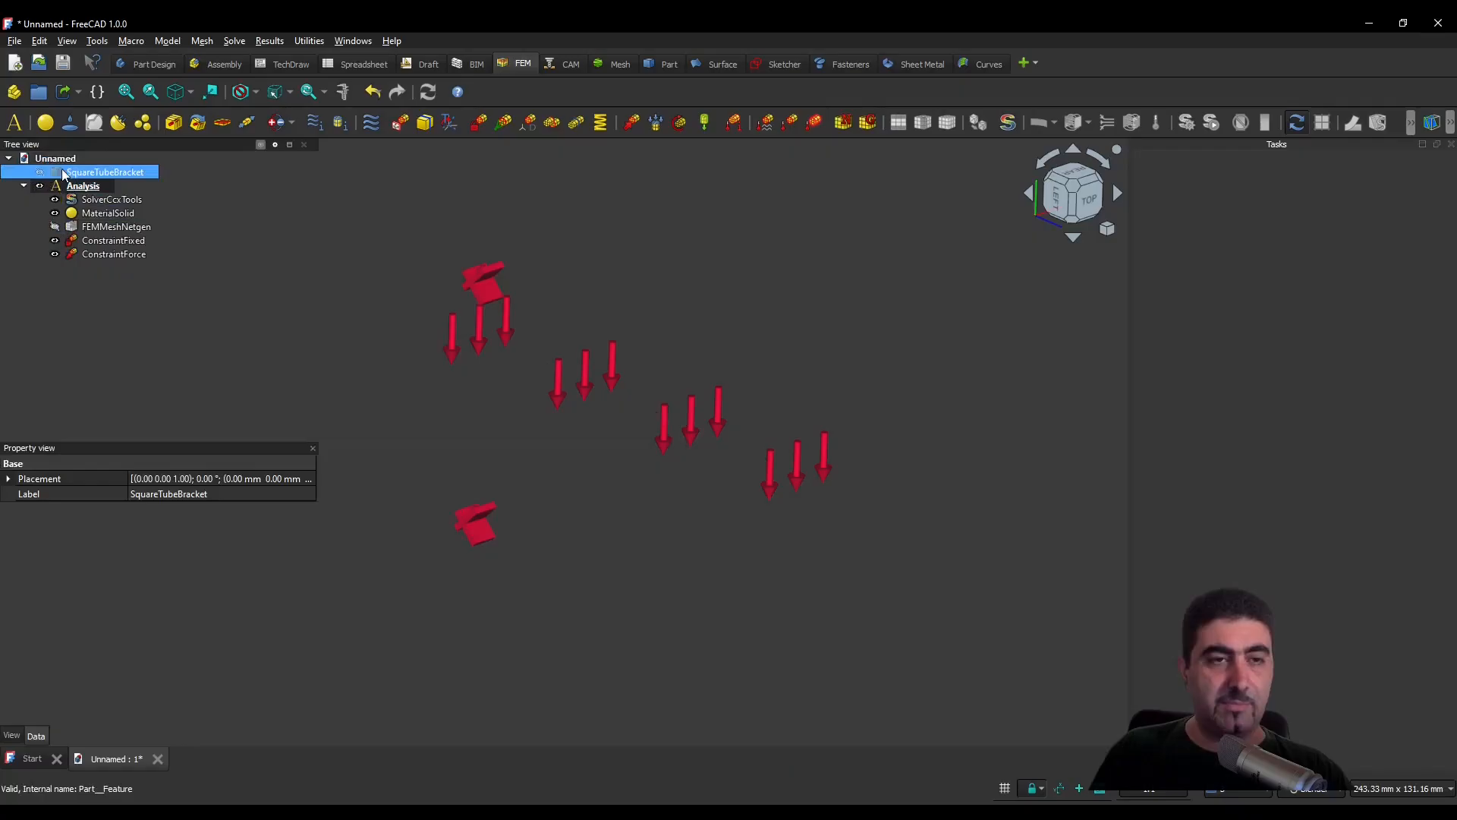
pyautogui.click(55, 227)
pyautogui.click(798, 339)
pyautogui.moveTo(788, 340); pyautogui.dragTo(320, 327, button='middle')
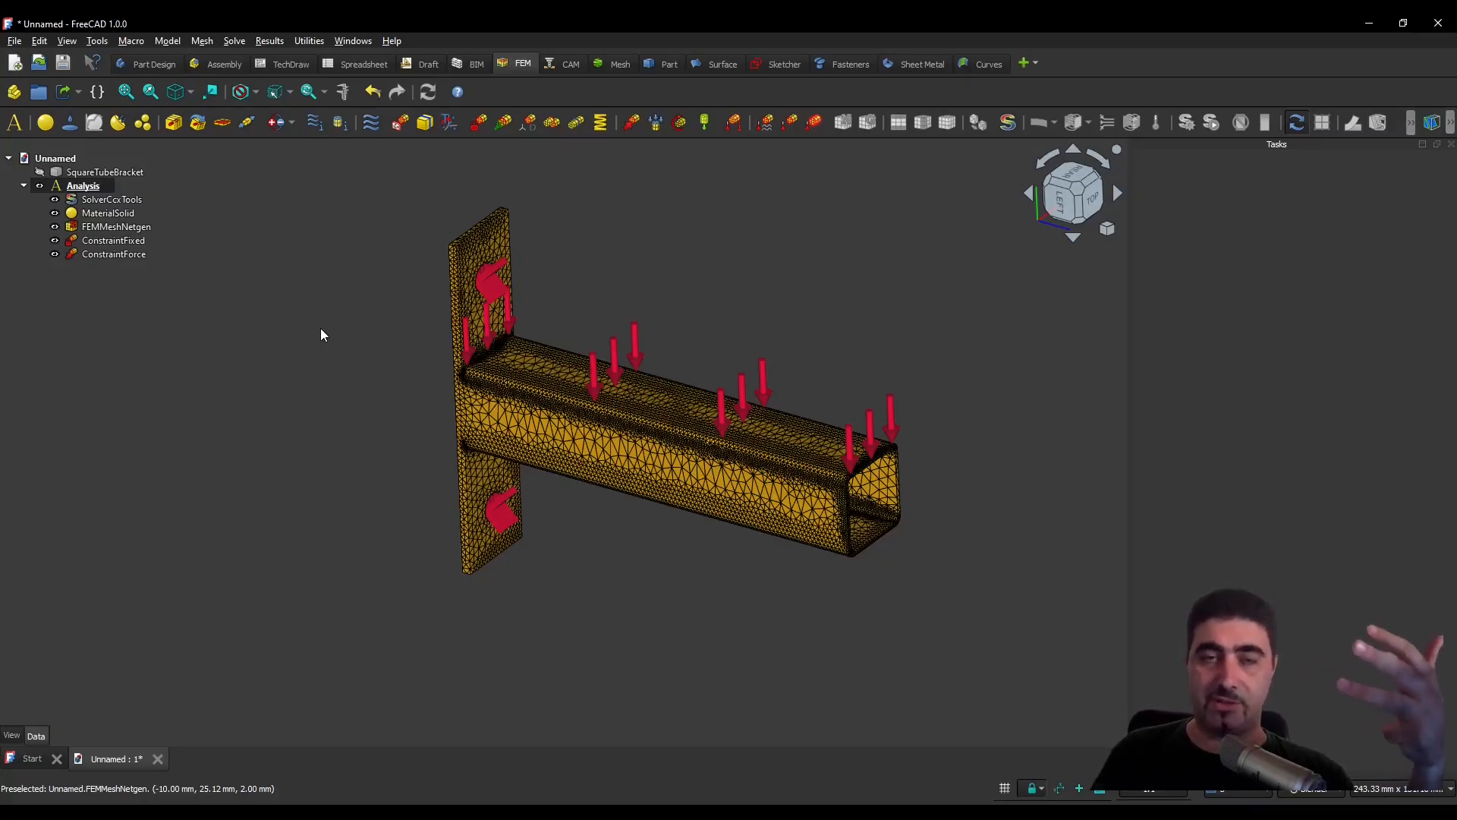
# - Open the SolverCcxTools solver, choose the Static analysis type and write the .inp file
pyautogui.doubleClick(119, 201)
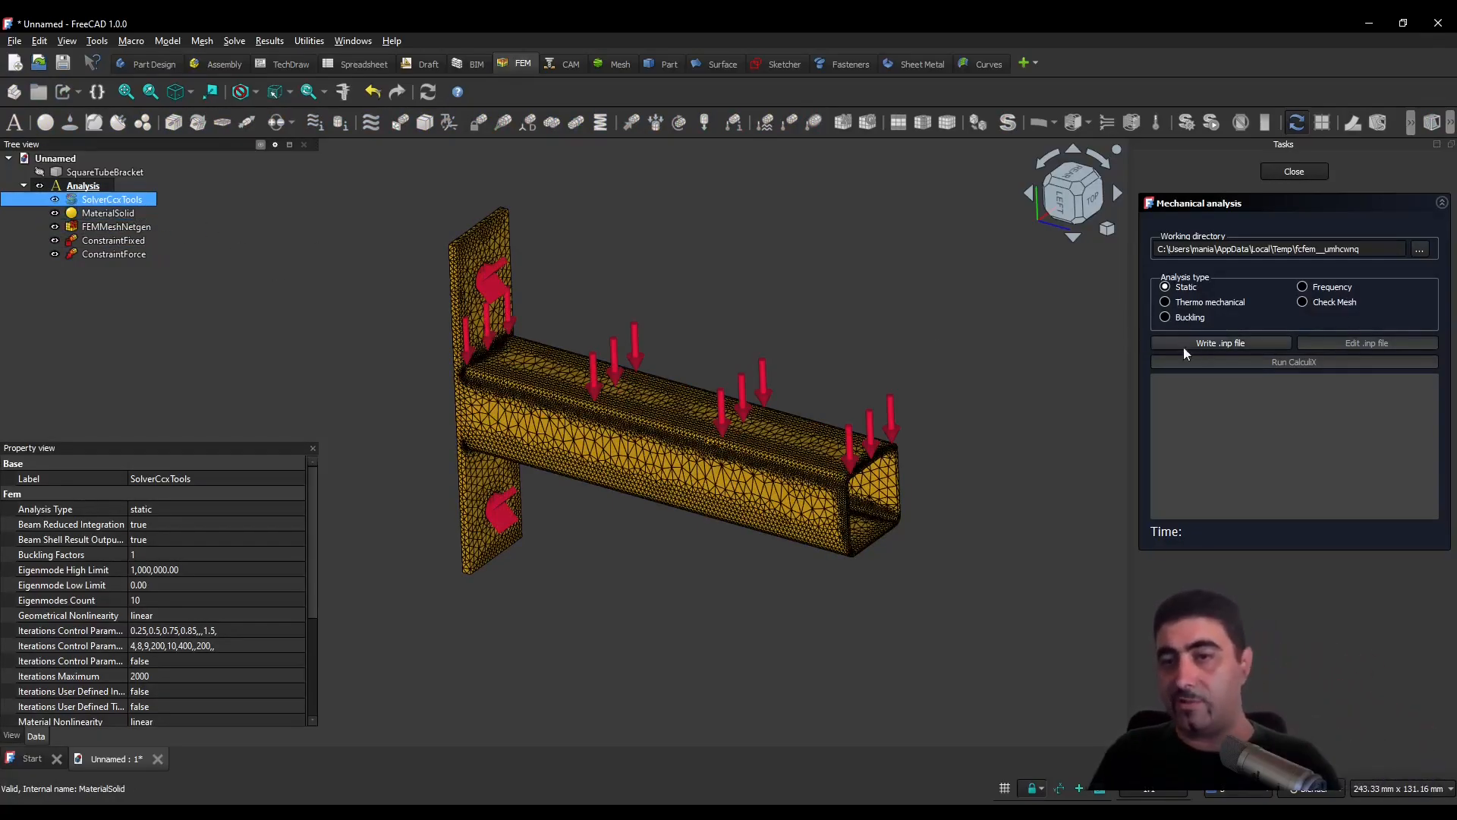
pyautogui.click(1177, 293)
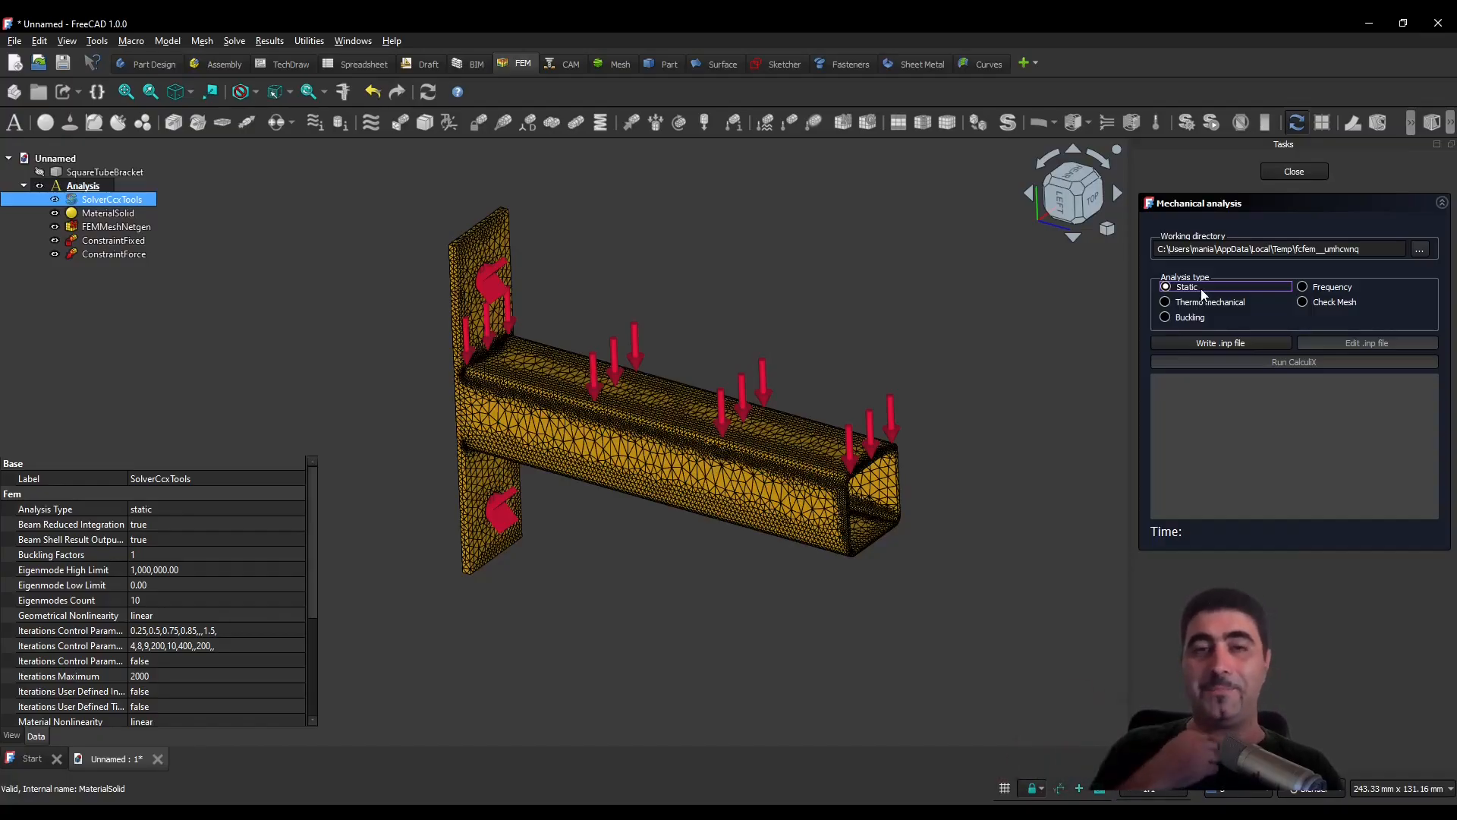
pyautogui.click(1245, 343)
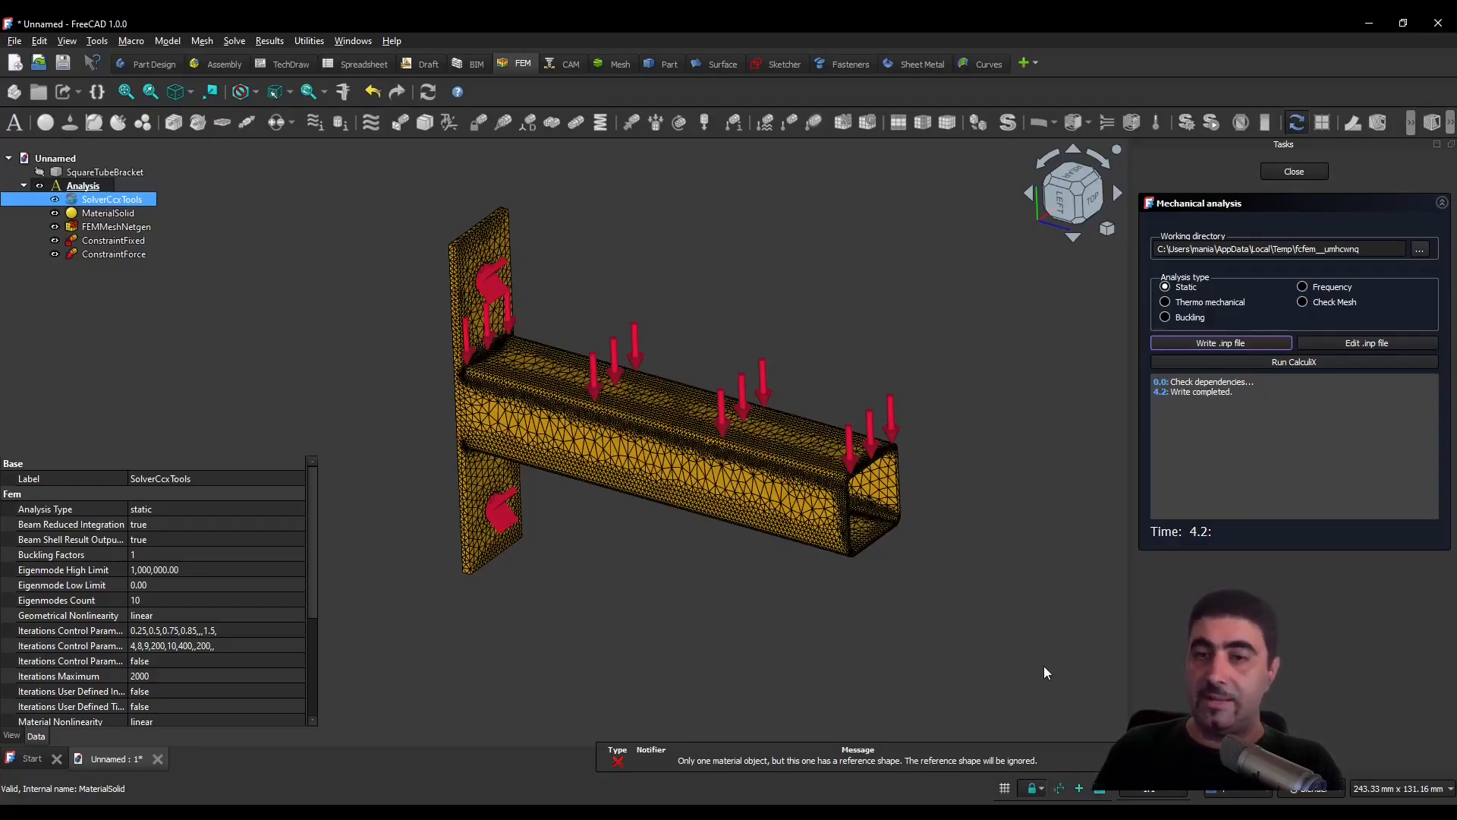
pyautogui.click(989, 759)
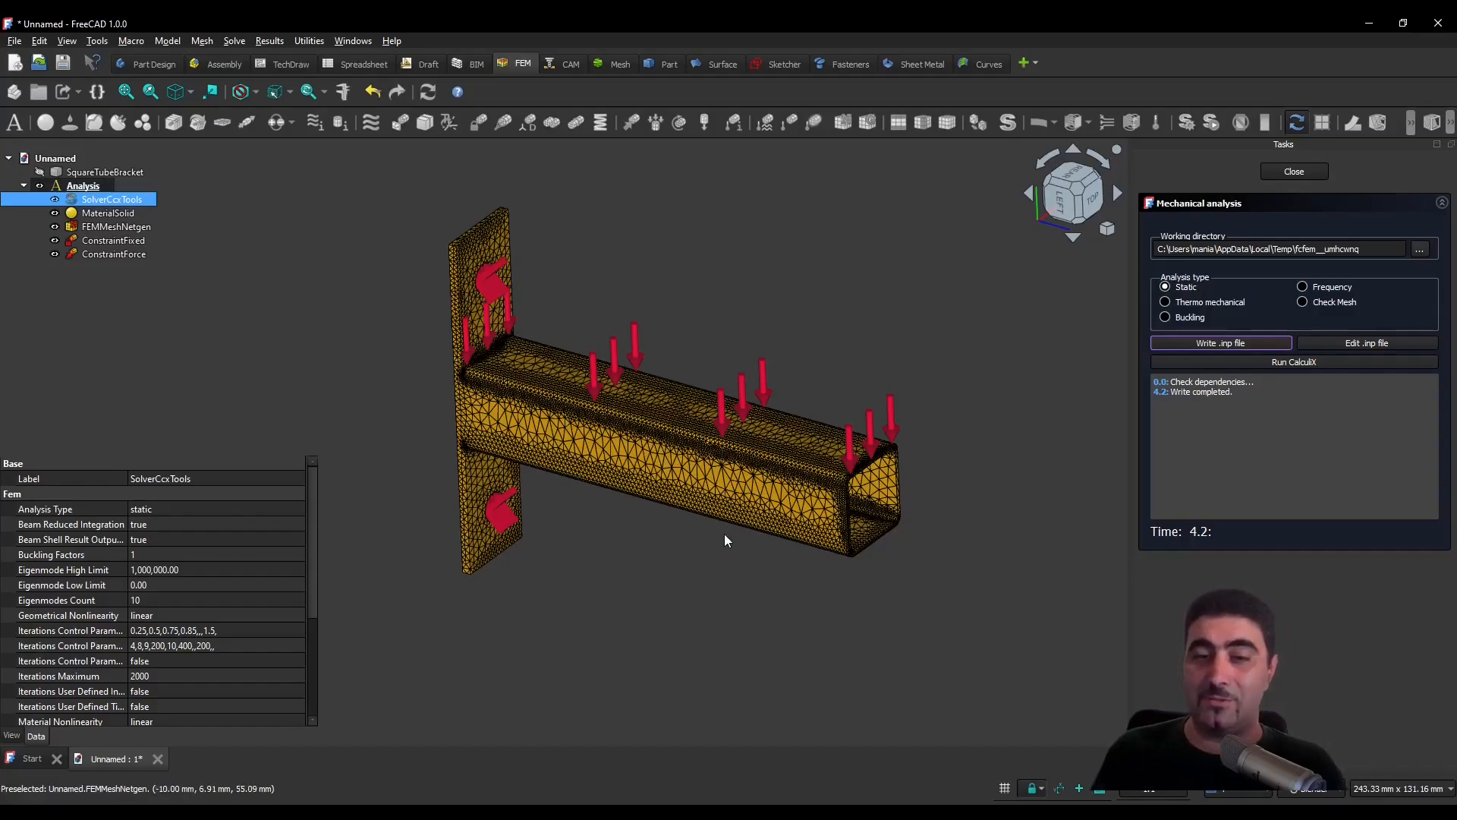
# - Run the CalculiX solver on the written input file and close the mechanical analysis task
pyautogui.click(1325, 361)
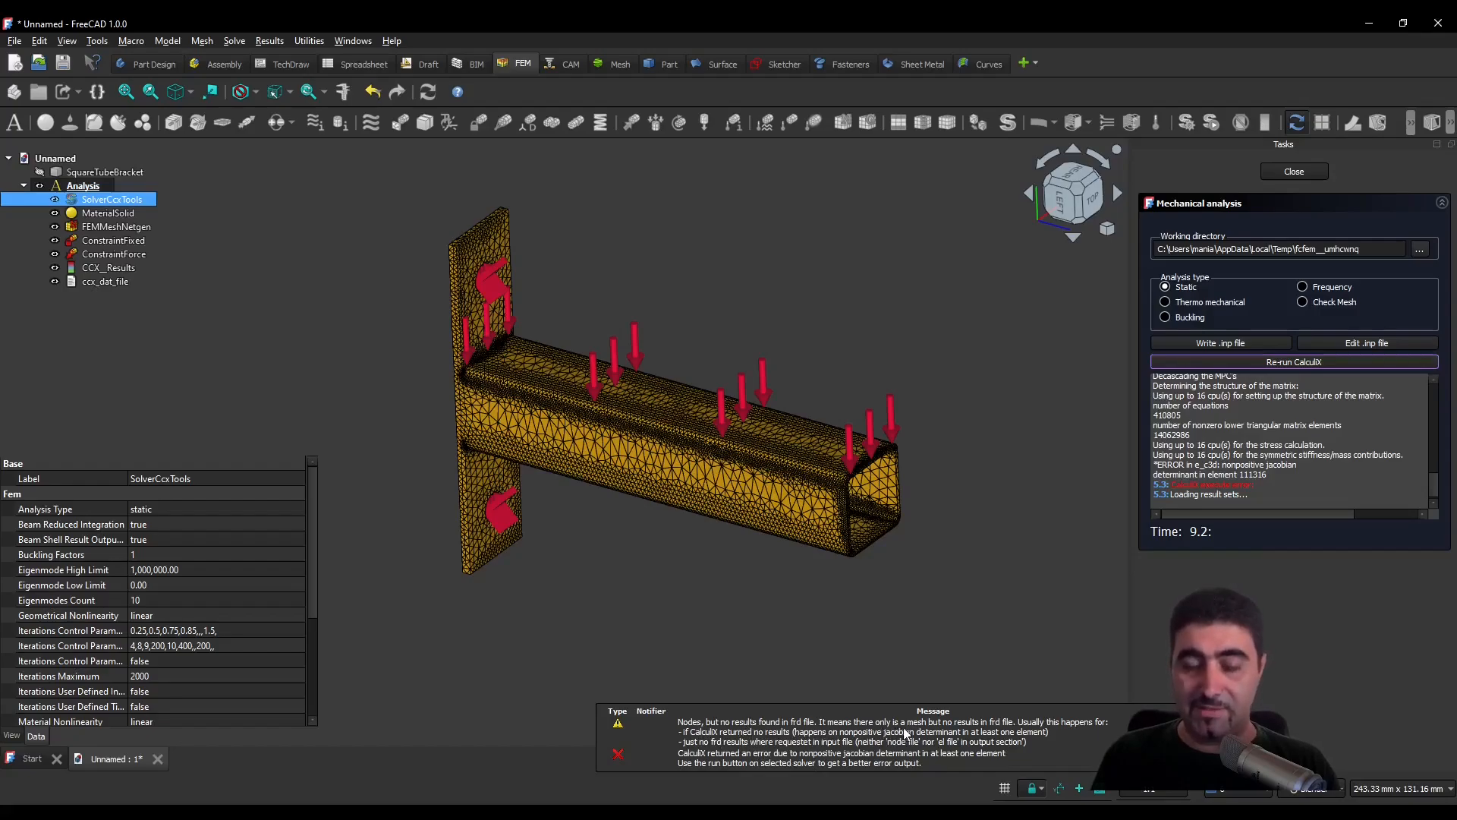
pyautogui.click(934, 607)
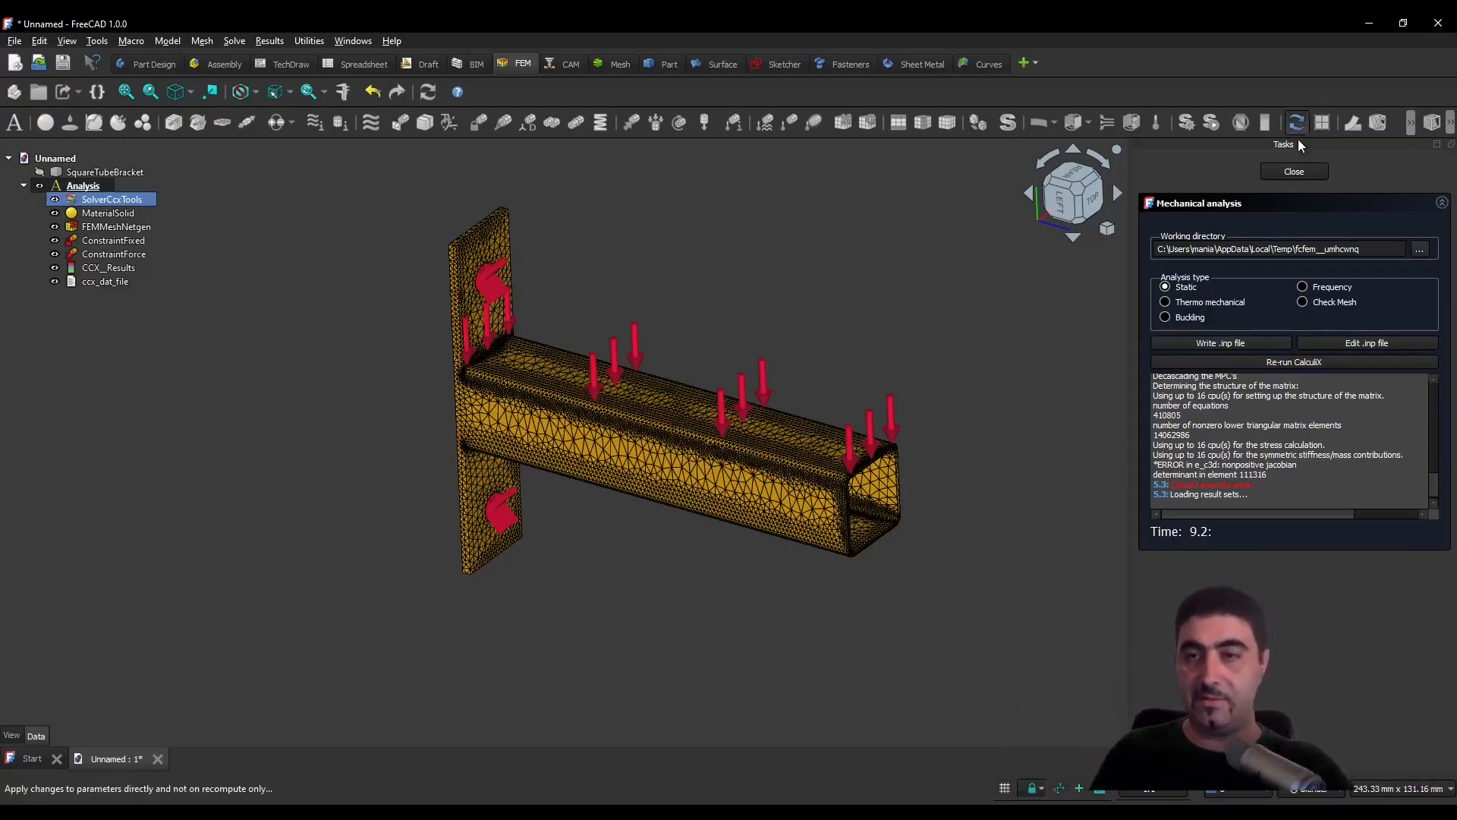
pyautogui.click(1294, 171)
# - Regenerate the FEMMeshNetgen mesh with its fineness set to Fine and accept the mesh parameters
pyautogui.doubleClick(138, 228)
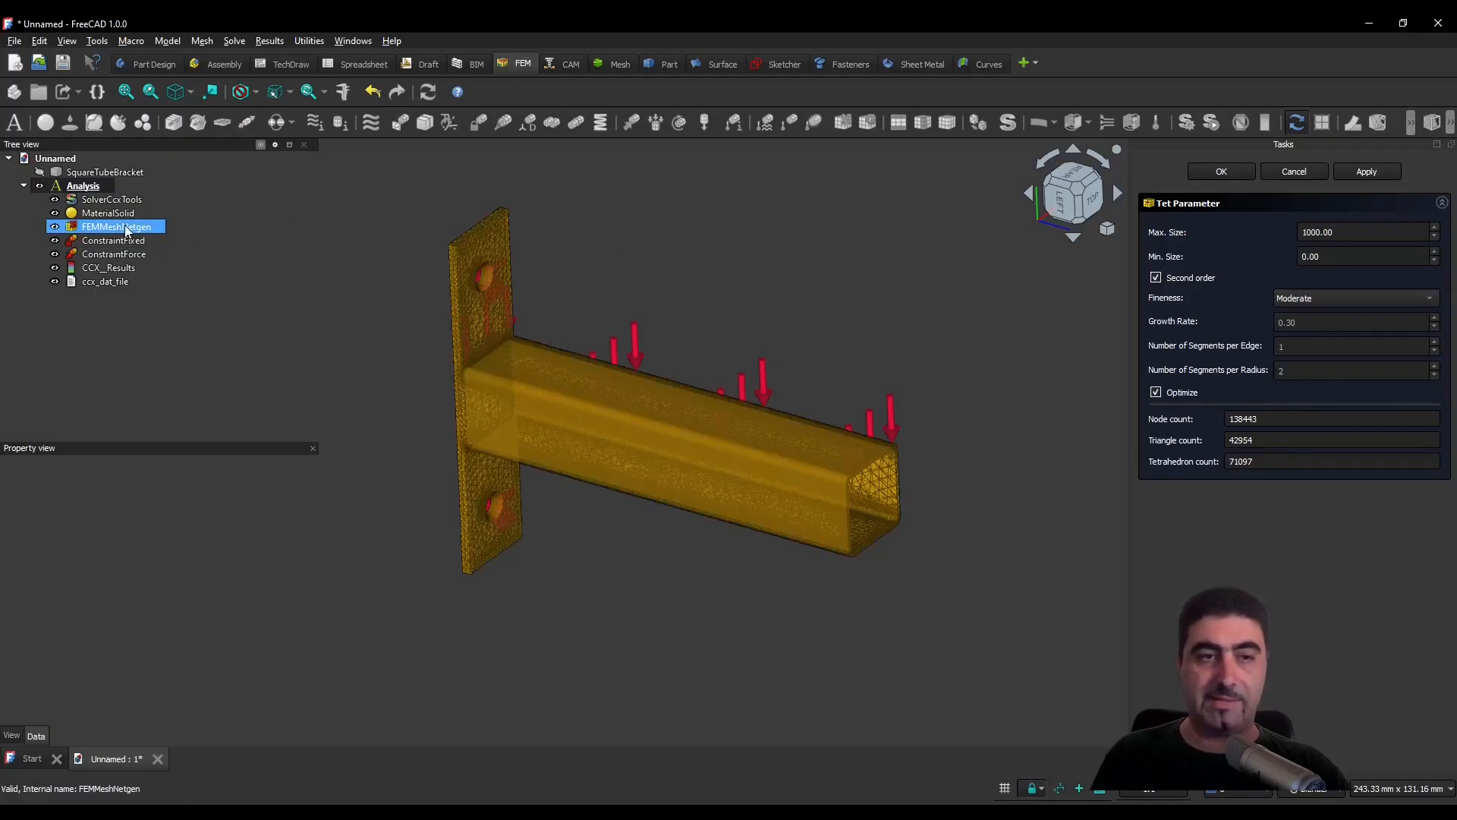
pyautogui.click(1330, 298)
pyautogui.click(1339, 312)
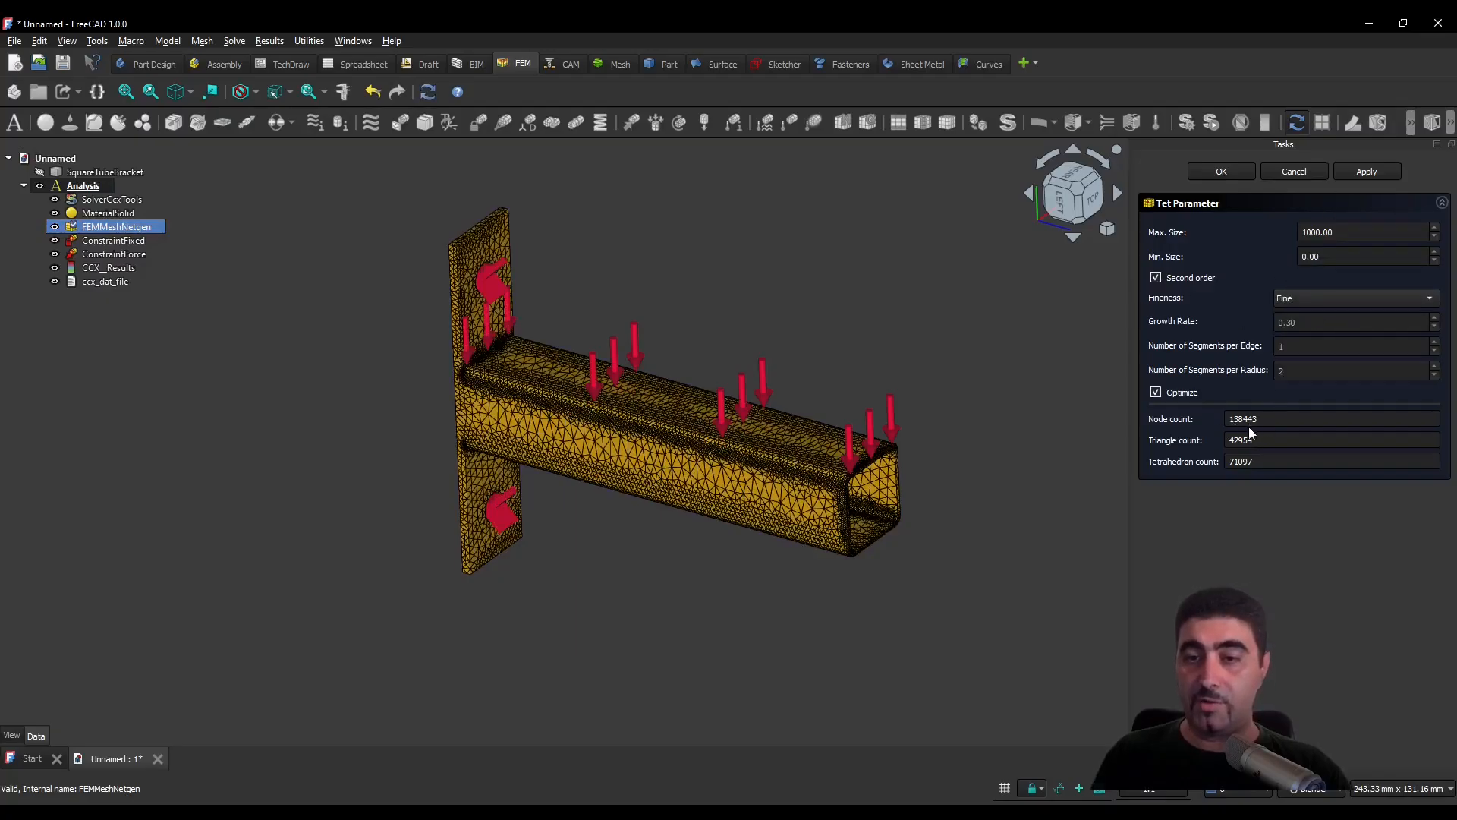
pyautogui.click(1365, 171)
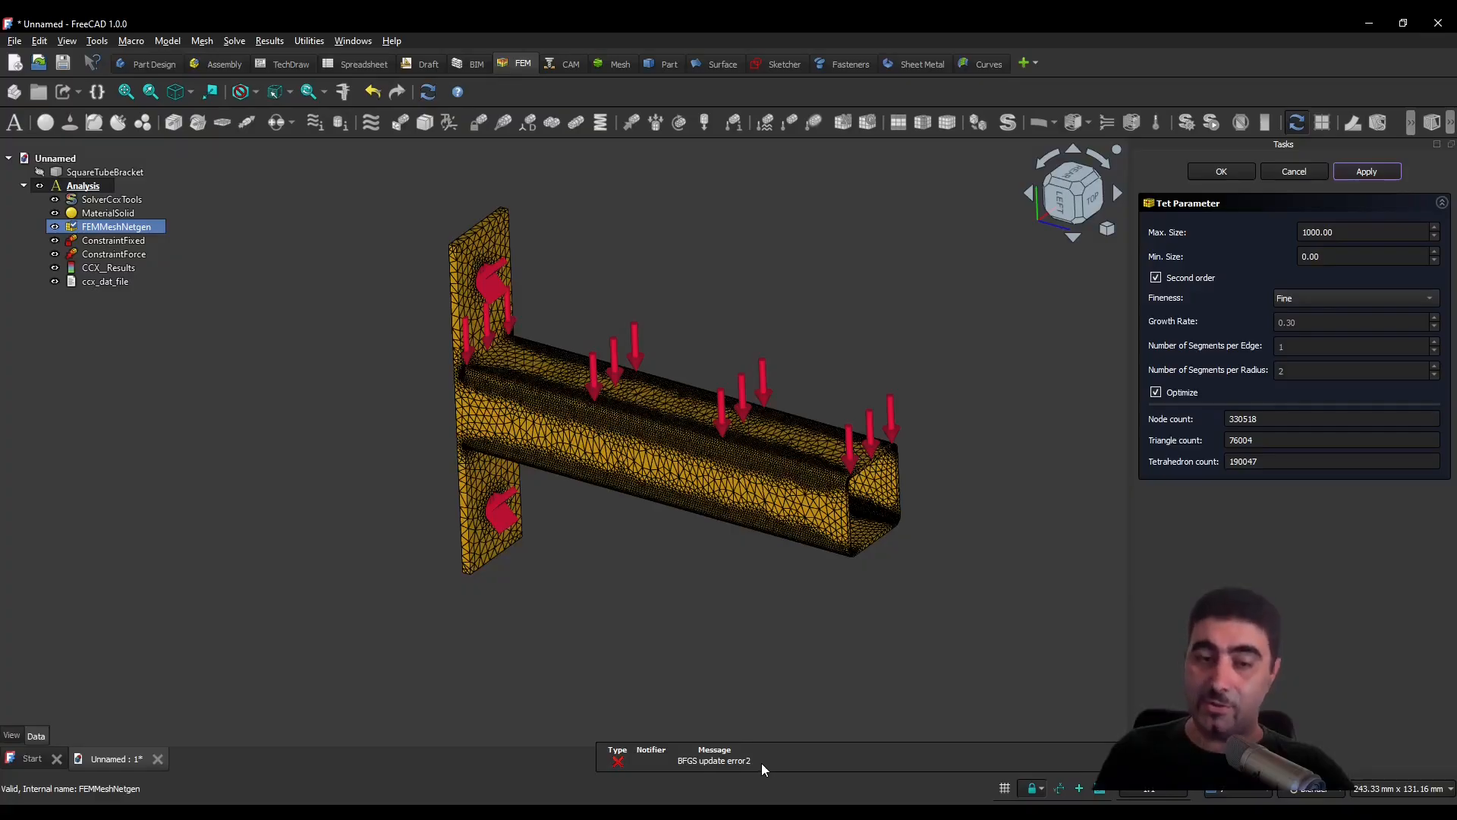
pyautogui.click(1223, 793)
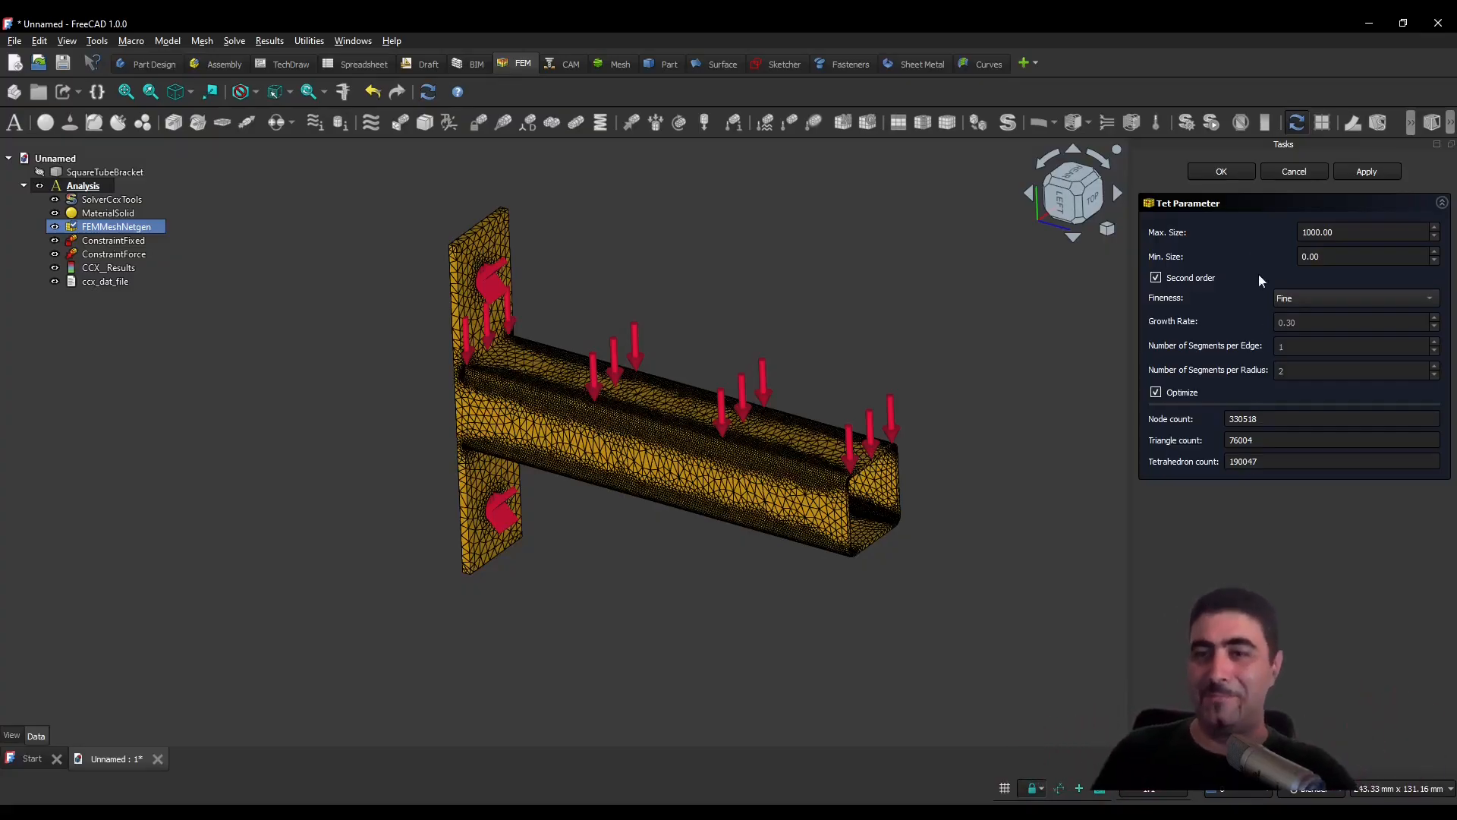
pyautogui.click(1225, 167)
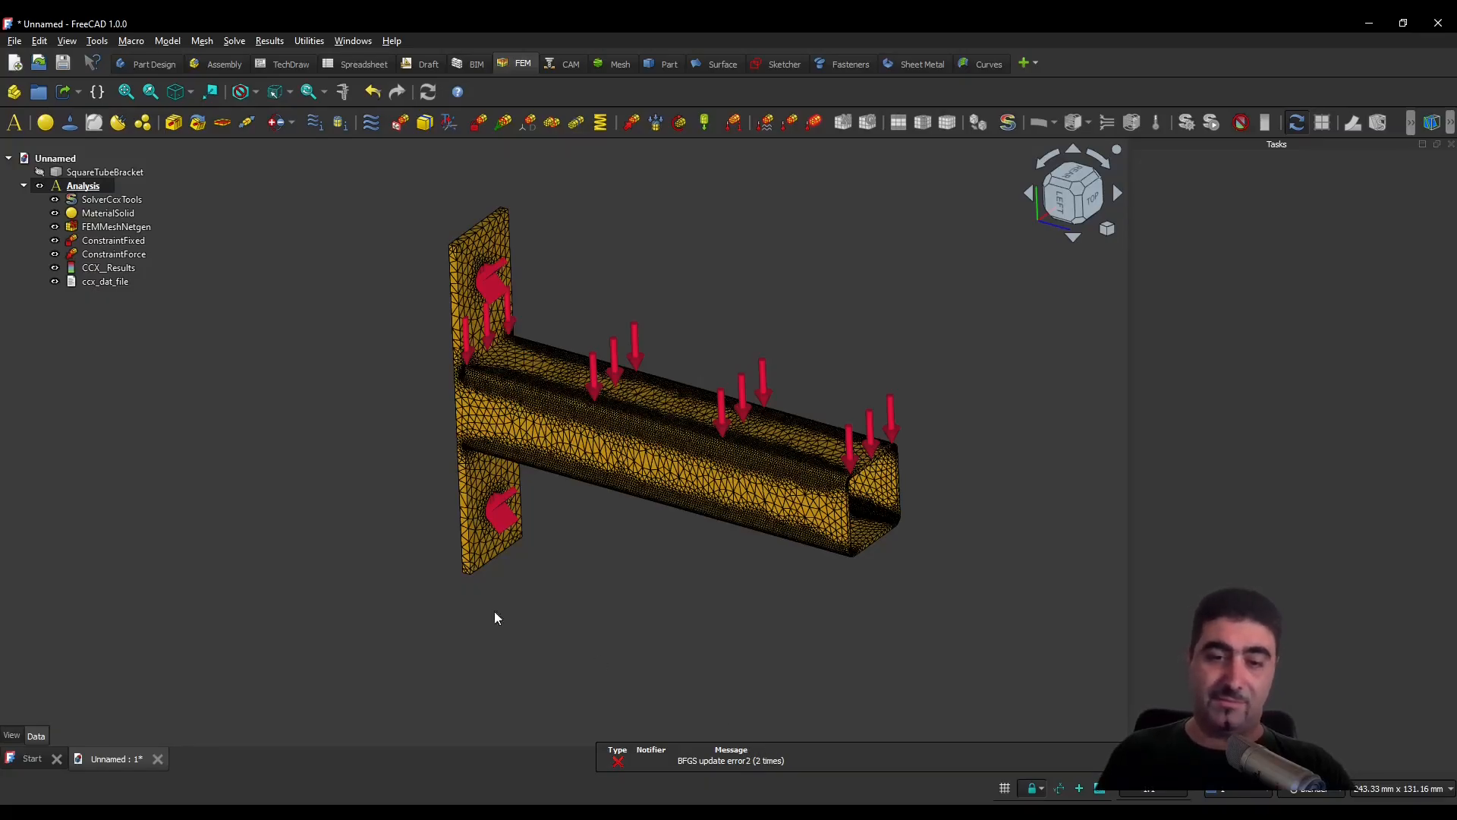
# - Remove the CCX__Results and ccx_dat_file objects of the previous run from the analysis
pyautogui.click(124, 280)
pyautogui.keyDown('ctrl'); pyautogui.click(121, 269); pyautogui.keyUp('ctrl')
pyautogui.rightClick(122, 269)
pyautogui.click(184, 543)
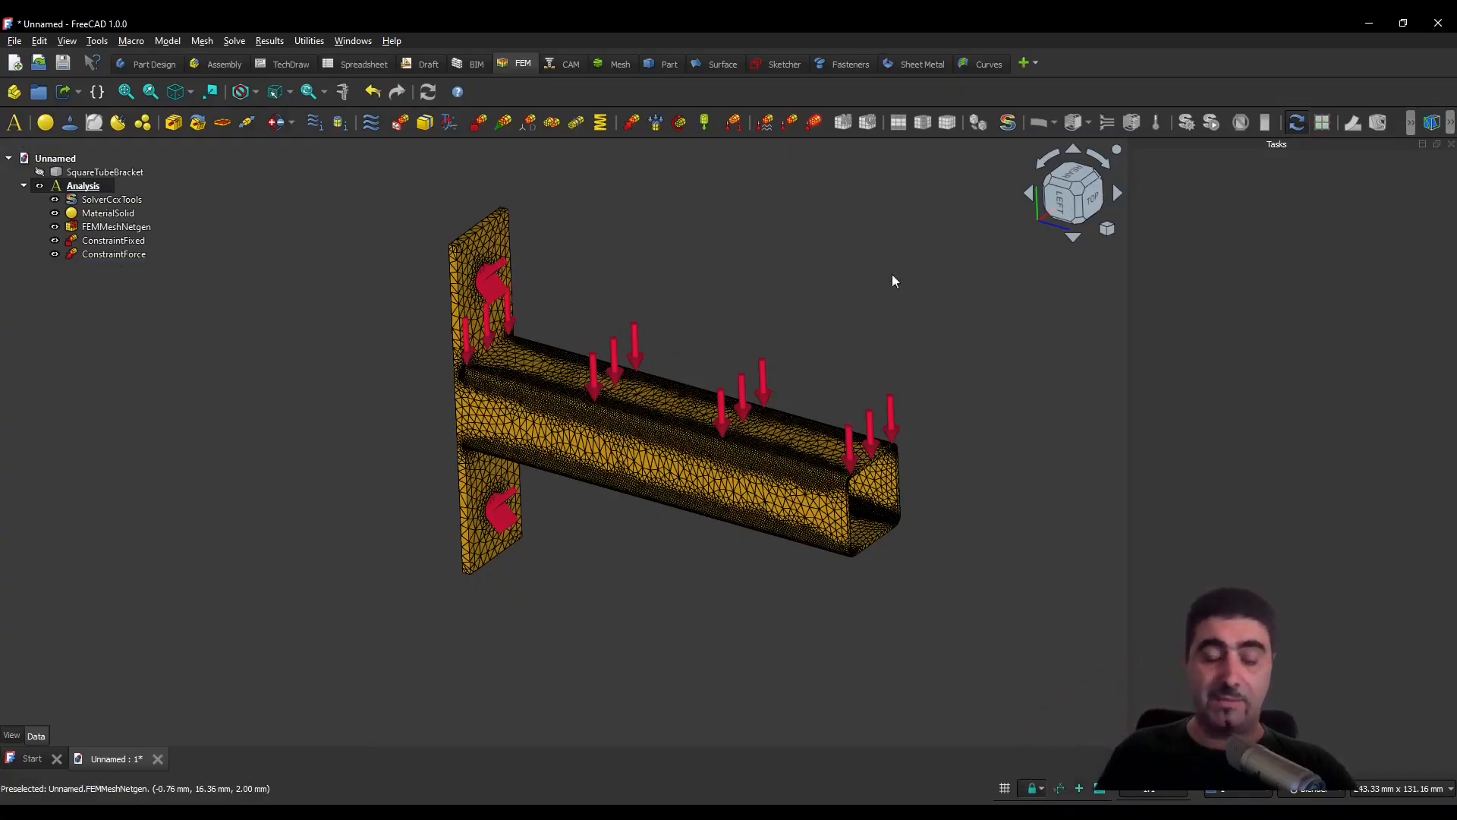
# - Reopen the SolverCcxTools solver, write a new .inp file for the static analysis and run CalculiX
pyautogui.doubleClick(111, 198)
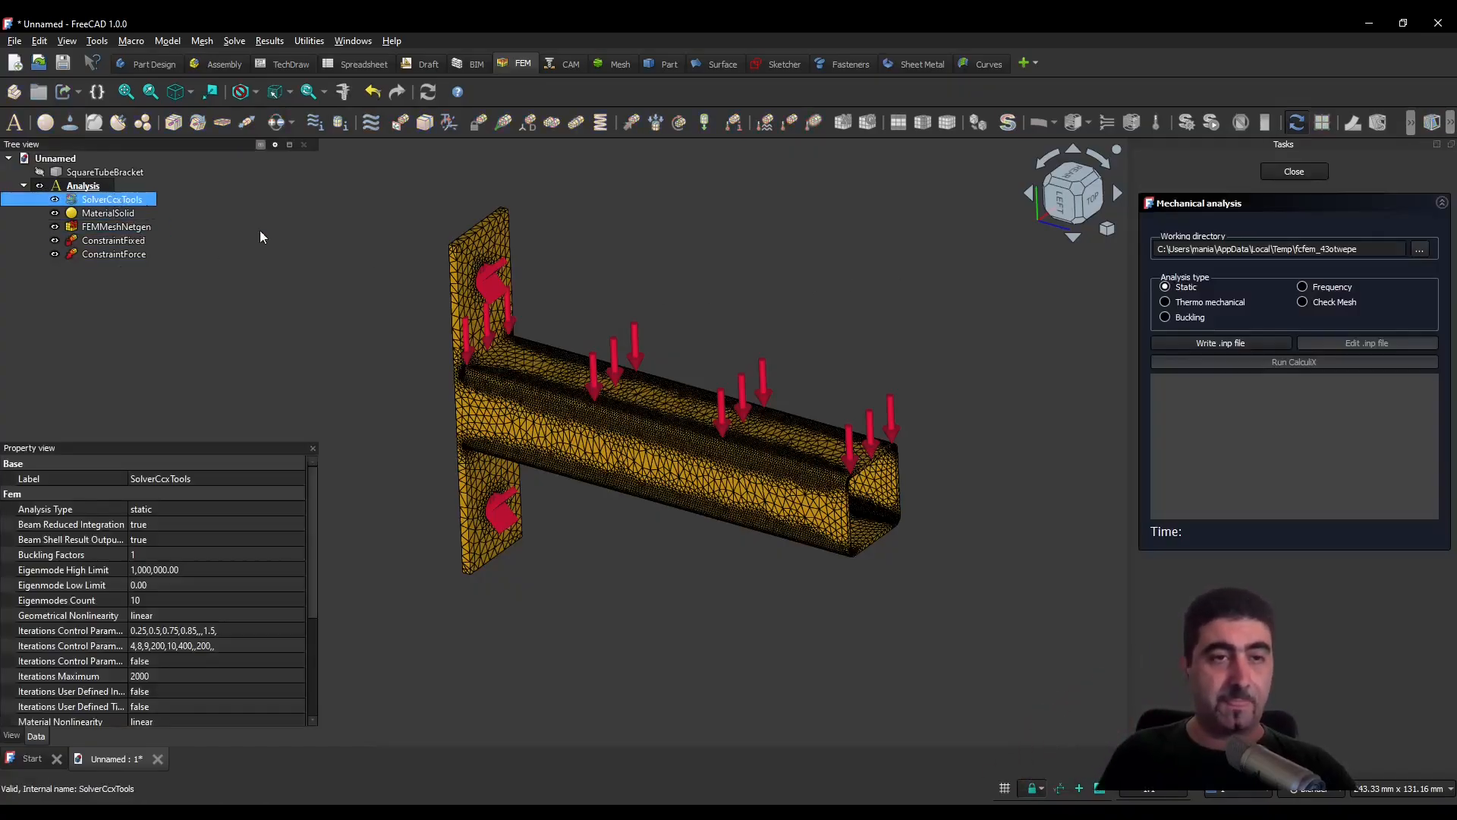
pyautogui.click(1256, 347)
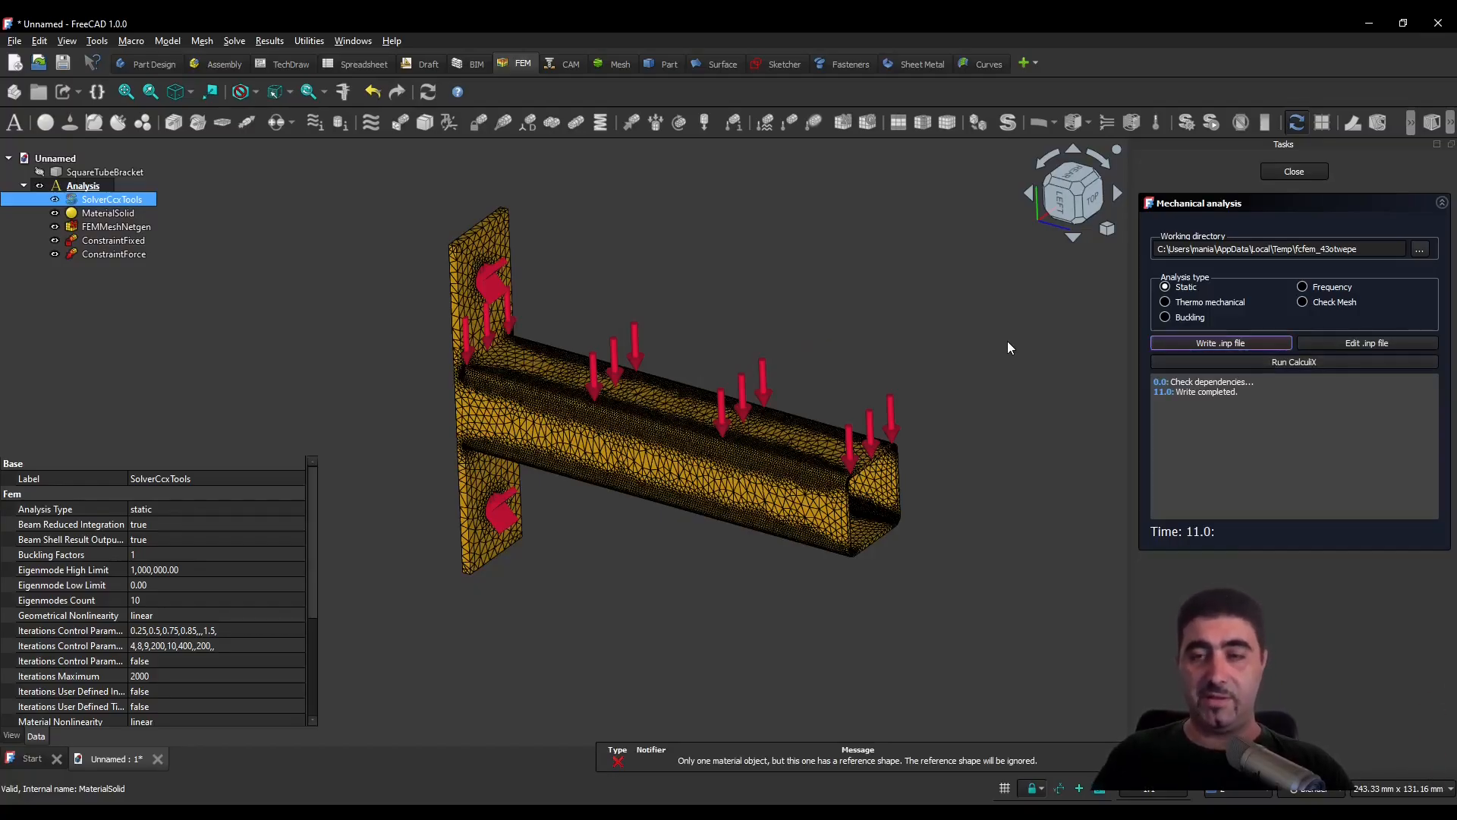
pyautogui.click(863, 762)
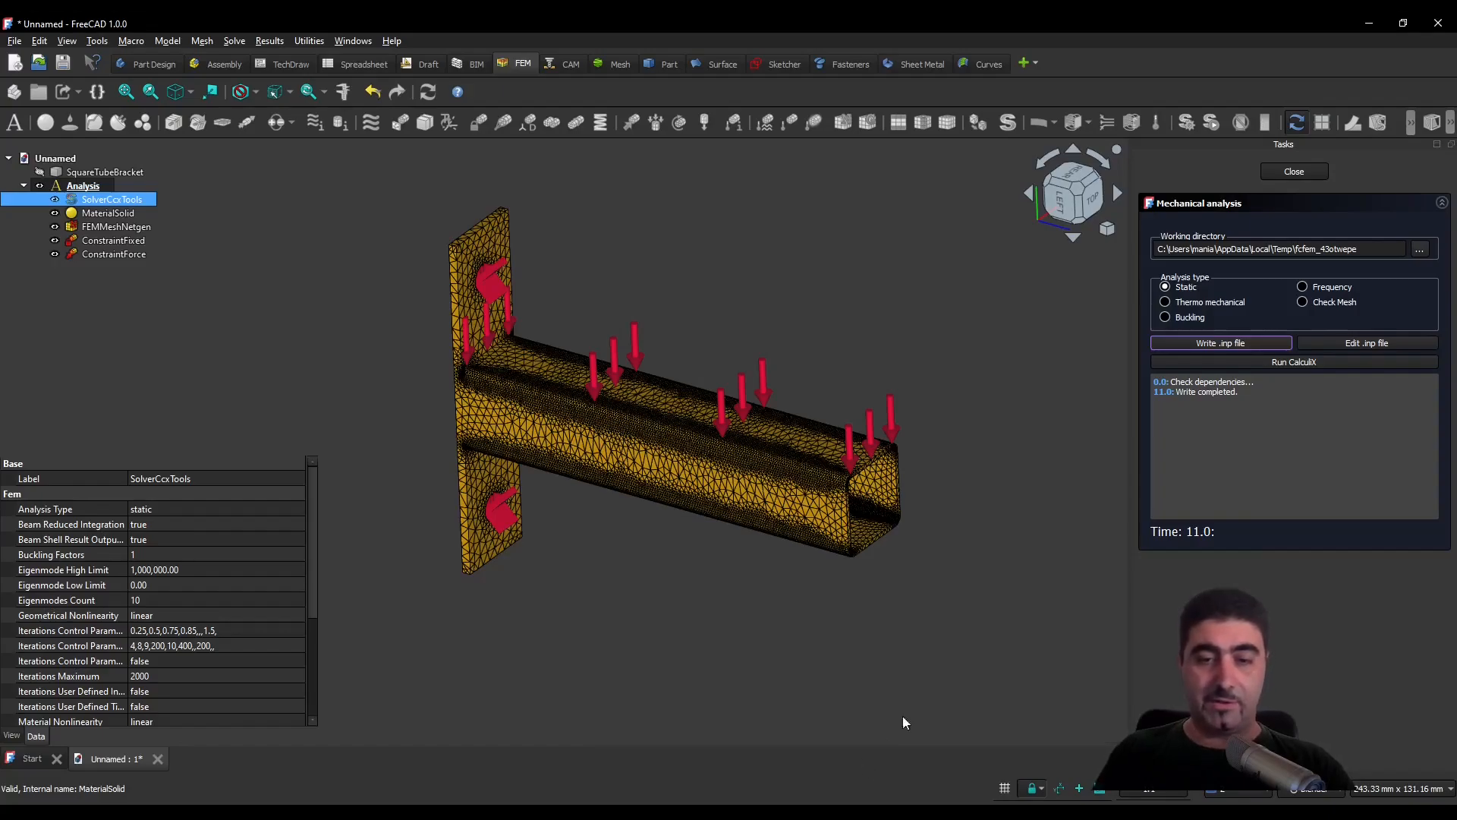
pyautogui.click(1045, 530)
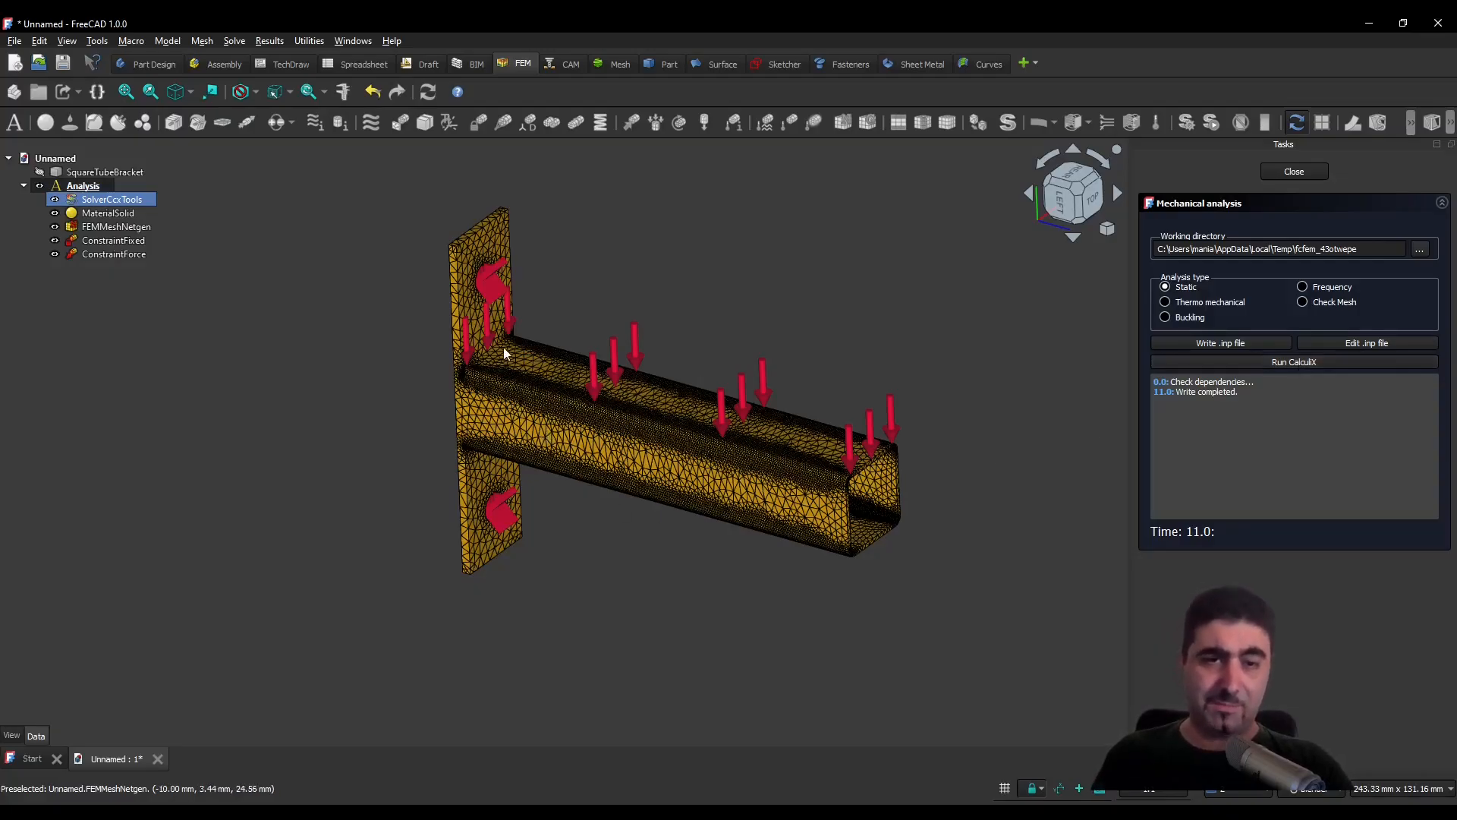
pyautogui.click(1296, 362)
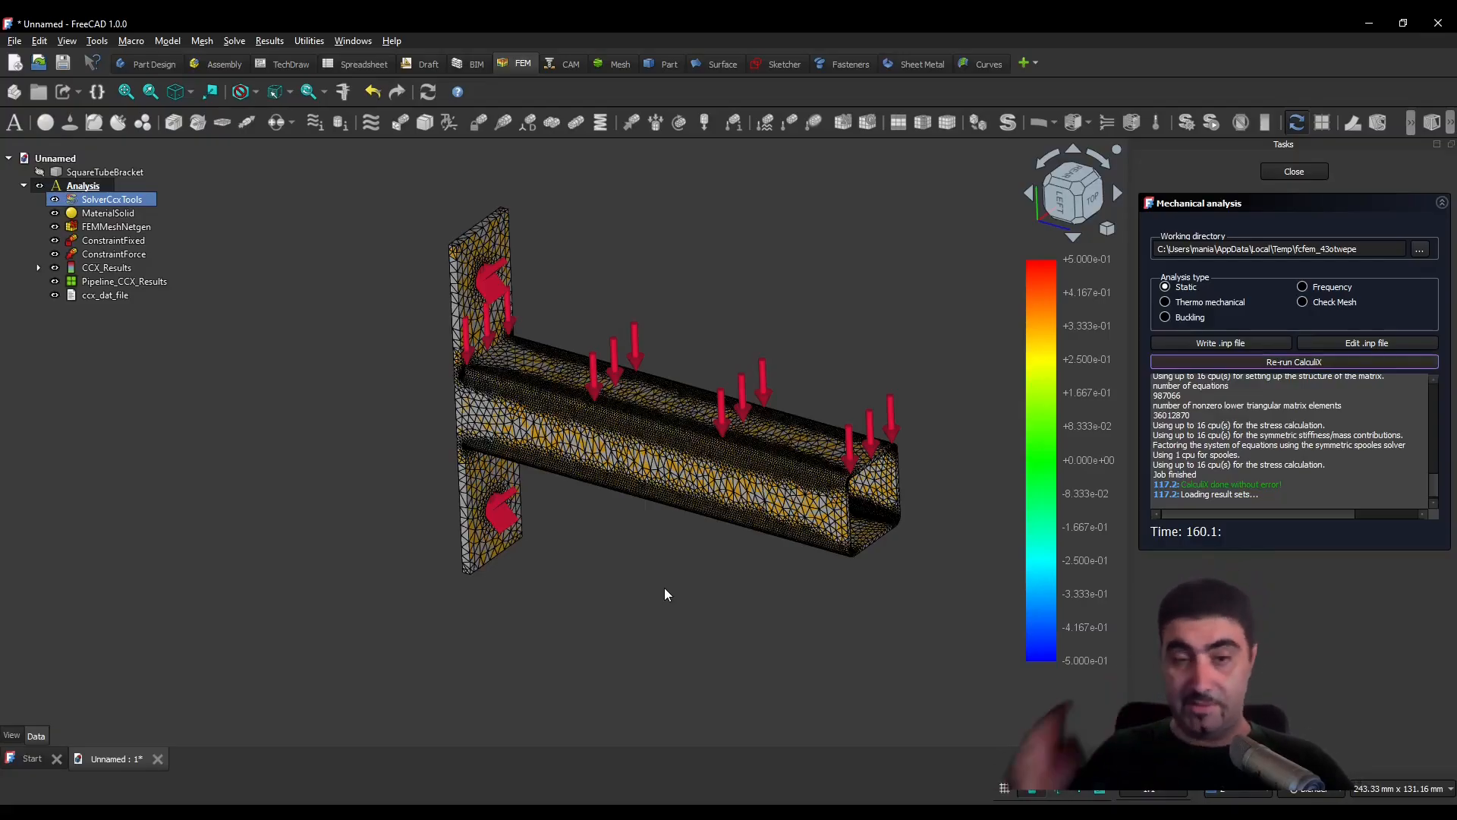
pyautogui.click(1293, 171)
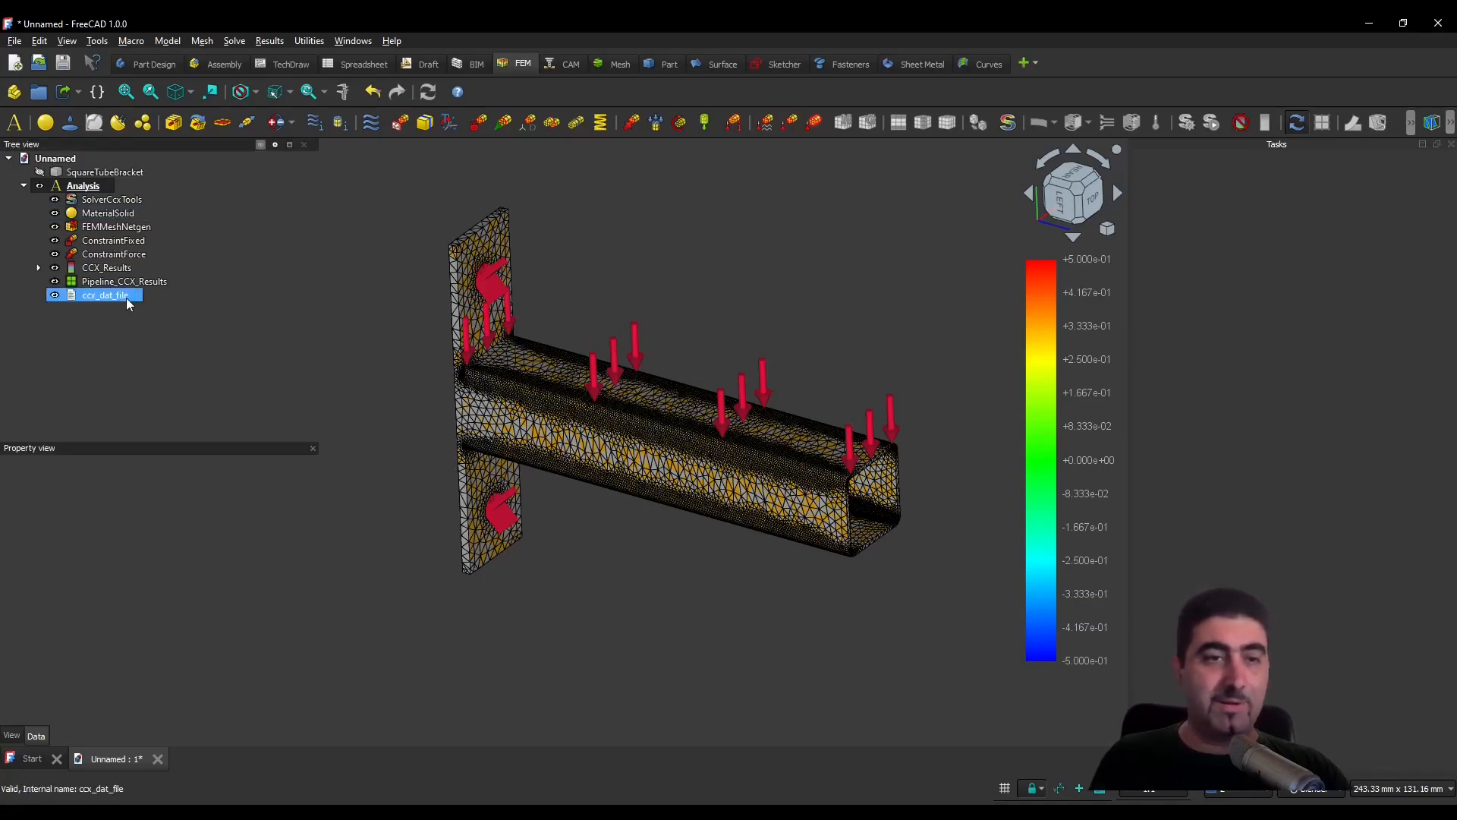
# - Open the result display for CCX_Results and select von Mises Stress as the result type
pyautogui.click(113, 270)
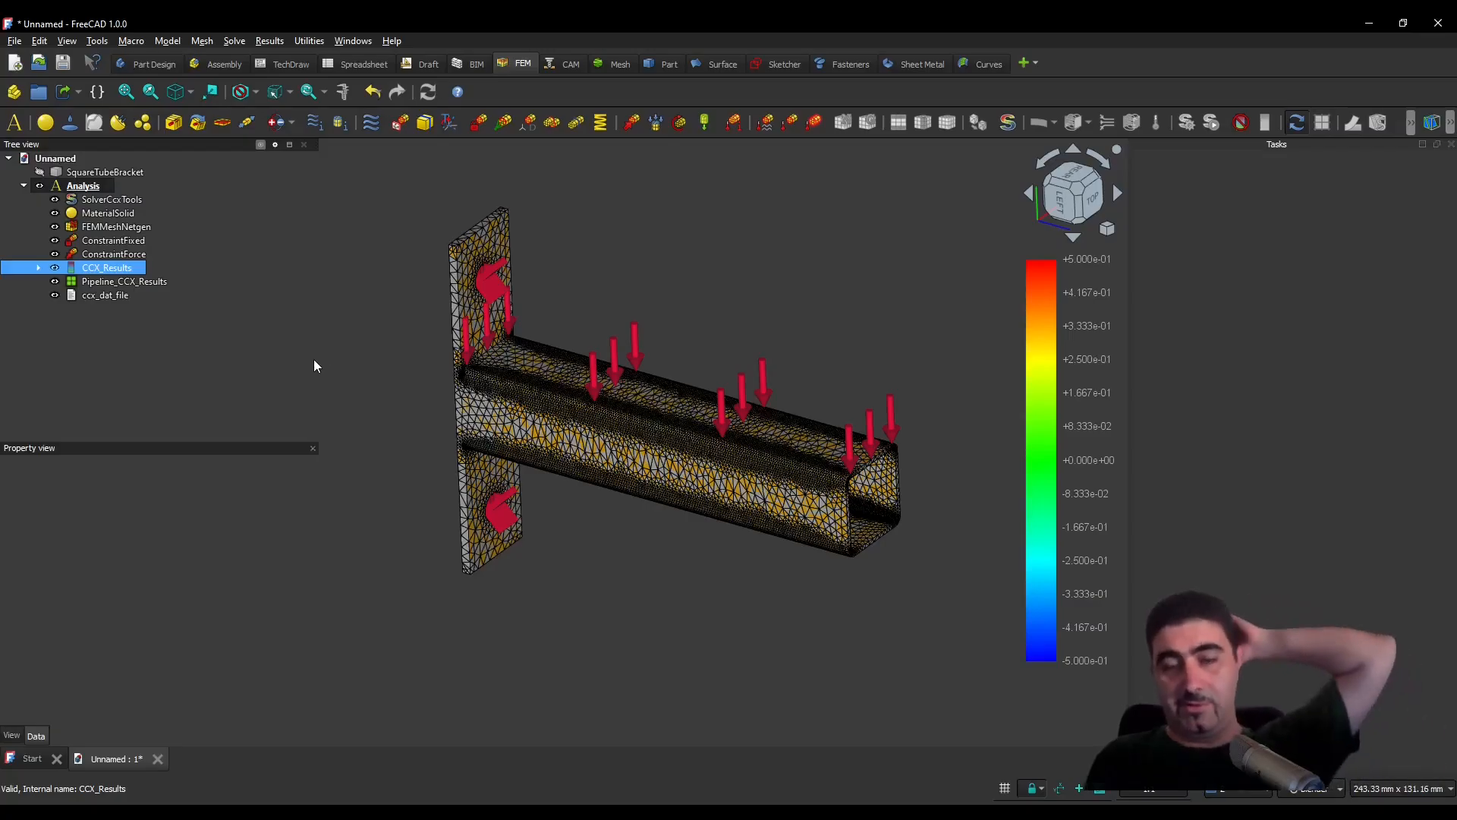
pyautogui.click(1264, 123)
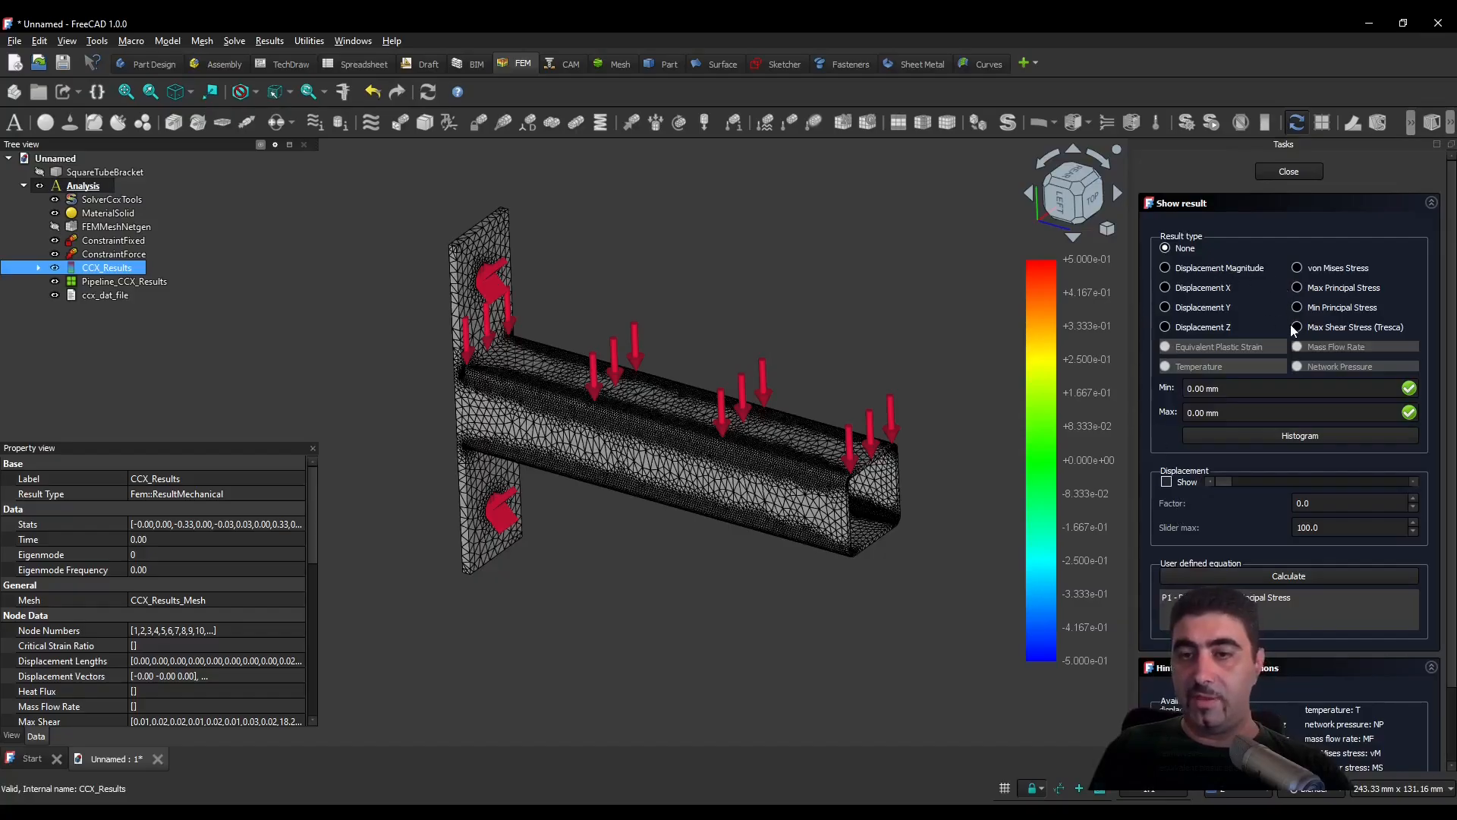
pyautogui.click(1299, 272)
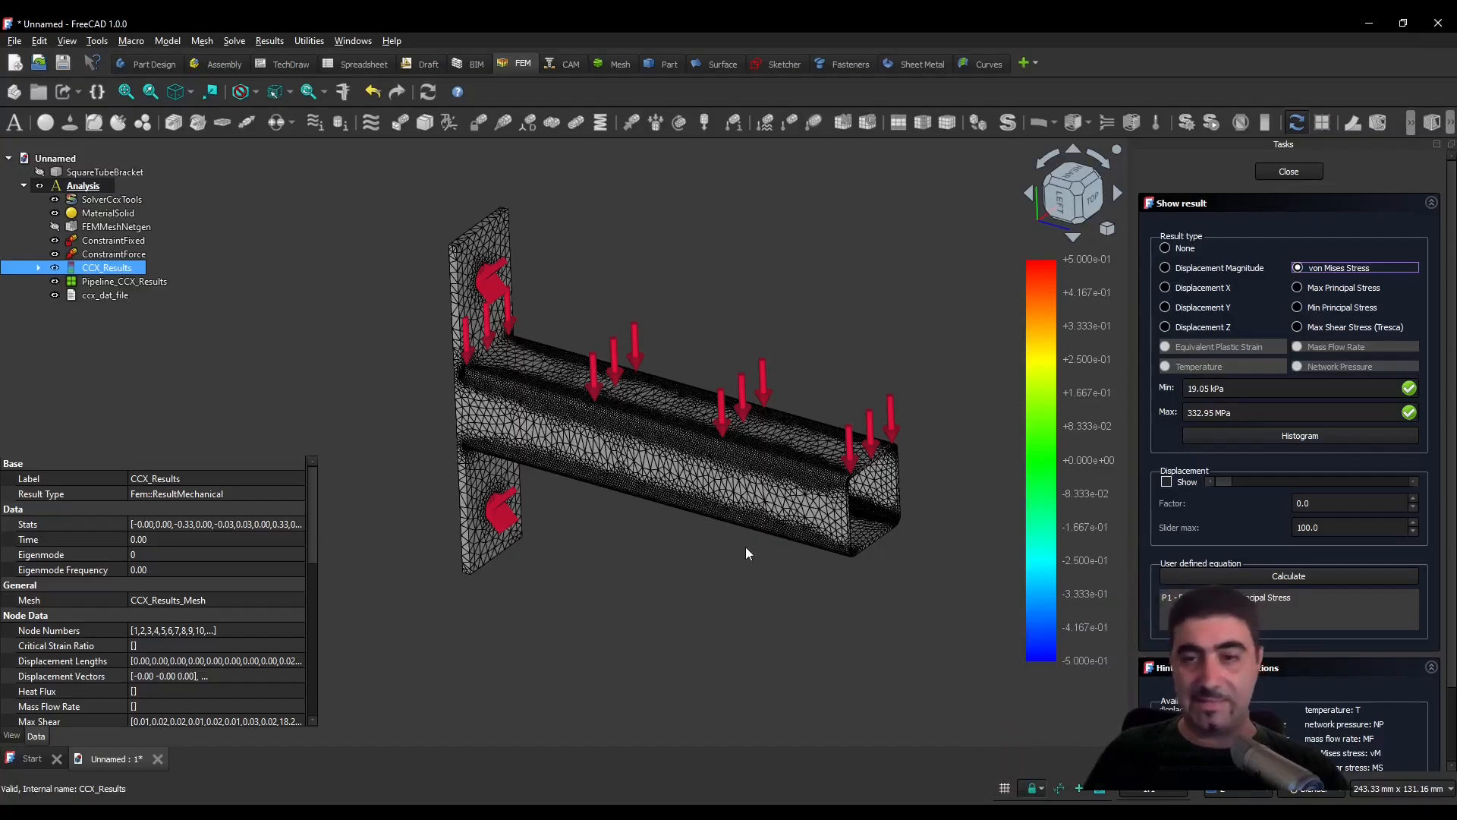
pyautogui.scroll(2, 650, 494)
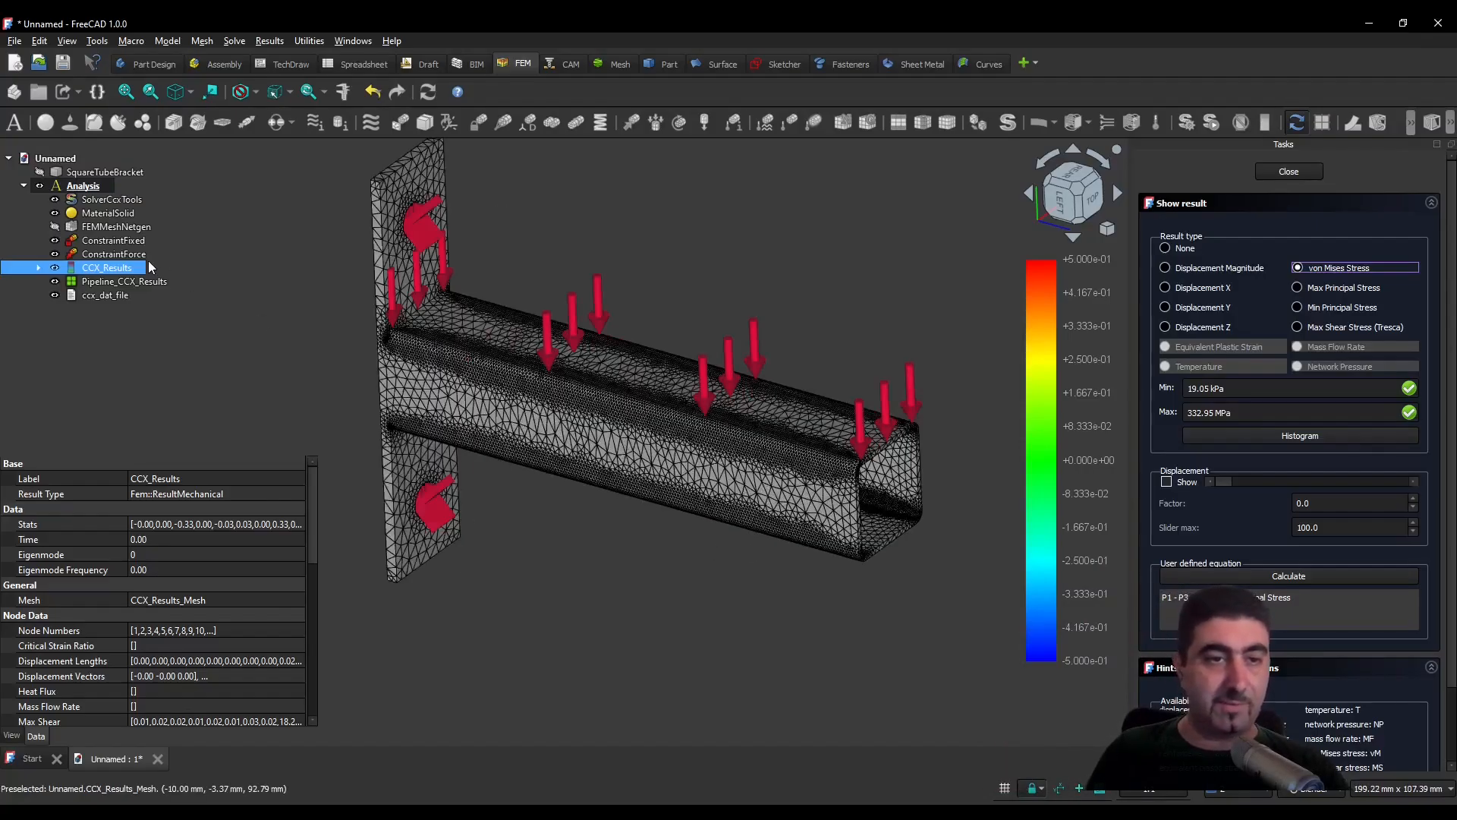
# - Show the displacement with a factor of 50 and hide Pipeline_CCX_Results so only the deformed result mesh is displayed
pyautogui.click(1166, 482)
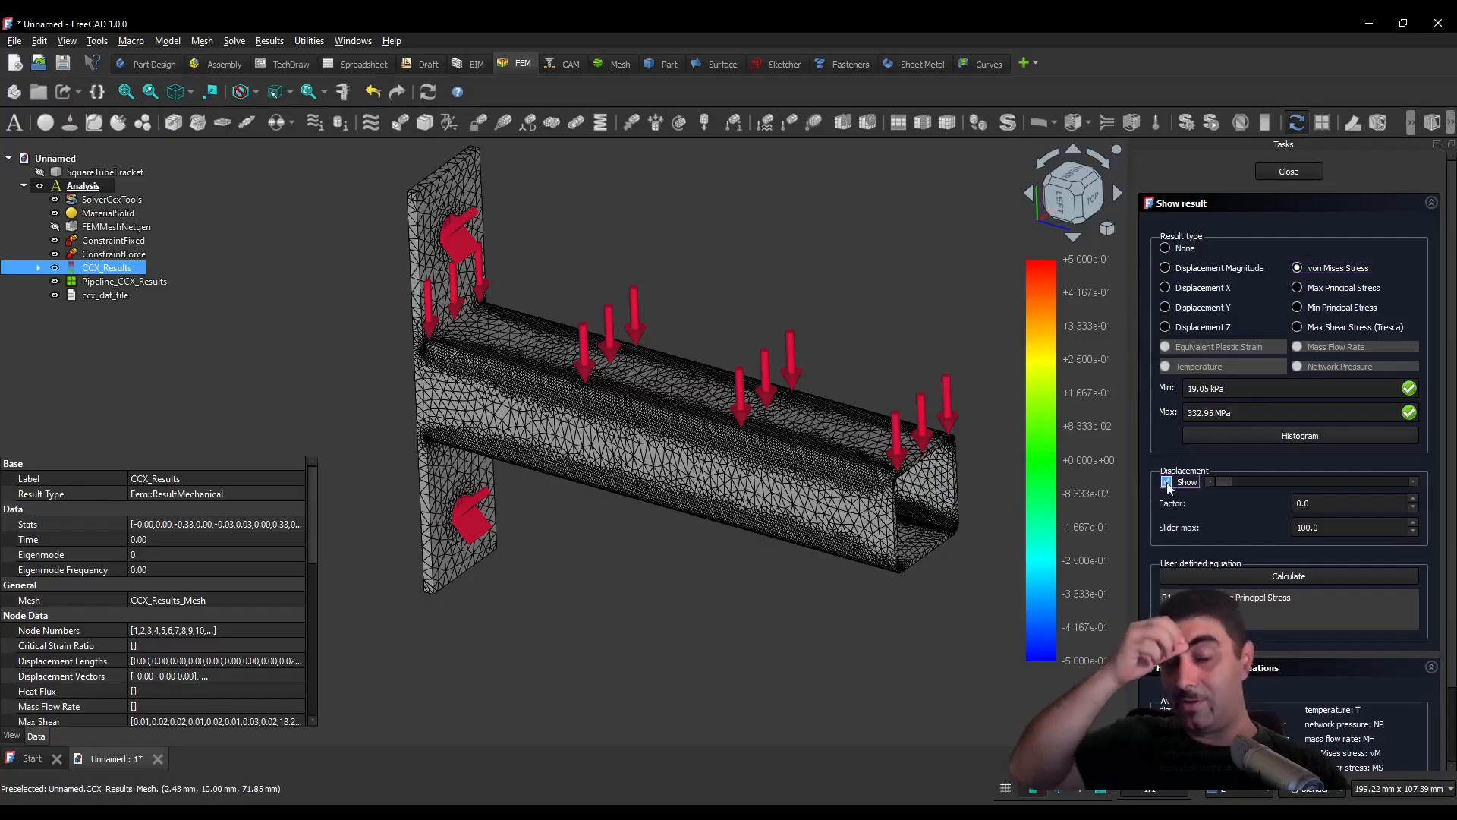
pyautogui.press('Tab')
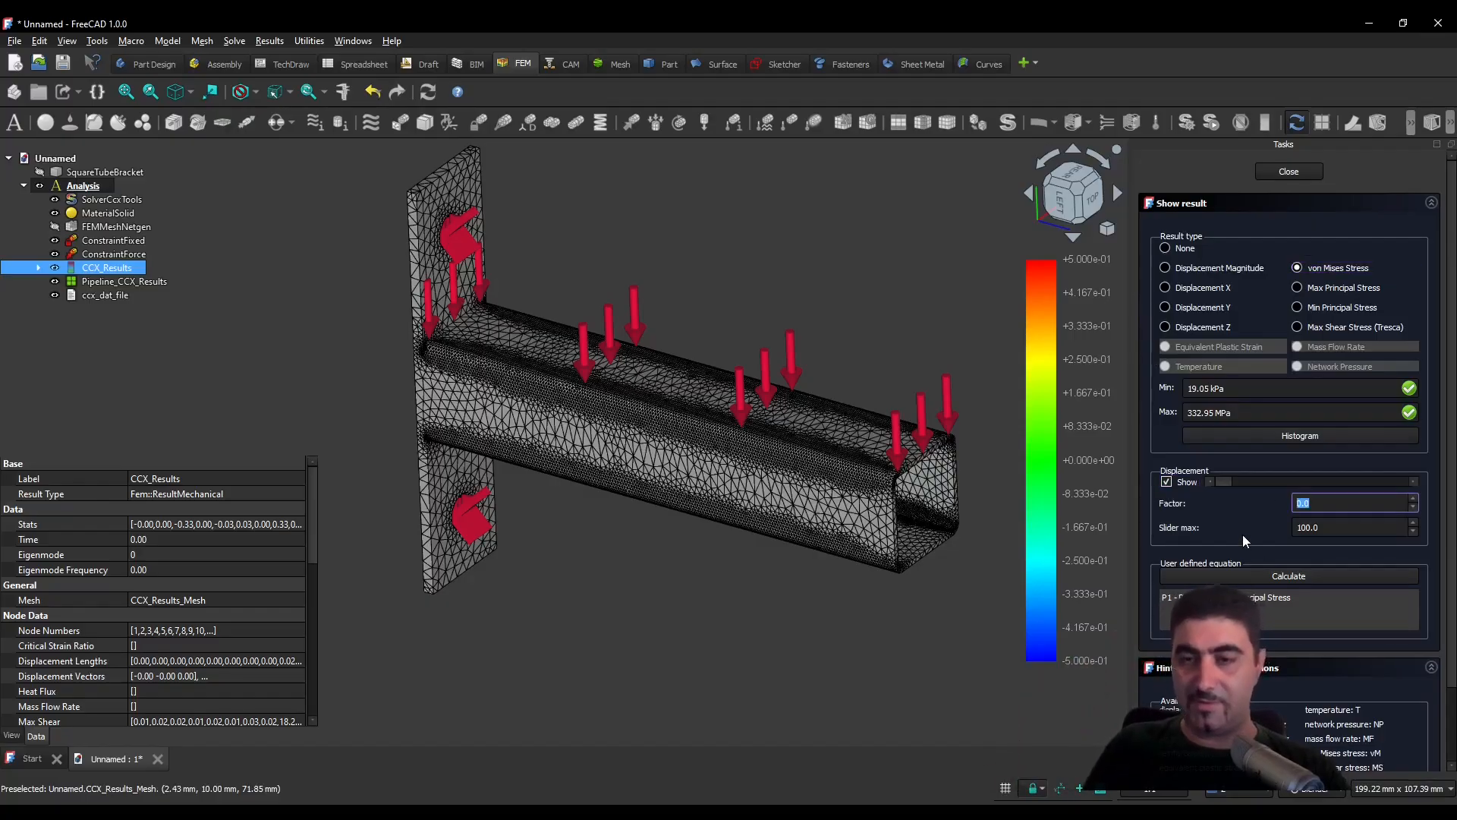
pyautogui.write('50.0')
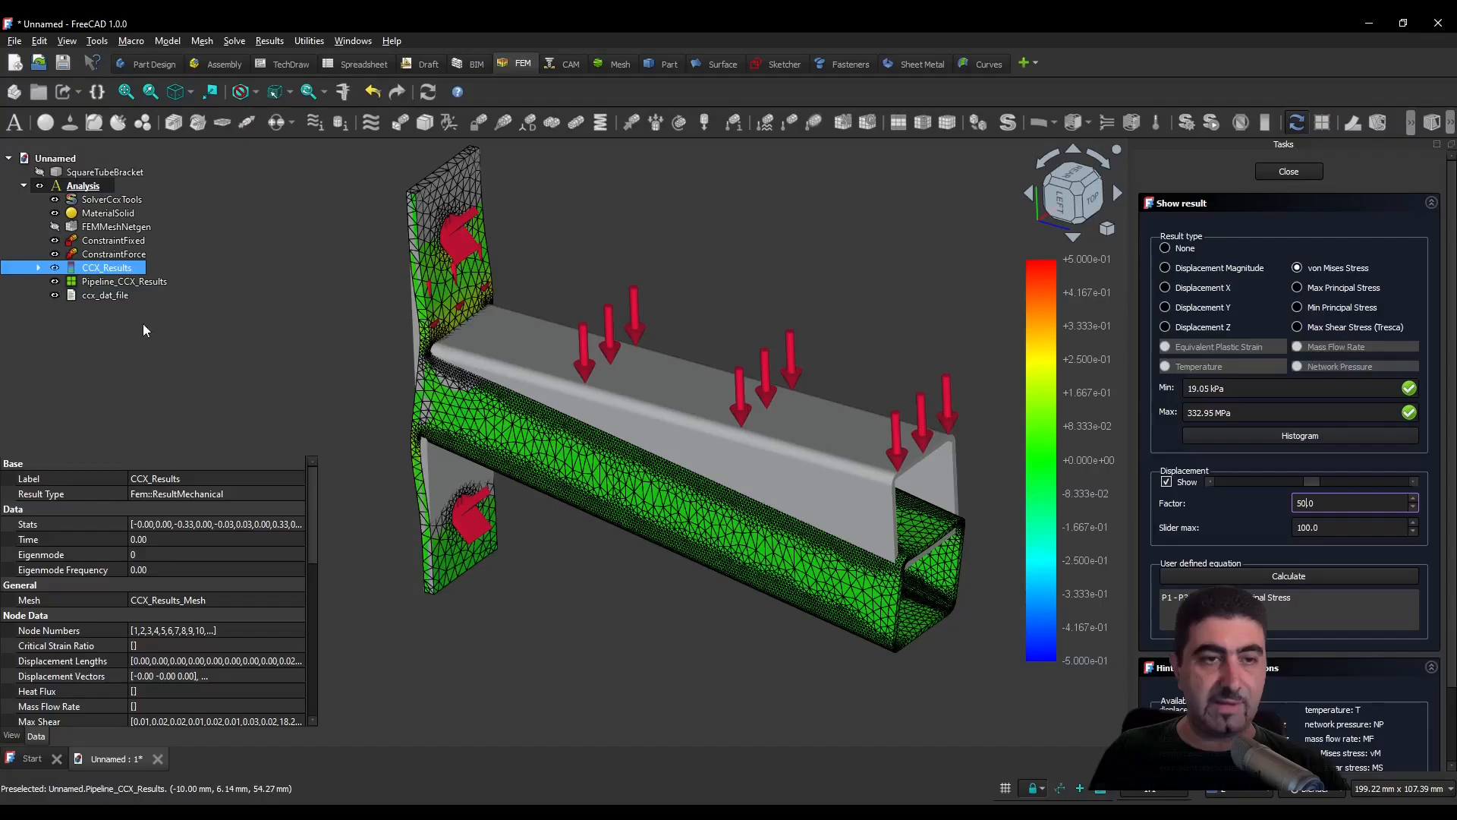
pyautogui.click(266, 331)
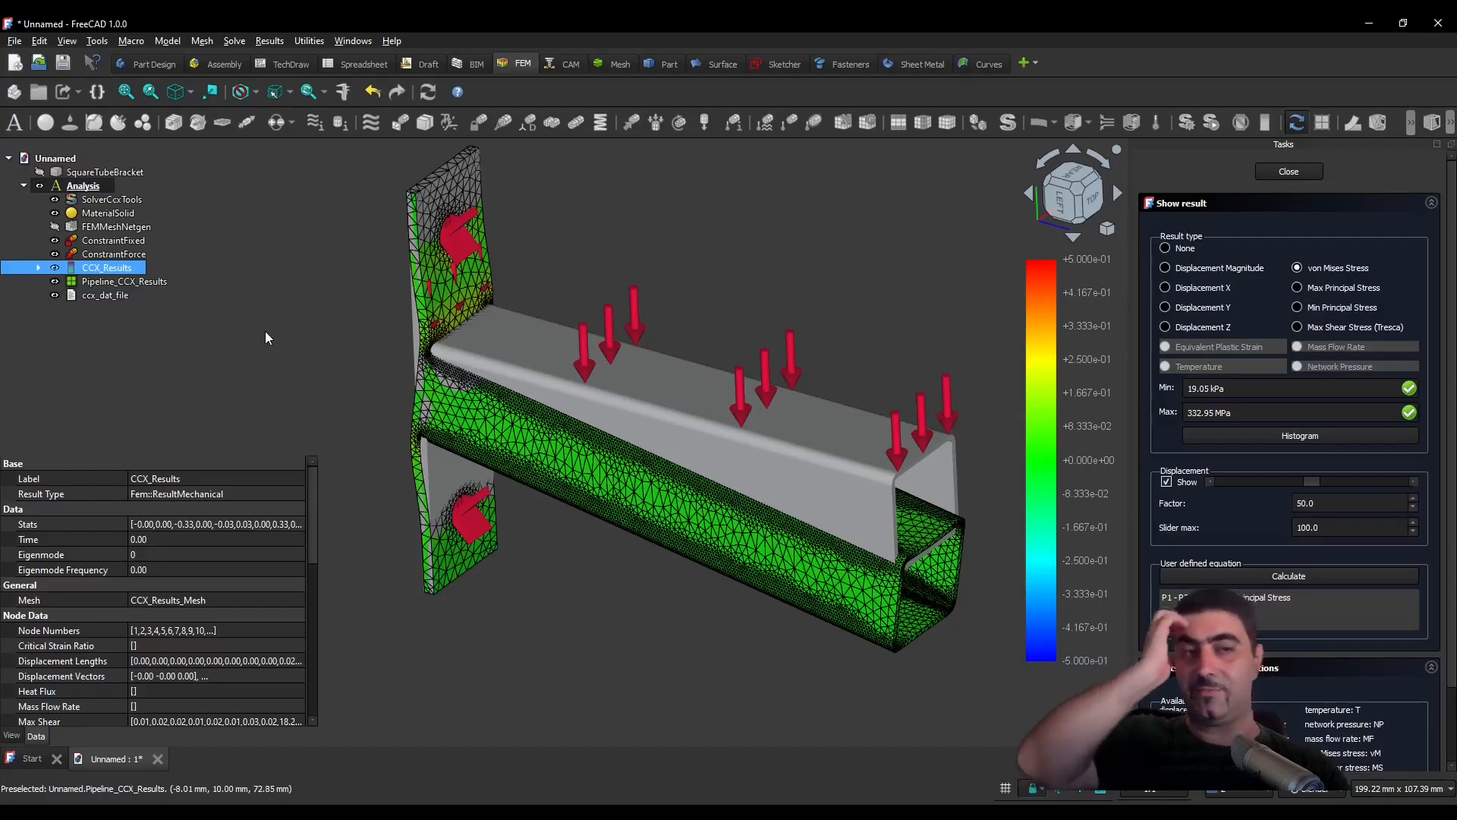
pyautogui.click(266, 331)
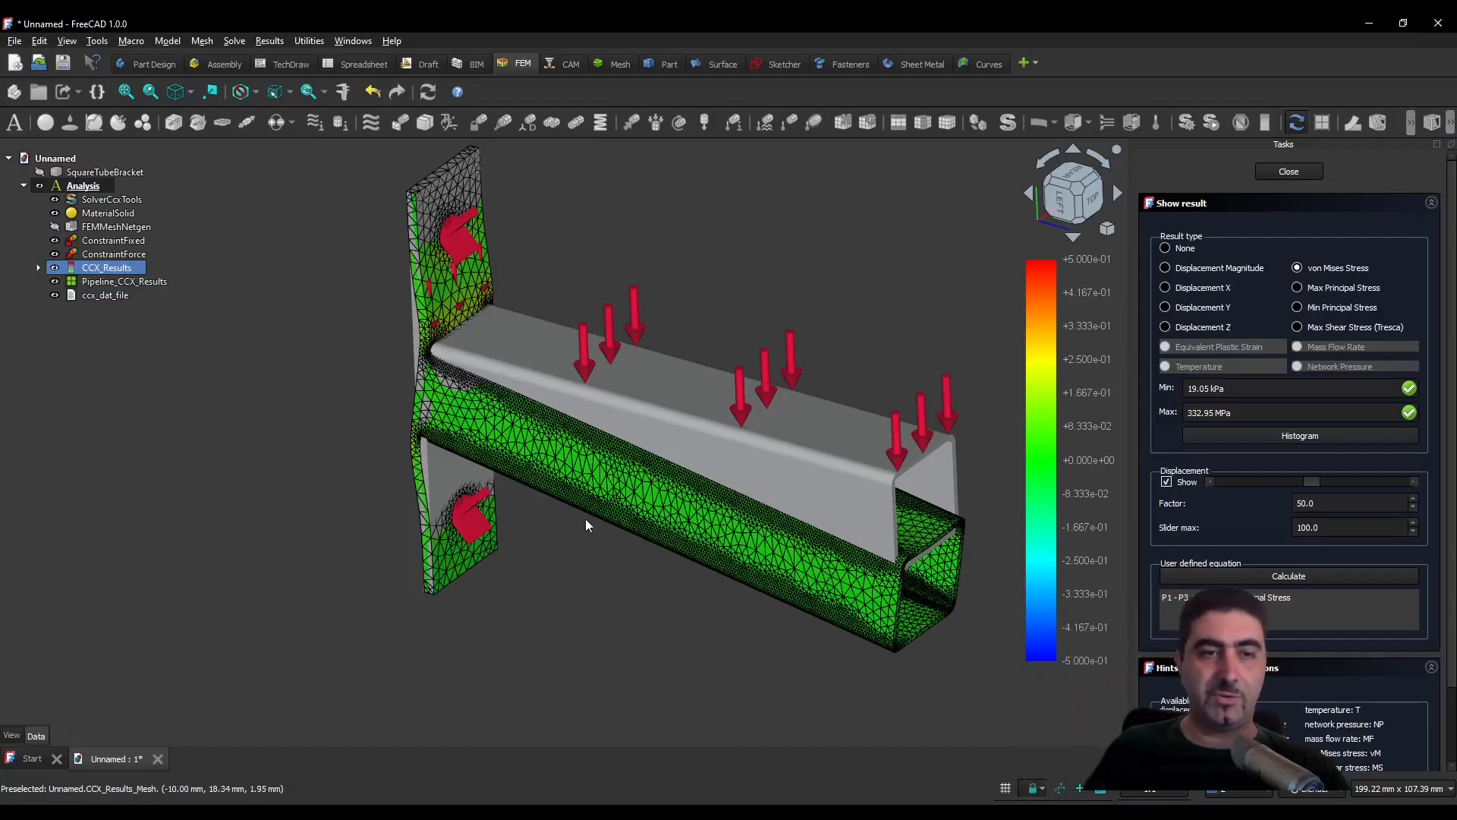
pyautogui.click(56, 282)
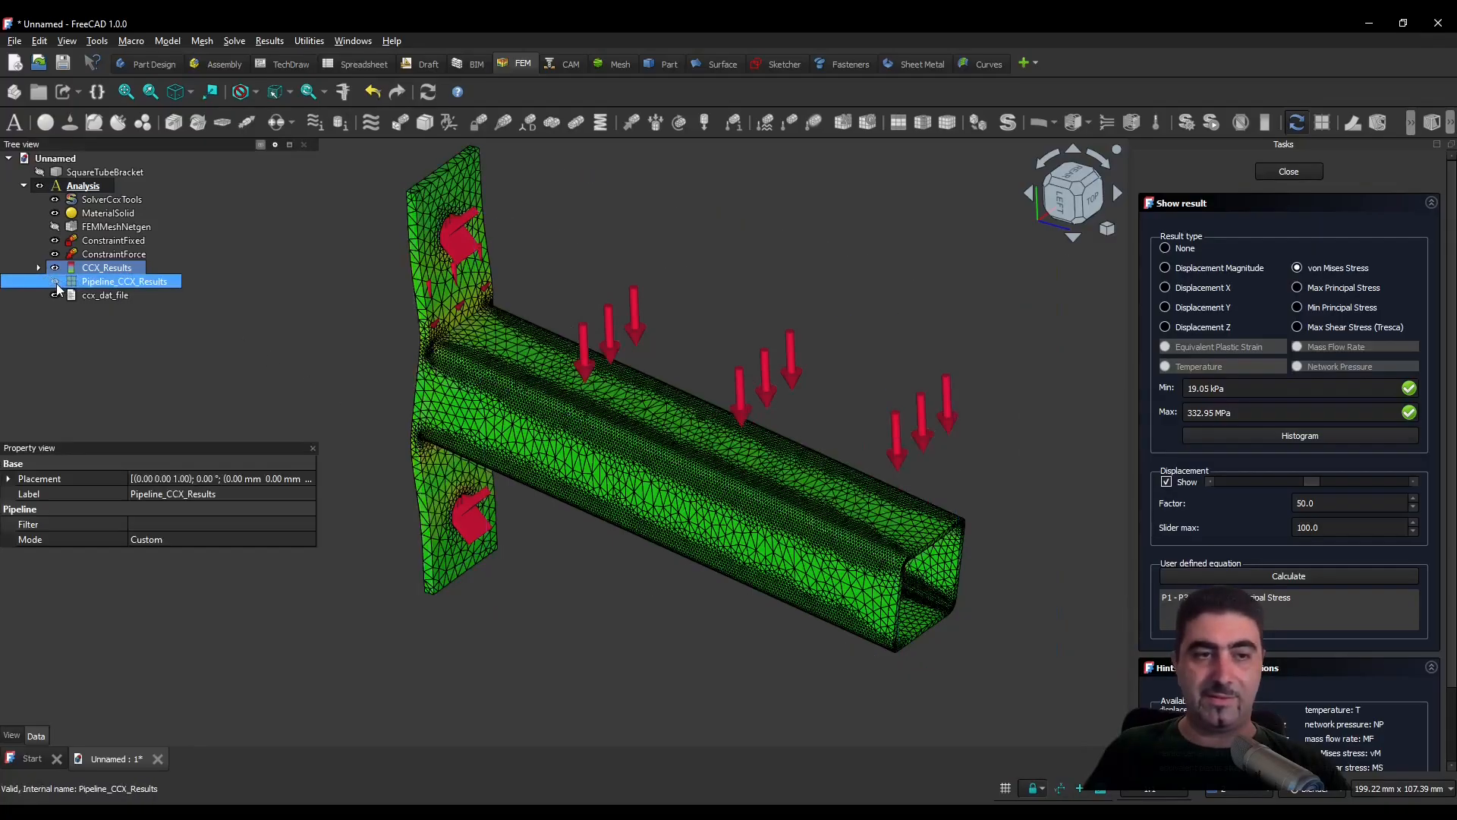
# - Examine the von Mises stress concentrations where the square tube's upper corners meet the mounting plate
pyautogui.click(701, 332)
pyautogui.moveTo(701, 332)
pyautogui.mouseDown(button='middle')
pyautogui.moveTo(809, 278)
pyautogui.moveTo(901, 195)
pyautogui.moveTo(882, 225)
pyautogui.moveTo(618, 303)
pyautogui.moveTo(746, 265)
pyautogui.mouseUp(button='middle')
pyautogui.moveTo(579, 614); pyautogui.dragTo(744, 596, button='middle')
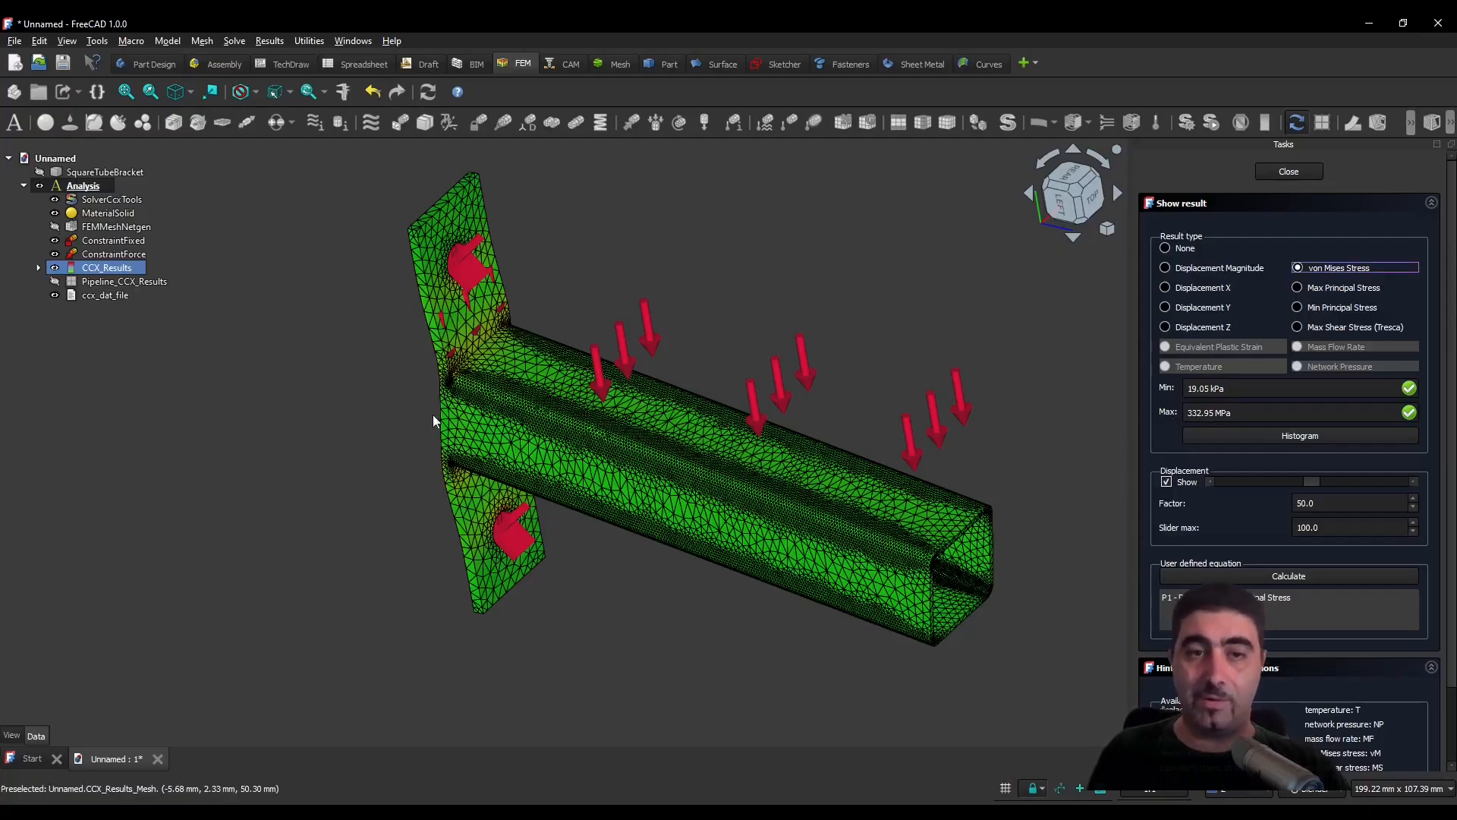
pyautogui.scroll(5, 394, 362)
pyautogui.scroll(6, 580, 385)
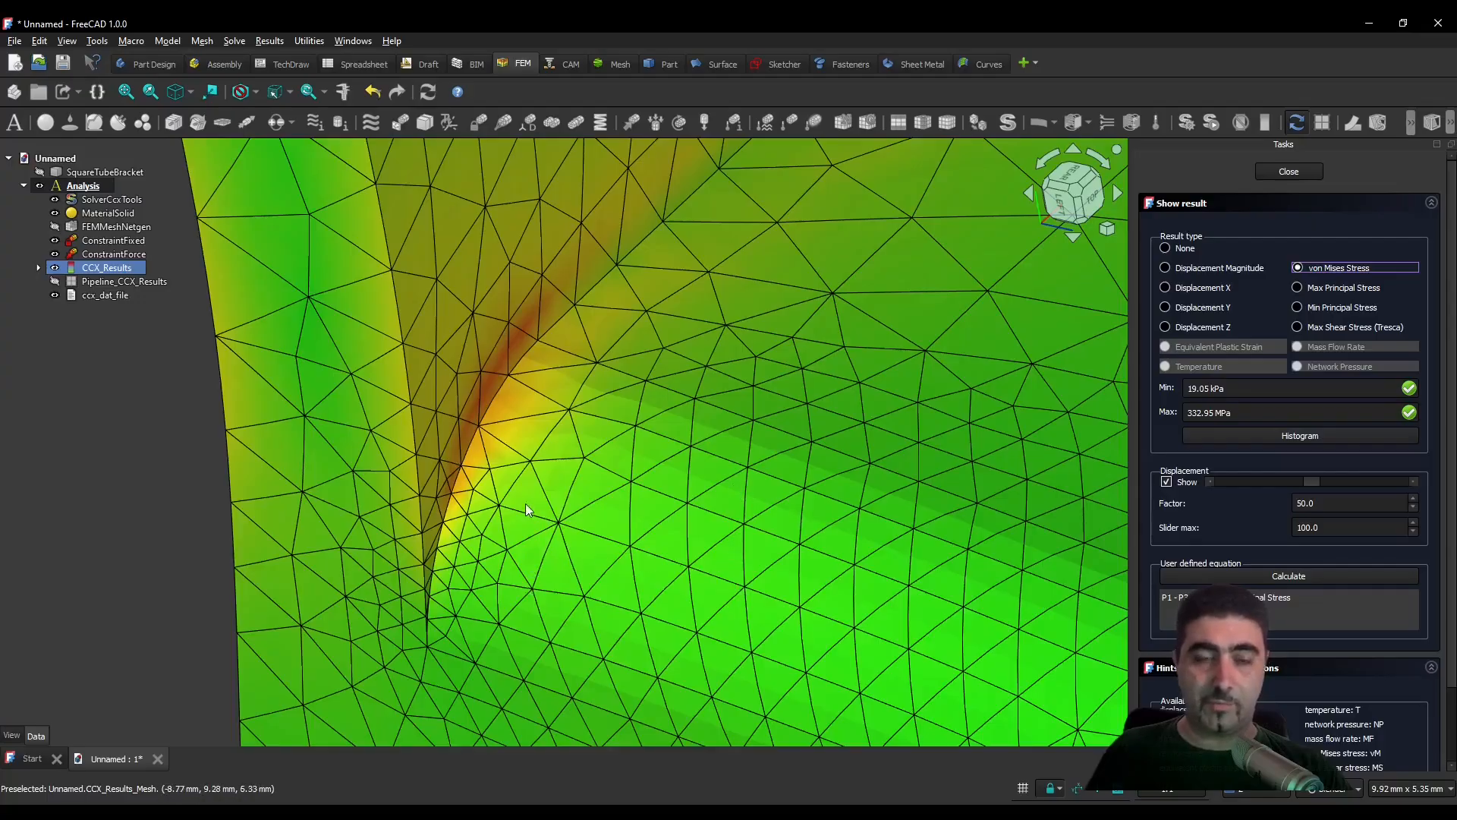
pyautogui.scroll(-5, 496, 350)
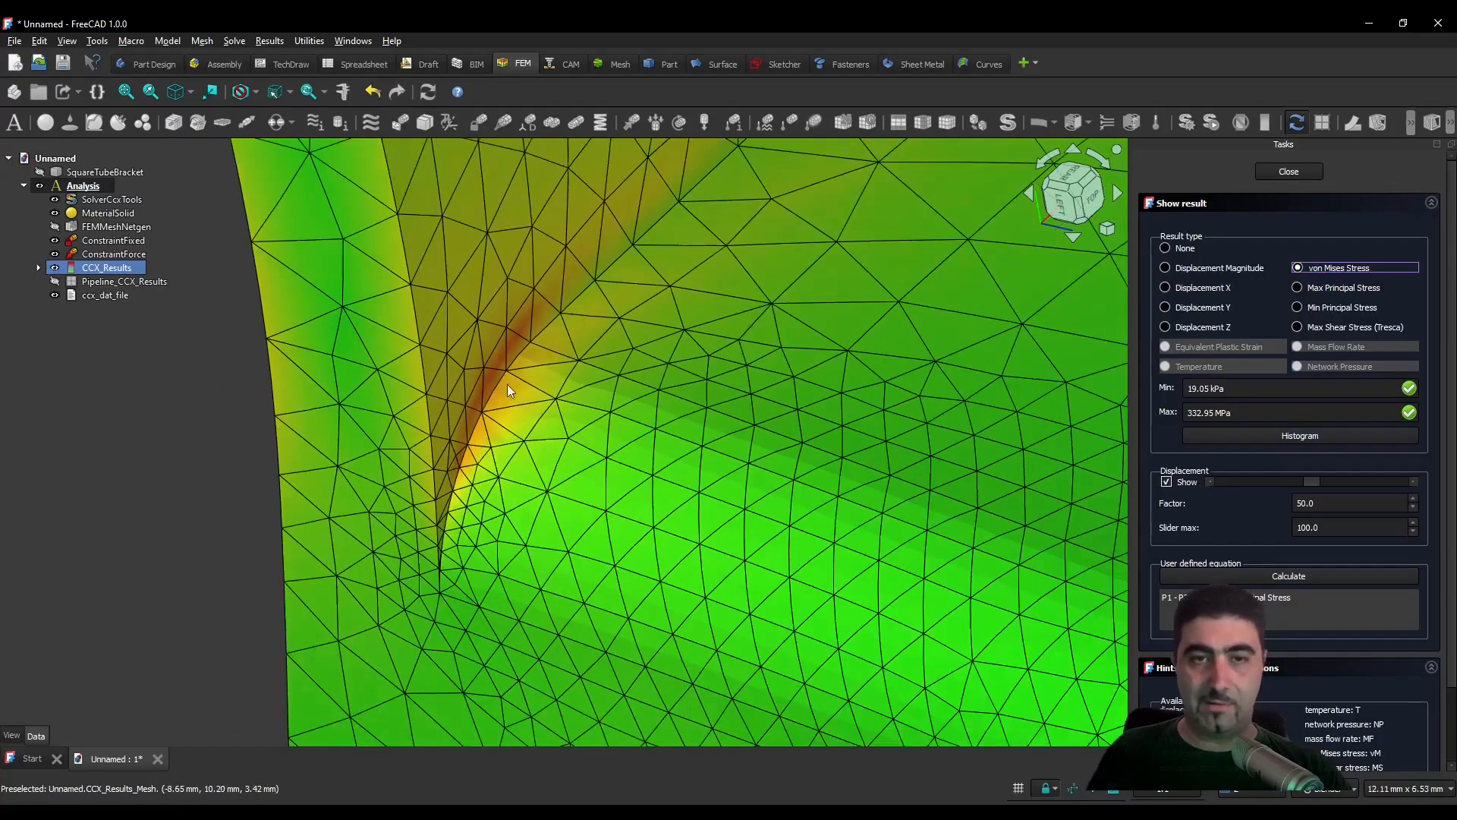
pyautogui.scroll(5, 572, 340)
pyautogui.scroll(-6, 646, 332)
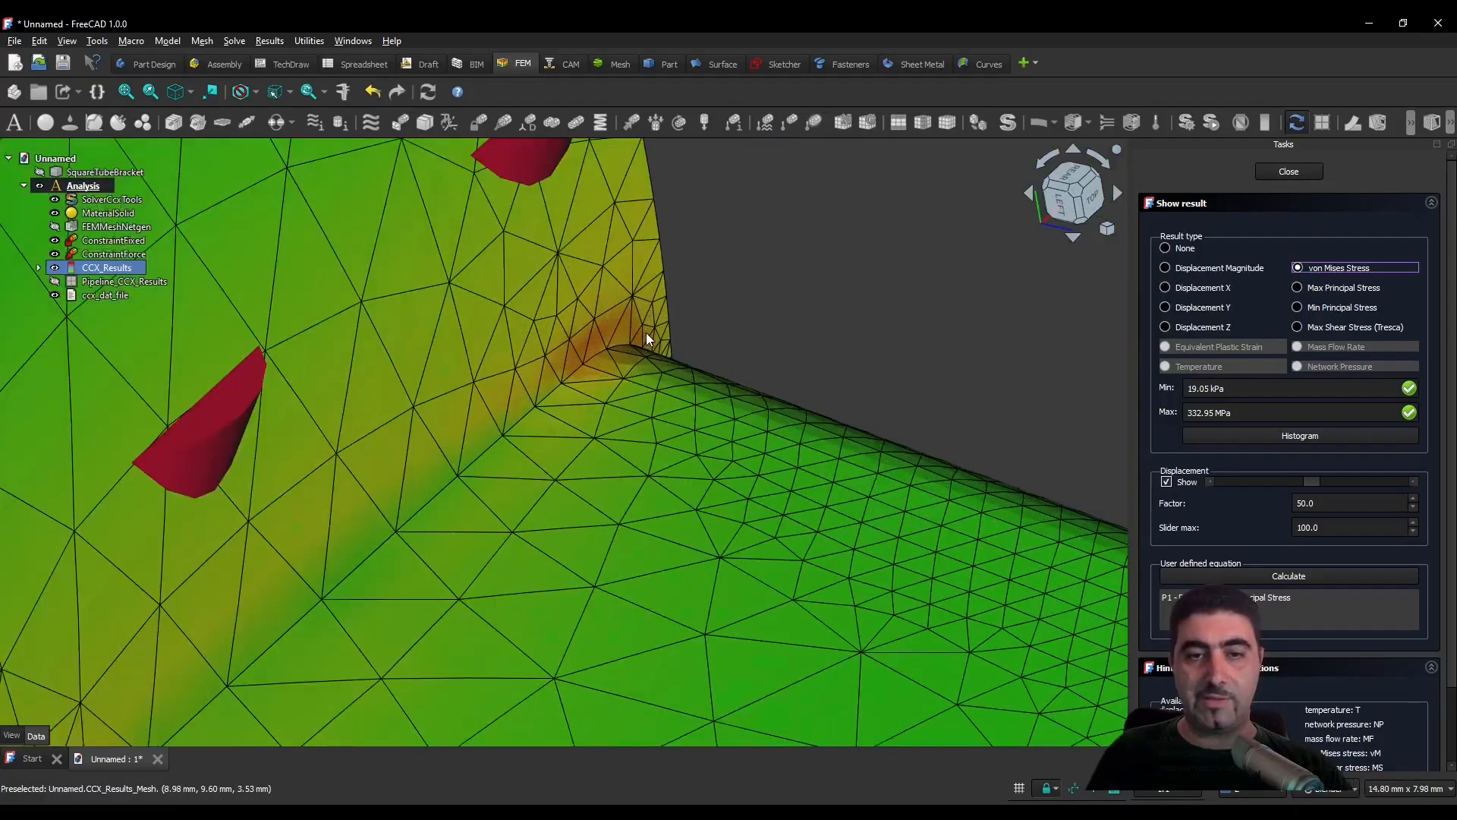
pyautogui.moveTo(596, 460); pyautogui.dragTo(537, 213, button='middle')
pyautogui.moveTo(618, 336); pyautogui.dragTo(491, 380, button='middle')
# - Examine the stress distribution and deformed shape of the whole bracket from several angles
pyautogui.scroll(-4, 490, 490)
pyautogui.scroll(3, 532, 409)
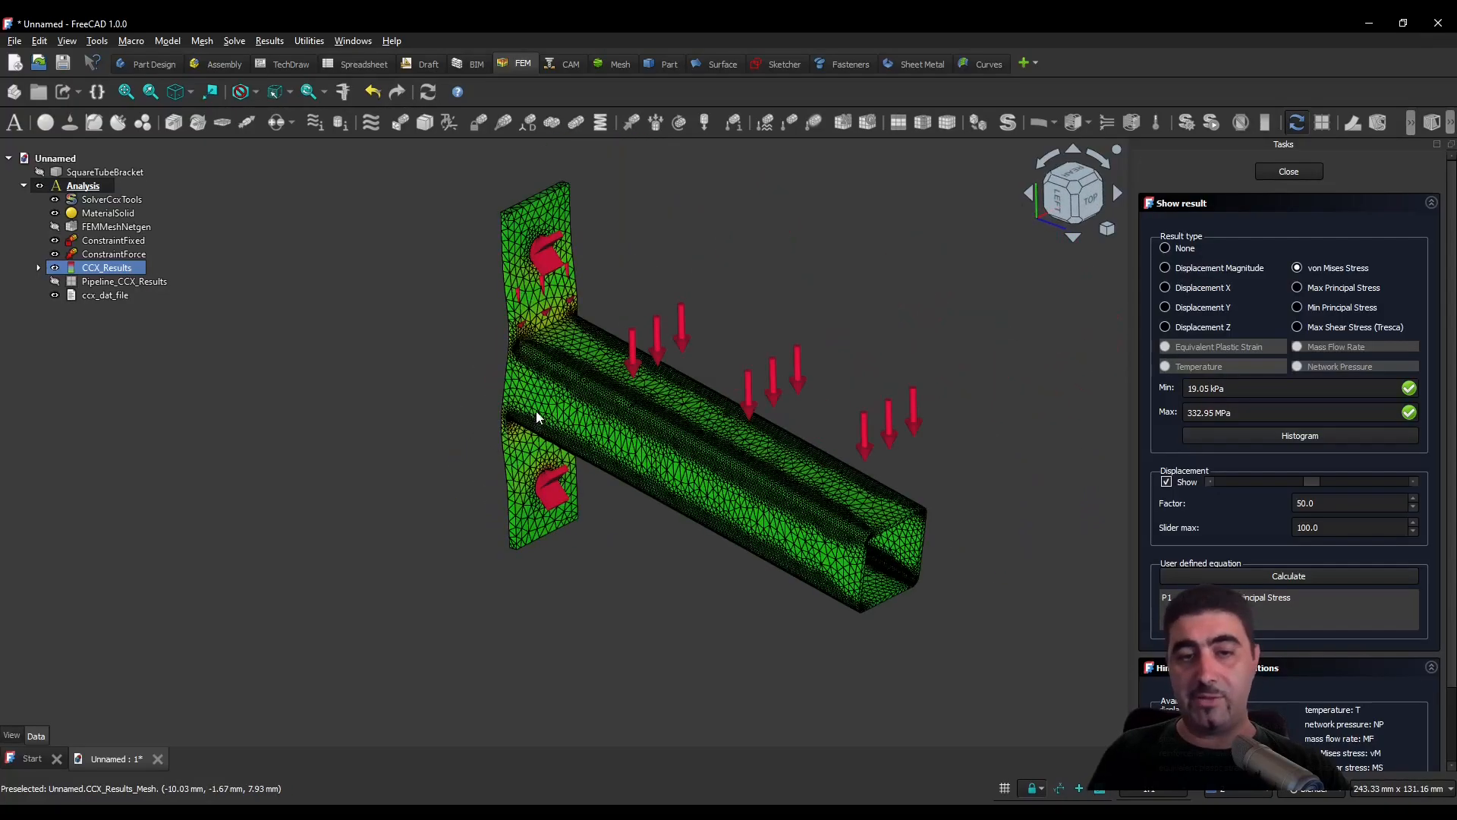
pyautogui.moveTo(681, 353); pyautogui.dragTo(709, 339, button='middle')
pyautogui.moveTo(346, 296); pyautogui.dragTo(326, 394, button='middle')
pyautogui.moveTo(766, 411); pyautogui.dragTo(727, 419, button='middle')
pyautogui.keyDown('shift'); pyautogui.moveTo(689, 539); pyautogui.dragTo(644, 576, button='middle'); pyautogui.keyUp('shift')
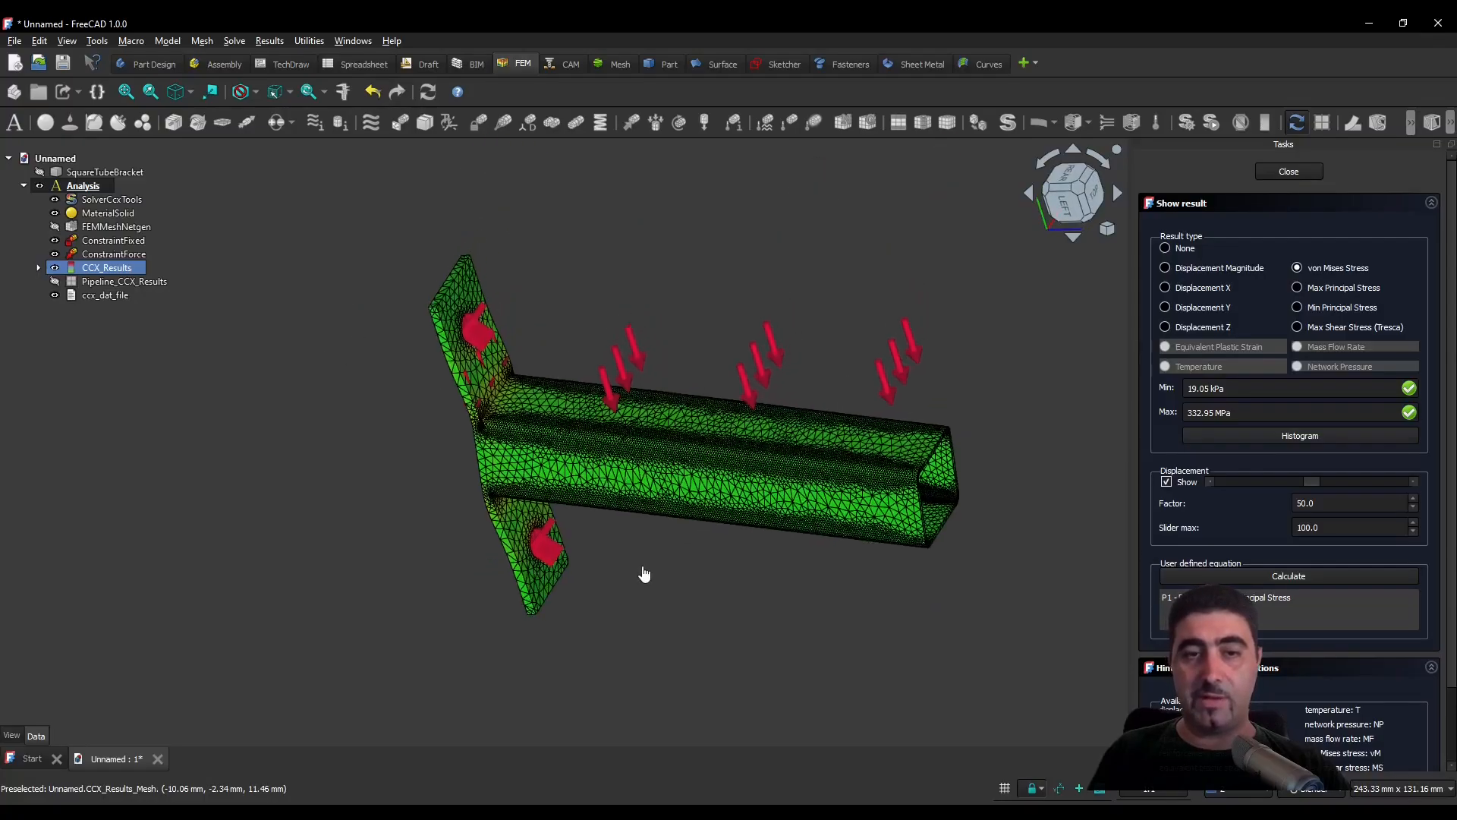
pyautogui.scroll(2, 644, 576)
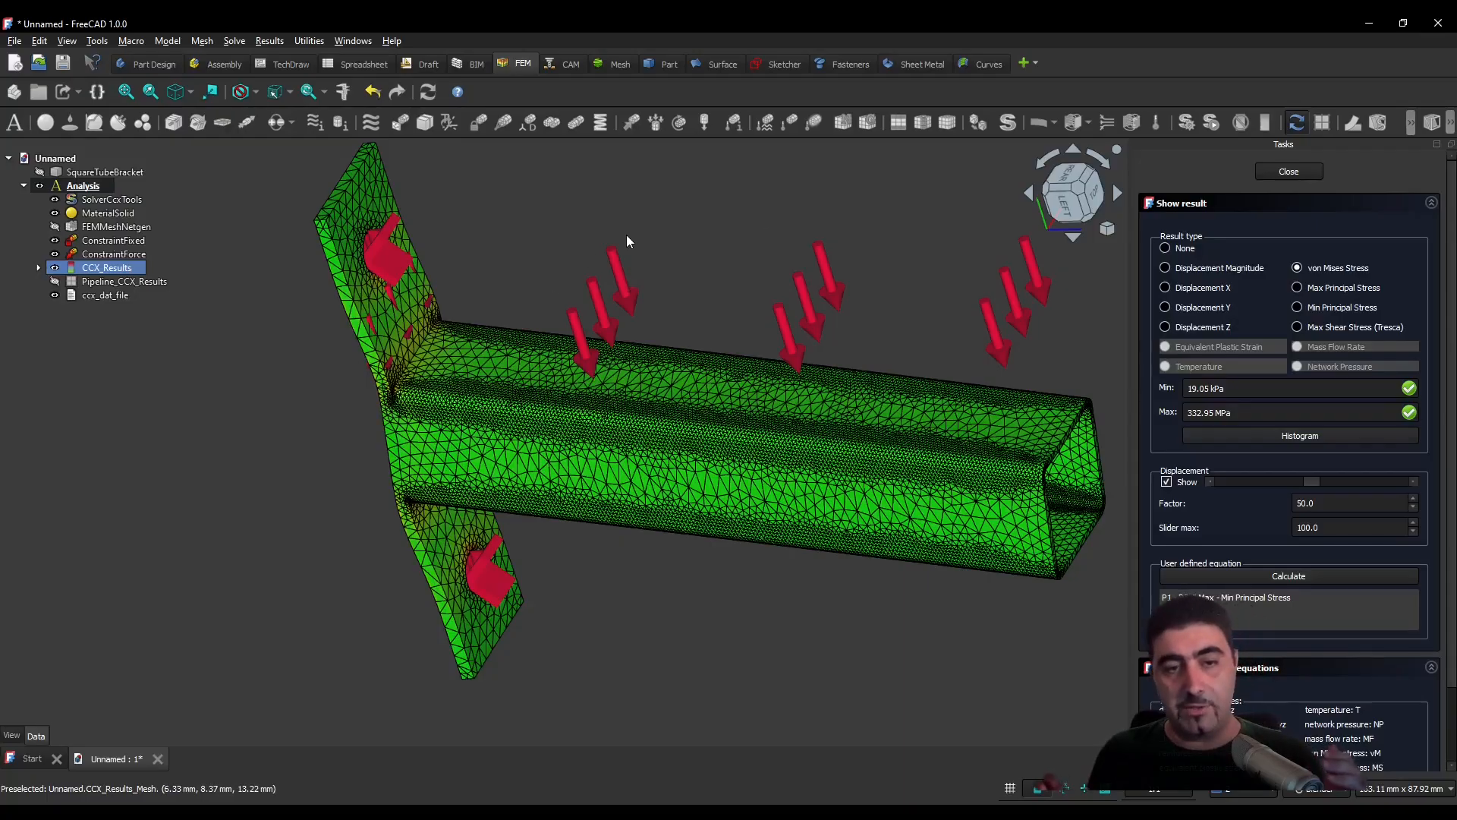
pyautogui.moveTo(626, 234); pyautogui.dragTo(635, 313, button='middle')
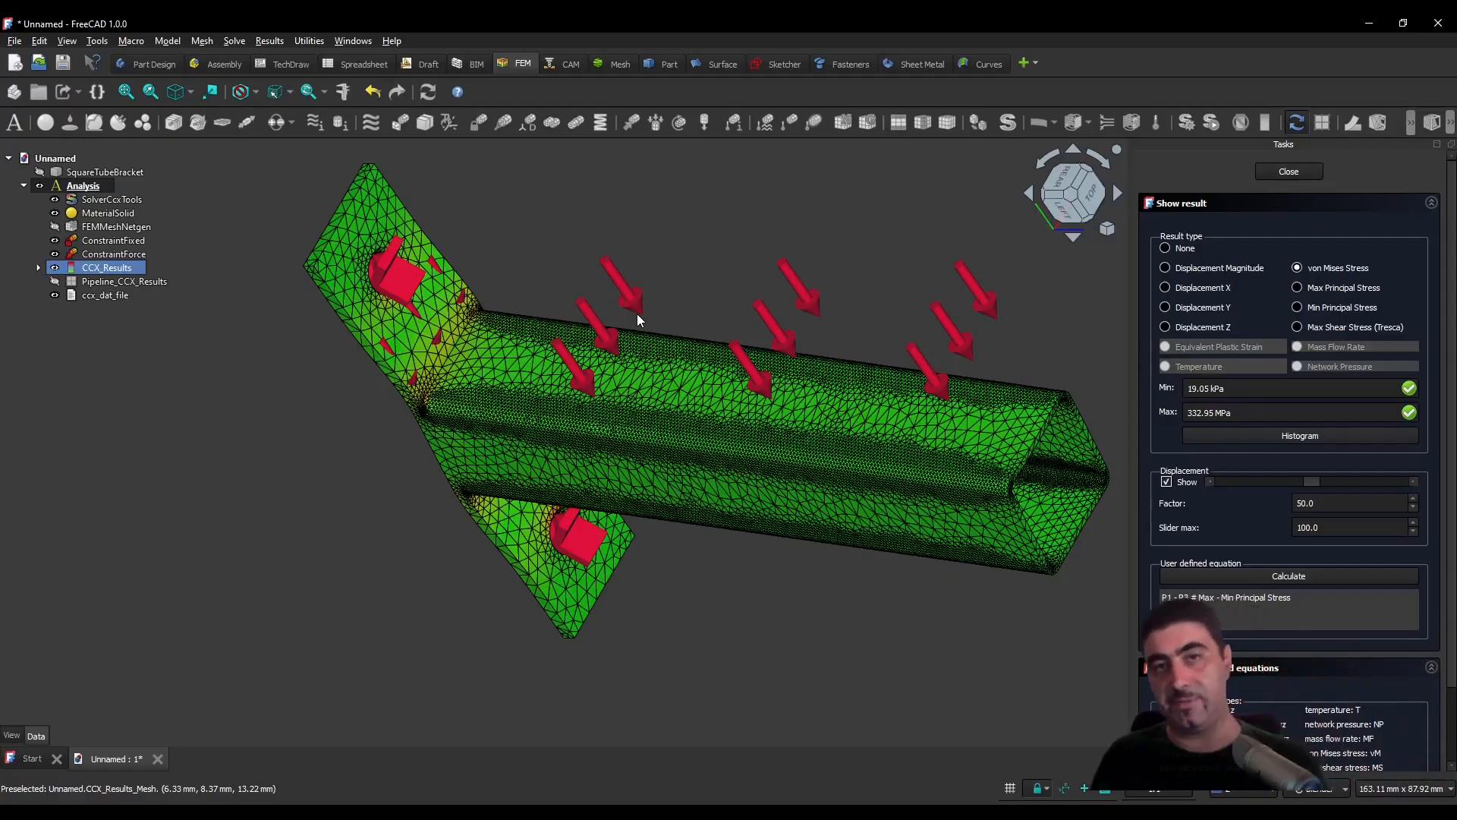
# - Display the histogram of von Mises stress and enlarge its window to read the node distribution
pyautogui.click(1342, 434)
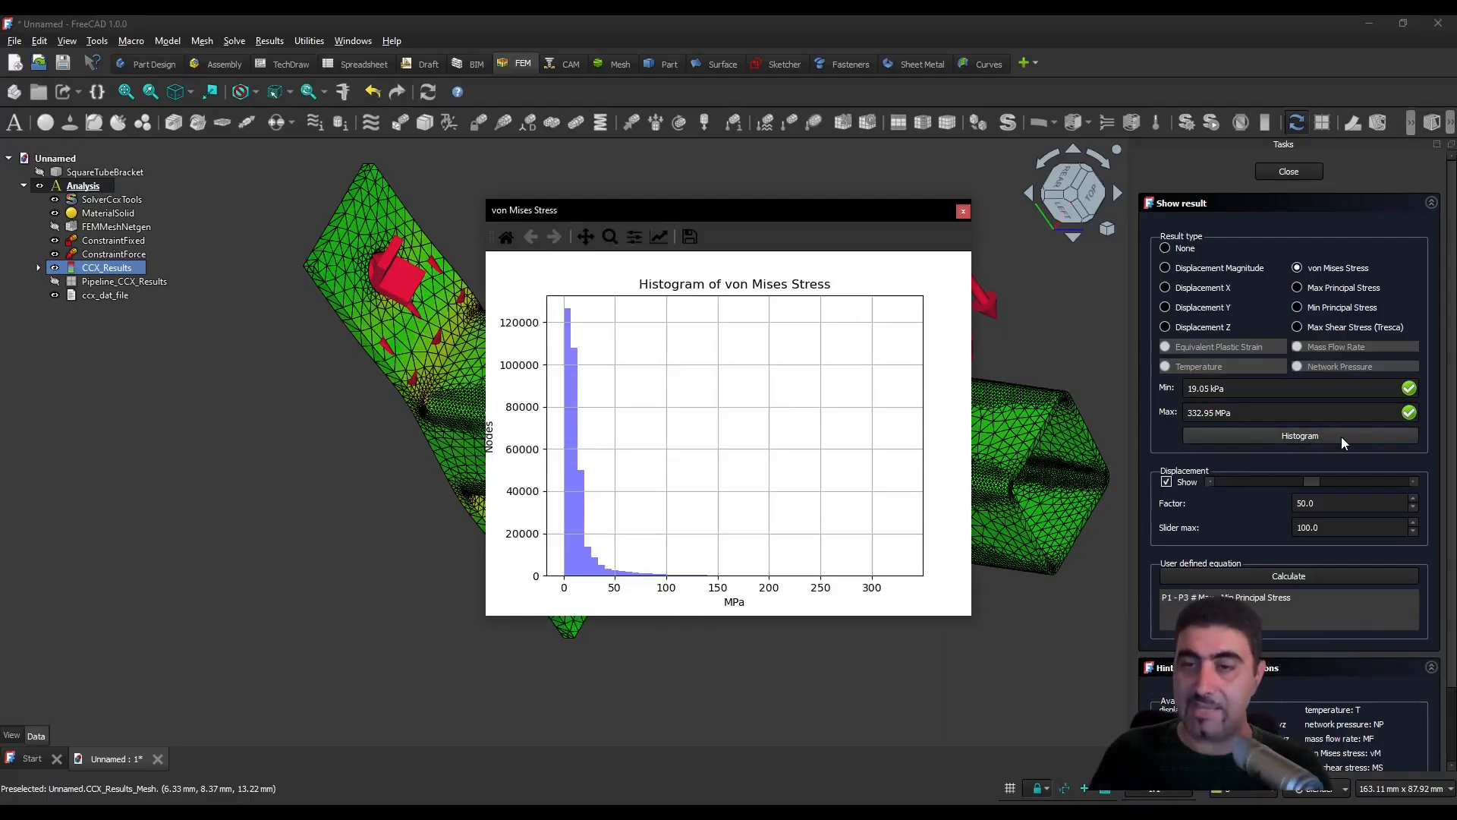
pyautogui.moveTo(481, 505); pyautogui.dragTo(111, 510)
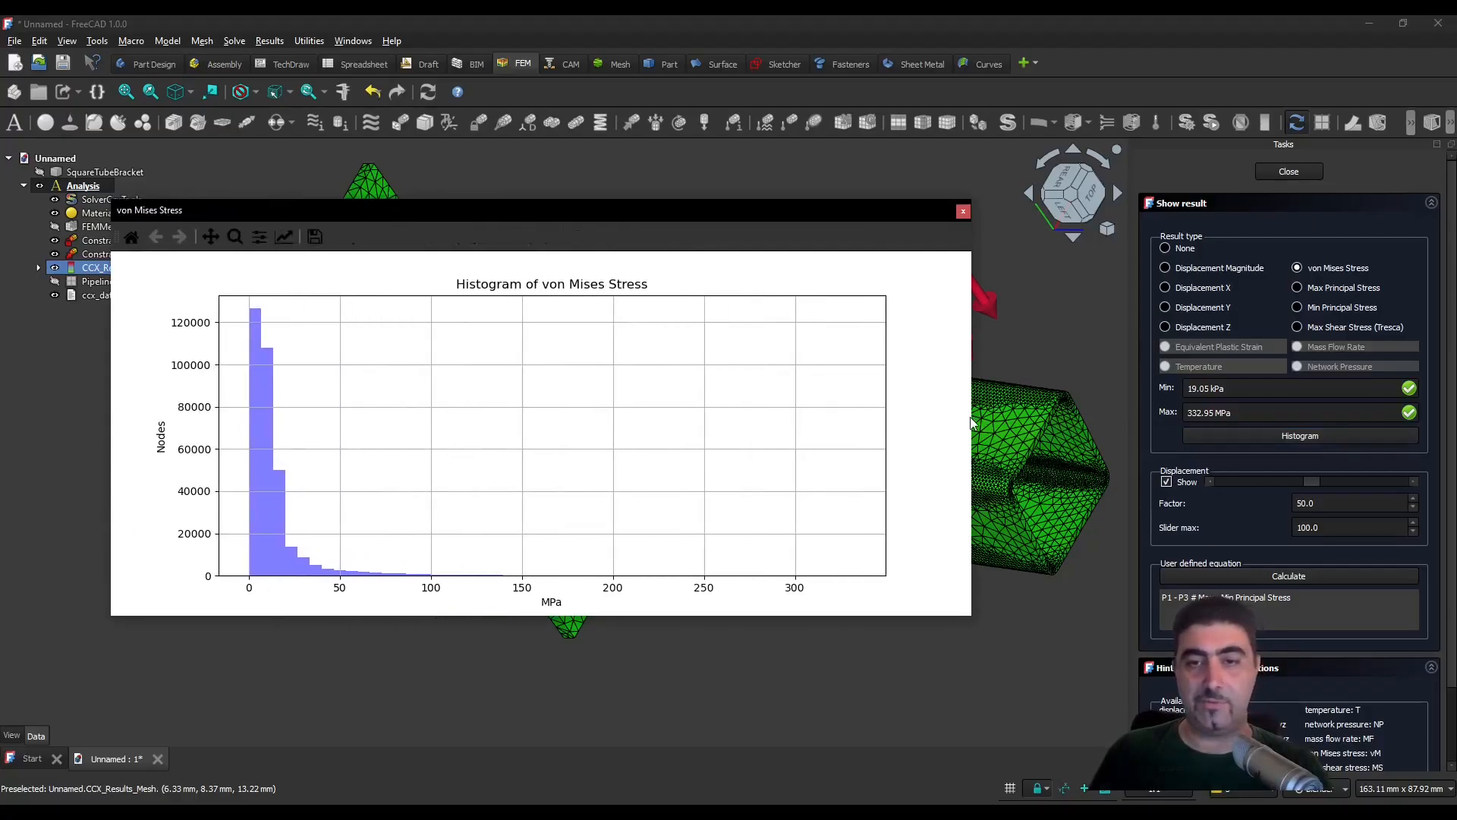
pyautogui.moveTo(972, 416); pyautogui.dragTo(1388, 416)
pyautogui.moveTo(723, 616); pyautogui.dragTo(716, 734)
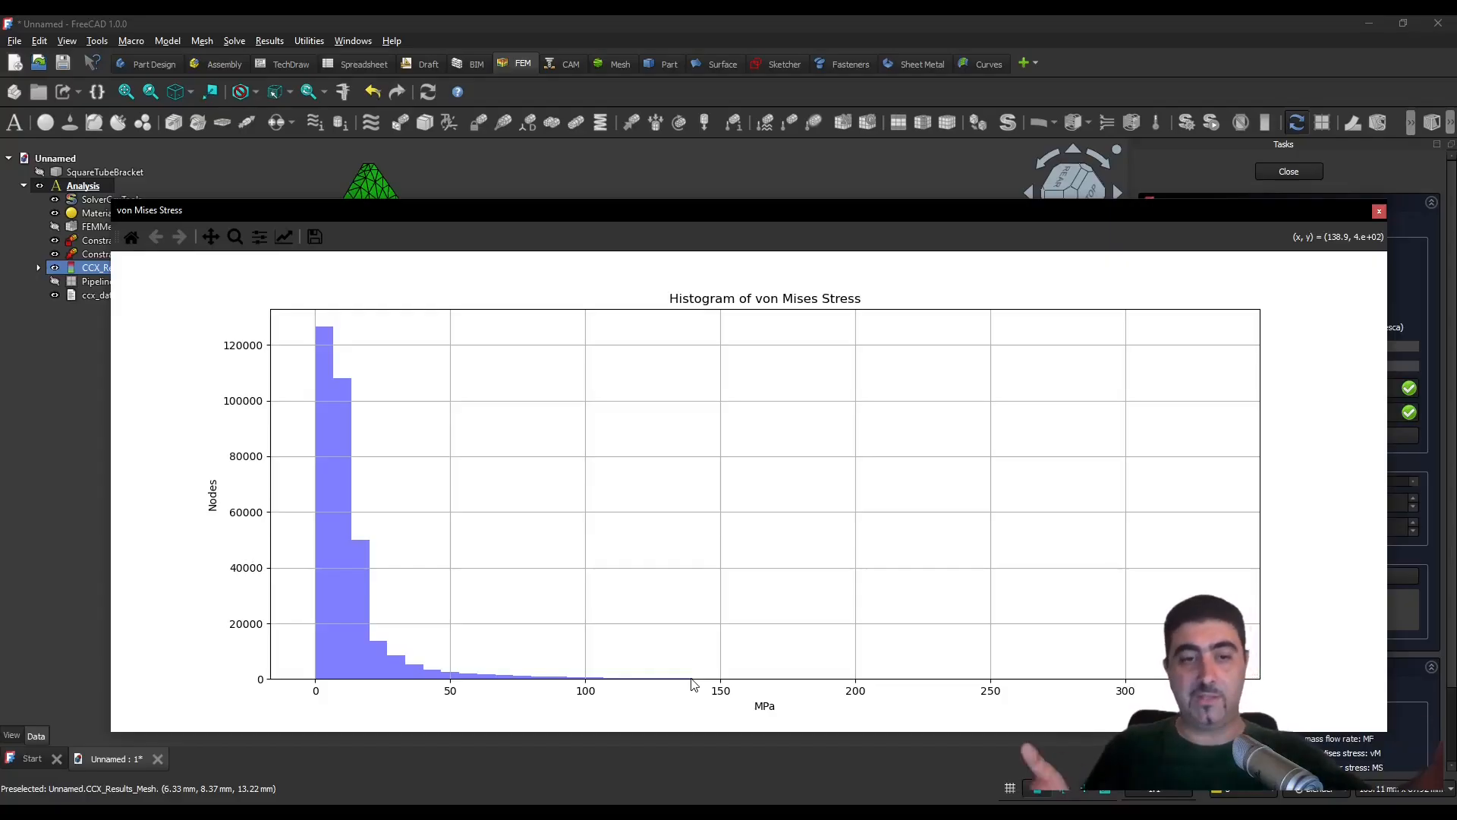
# - Limit the von Mises histogram's Y-axis to a maximum of 50 nodes to read the sparsely populated high-stress bars
pyautogui.click(284, 237)
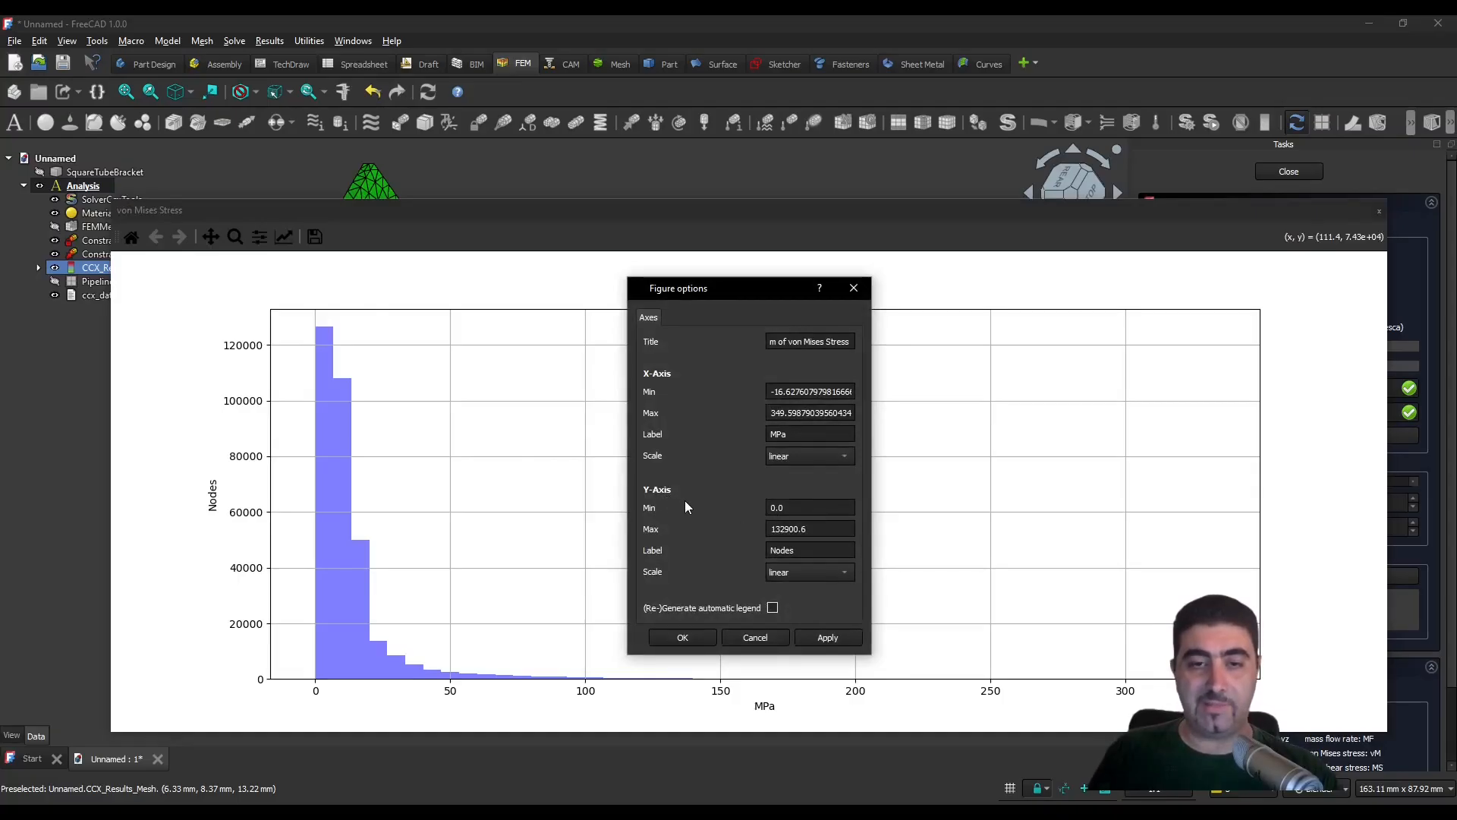
pyautogui.doubleClick(811, 529)
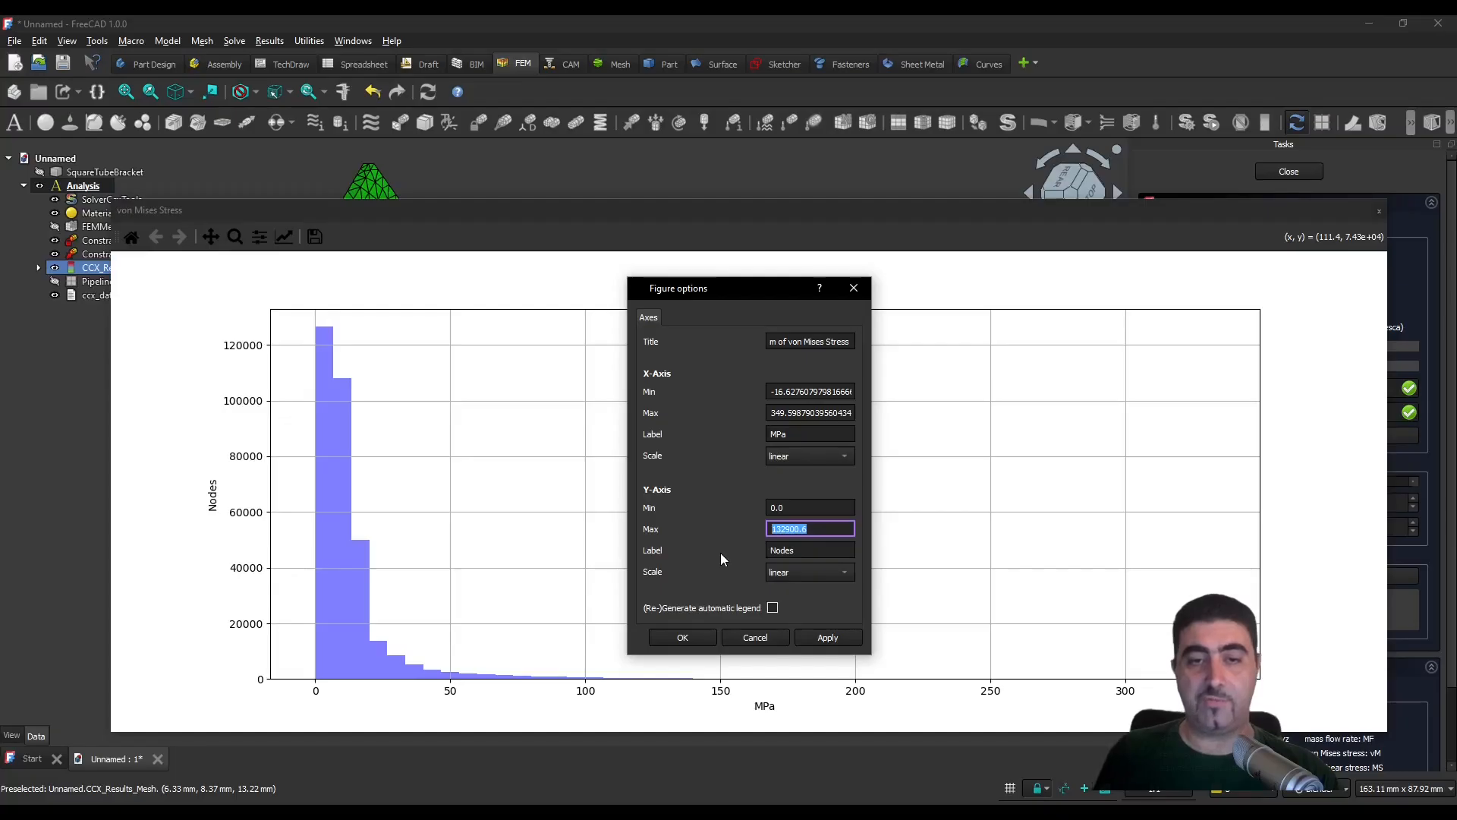
pyautogui.write('50')
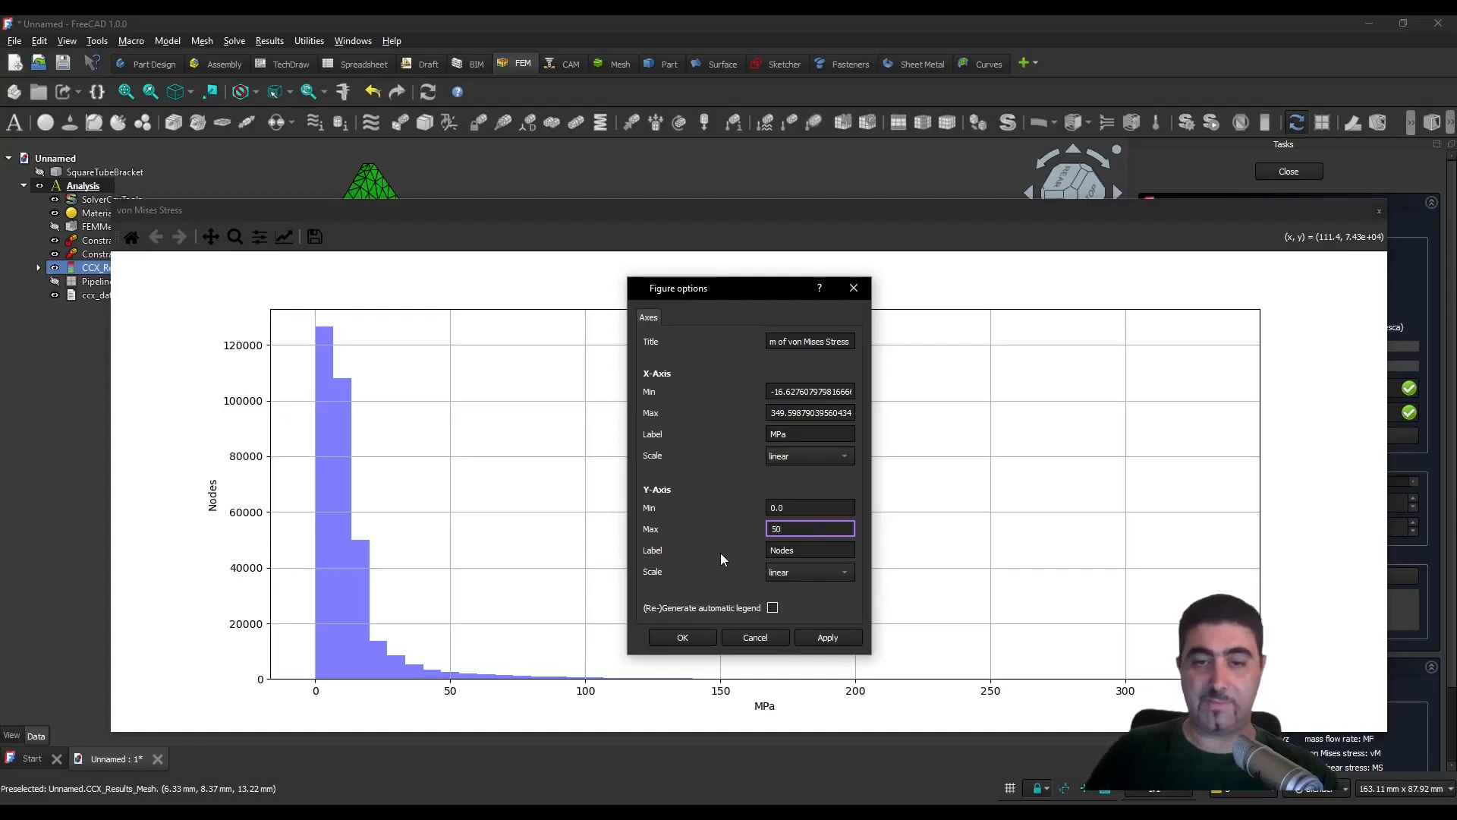
pyautogui.click(699, 643)
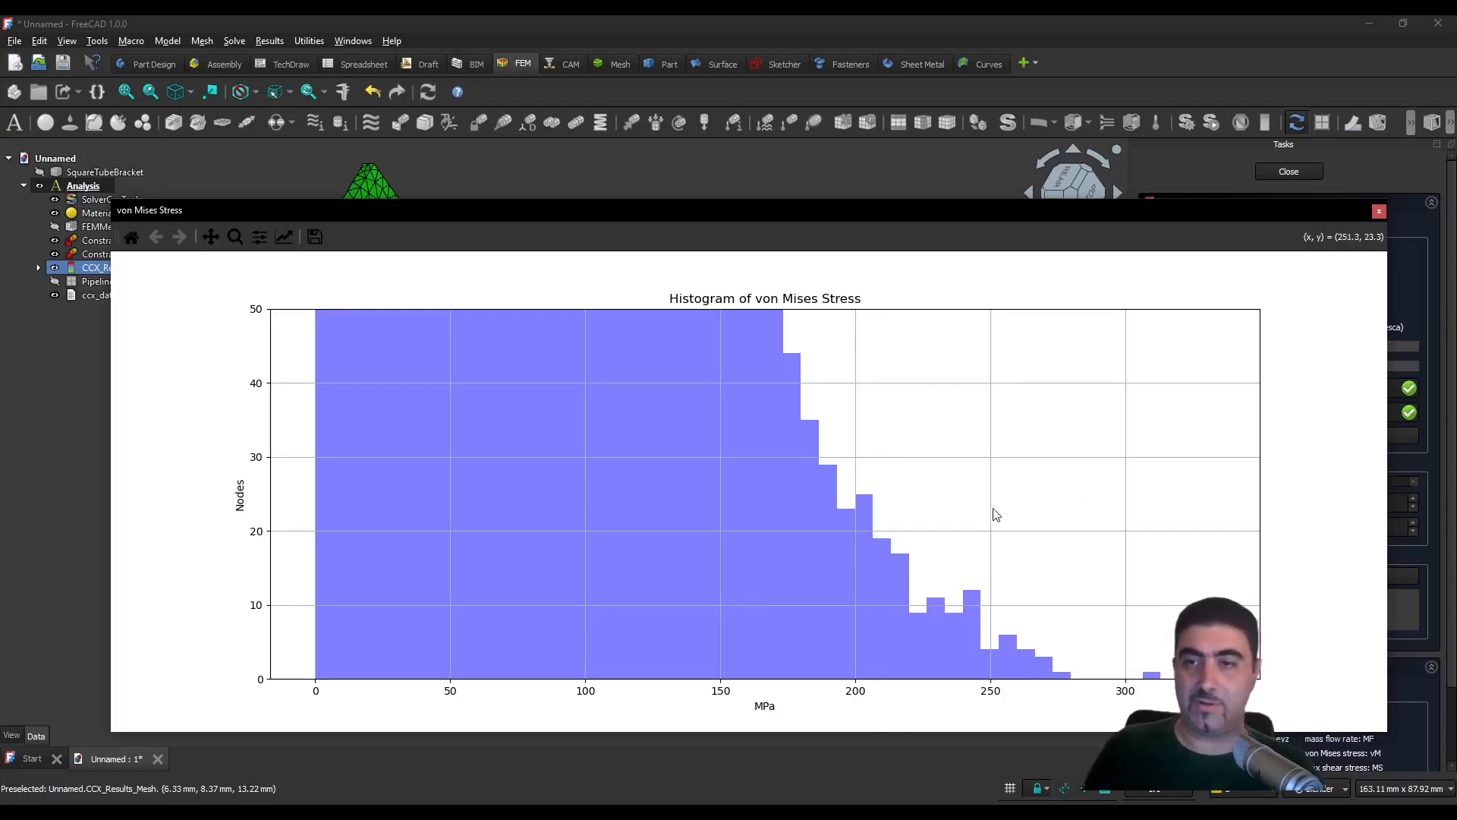
# - Set the histogram's Y-axis maximum to 100 nodes in the figure options
pyautogui.click(284, 237)
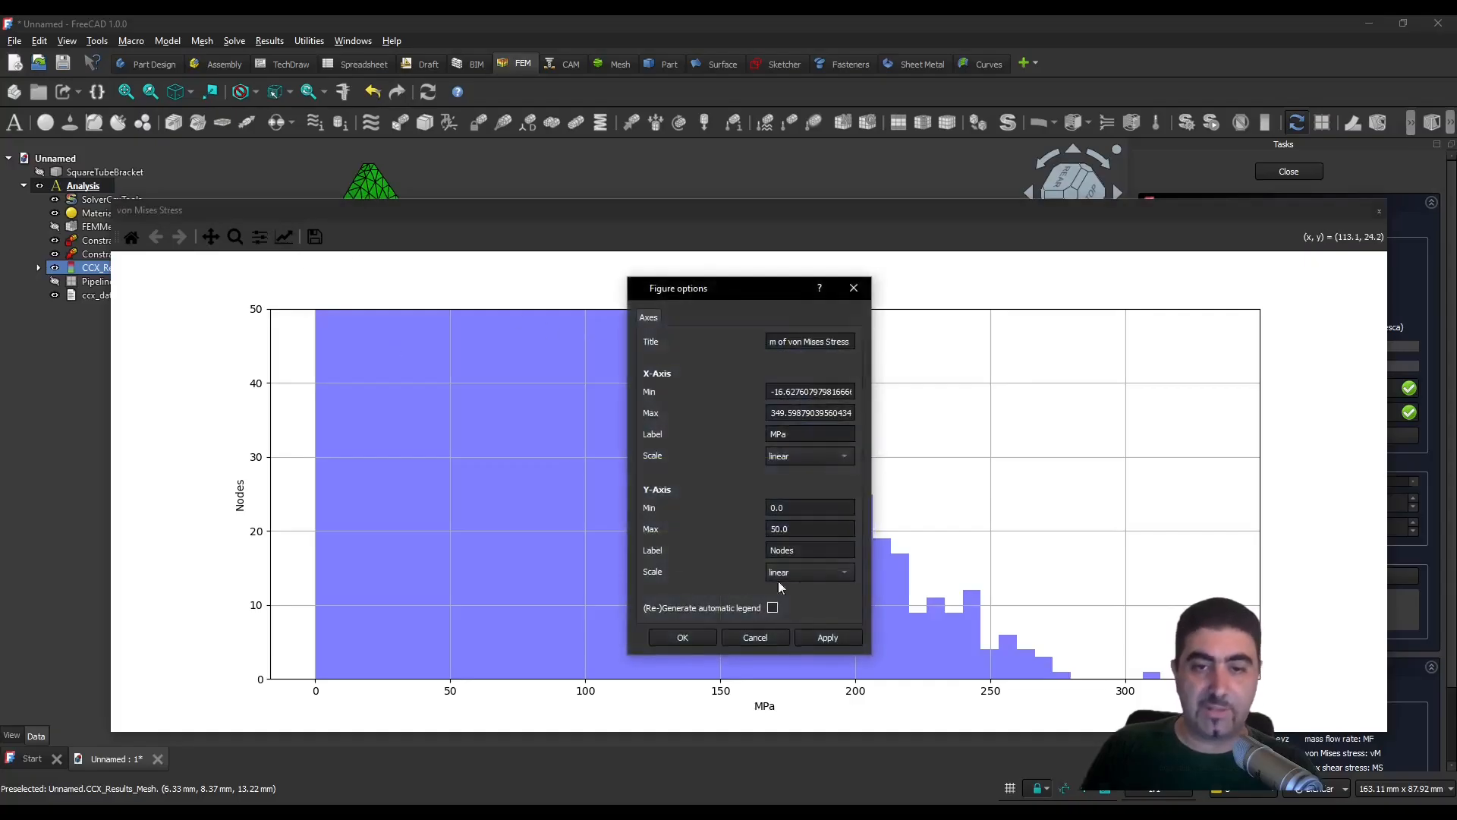
pyautogui.moveTo(844, 529); pyautogui.dragTo(699, 525)
pyautogui.write('100')
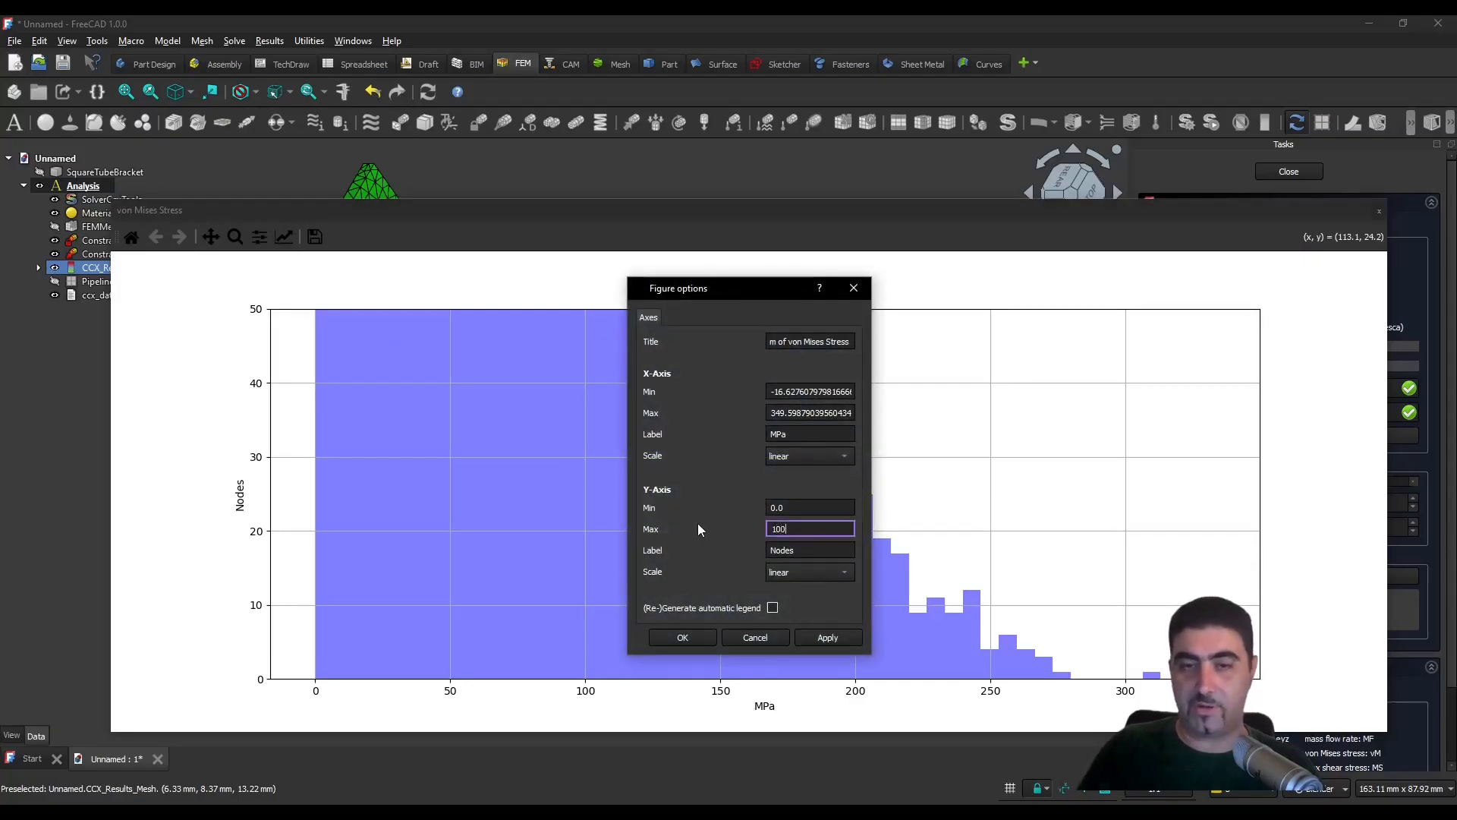
pyautogui.press('Return')
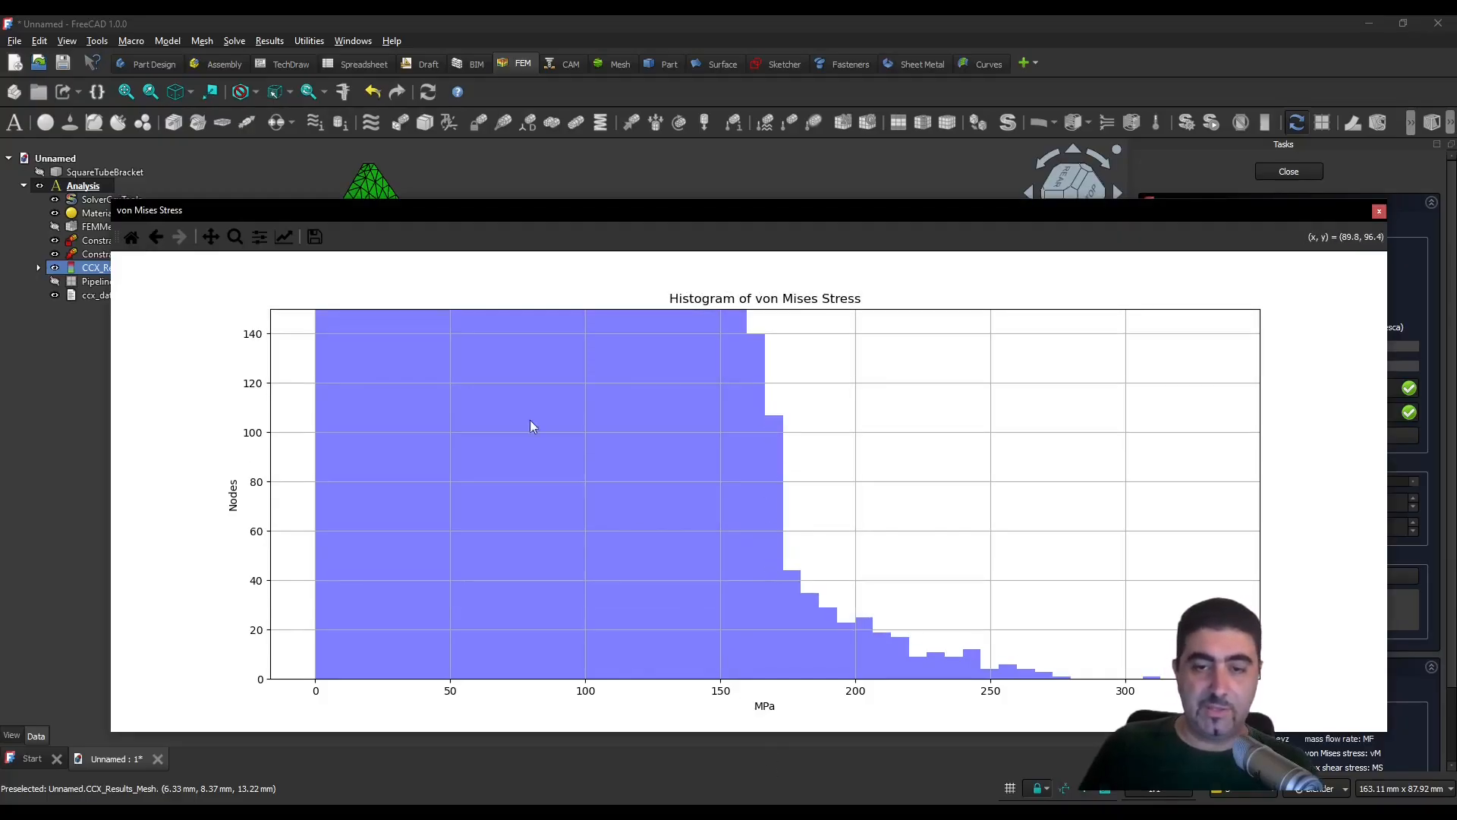
# - Raise the histogram's Y-axis maximum to 200 nodes to compare the bars across a wider count range
pyautogui.click(284, 238)
pyautogui.moveTo(844, 528); pyautogui.dragTo(704, 527)
pyautogui.write('200')
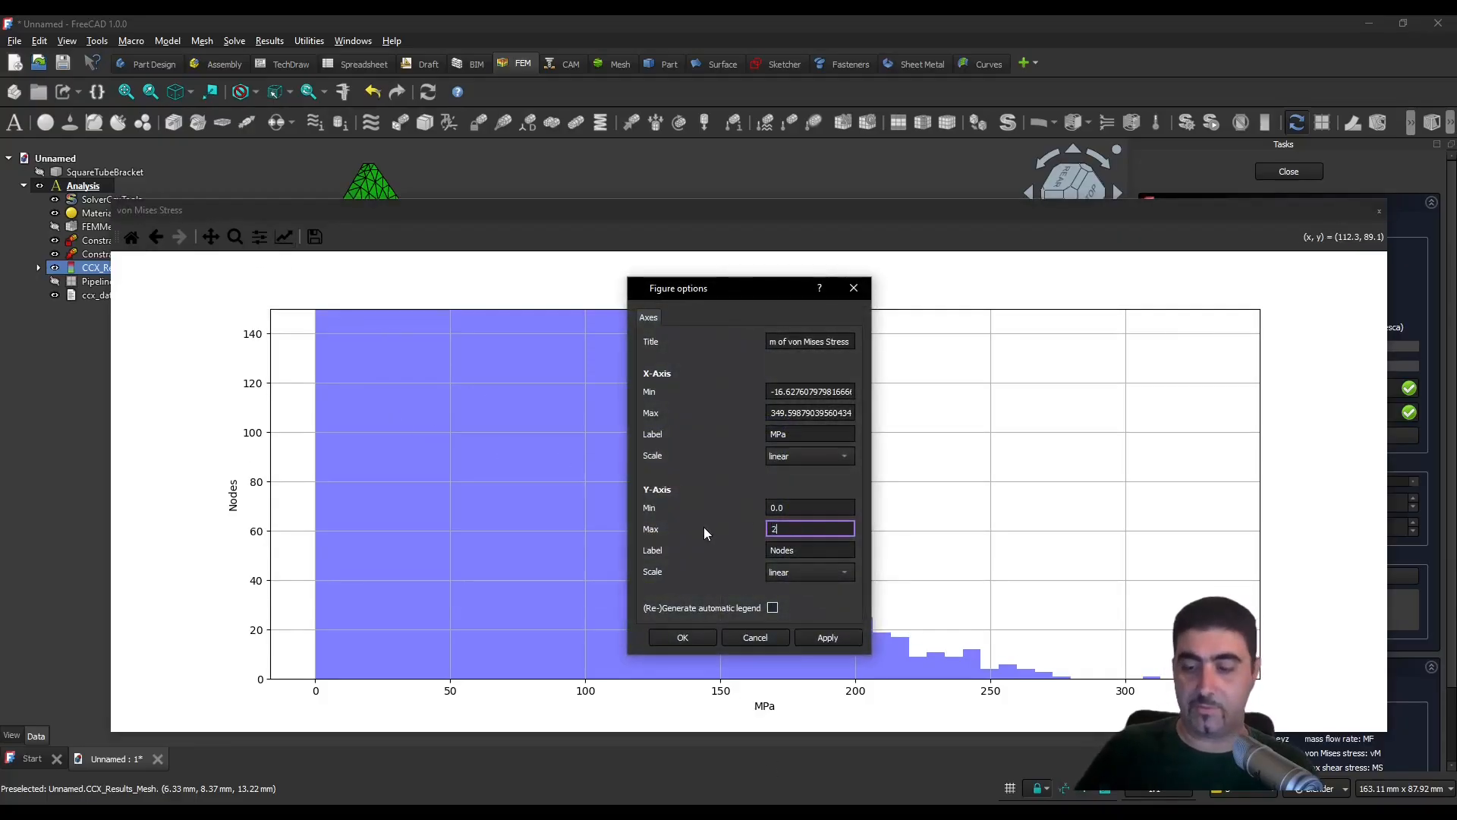
pyautogui.press('Return')
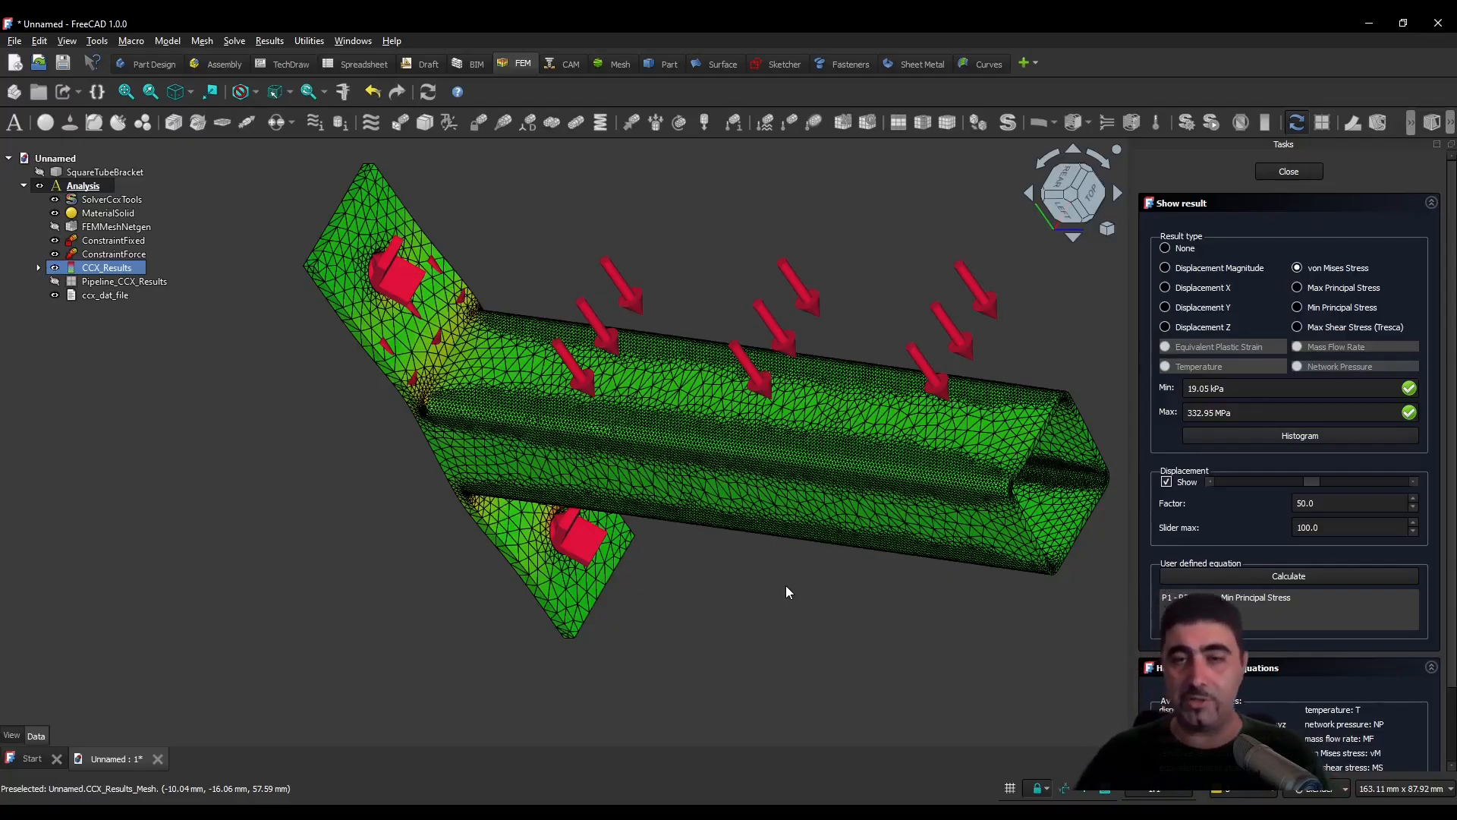
# - Display the displacement magnitude on the deformed bracket and examine how it varies along the square tube
pyautogui.click(1066, 208)
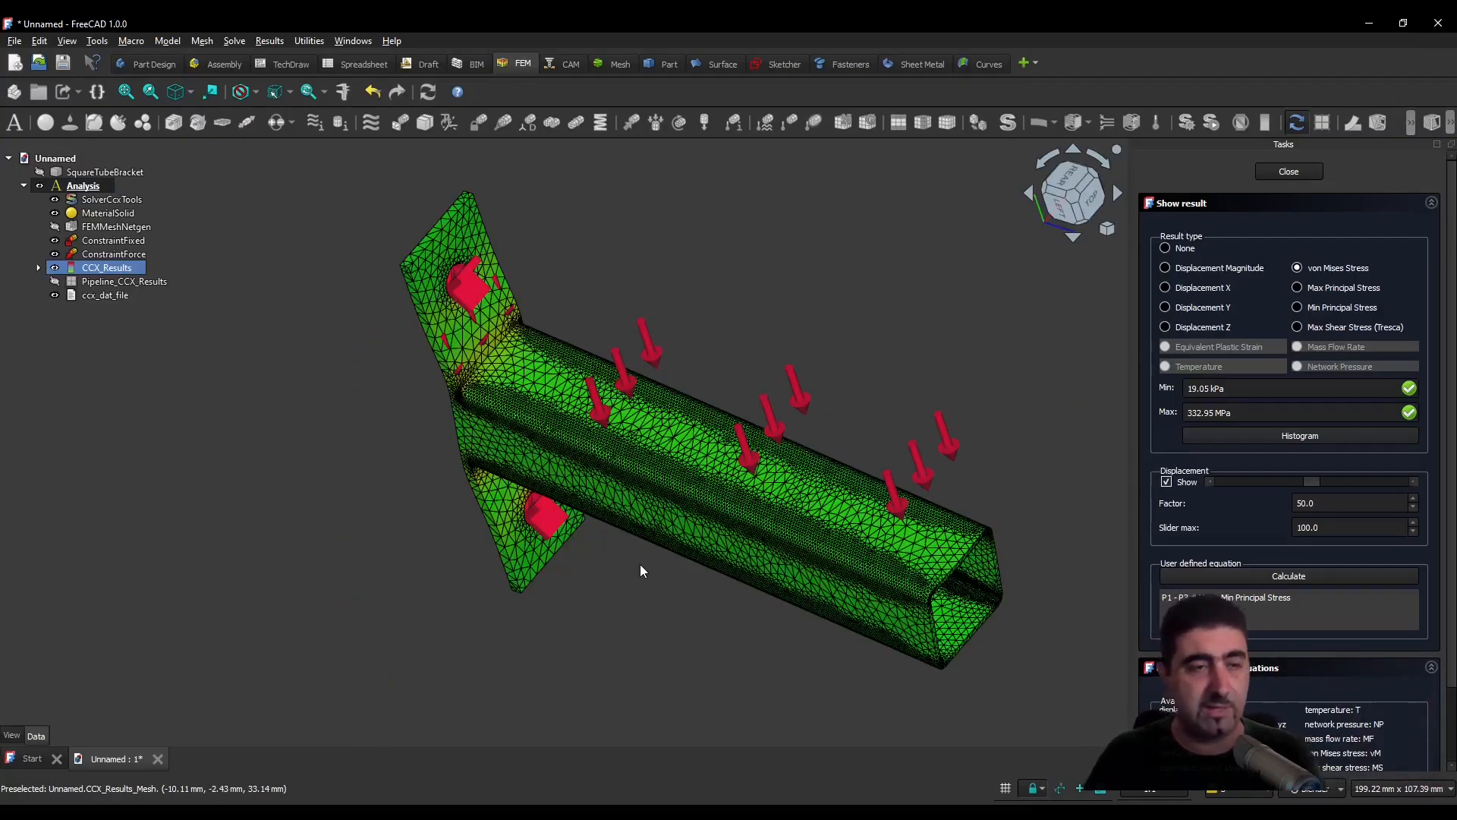
pyautogui.click(1169, 268)
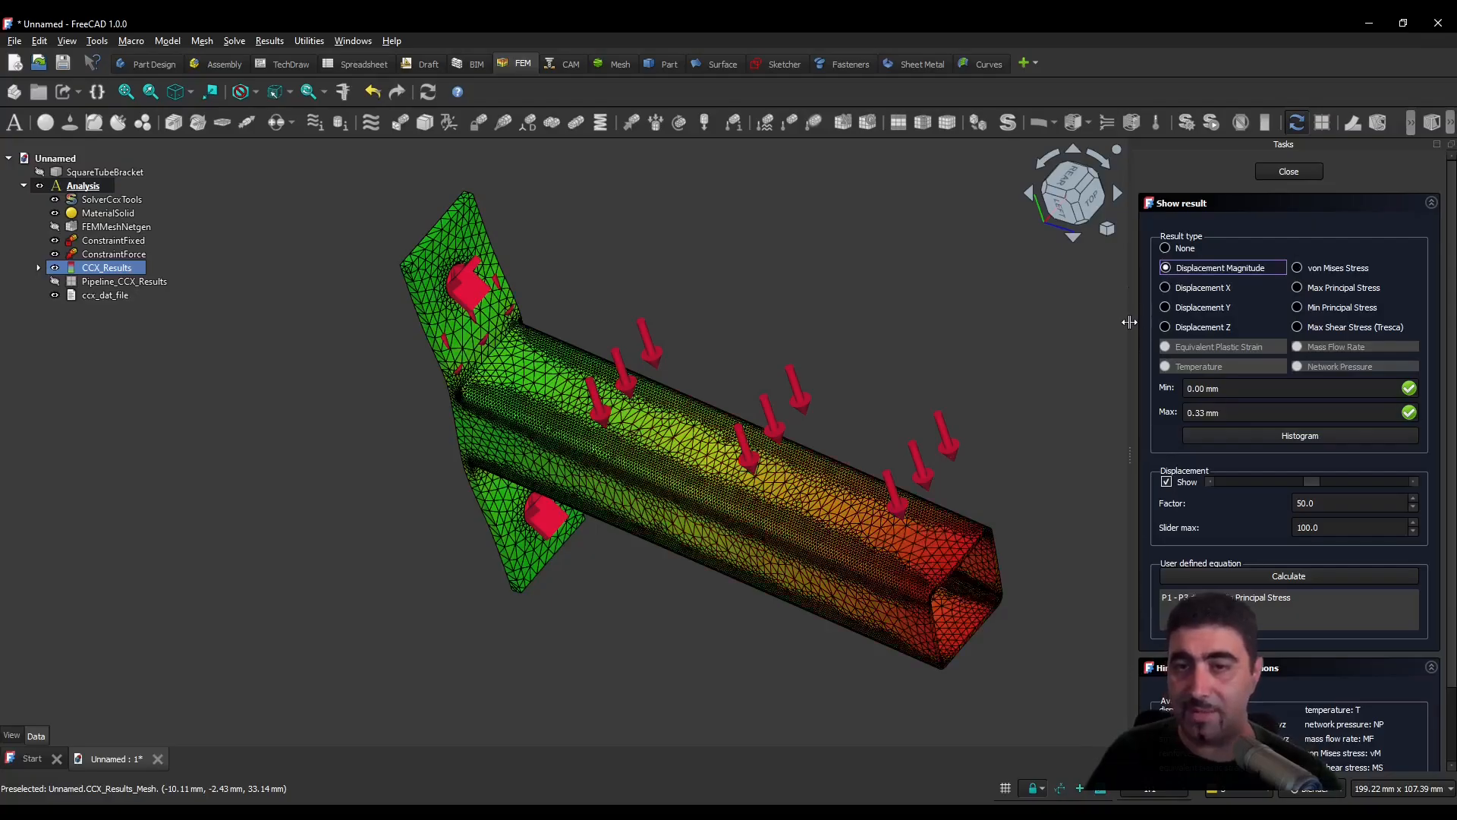
pyautogui.moveTo(897, 417); pyautogui.dragTo(873, 500, button='middle')
pyautogui.scroll(2, 862, 696)
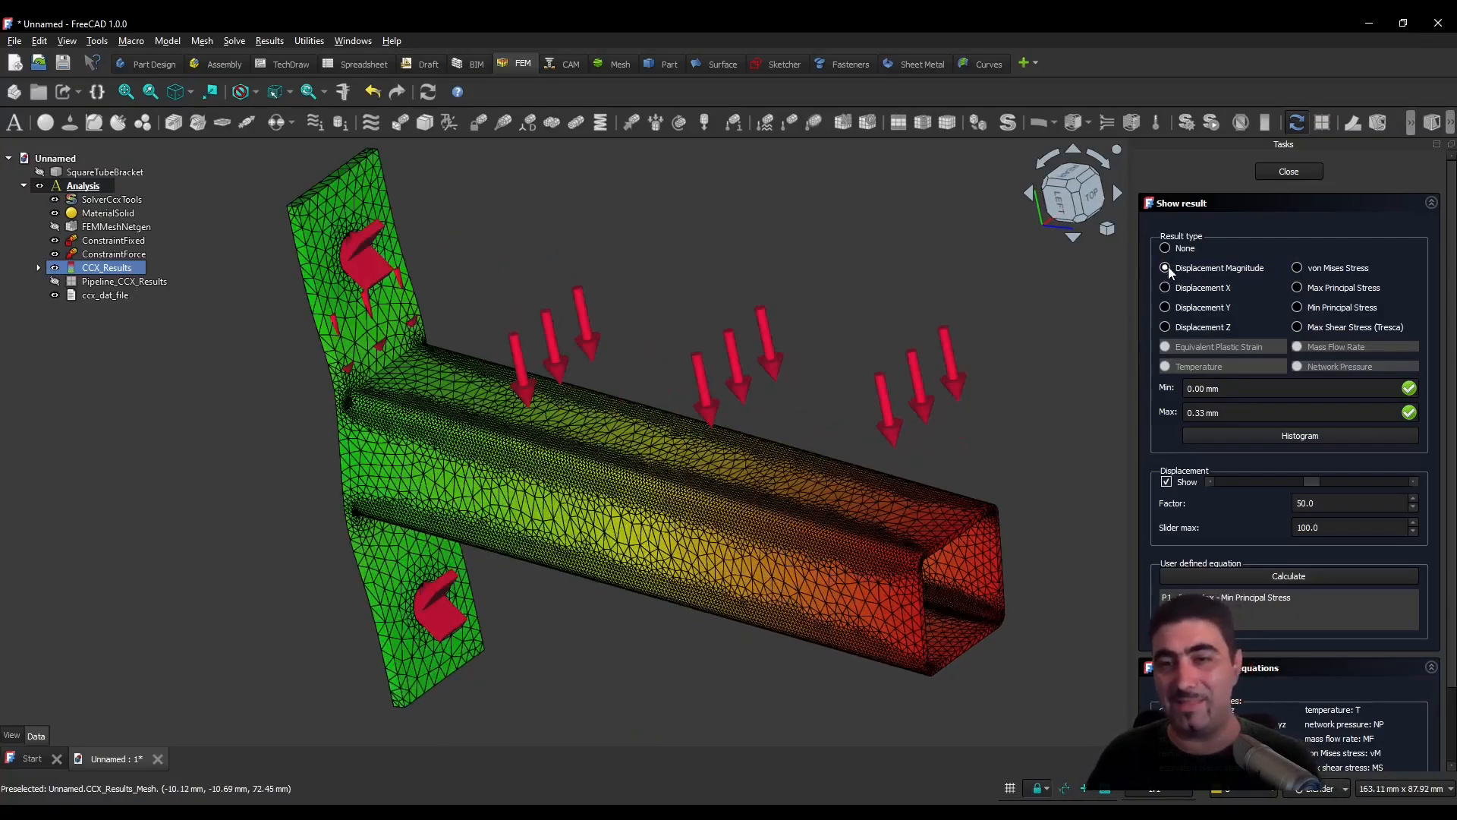